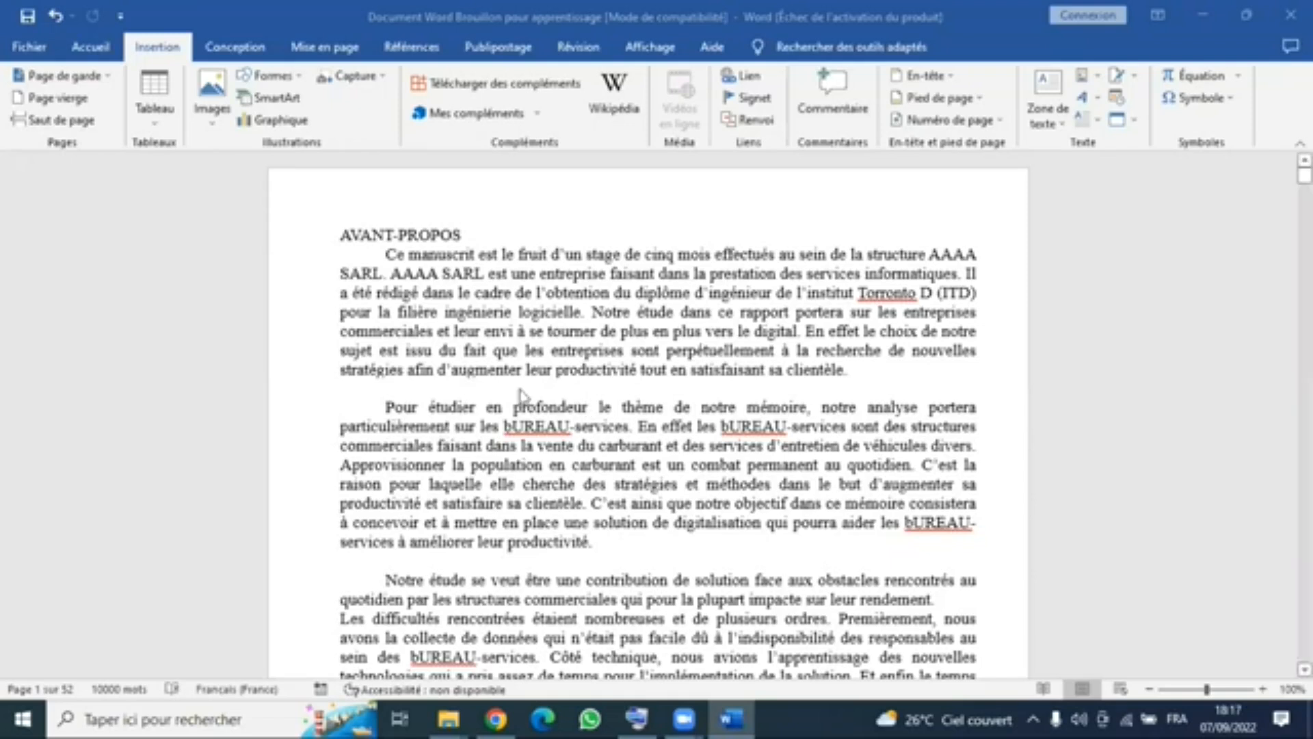
- Look through the document's opening pages, from the AVANT-PROPOS through the Dédicace and the acknowledgements to the RÉSUMÉ
double_click(458, 238)
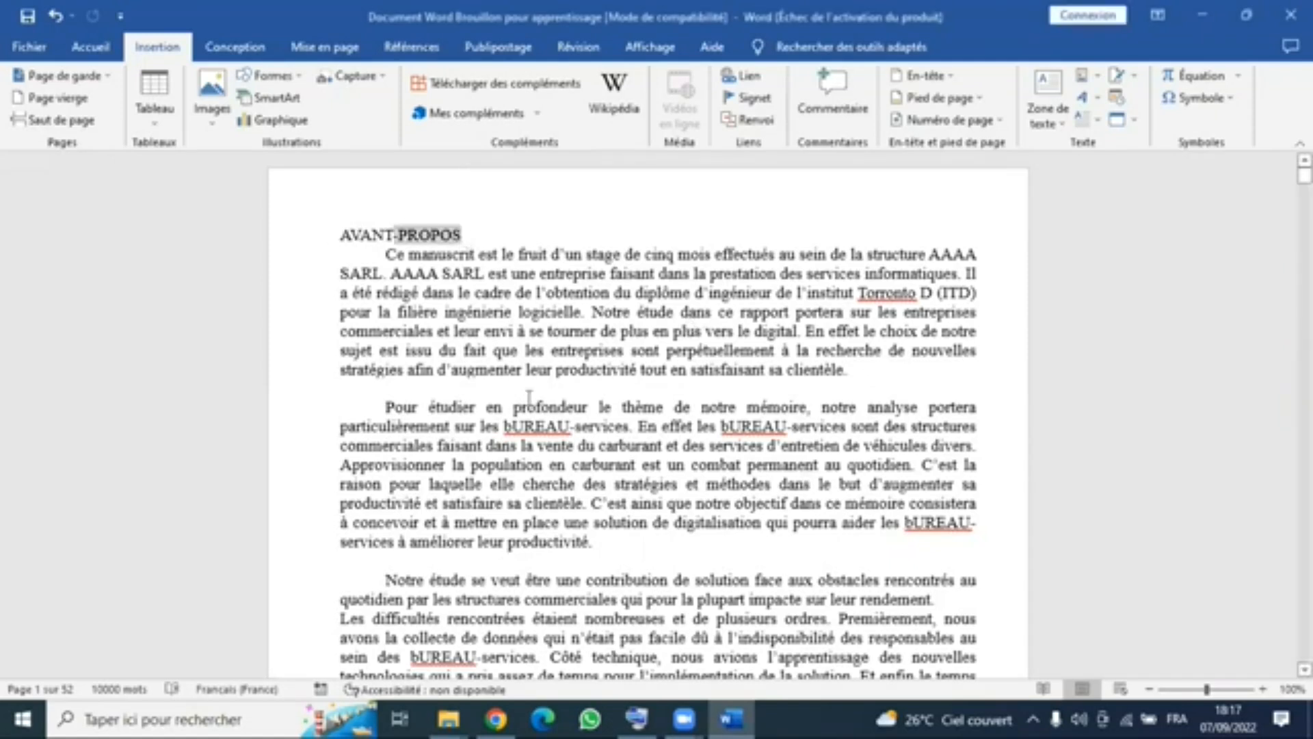
scroll(509, 413, down, 15)
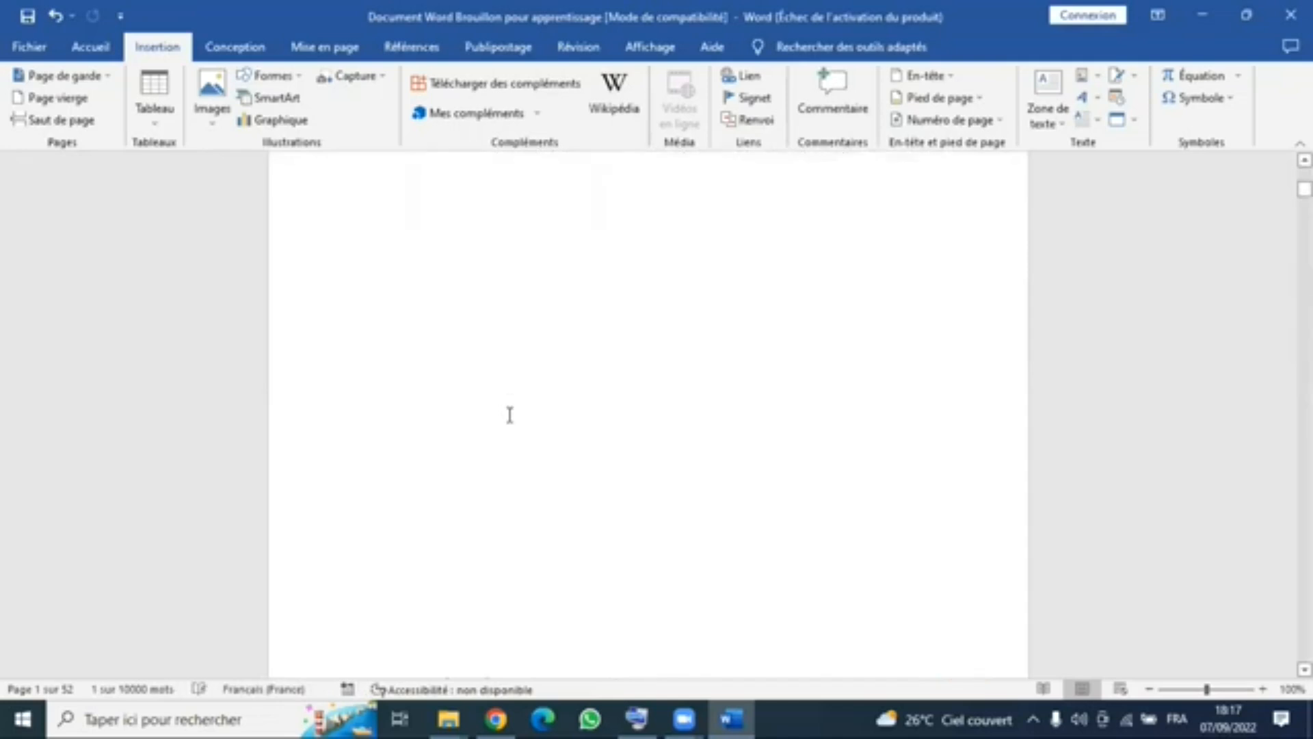
scroll(527, 198, down, 10)
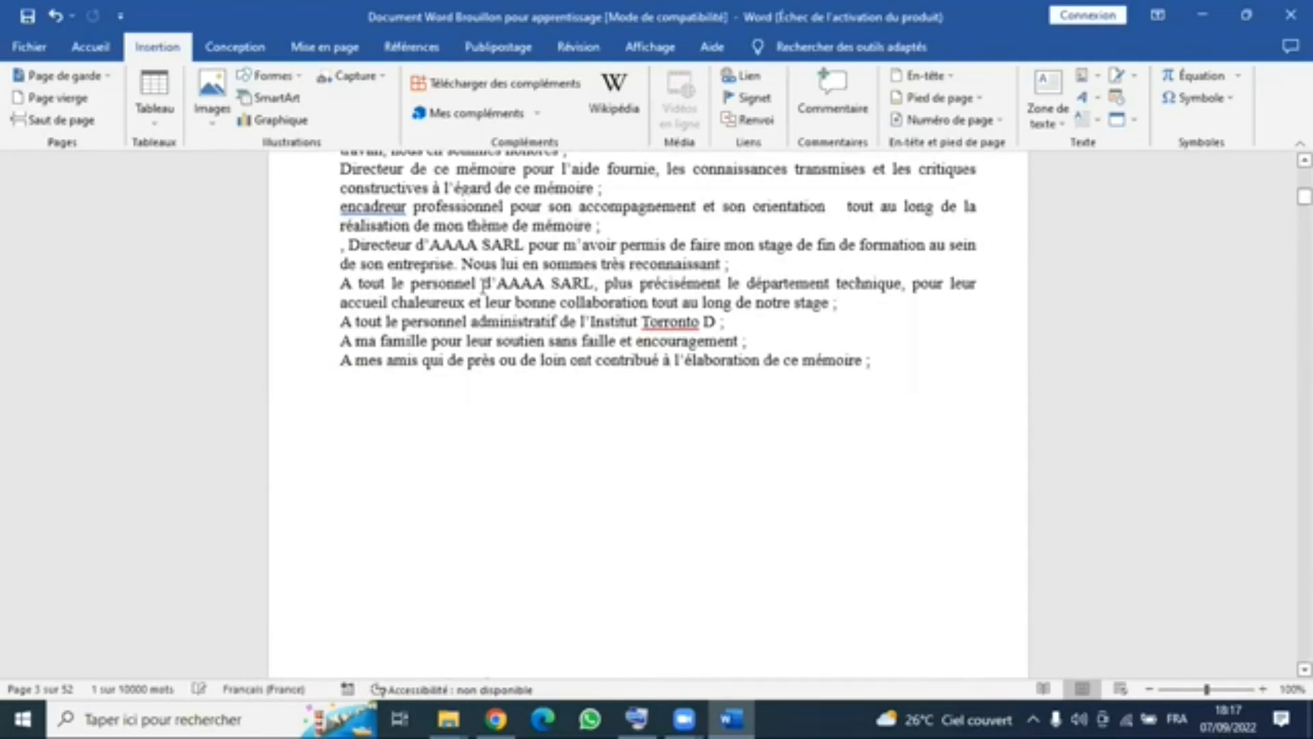
scroll(483, 284, up, 20)
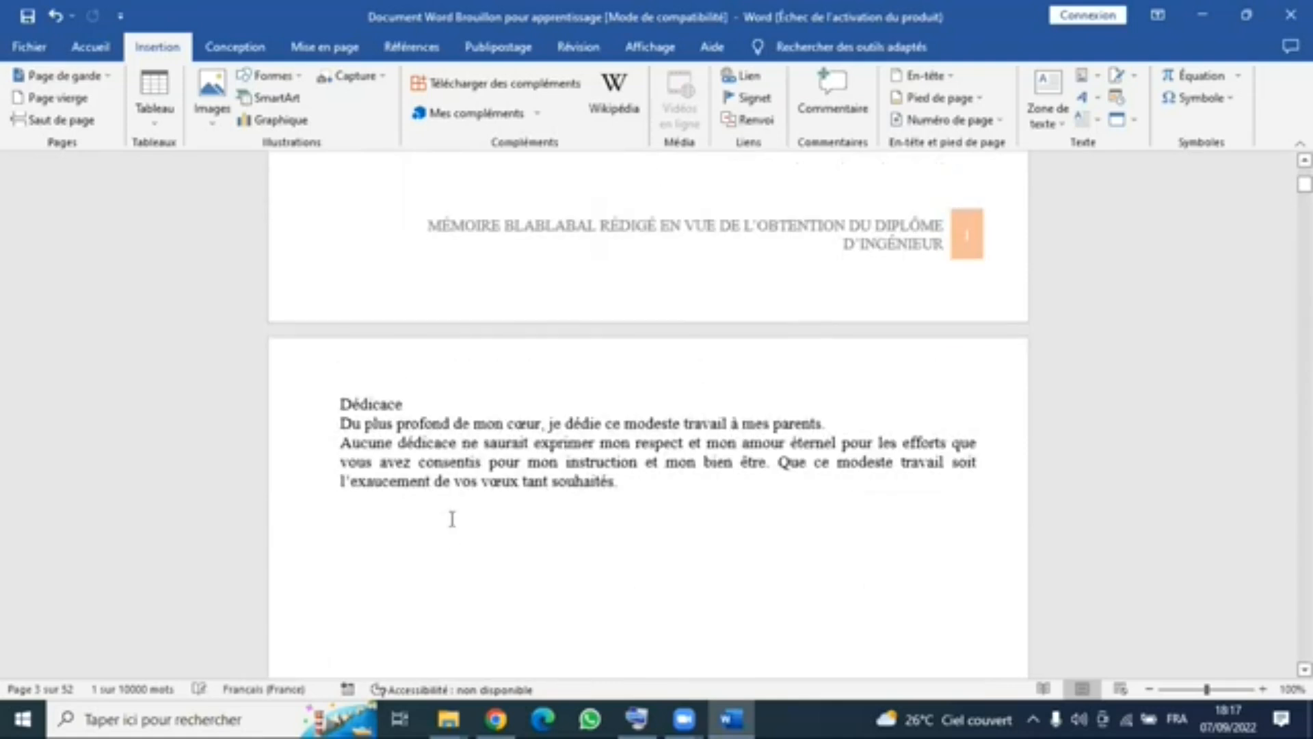
scroll(452, 519, down, 7)
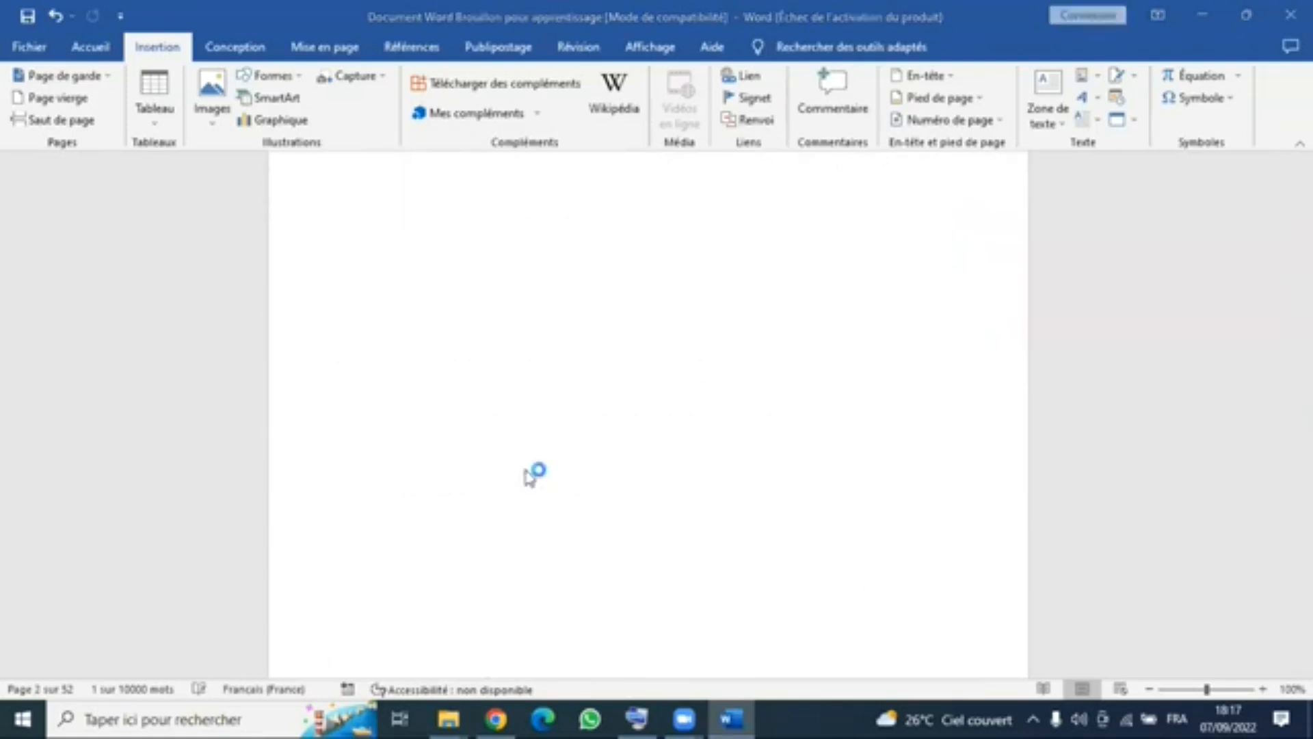
scroll(471, 439, down, 15)
scroll(400, 390, down, 4)
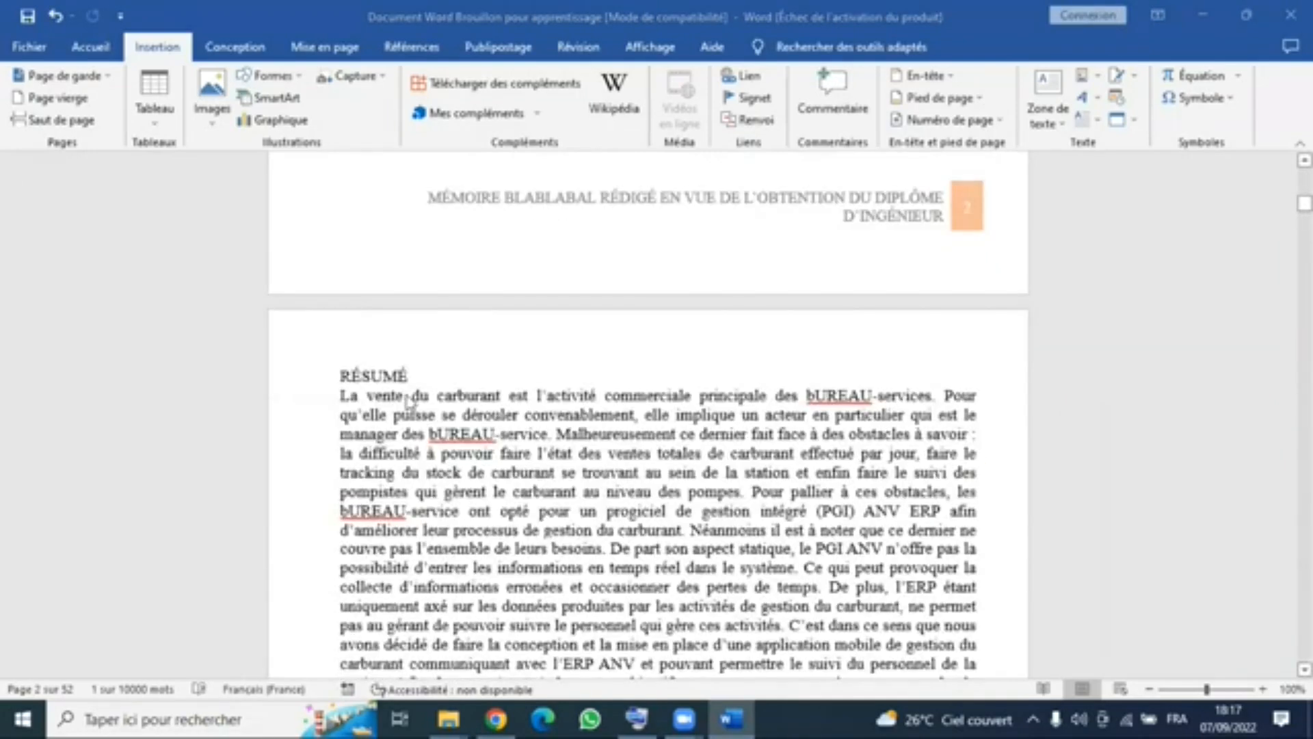
scroll(408, 402, down, 6)
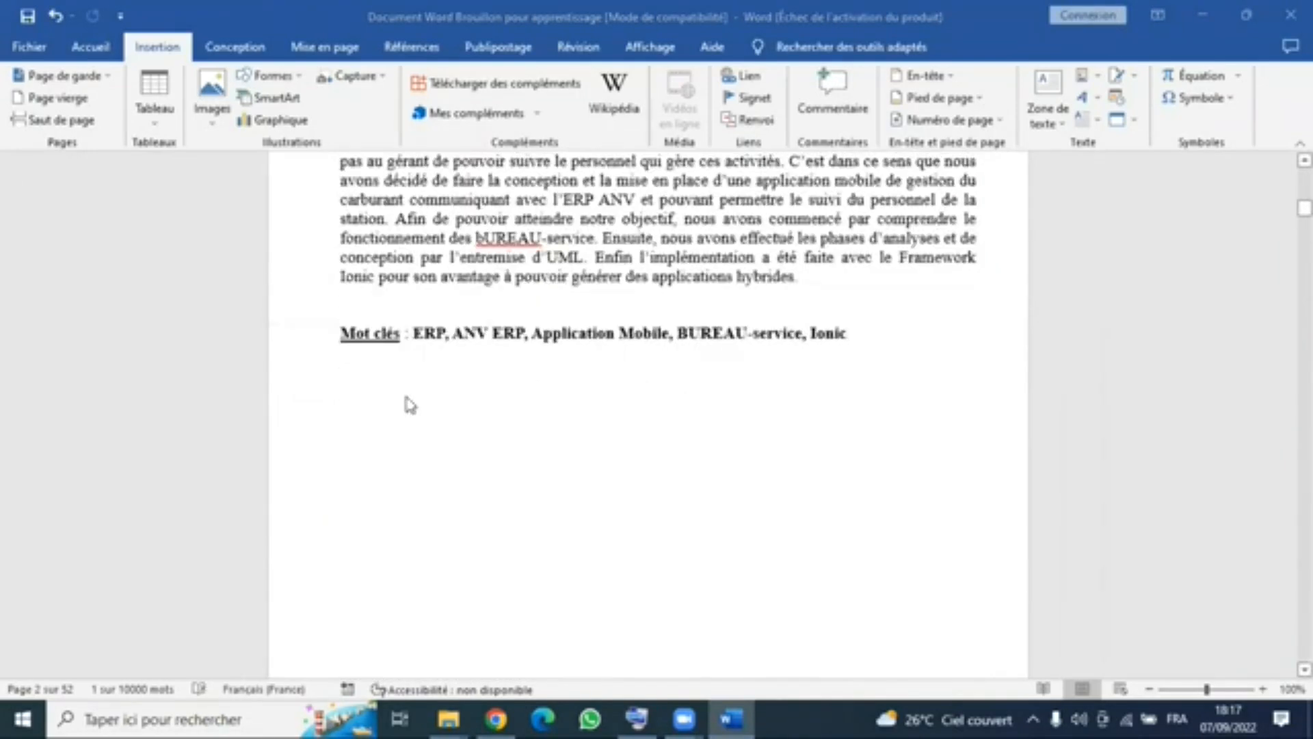
scroll(409, 404, down, 1)
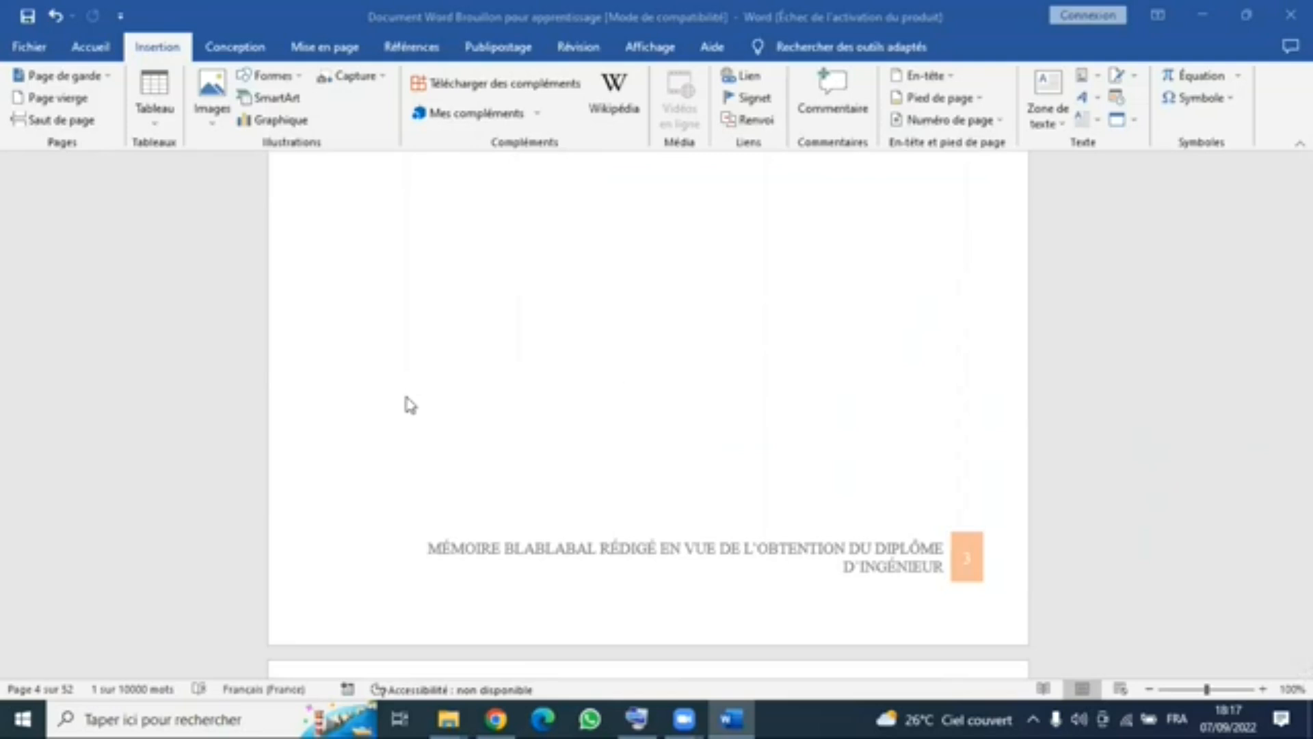
scroll(624, 381, up, 5)
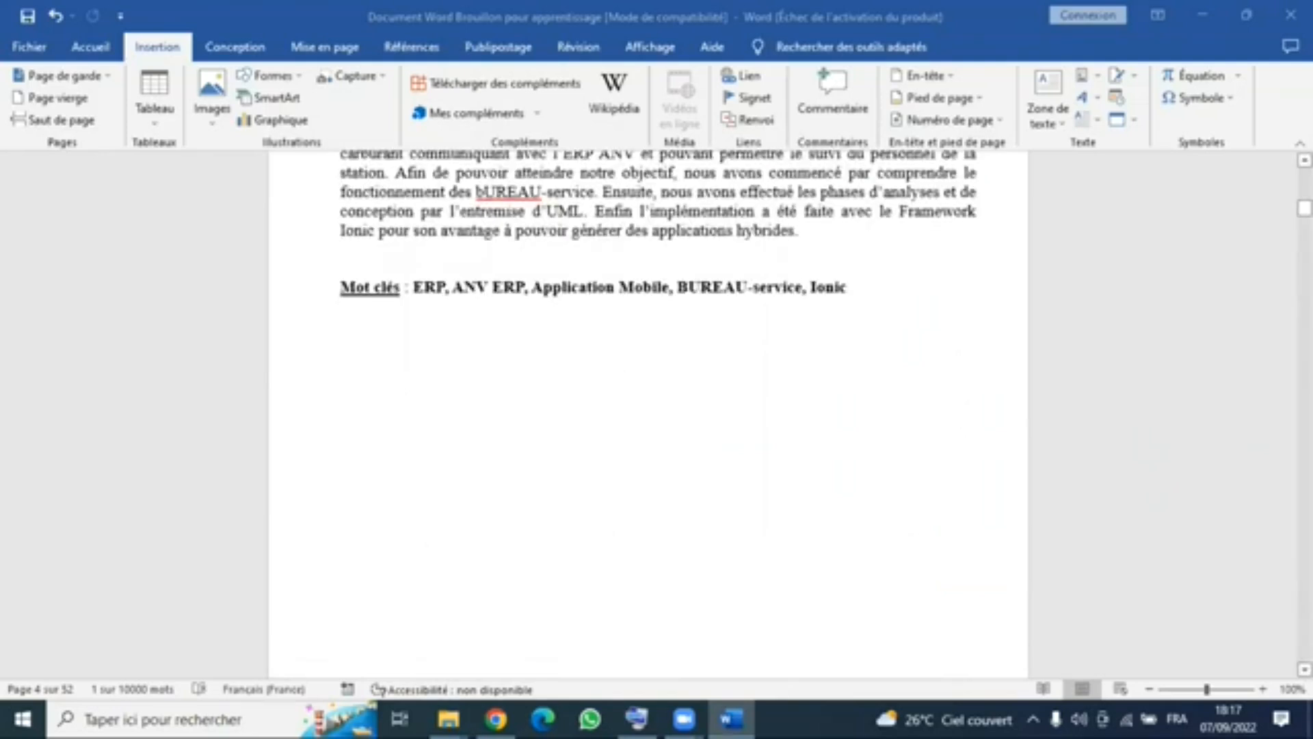
scroll(647, 410, down, 5)
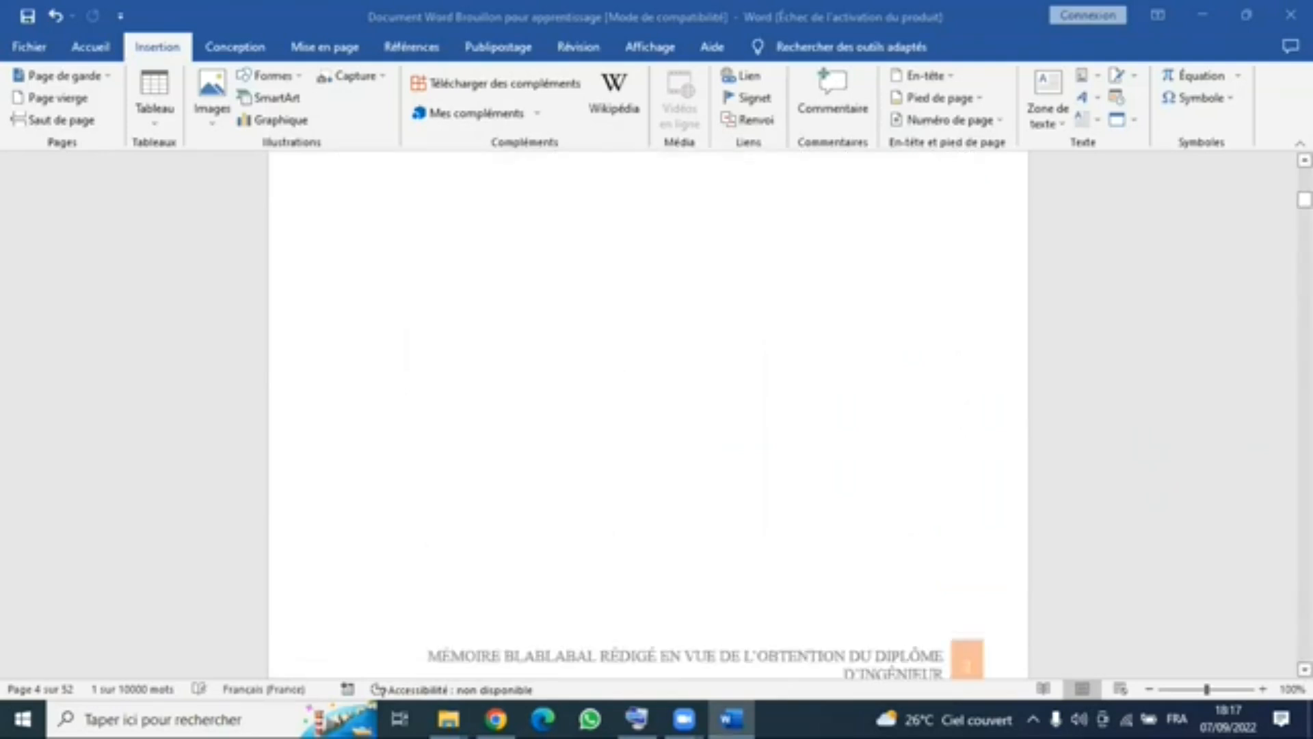
scroll(609, 273, down, 5)
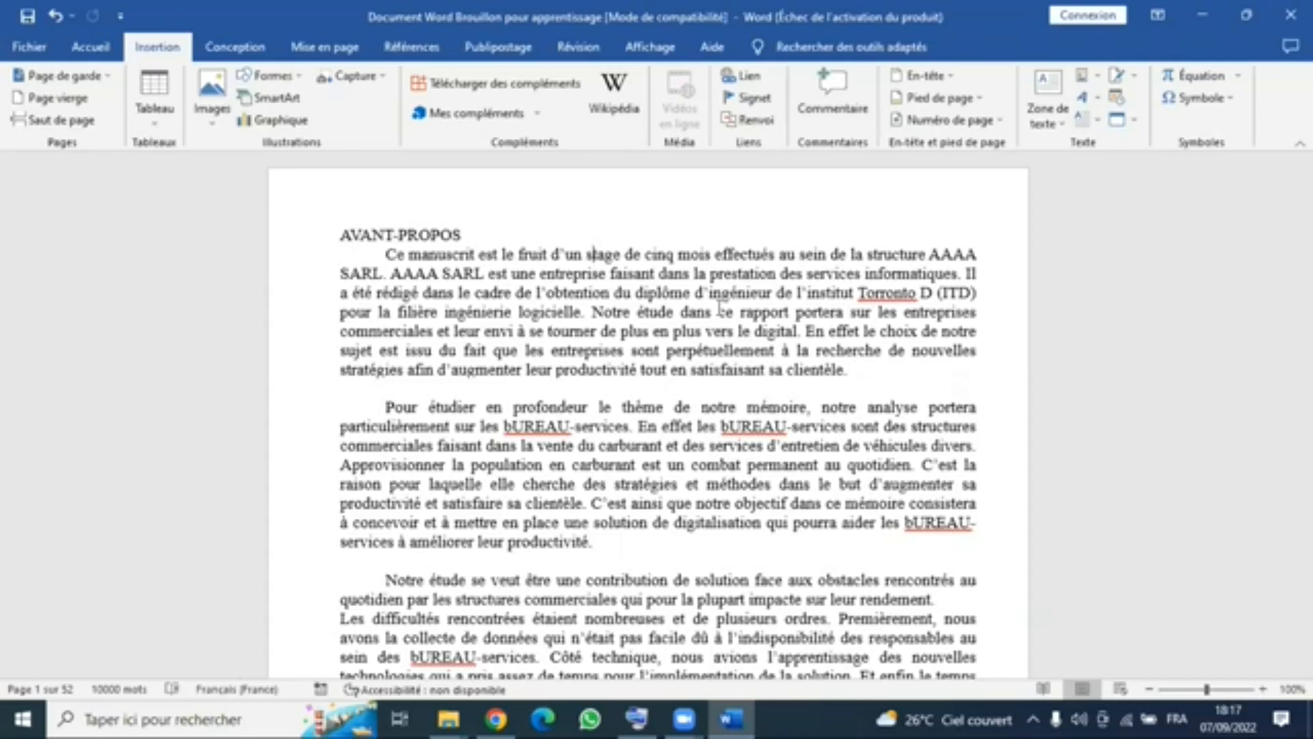
click(635, 237)
double_click(424, 235)
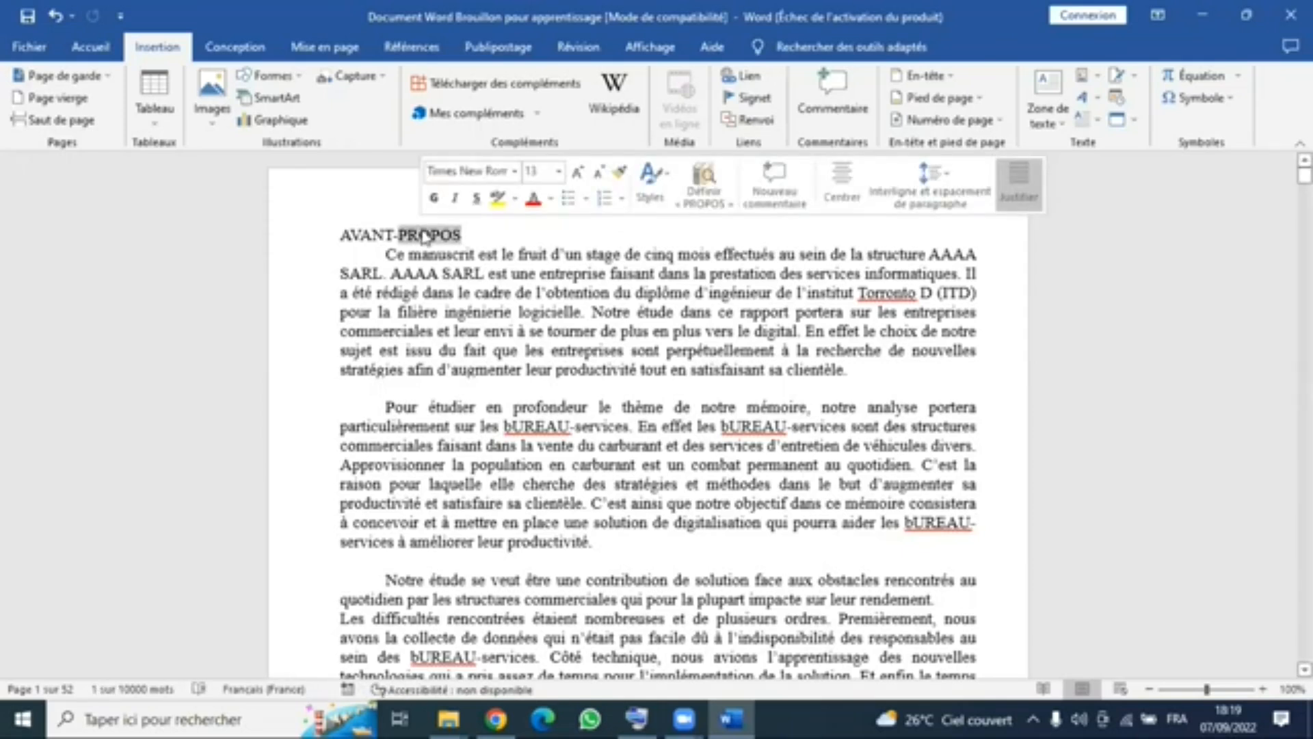
click(416, 275)
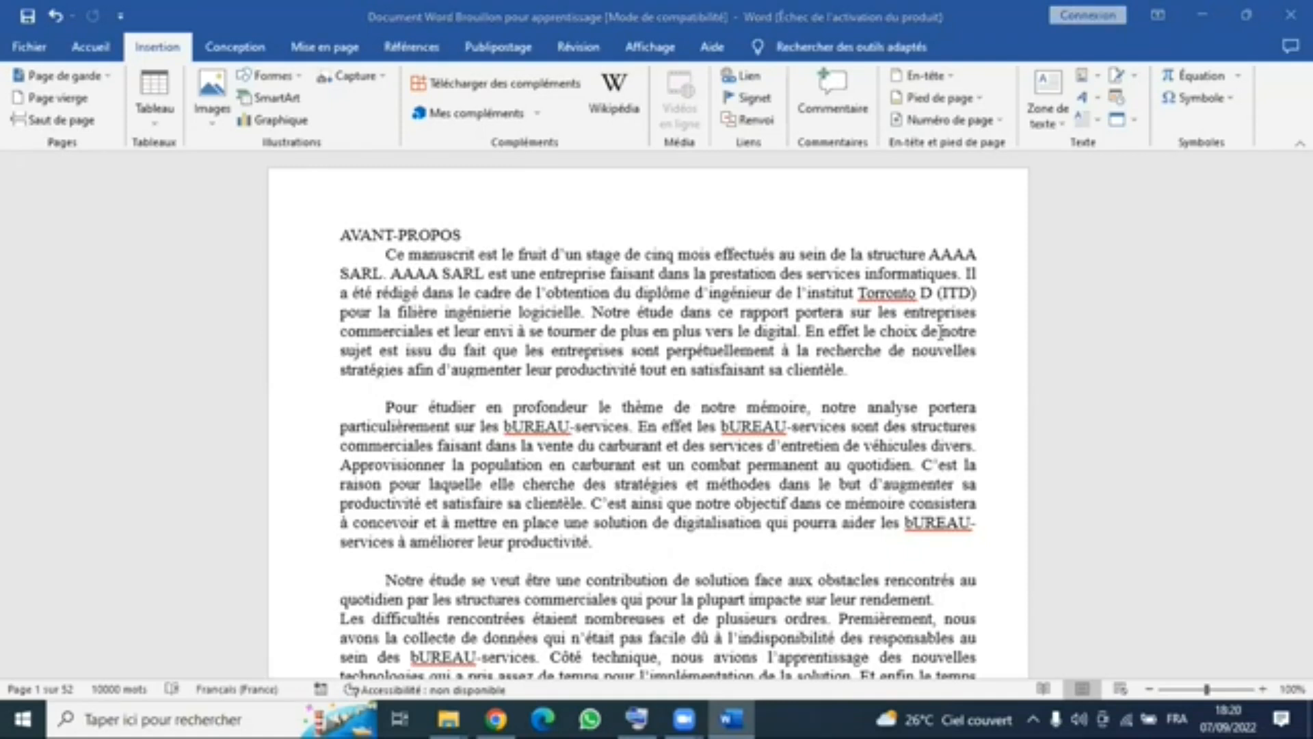
click(576, 259)
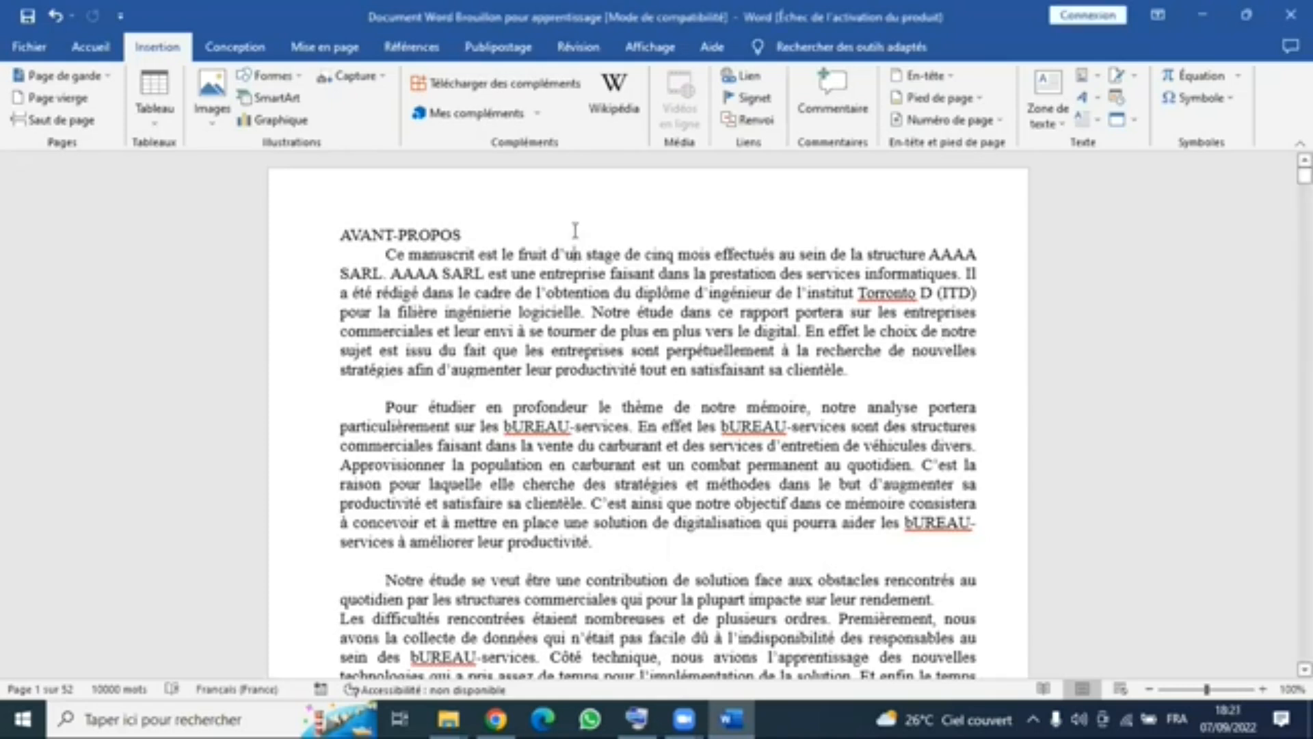
click(1104, 225)
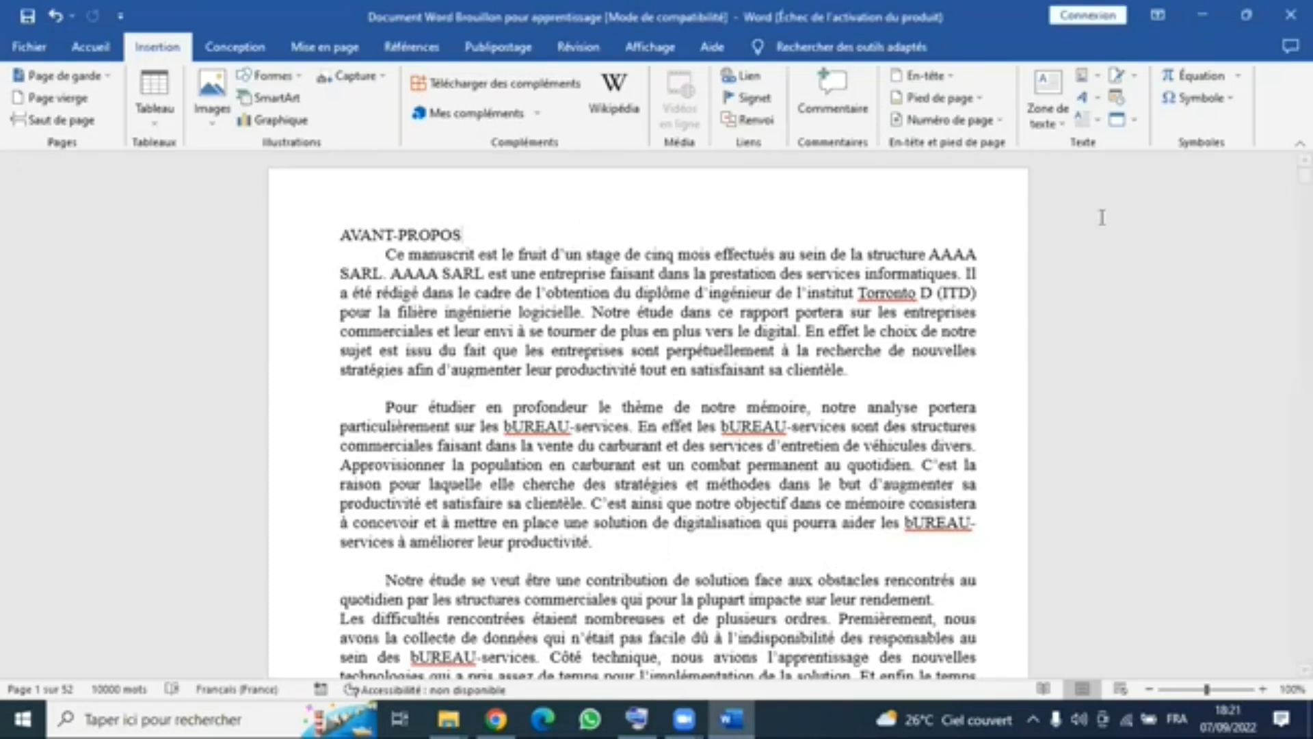
- Examine the full gallery of available text styles, then return to the AVANT-PROPOS heading
click(86, 50)
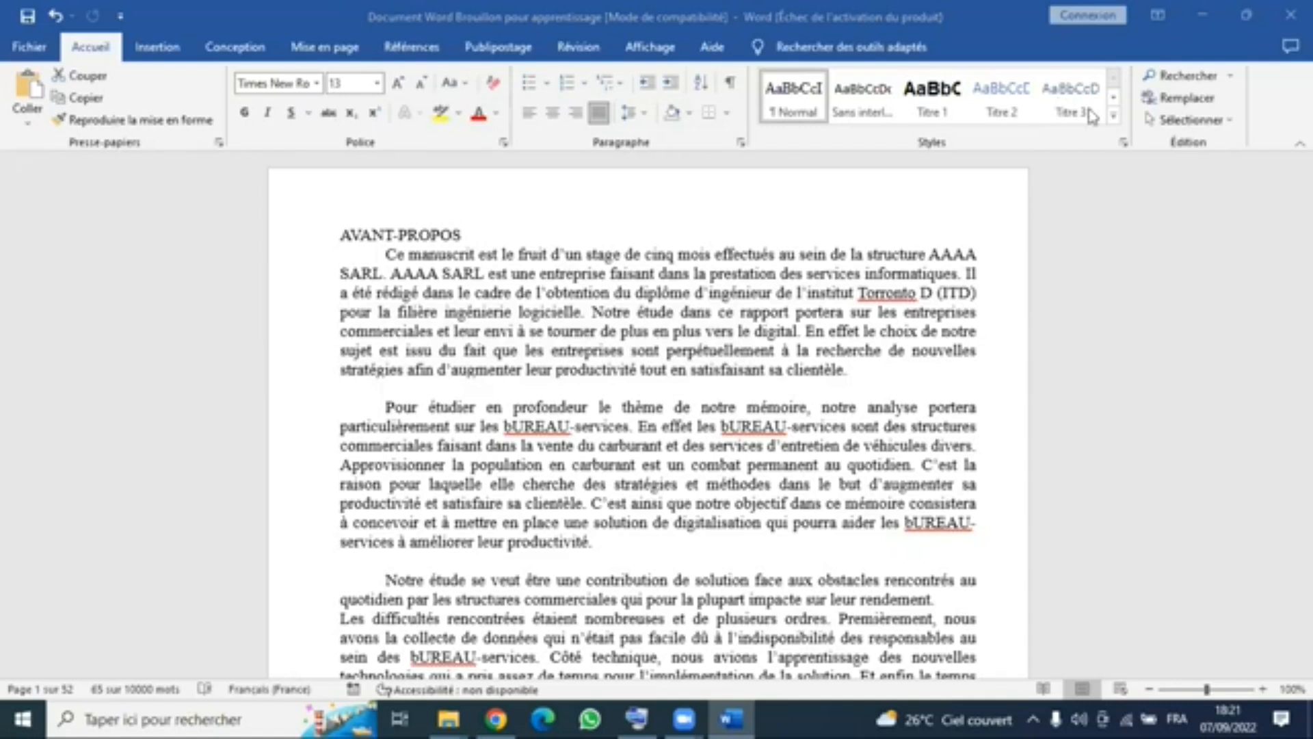
click(883, 349)
click(1116, 118)
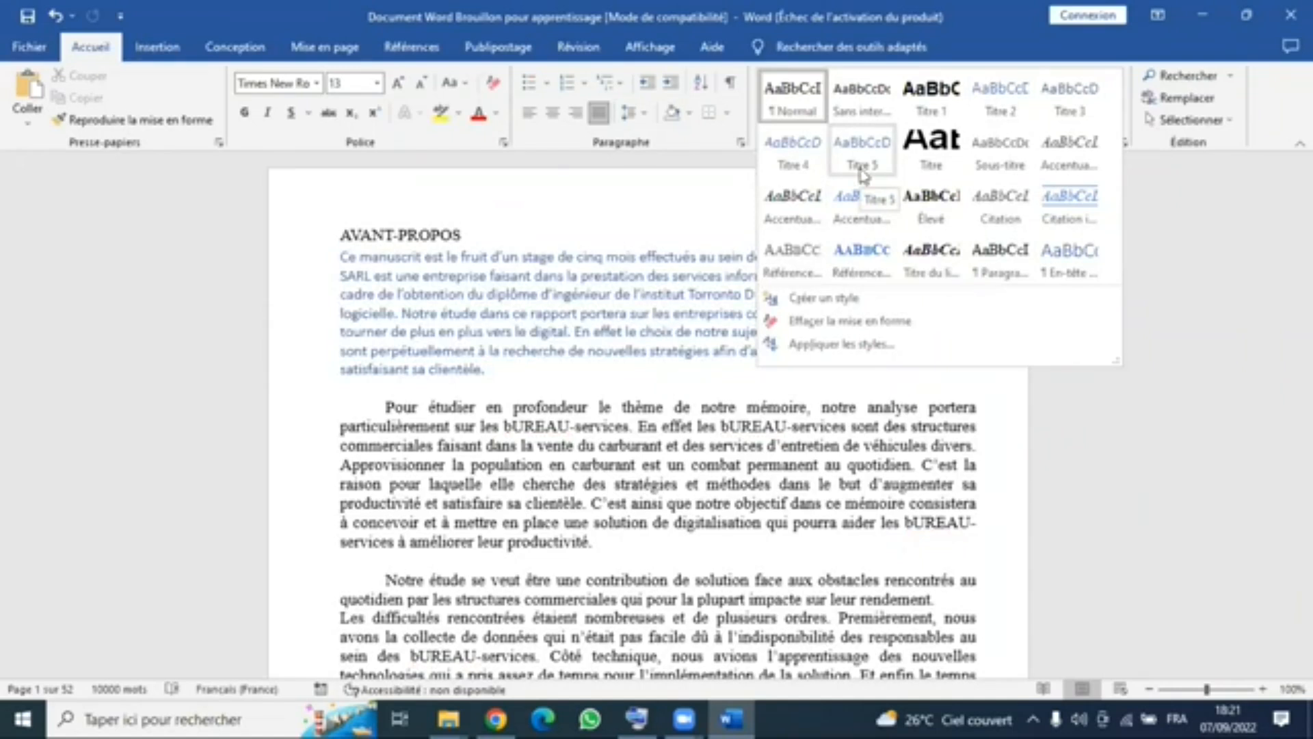
click(484, 235)
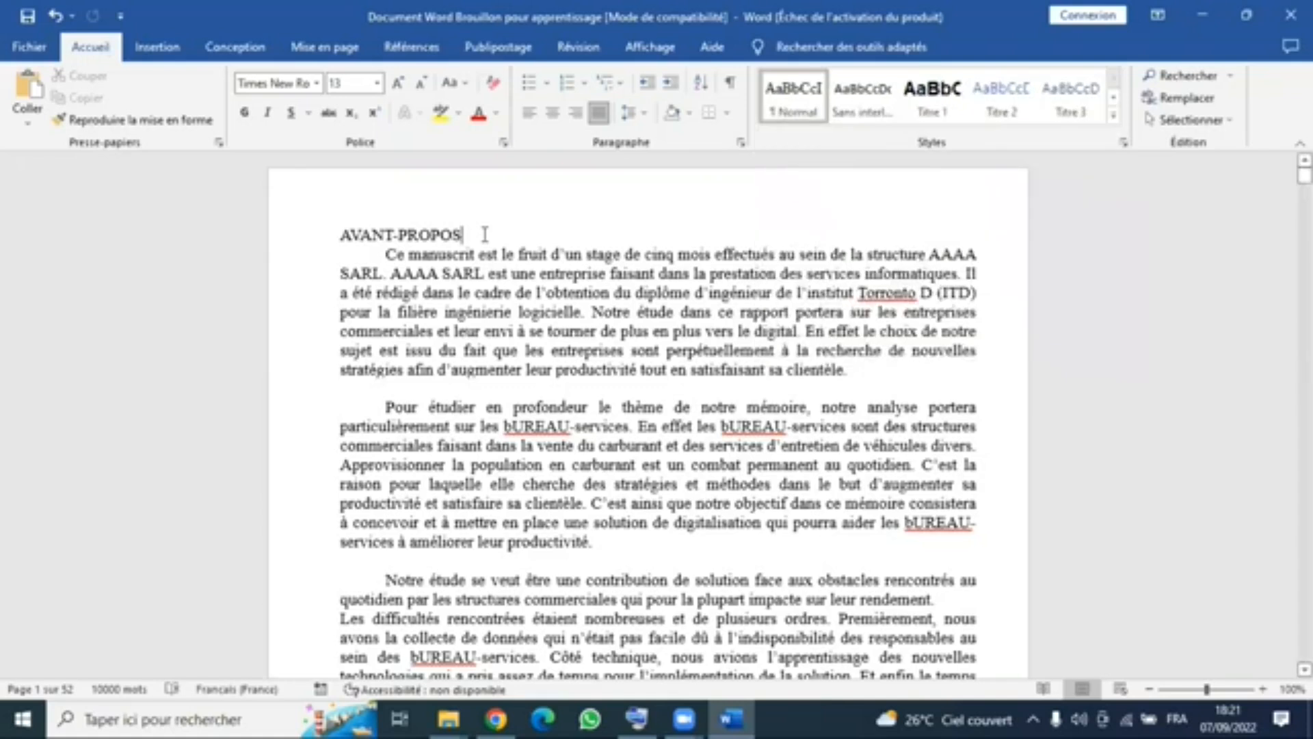
- With the cursor in the AVANT-PROPOS heading, open the Titre 1 style for modification
click(322, 236)
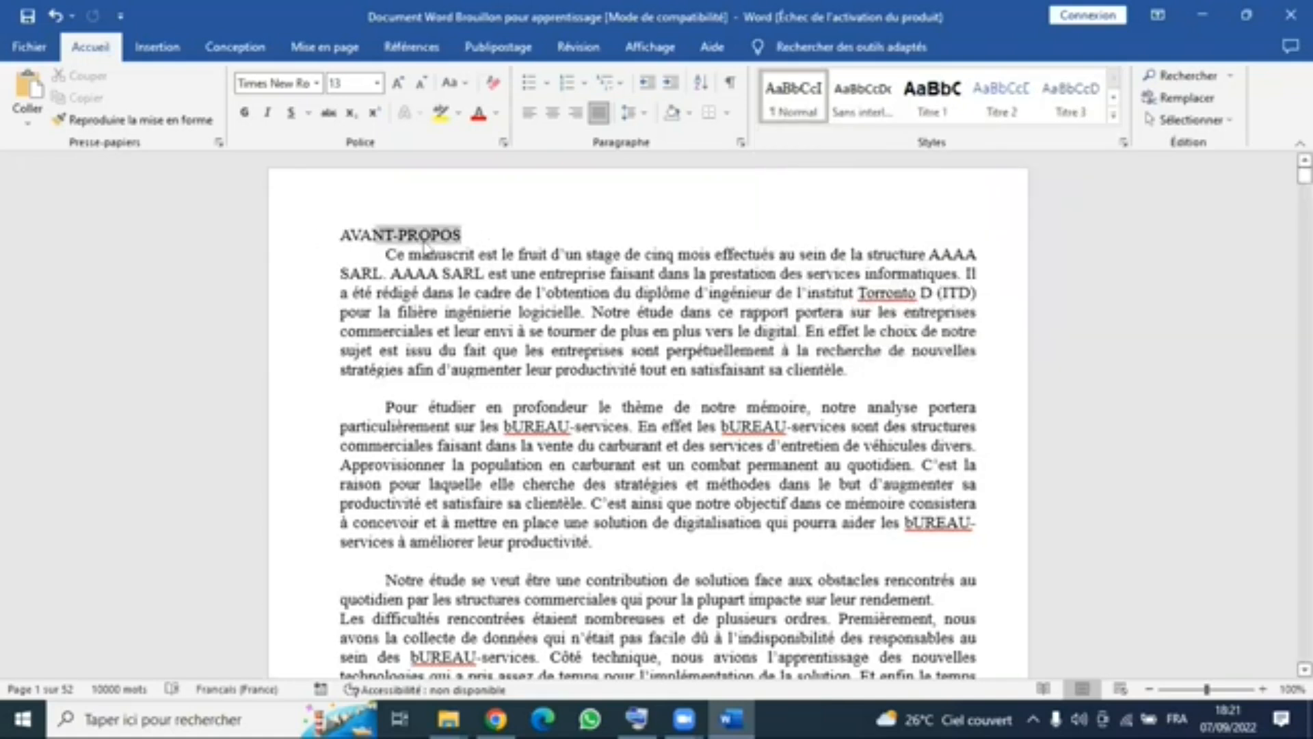
click(424, 246)
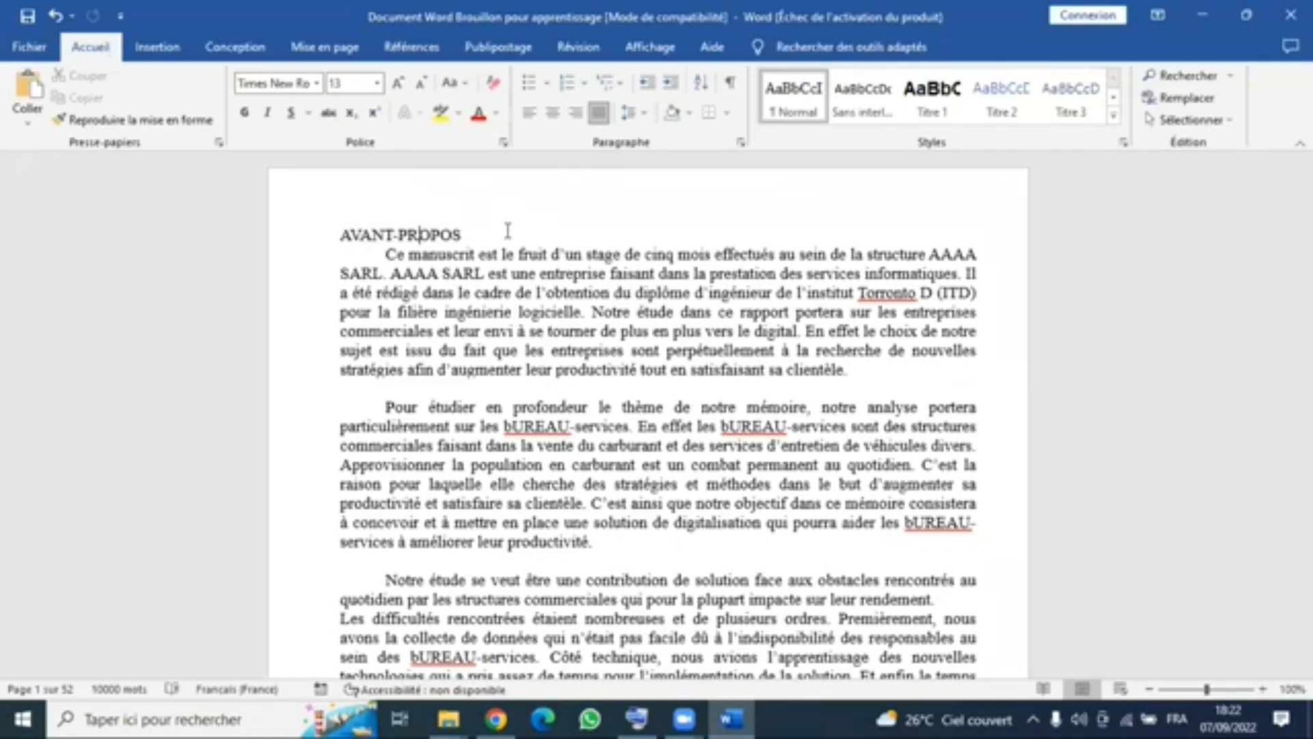
click(931, 99)
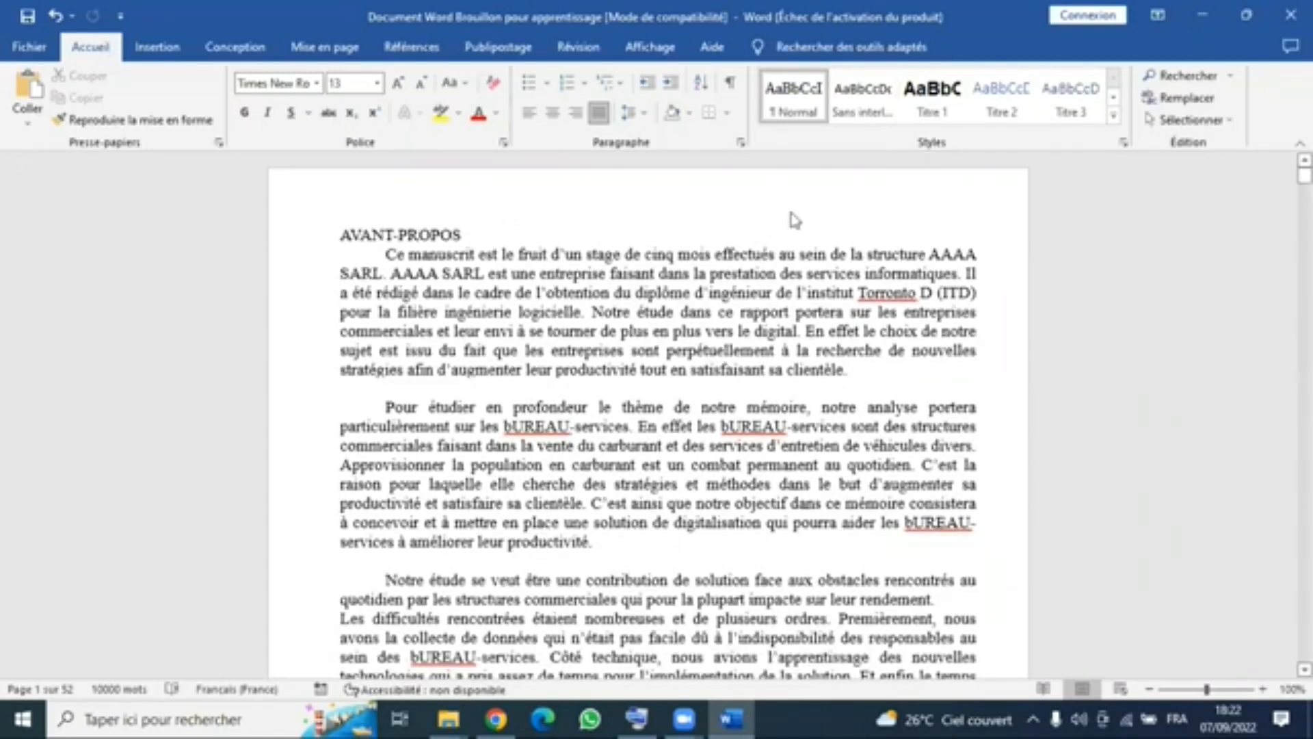
right_click(938, 114)
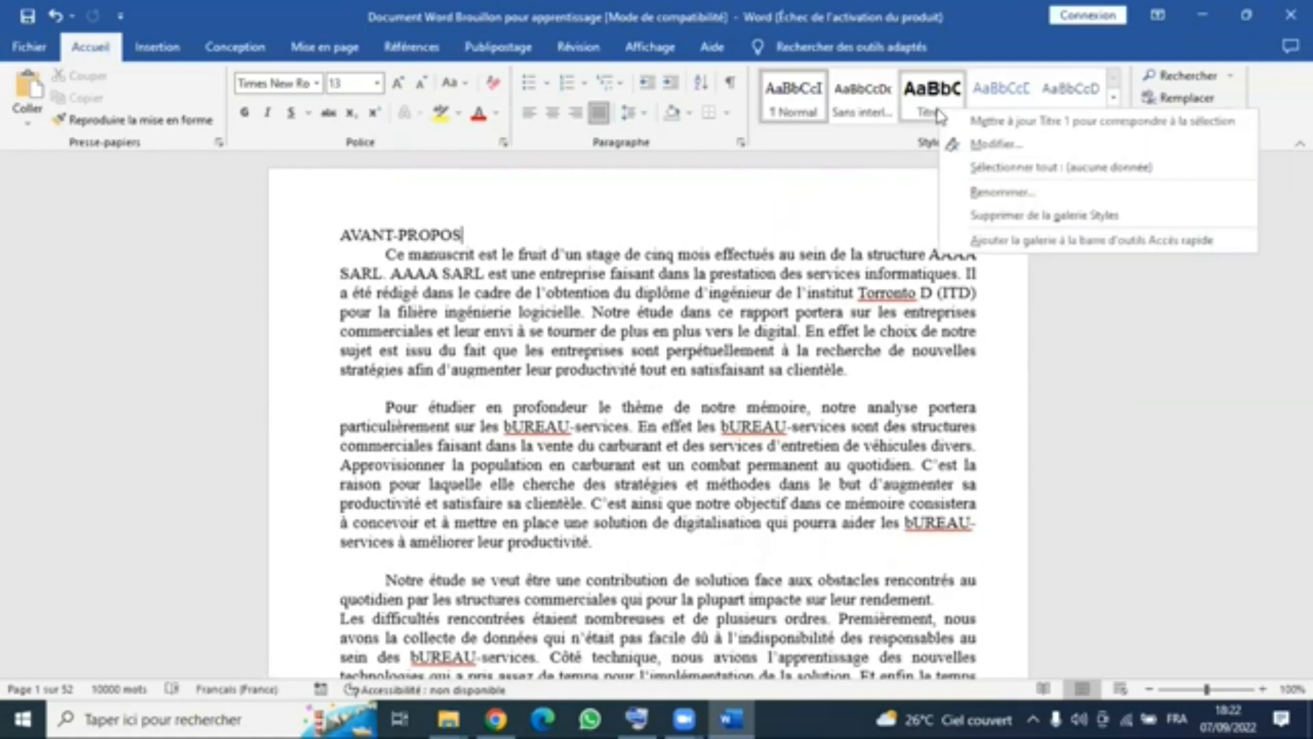
click(988, 146)
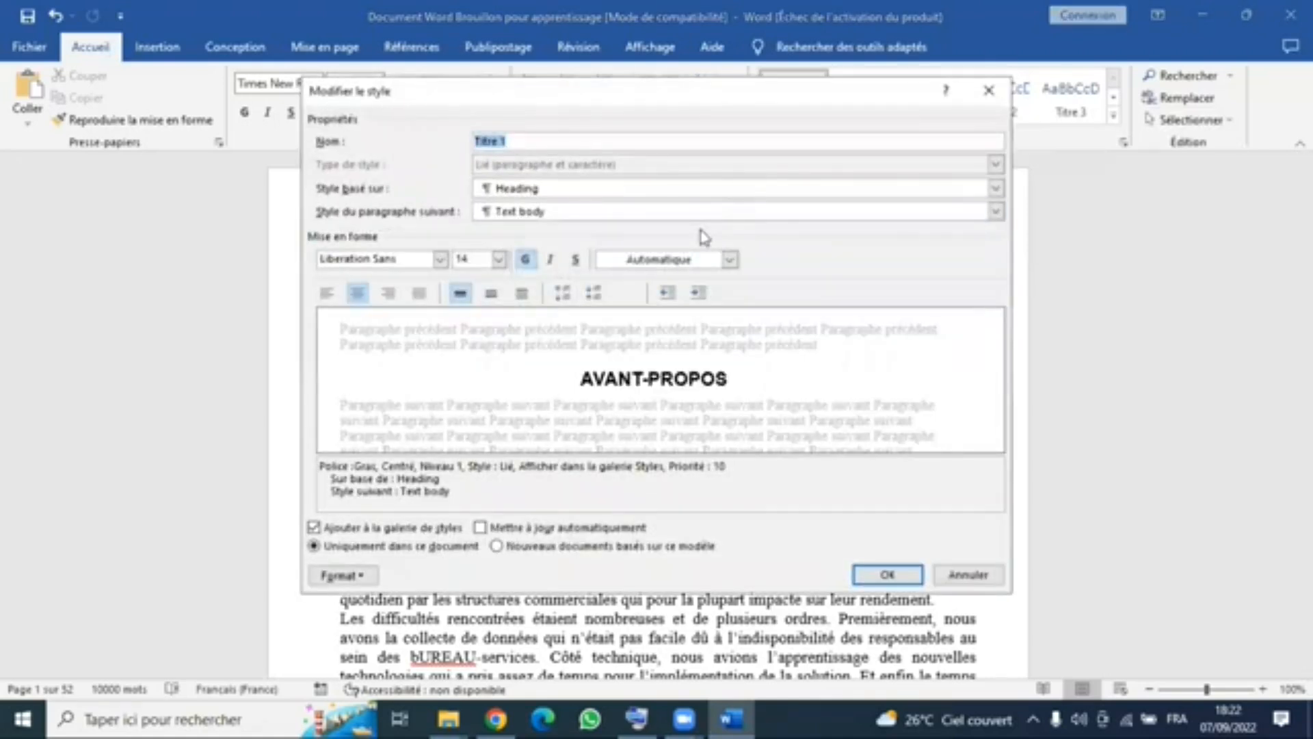
- Set the Titre 1 style's font to Times New Roman at 16 pt
click(440, 260)
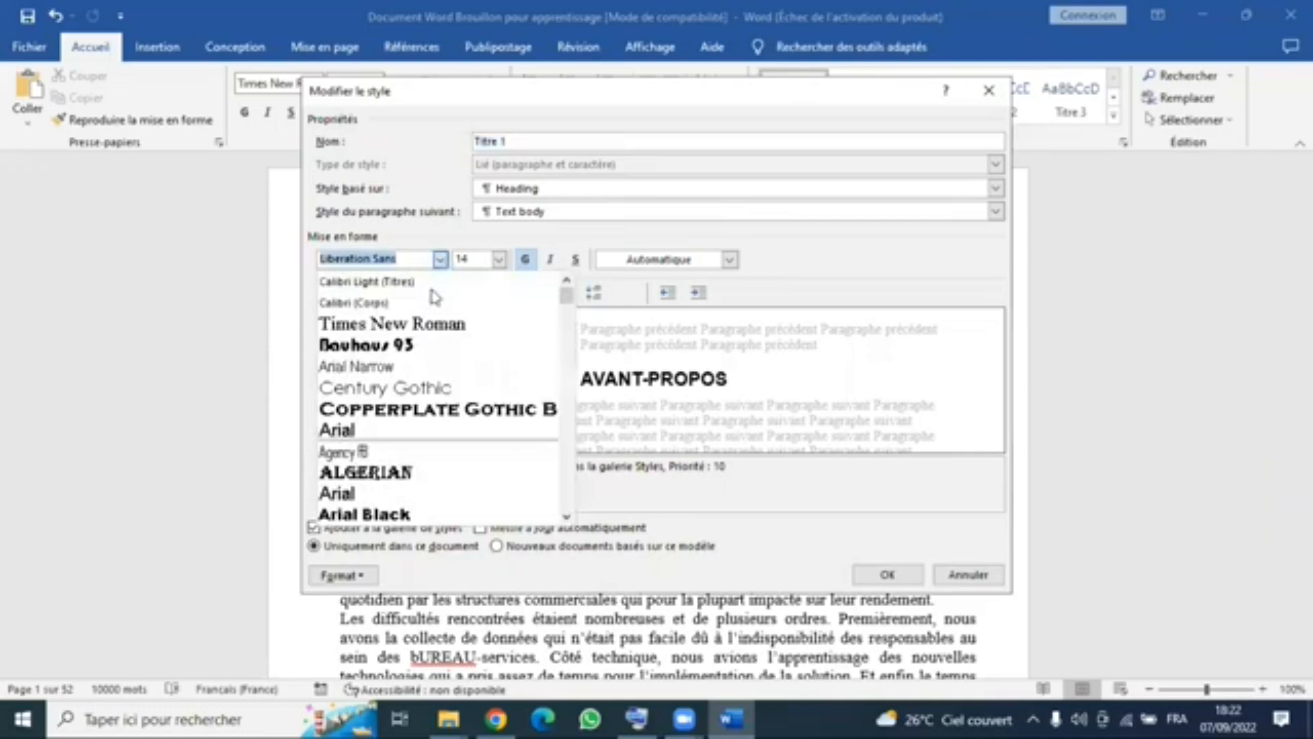
click(431, 326)
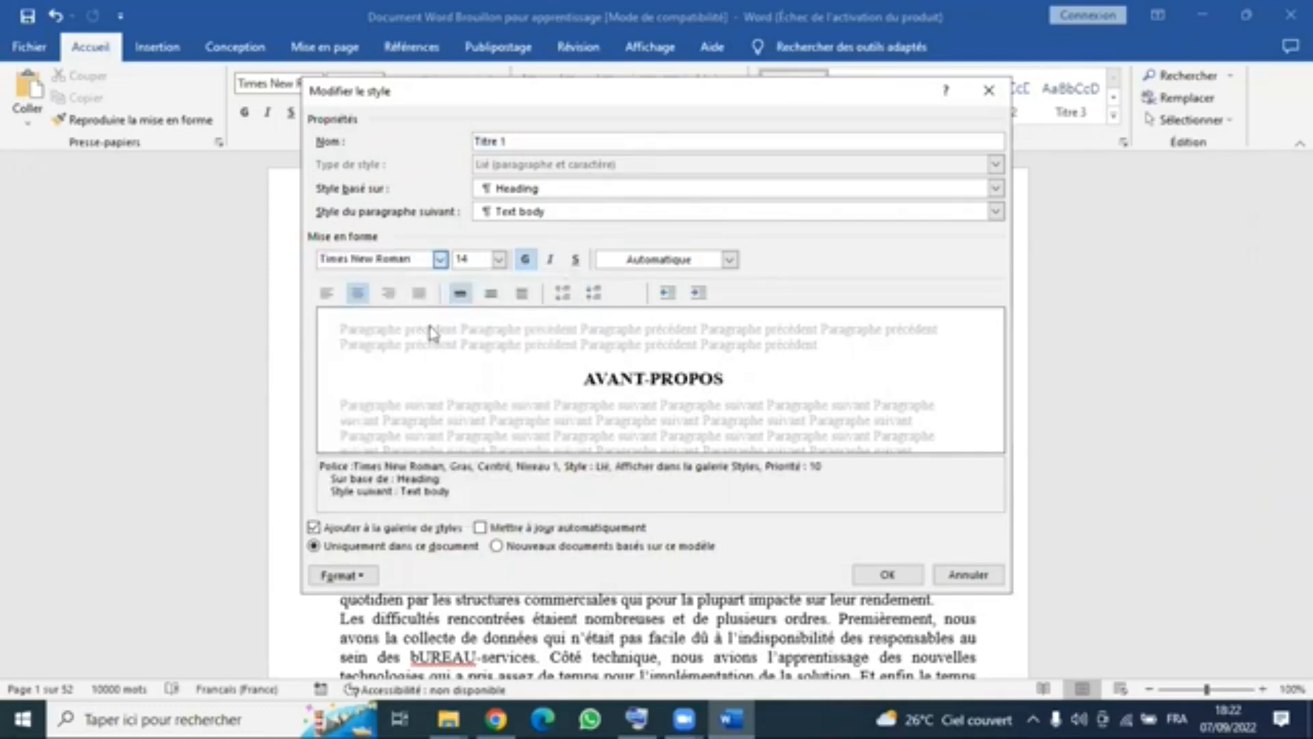
click(499, 260)
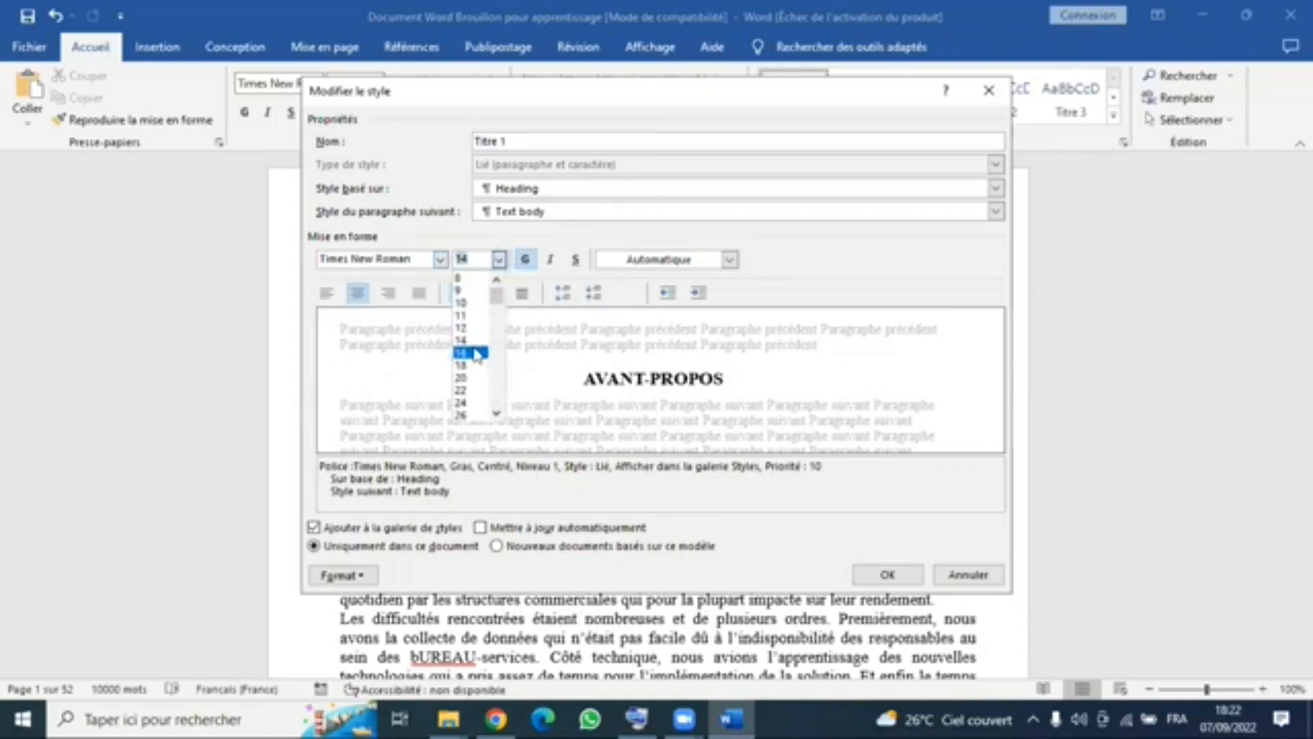
click(477, 354)
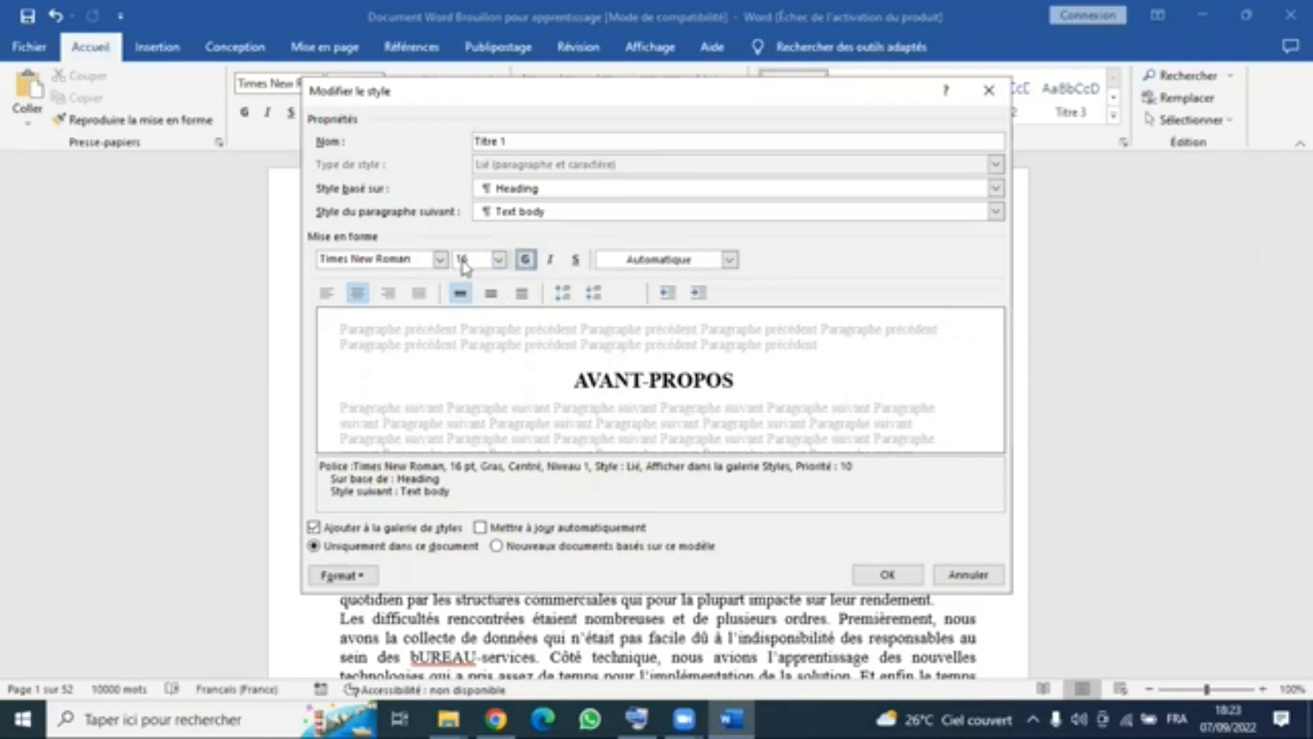
key(Tab)
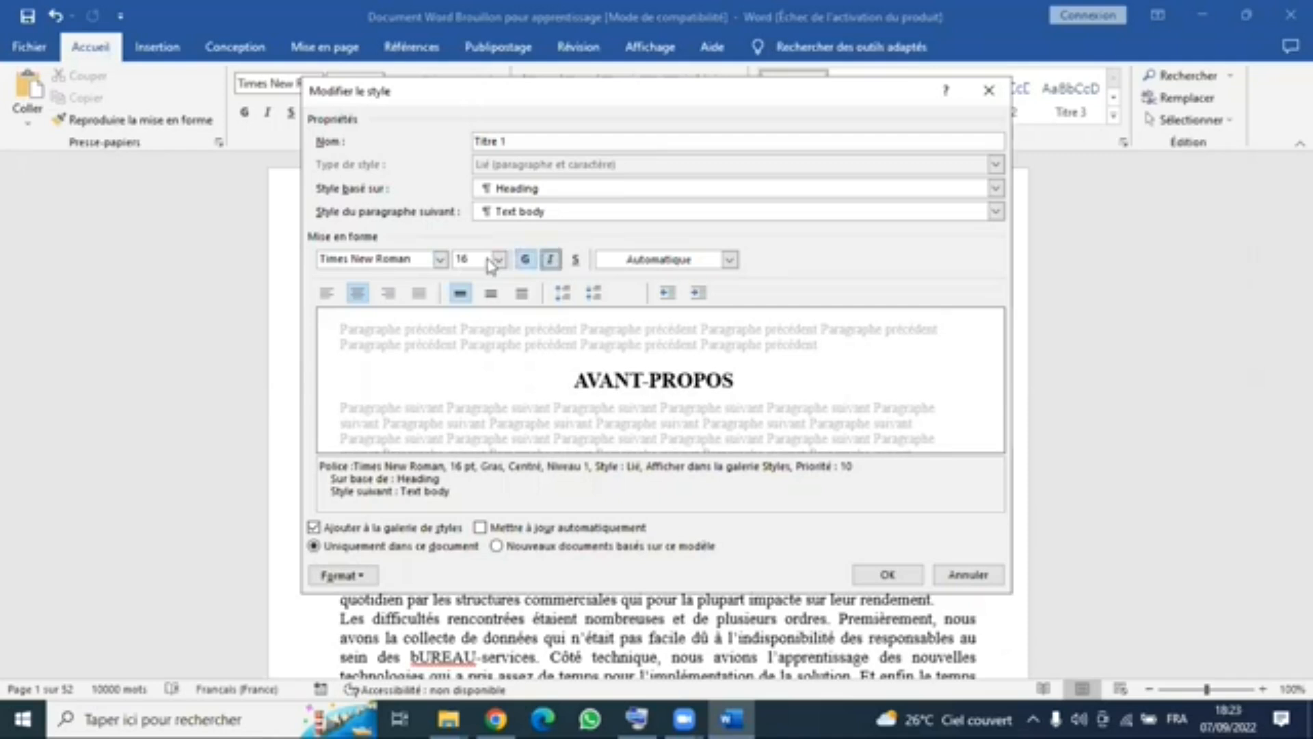
click(550, 260)
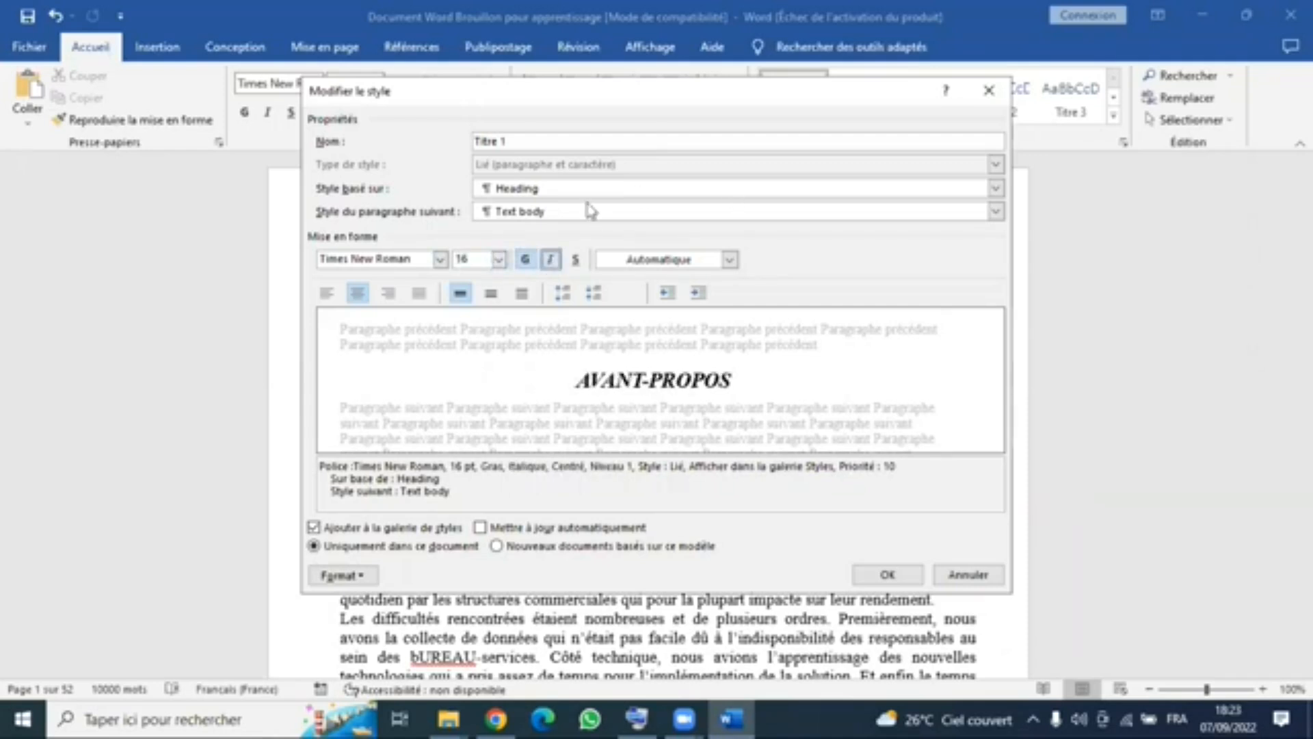
click(554, 260)
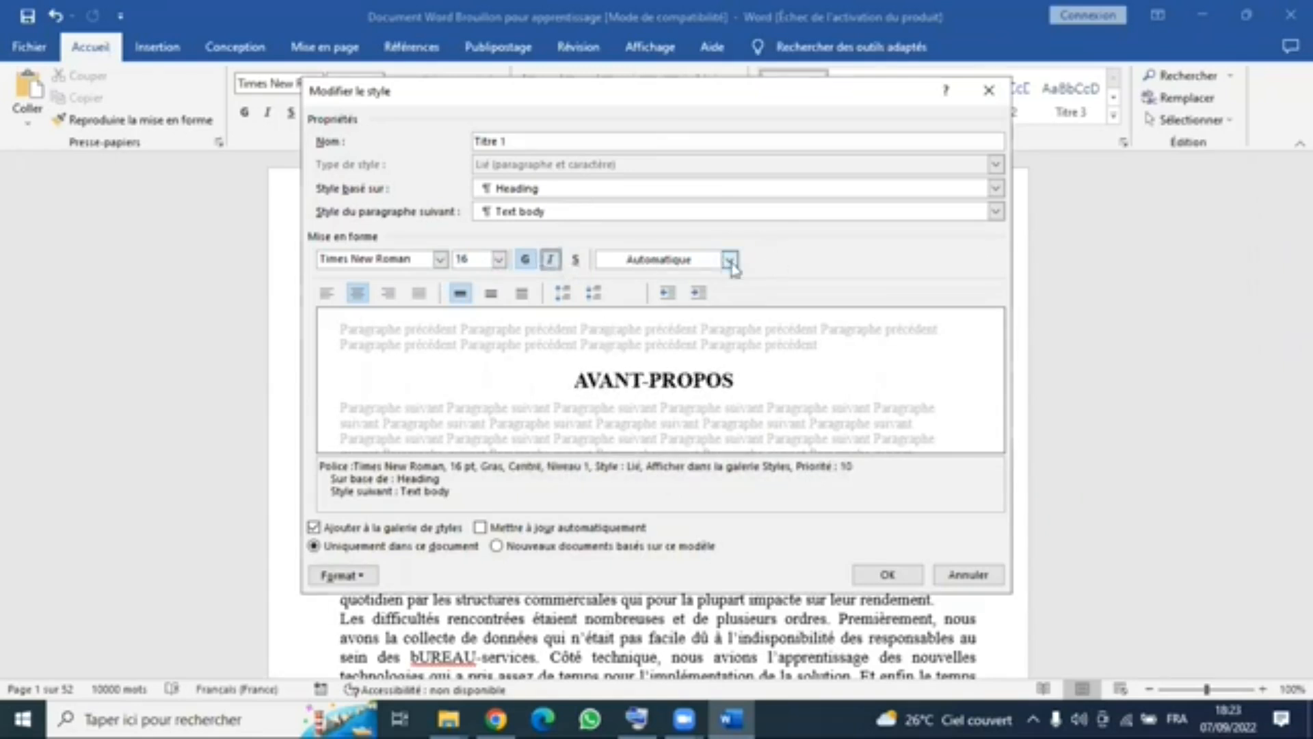
- Set the Titre 1 style's font colour to the black theme colour Texte 1 and its alignment to centred
click(730, 261)
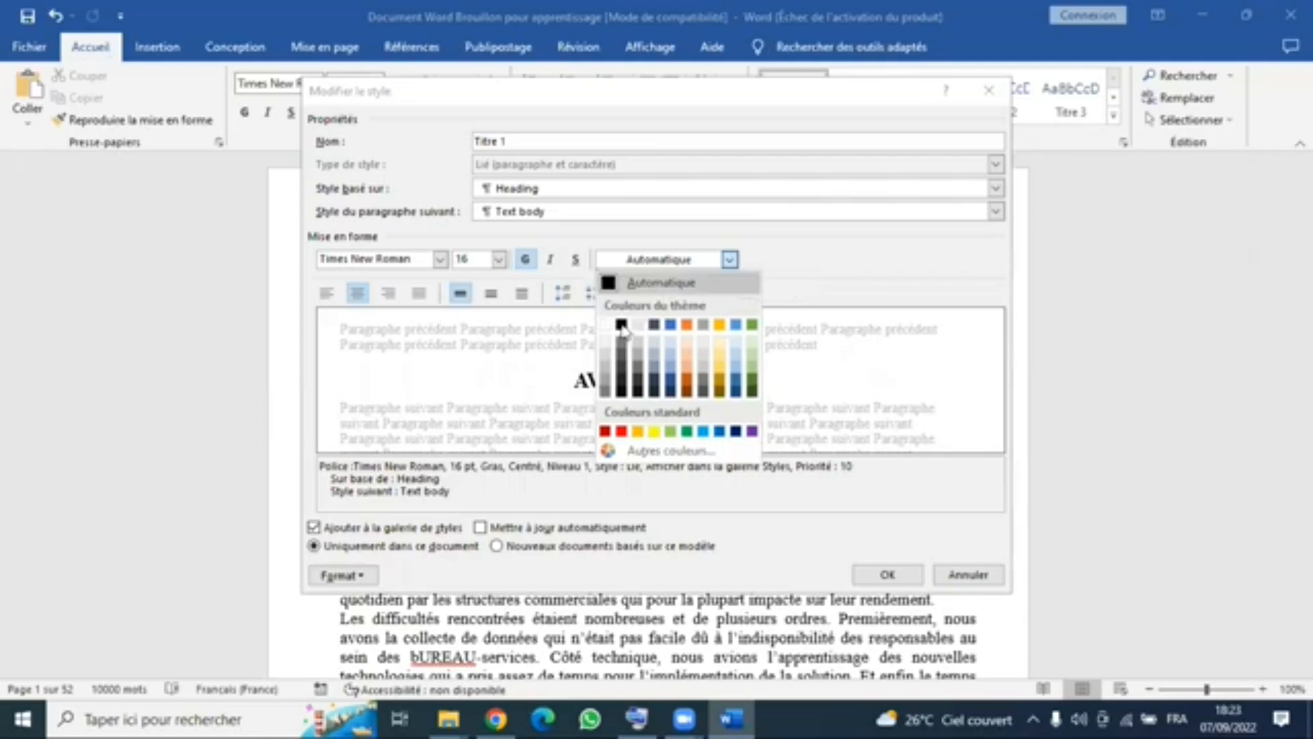
click(769, 279)
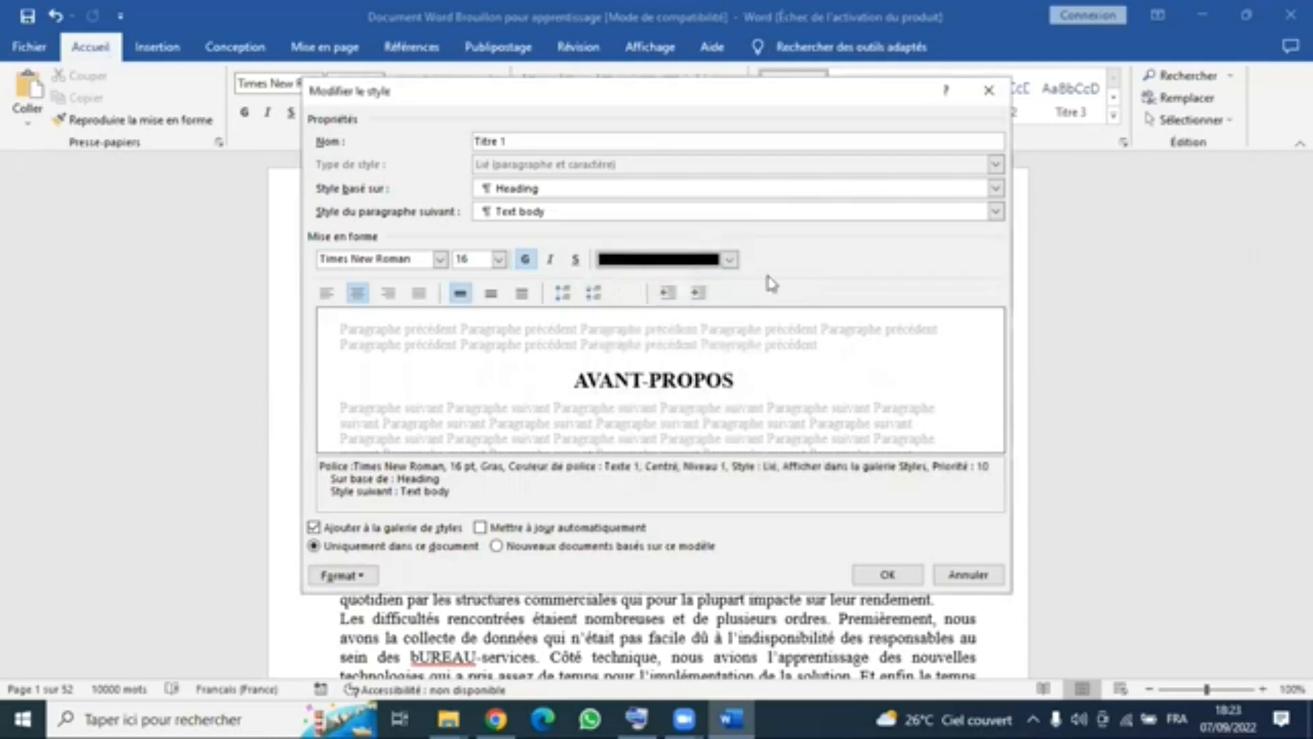
click(356, 294)
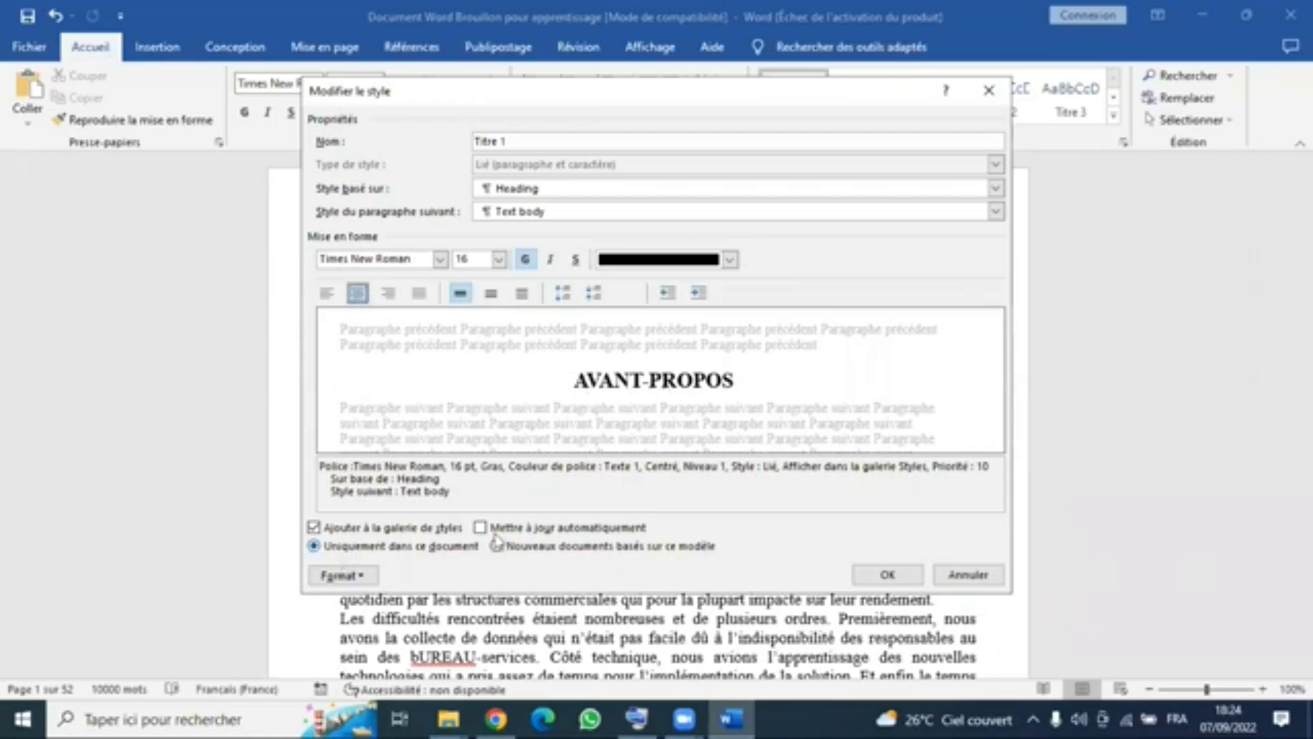
- Set the Titre 1 style's numbering to Aucune so that its headings carry no number
click(355, 579)
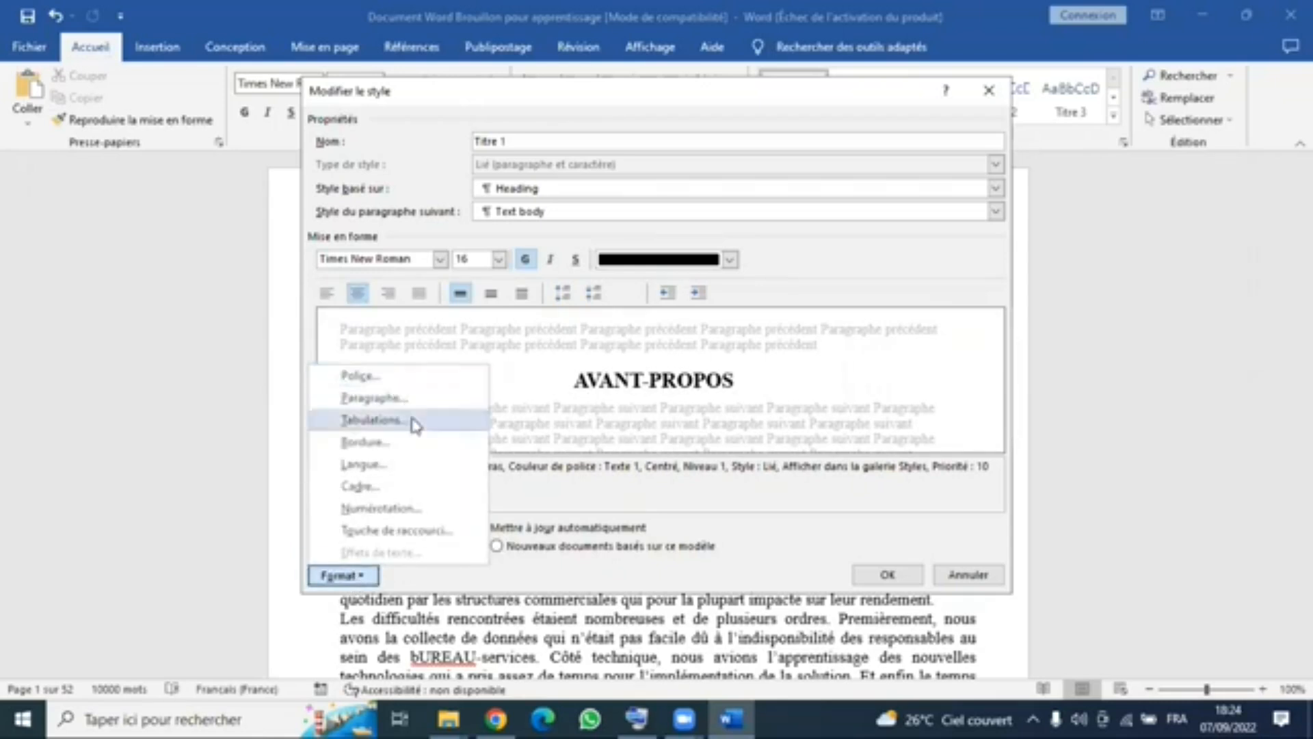
click(420, 510)
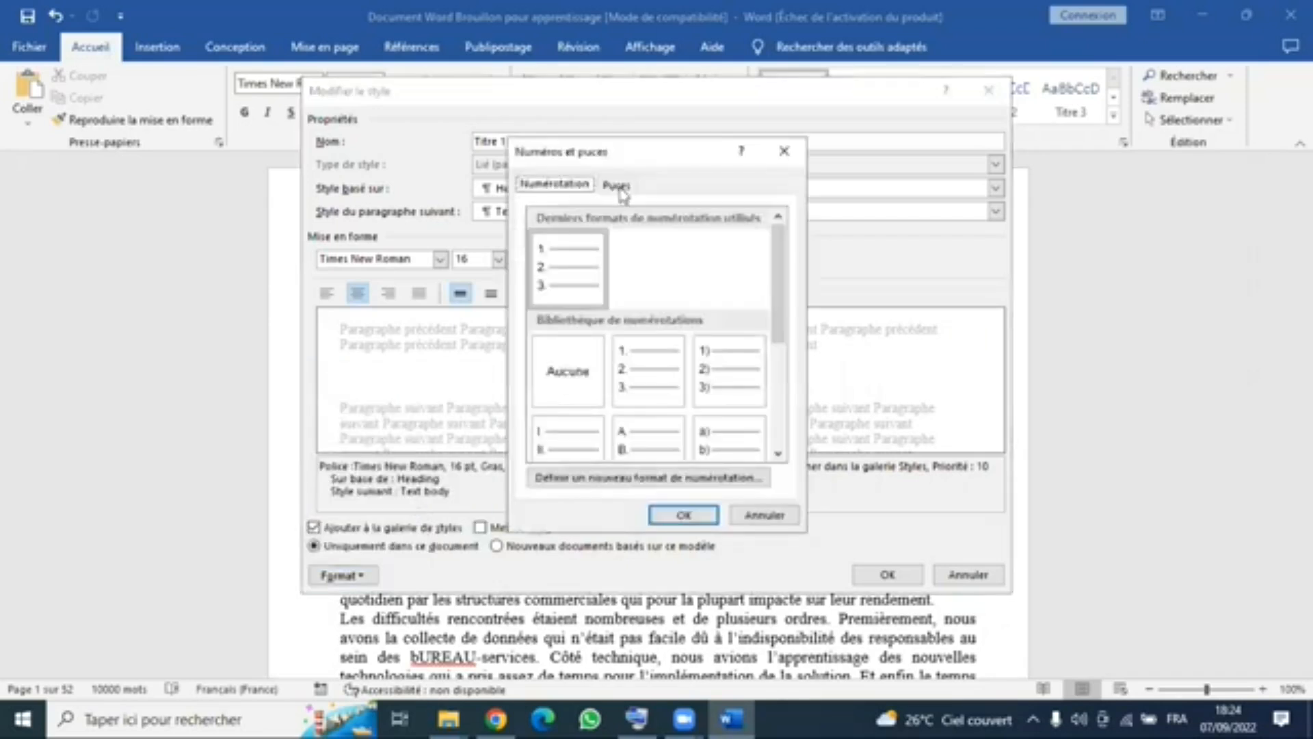
click(566, 372)
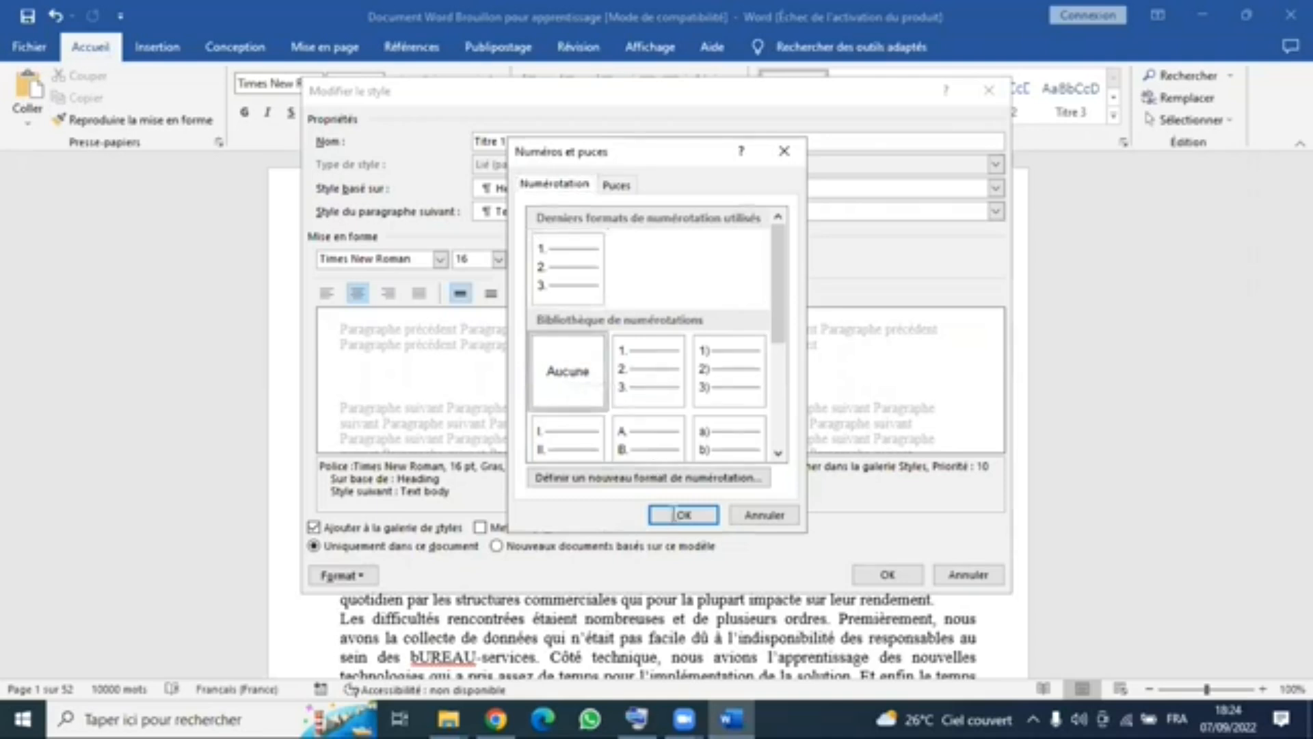
click(678, 514)
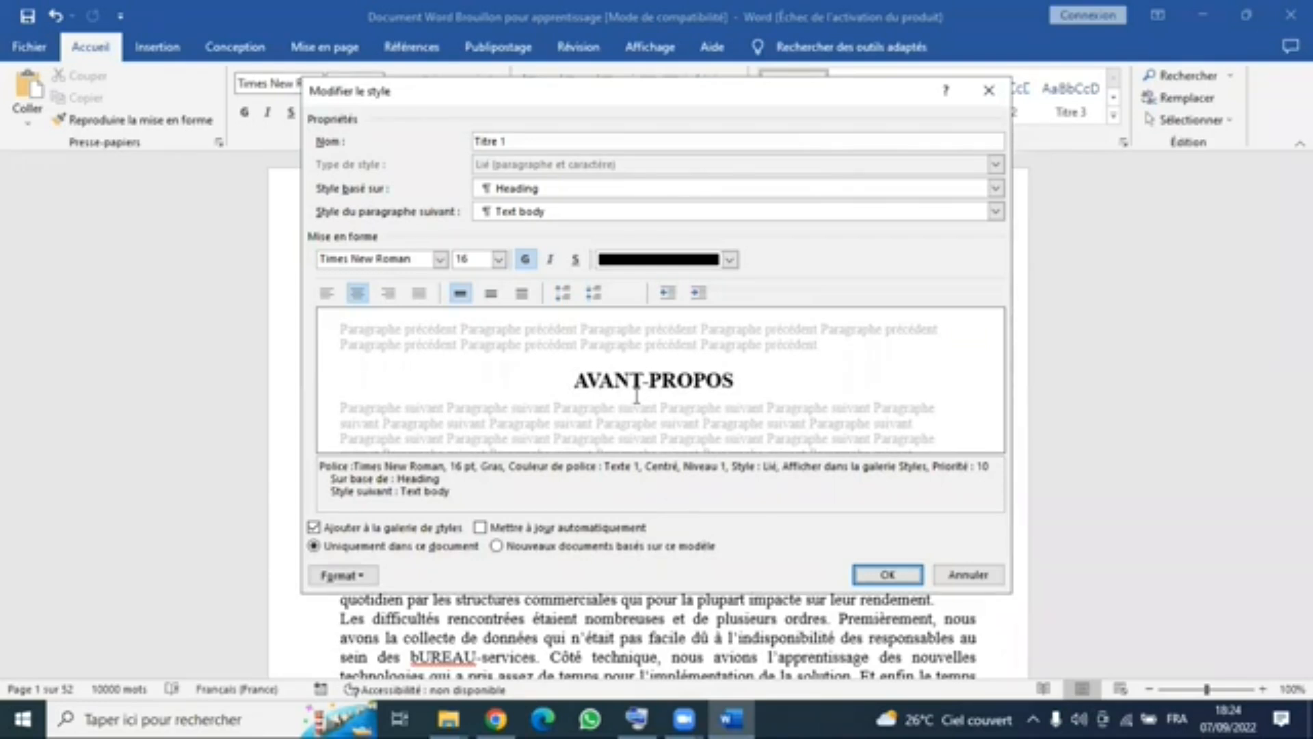
- Turn on automatic updating for the Titre 1 style, save it and apply it to the AVANT-PROPOS heading
click(523, 532)
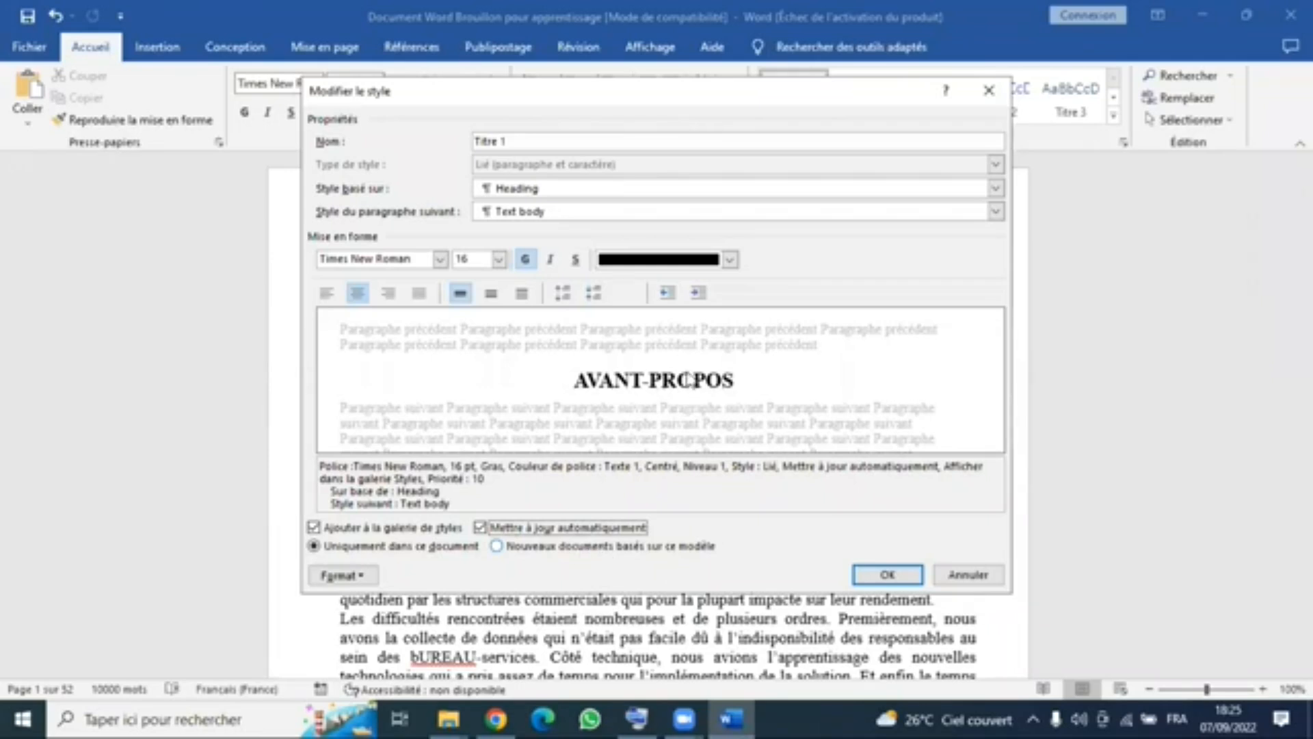
click(886, 576)
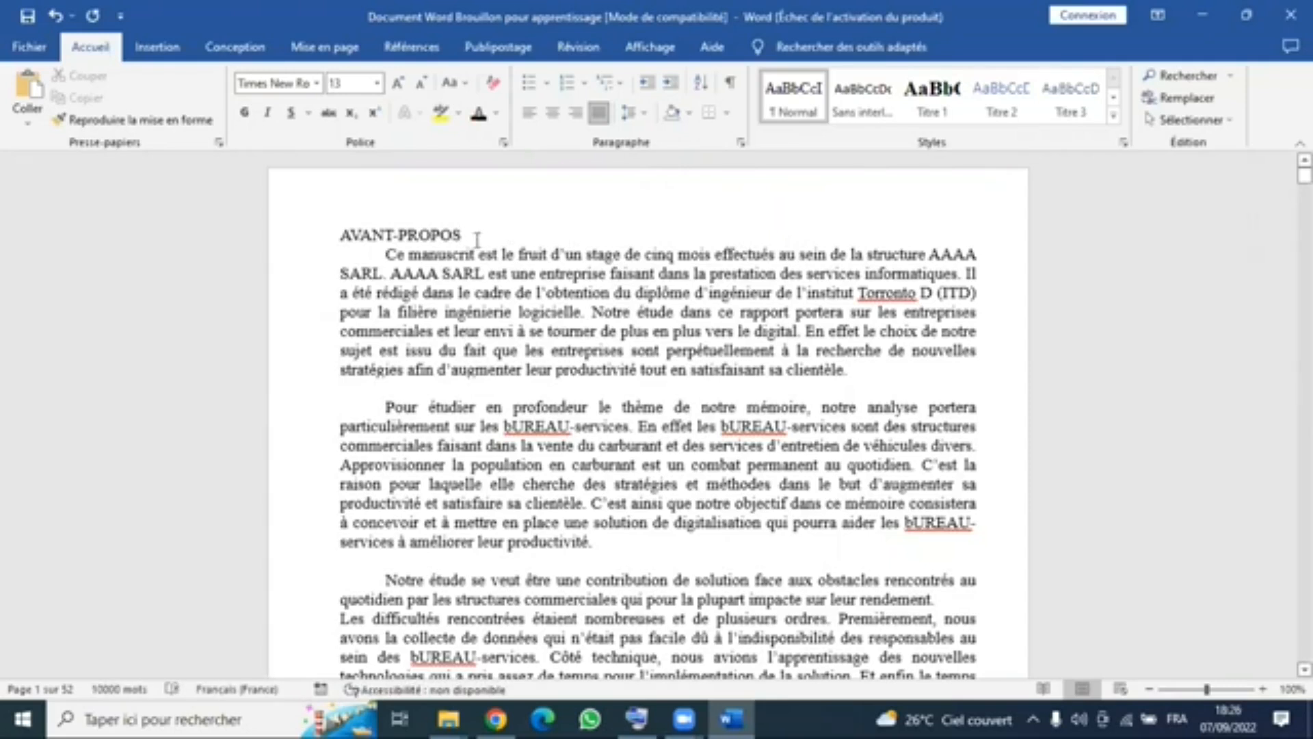
click(930, 99)
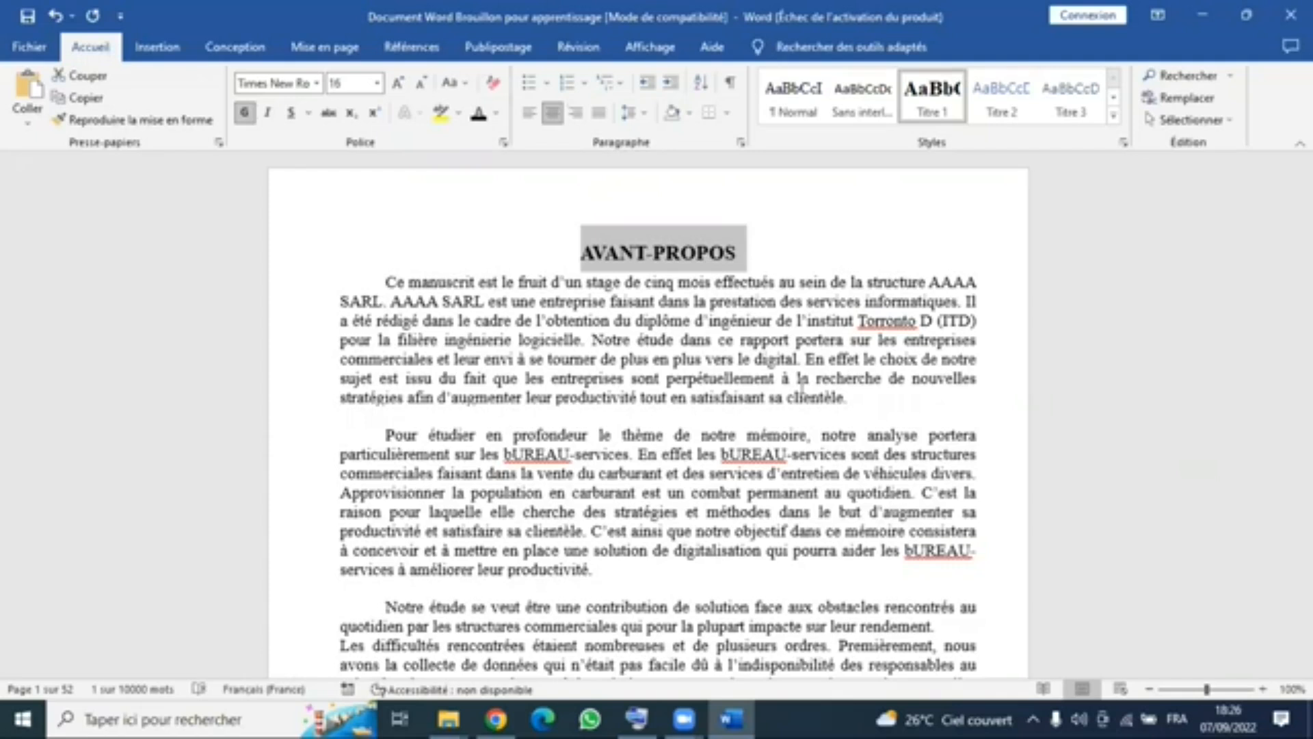
- Modify the Titre 1 style's font effects so that its text is all capitals (Majuscules)
right_click(926, 109)
click(976, 149)
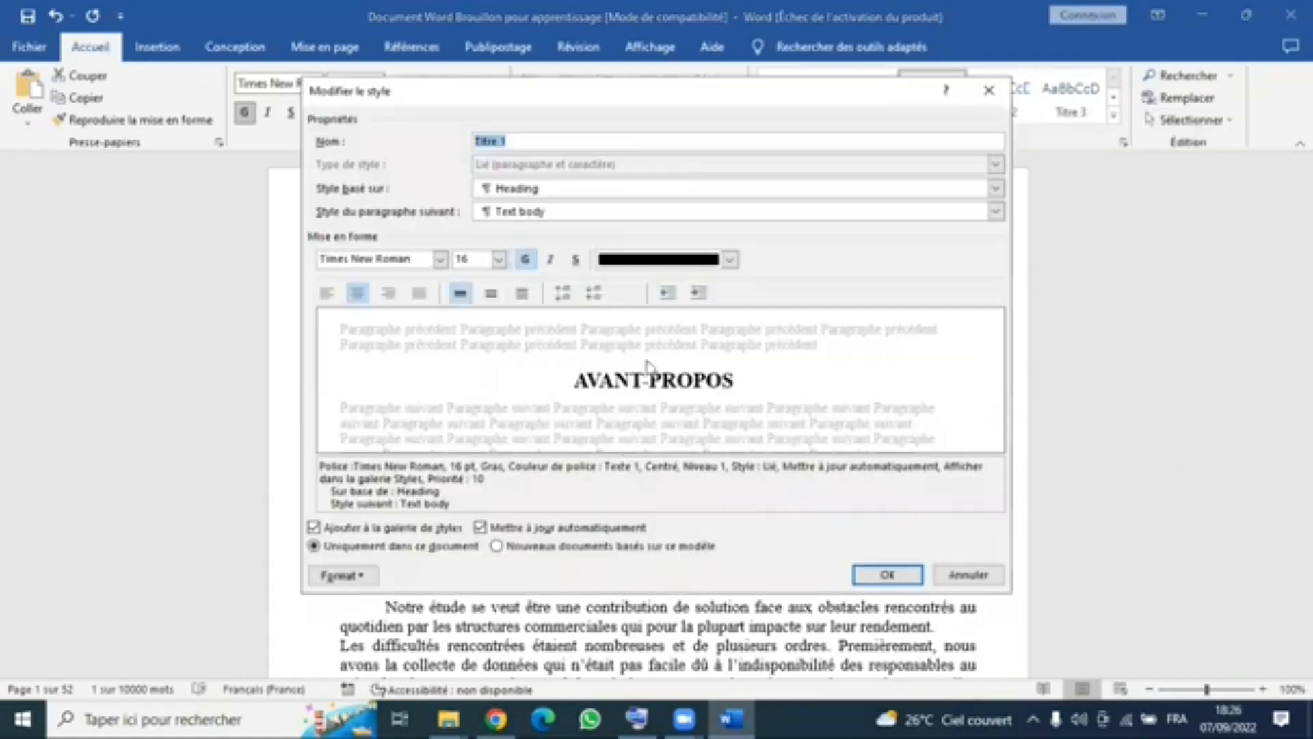
click(342, 574)
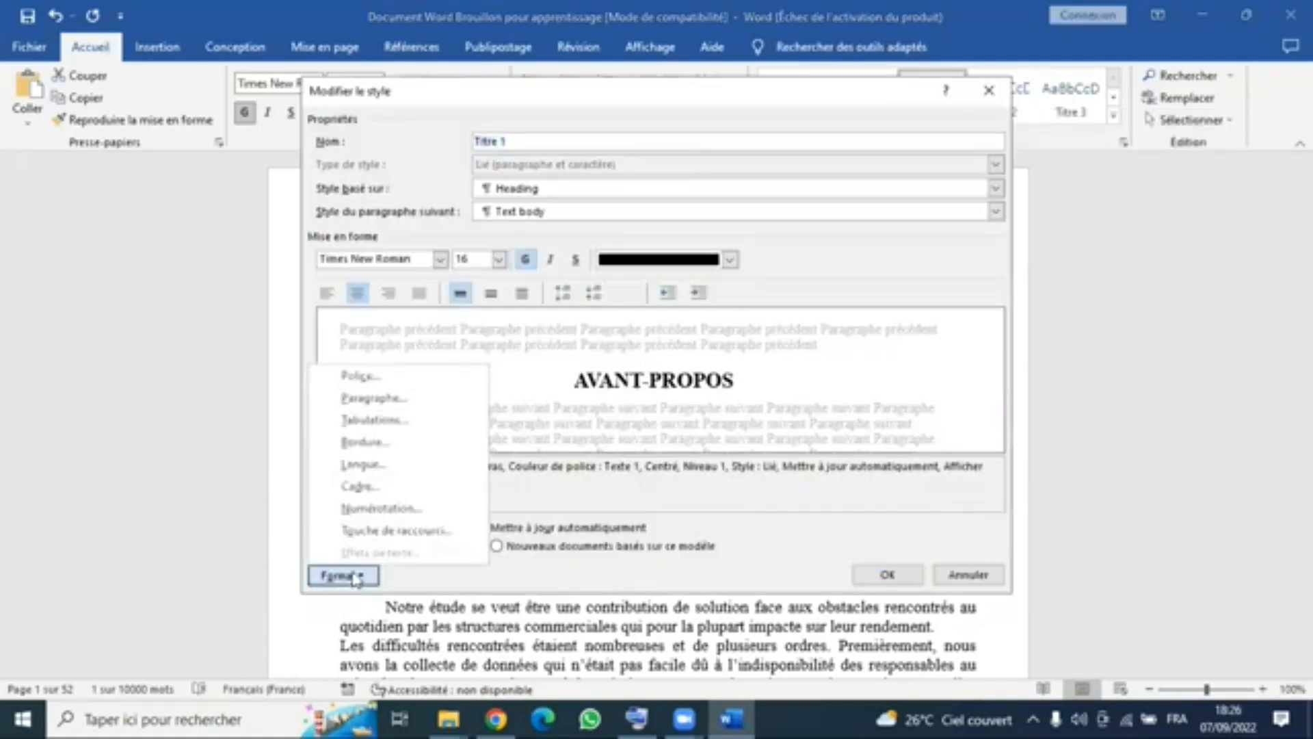
click(380, 380)
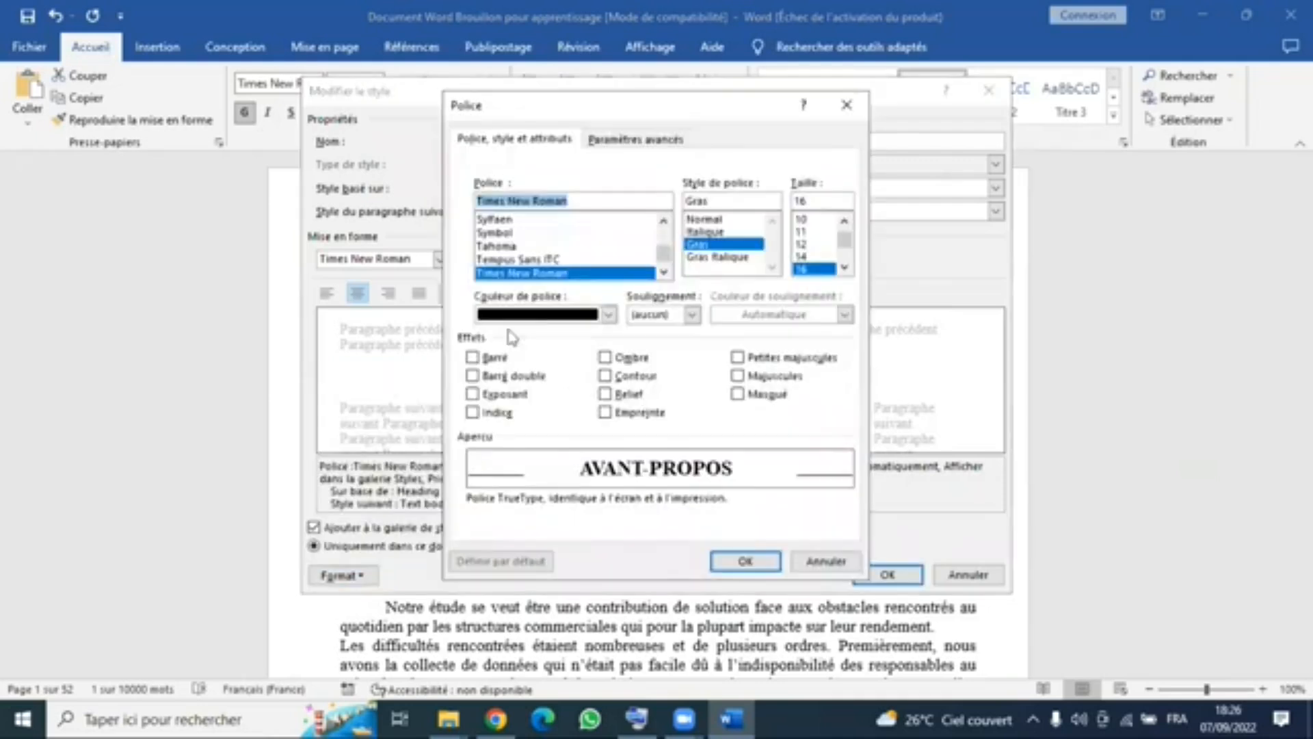
click(741, 376)
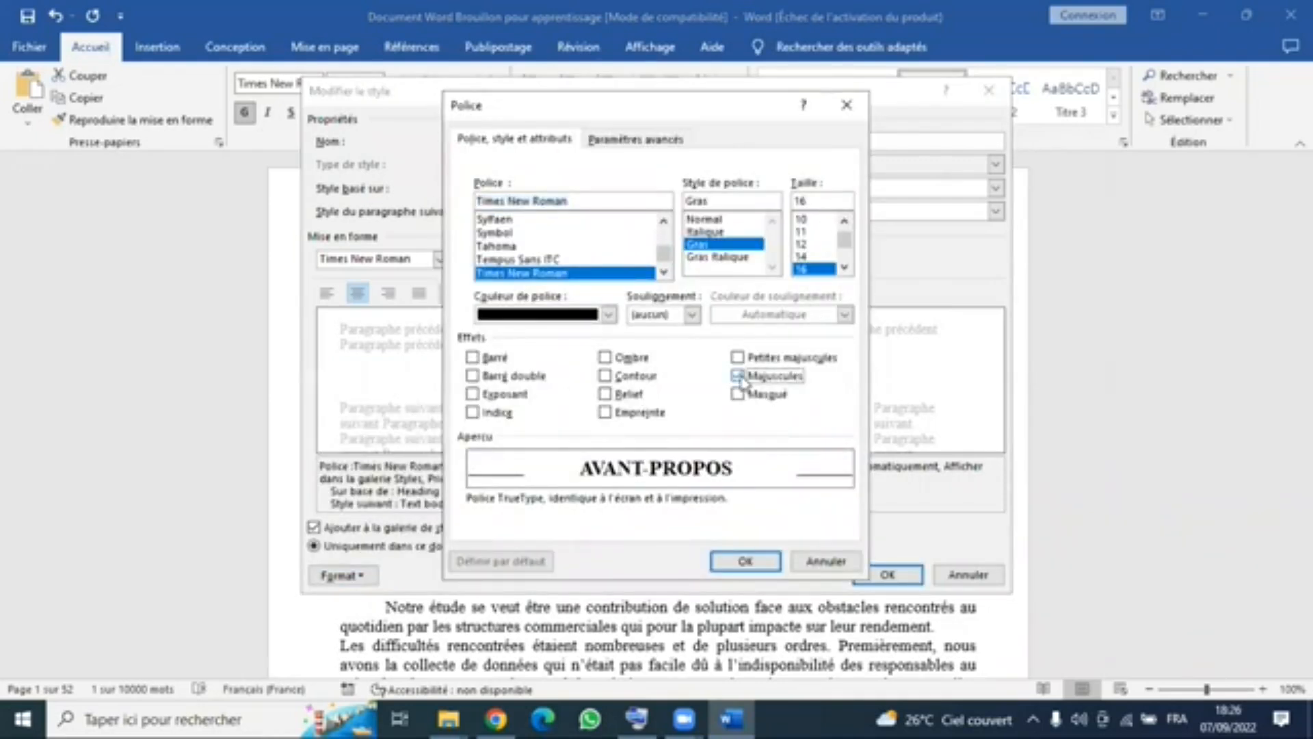
click(746, 561)
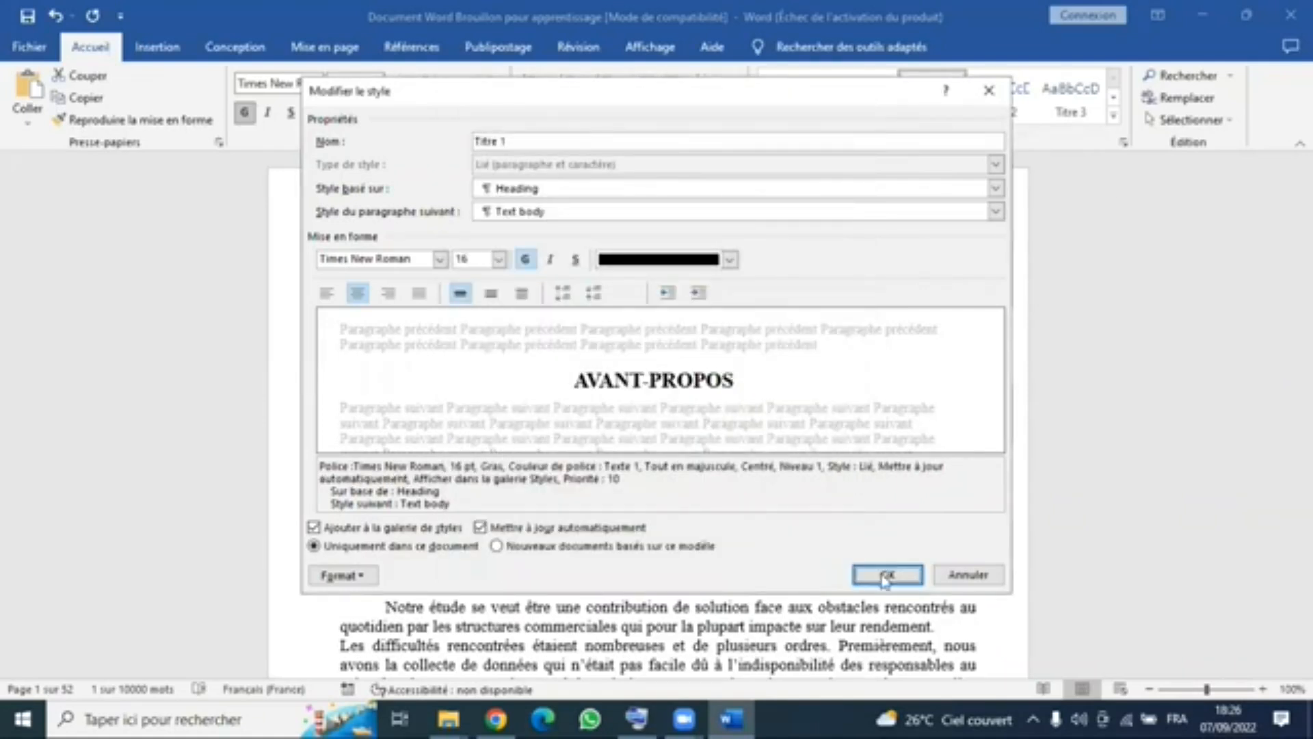
key(Return)
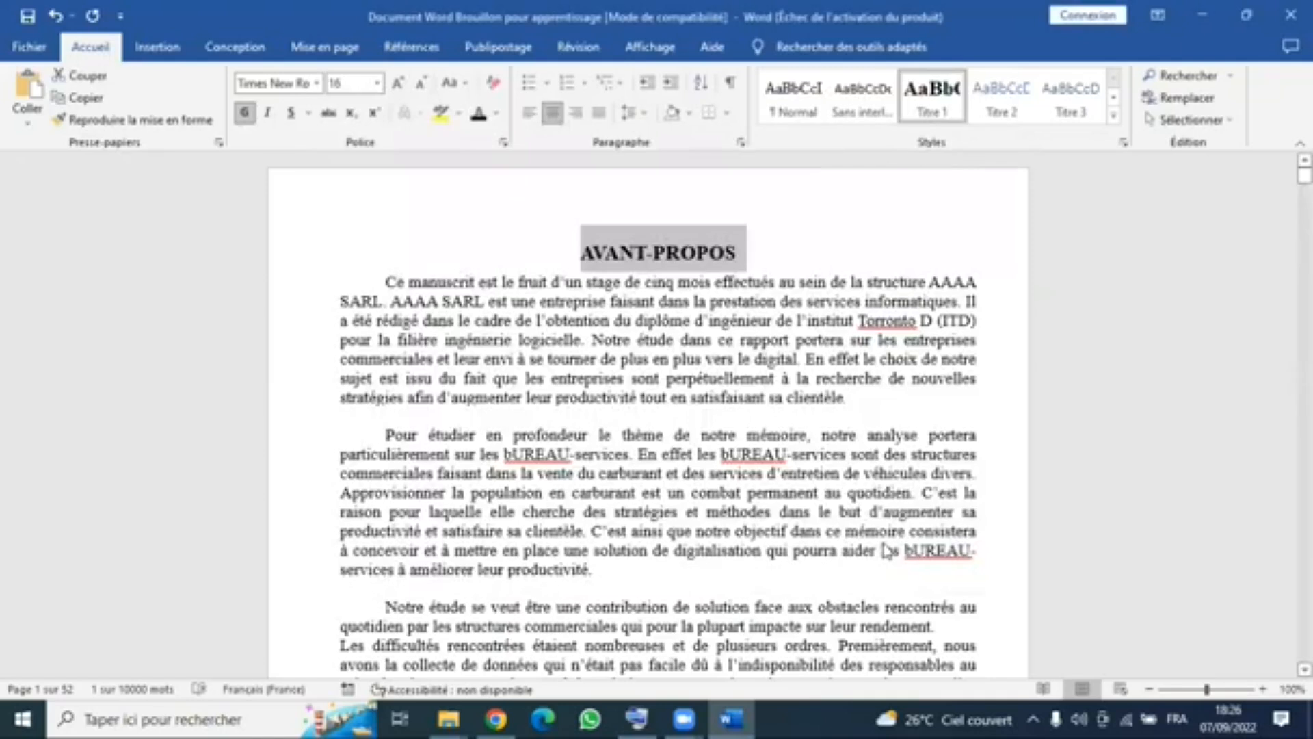
- Check the restyled AVANT-PROPOS heading and its page layout settings, leaving the cursor at the end of the heading
click(788, 278)
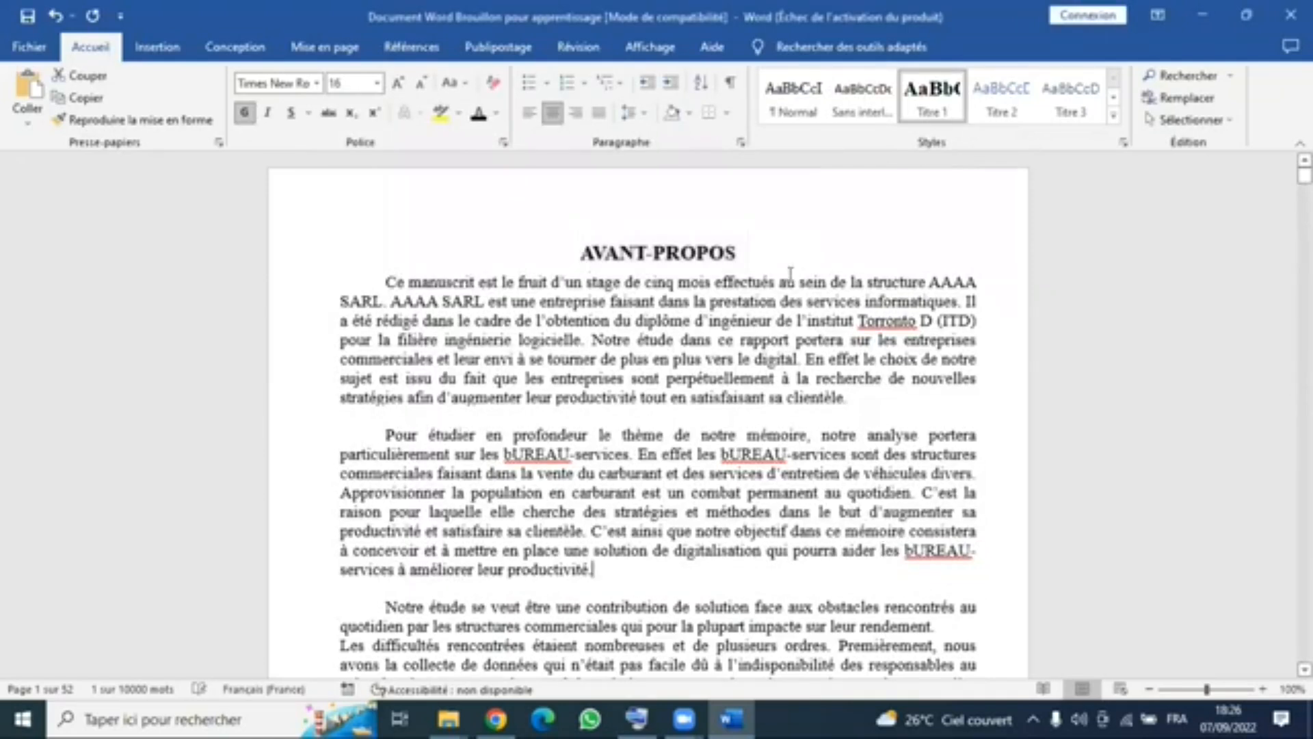
click(707, 257)
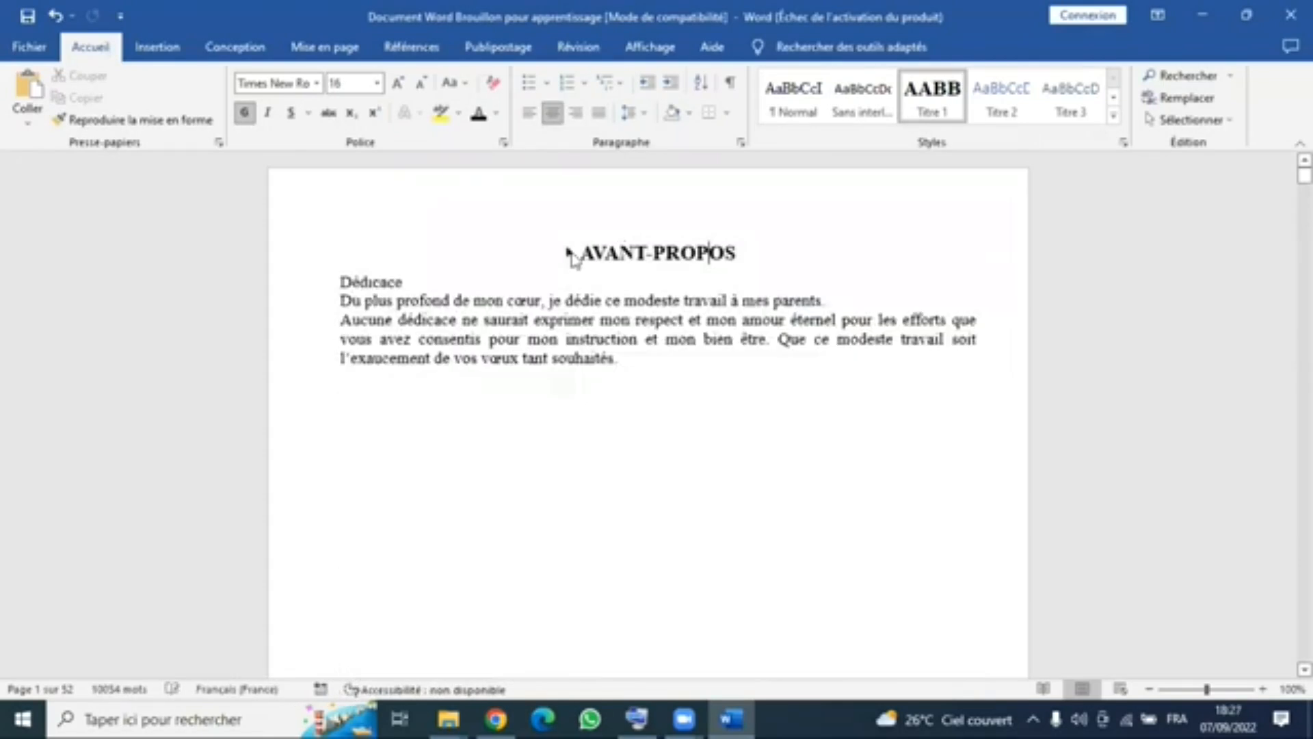
click(567, 253)
click(565, 255)
click(568, 255)
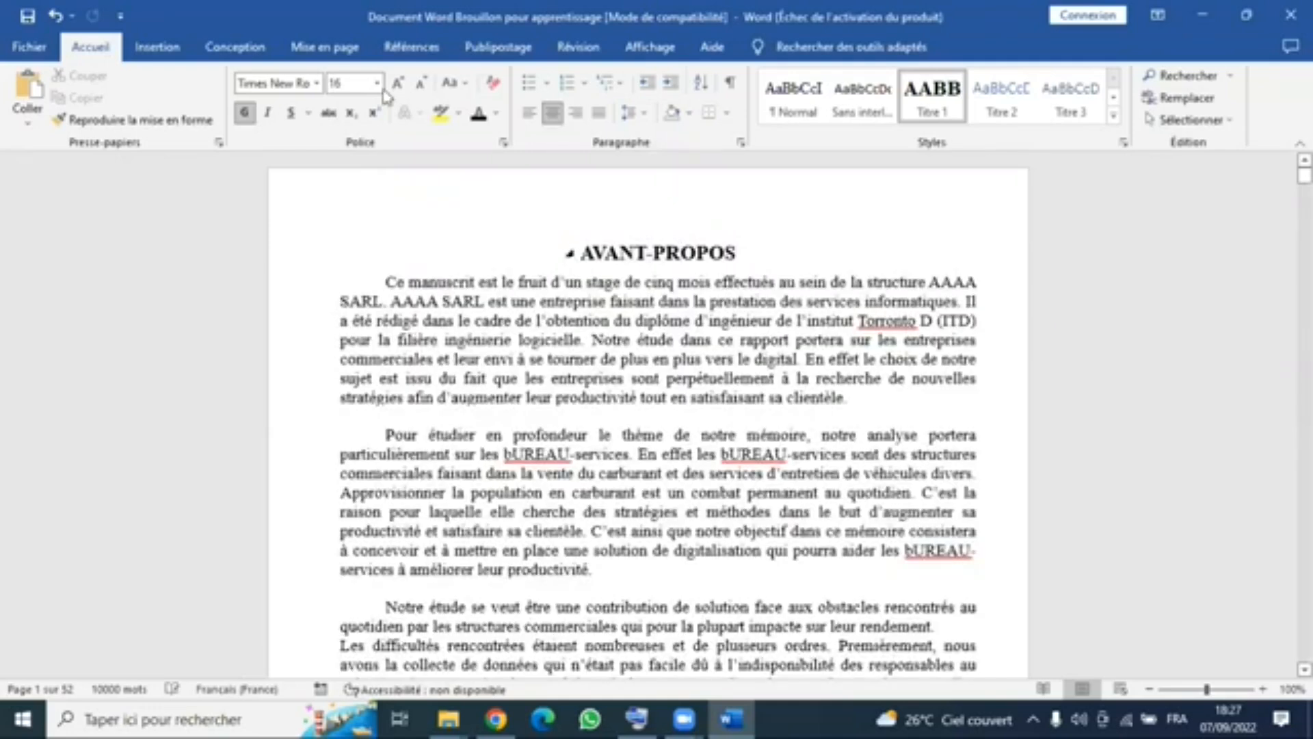
click(334, 48)
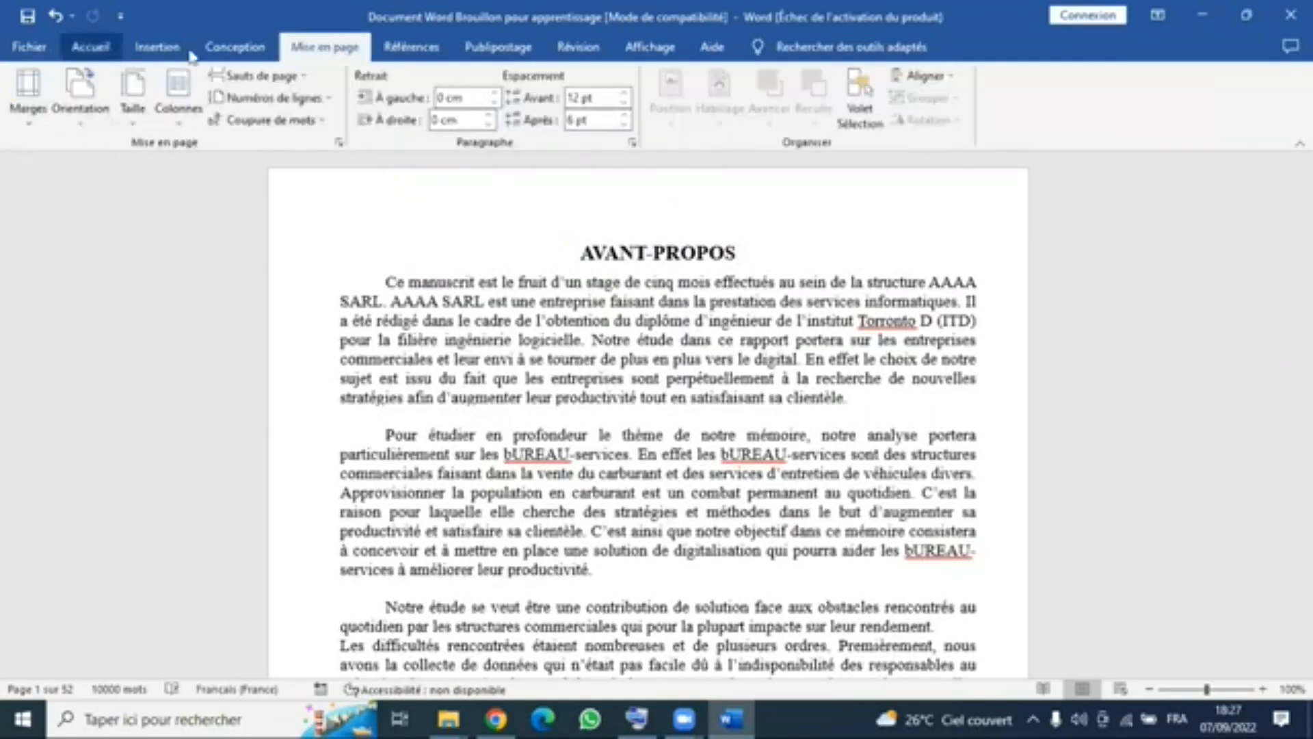
click(741, 253)
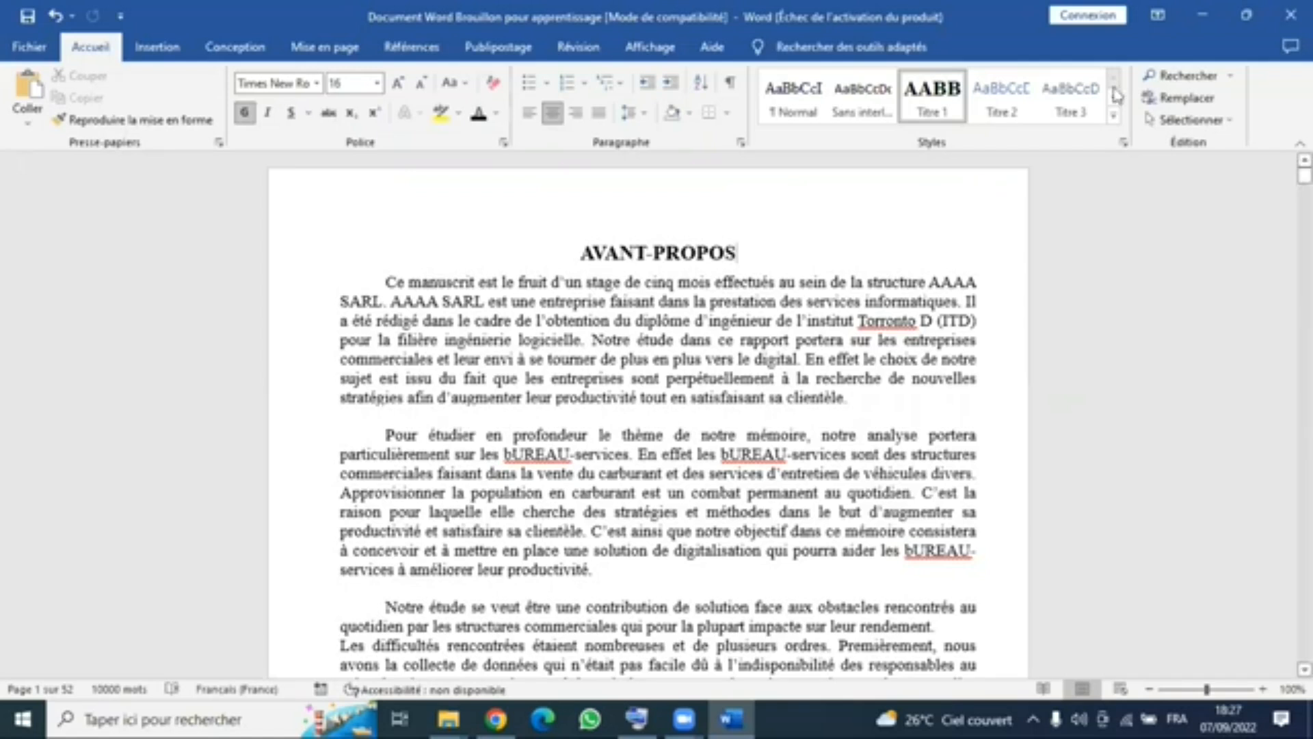
- Open the Titre 2 style for modification and set its font to Times New Roman in bold
click(1007, 106)
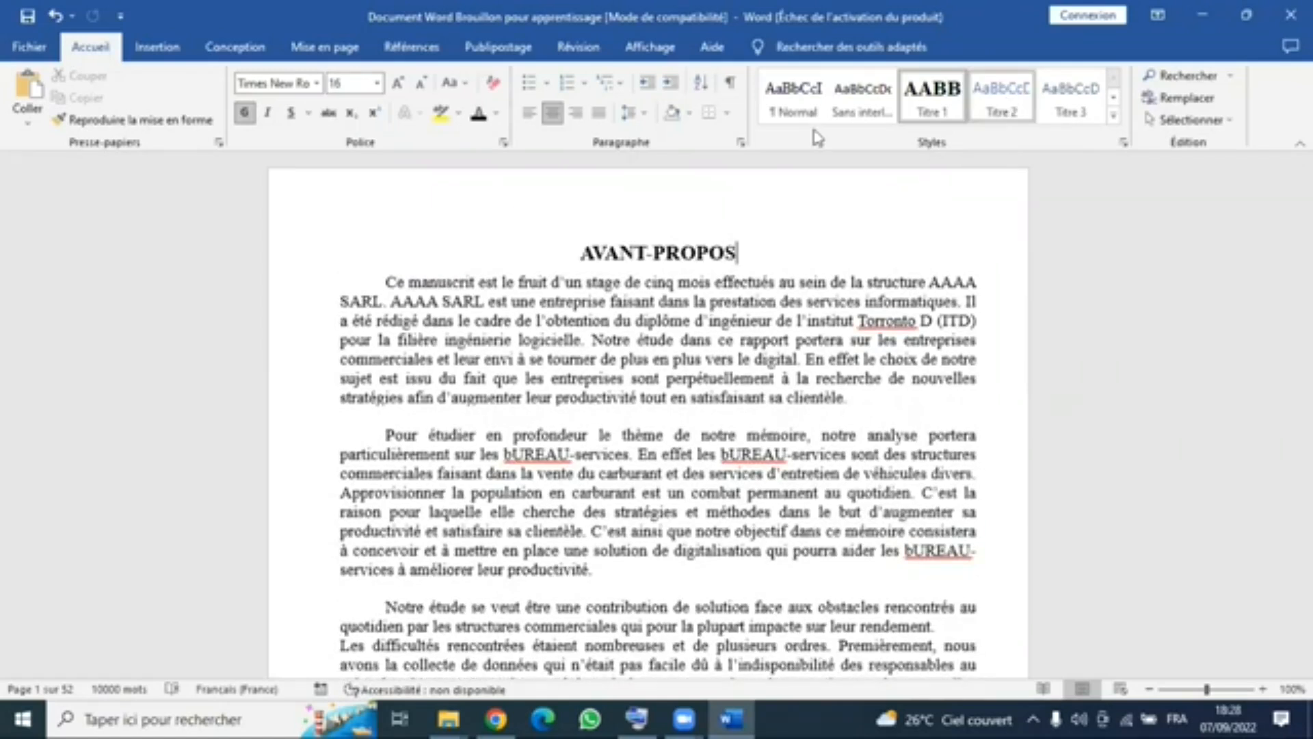
right_click(1003, 102)
click(812, 131)
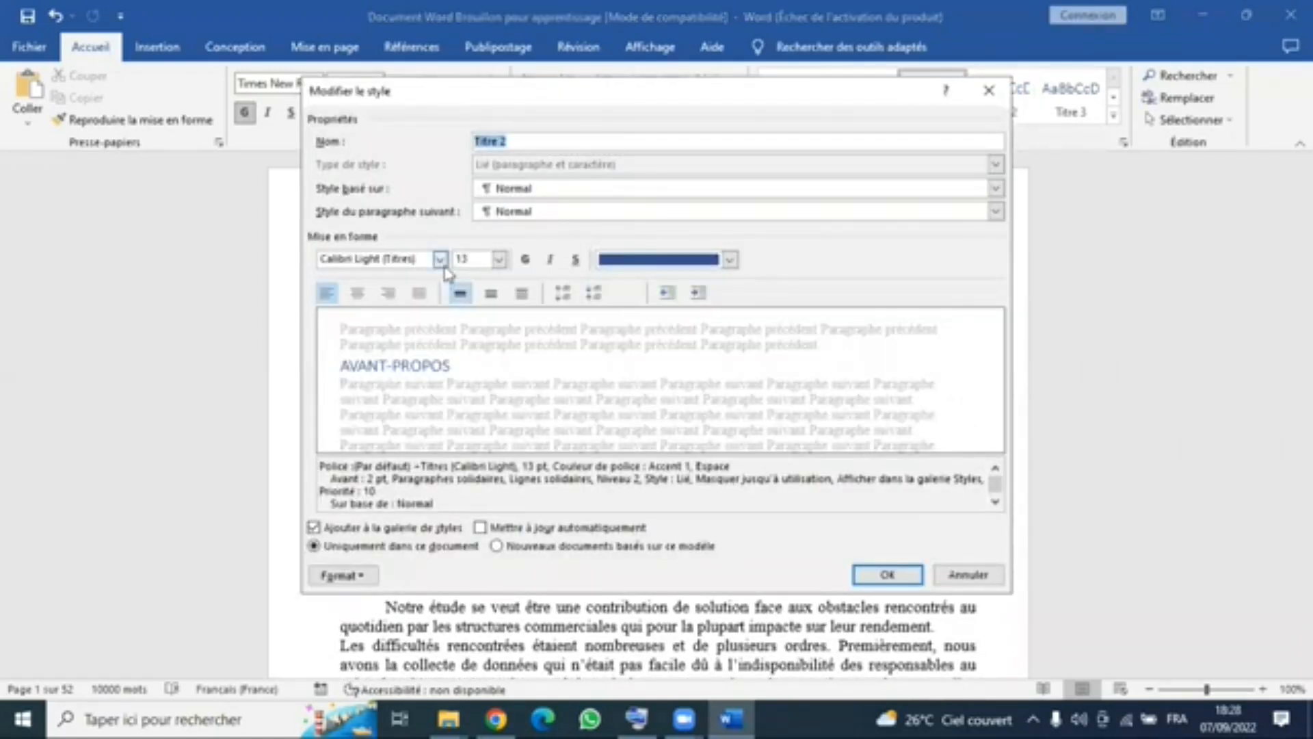
click(442, 262)
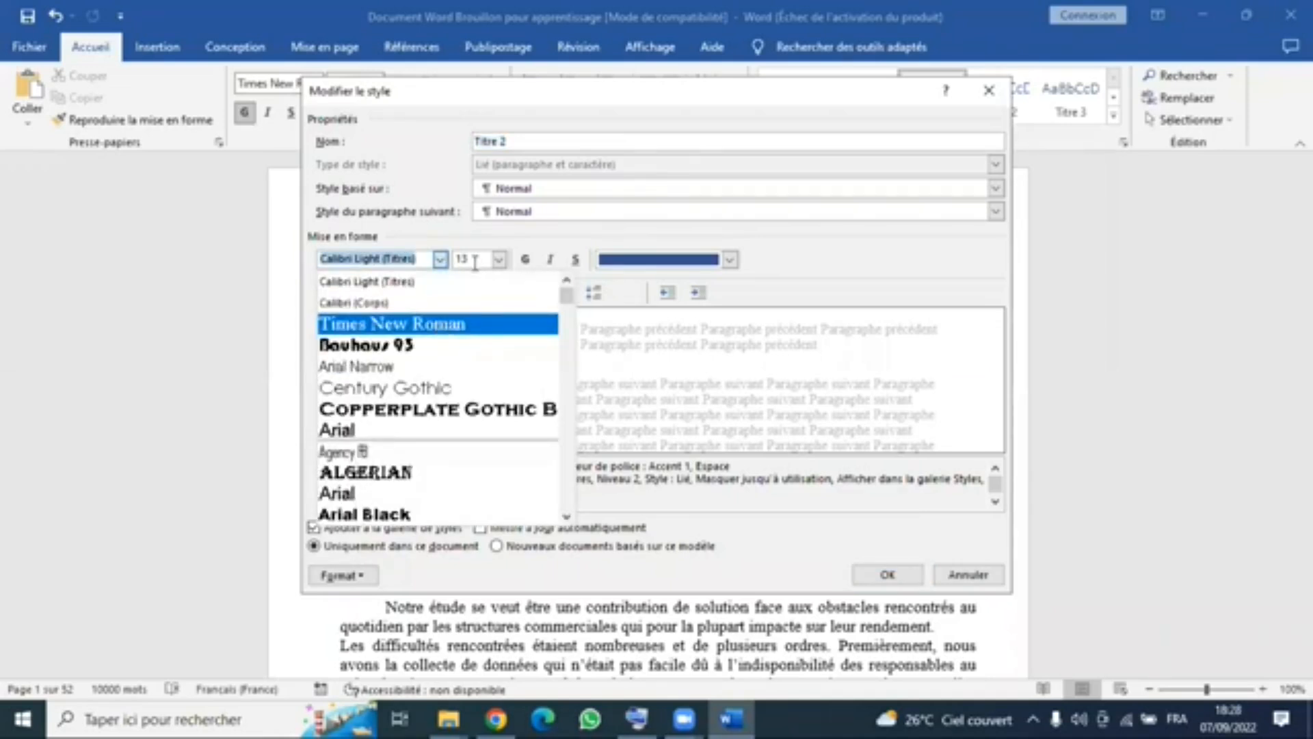
click(475, 263)
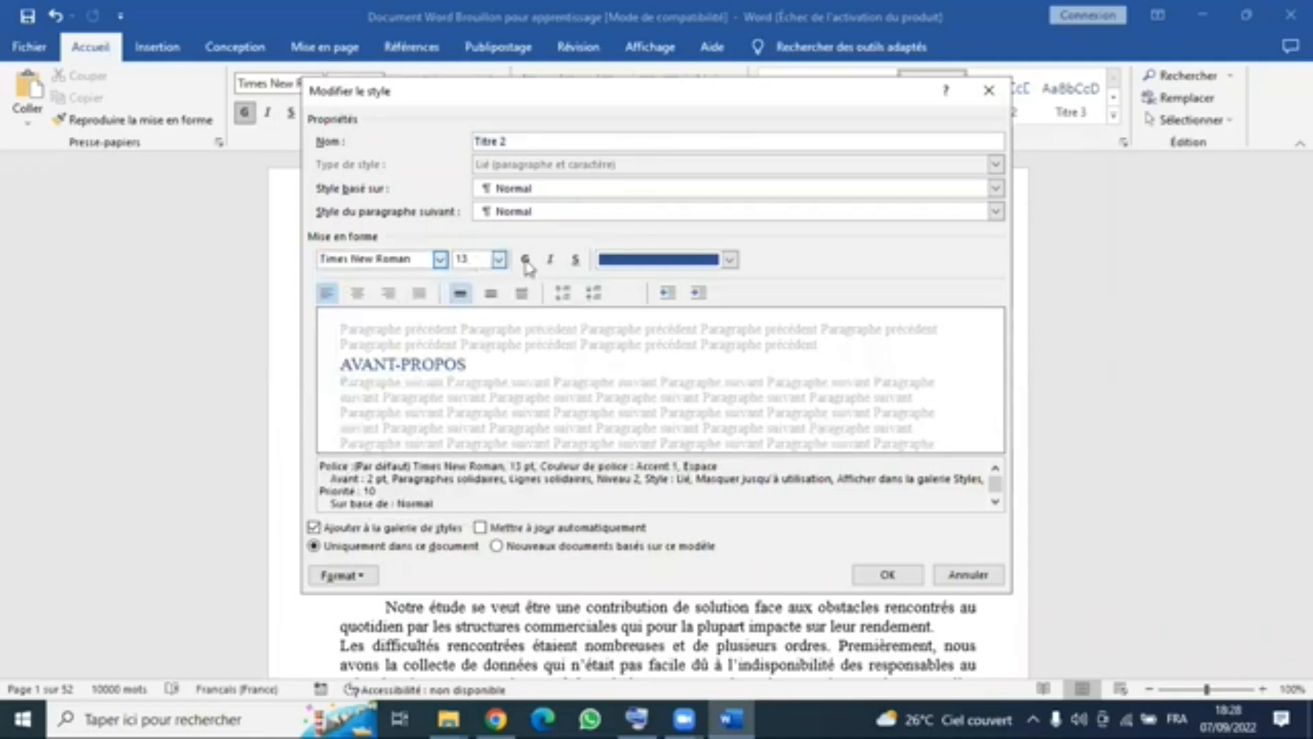
click(527, 264)
- Set the Titre 2 style's font colour to red and turn on automatic updating
click(730, 259)
click(621, 431)
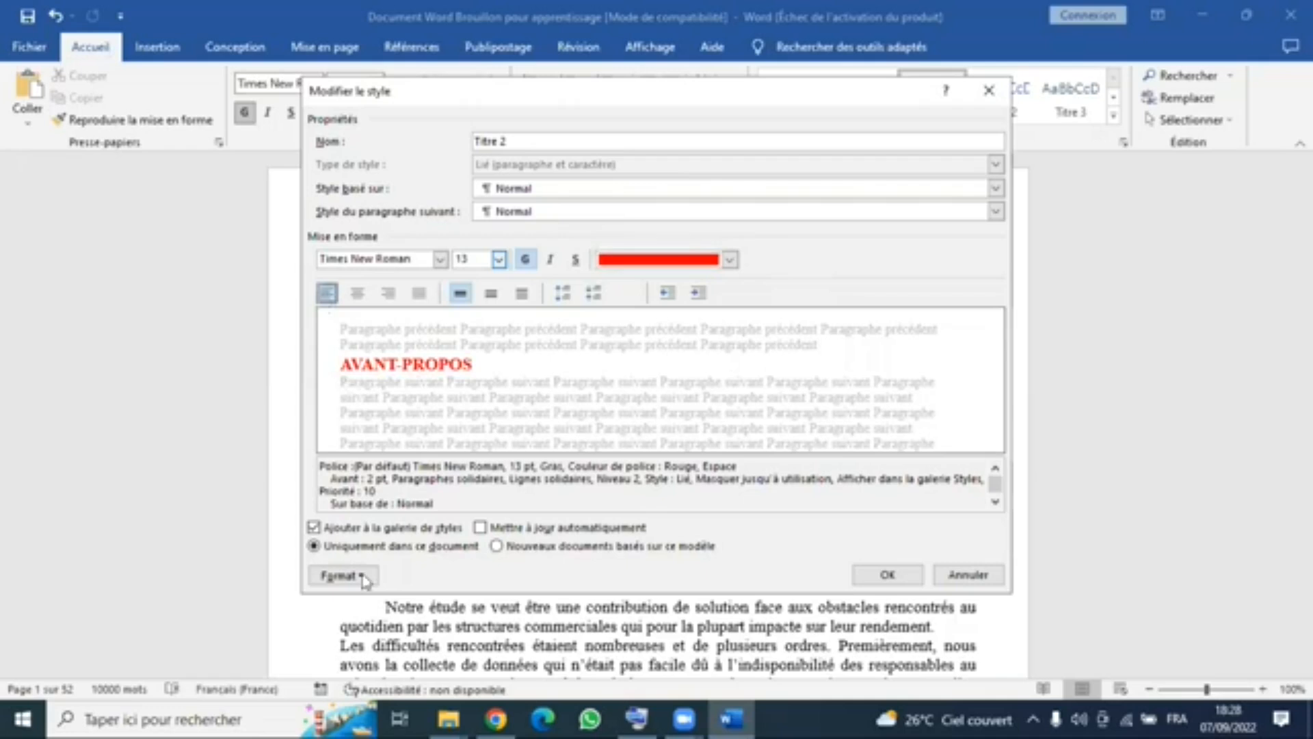
click(518, 530)
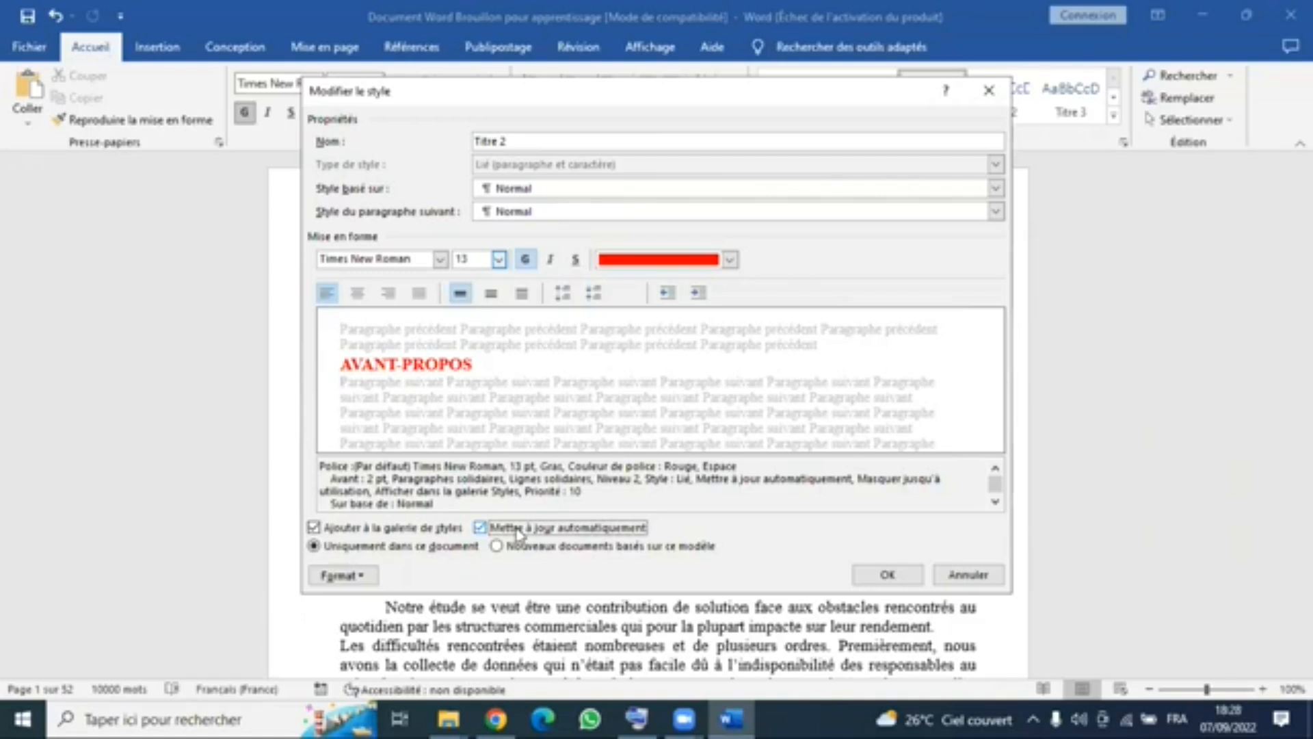
- Try the small capitals effect (Petites majuscules) in the Titre 2 style's font settings and look through the font sizes
click(368, 581)
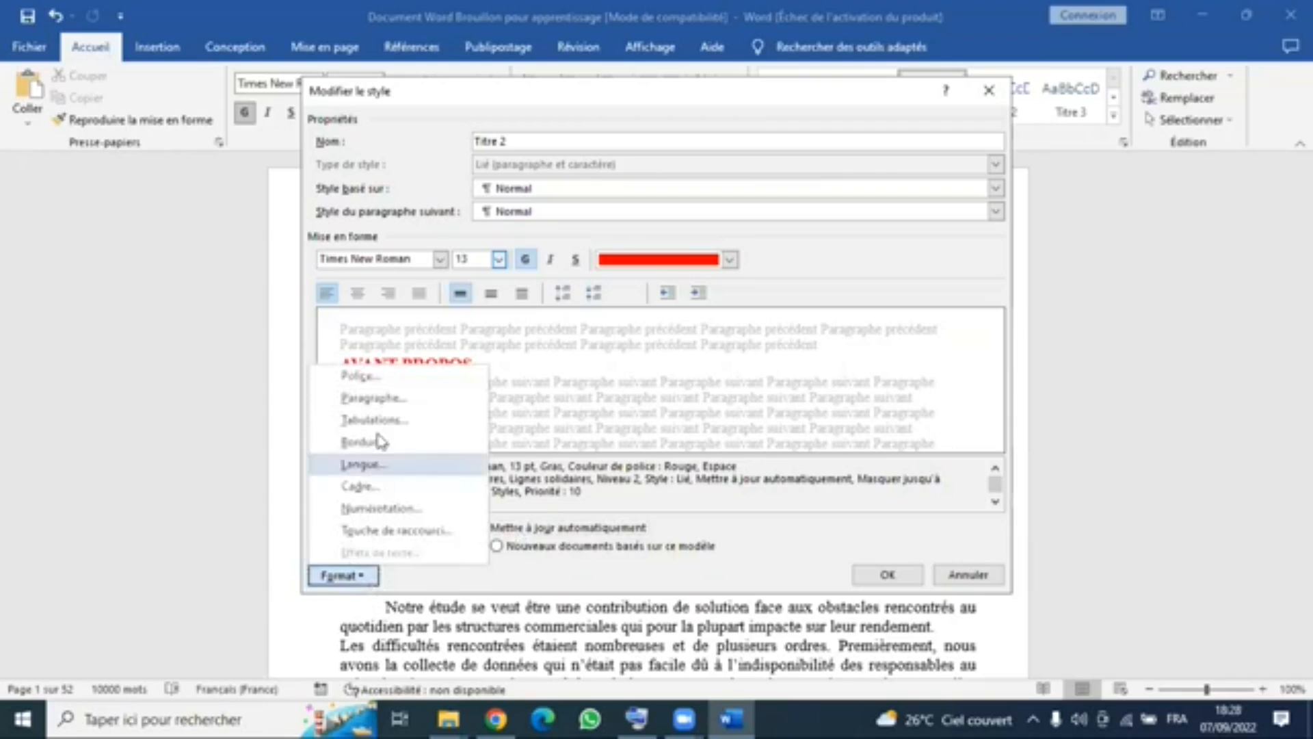
click(391, 377)
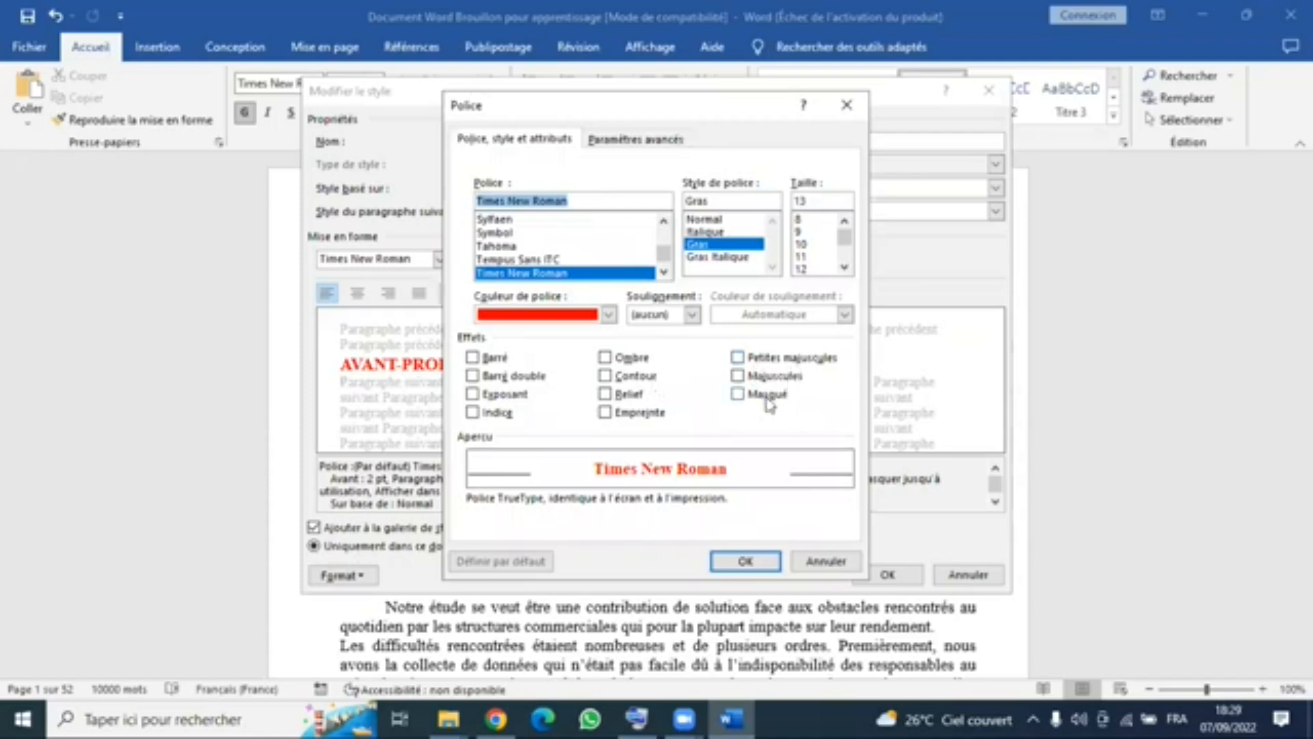
click(790, 362)
click(790, 362)
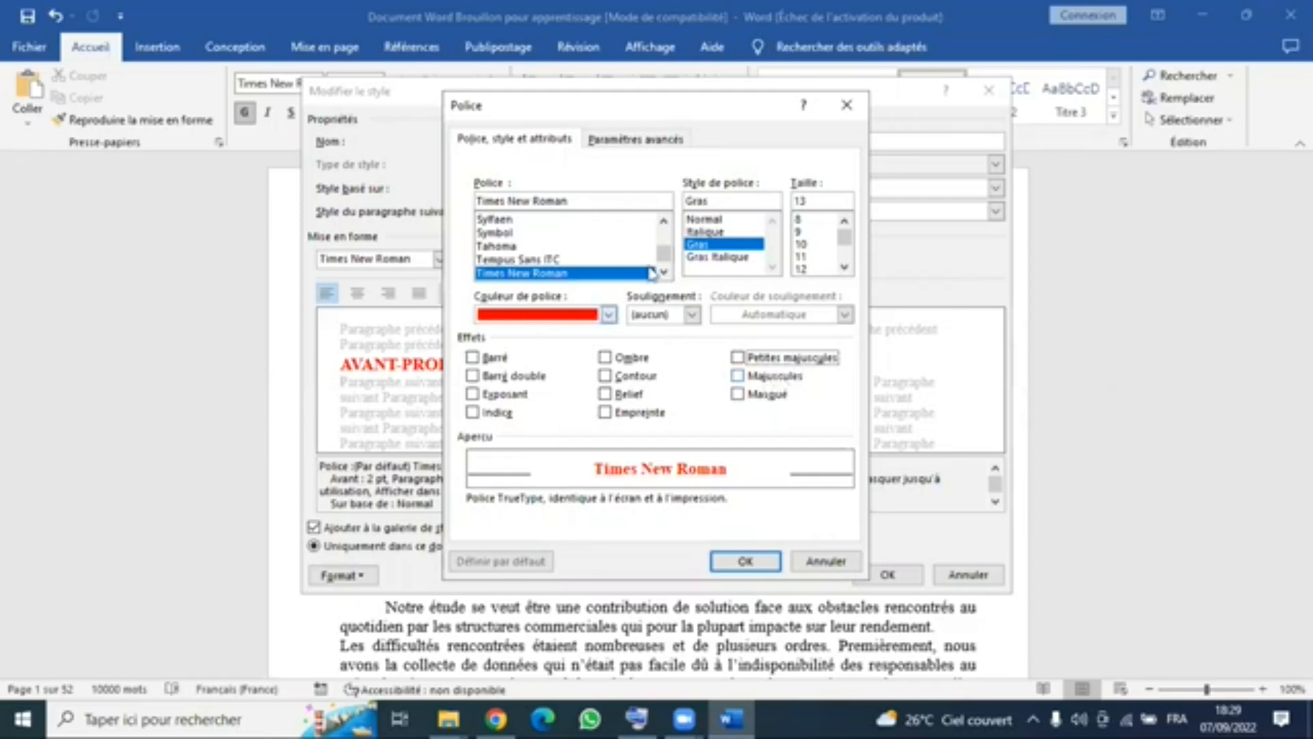
click(845, 267)
click(845, 268)
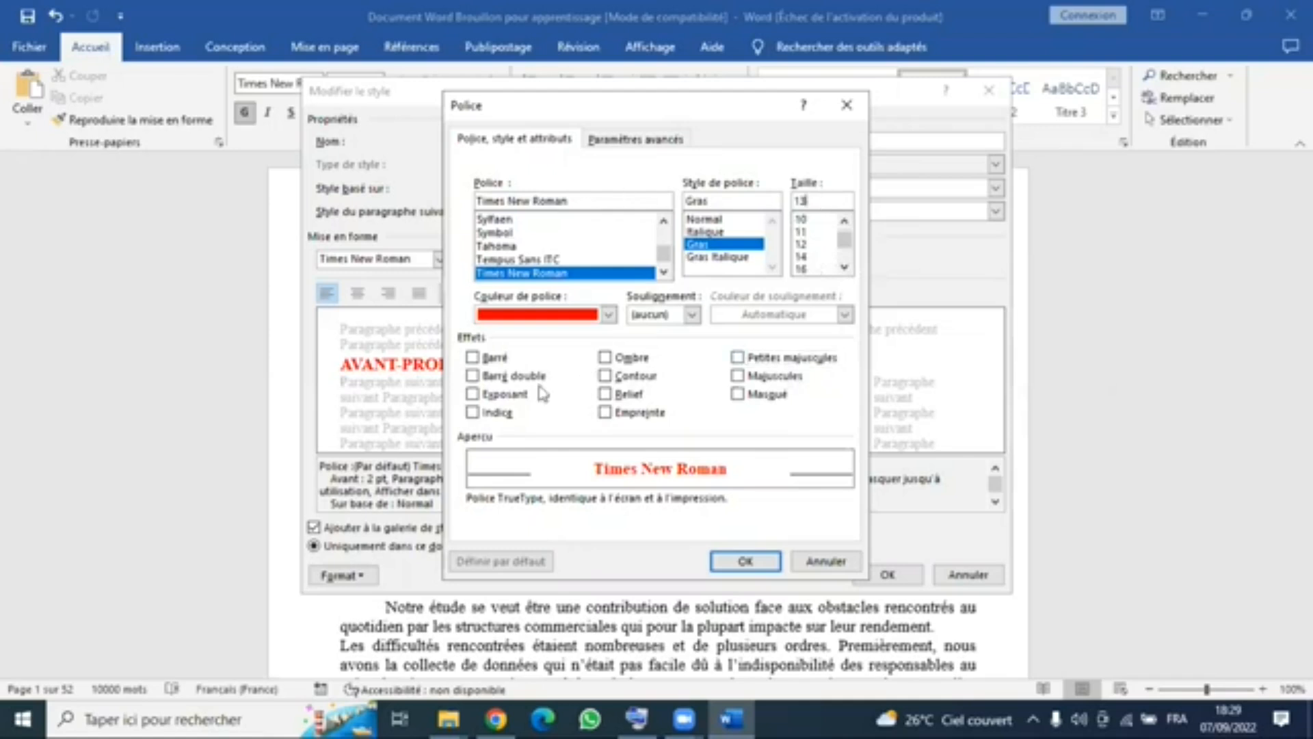
click(748, 562)
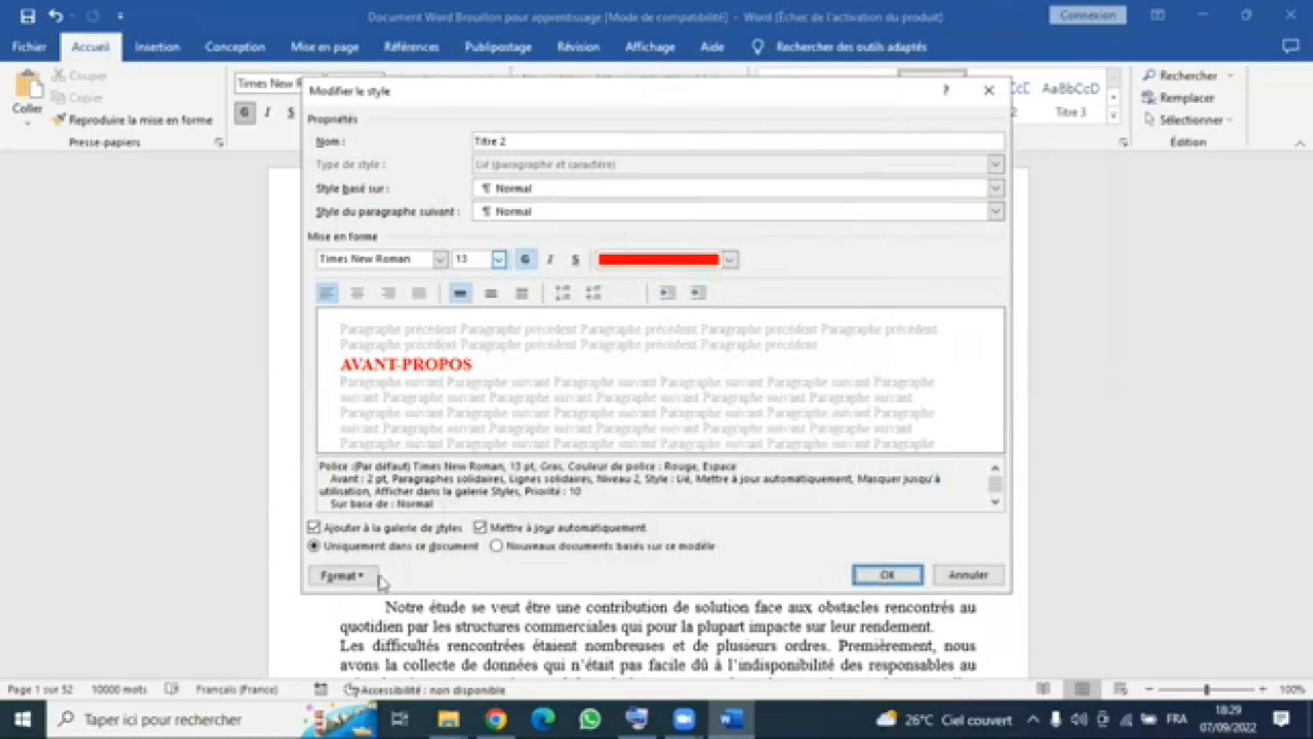
- Give the Titre 2 style Roman numeral numbering (I., II., III.) and save the style changes
click(347, 578)
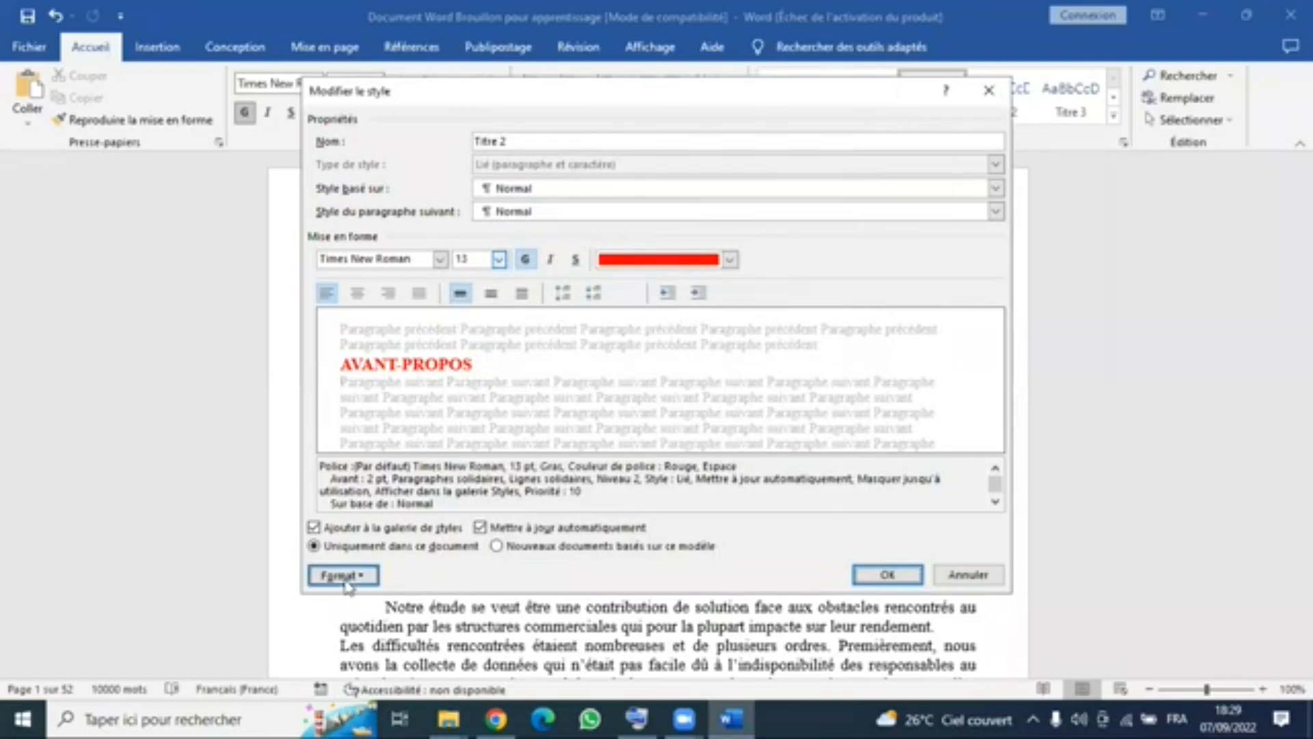
click(393, 509)
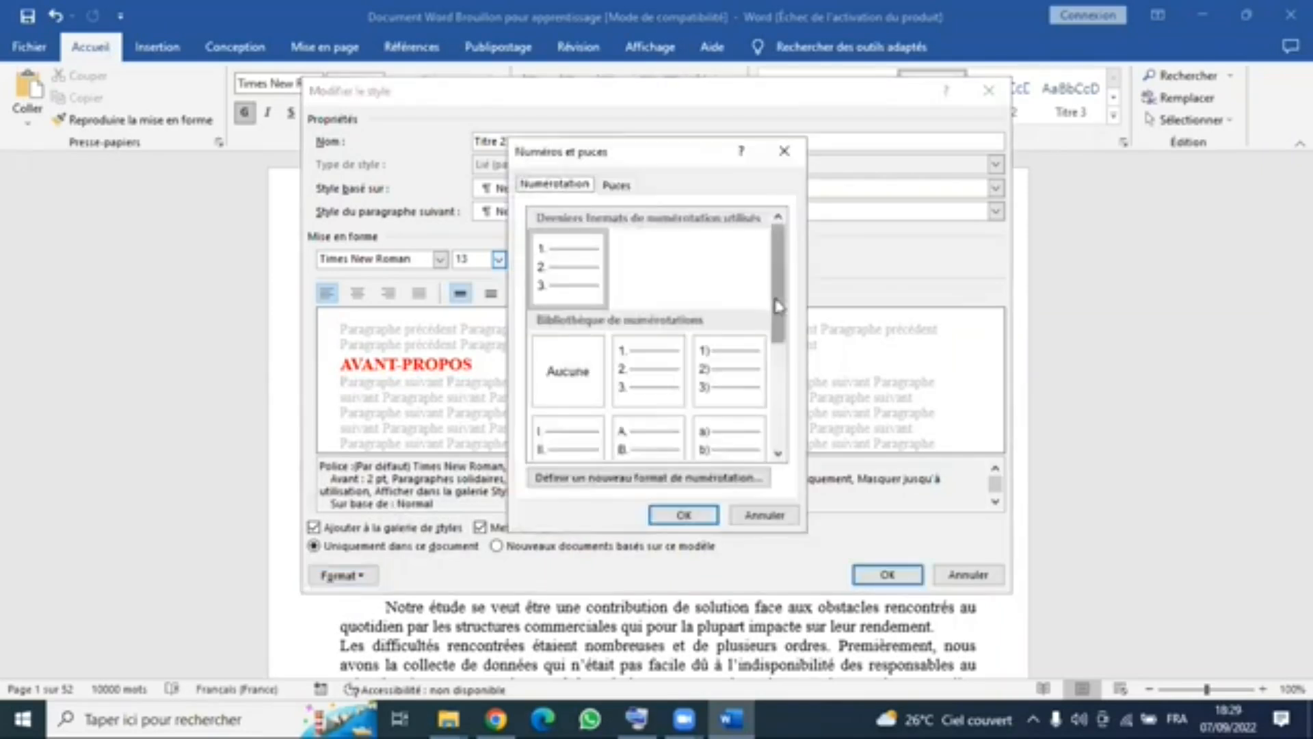
scroll(778, 306, down, 1)
scroll(615, 339, down, 1)
click(571, 352)
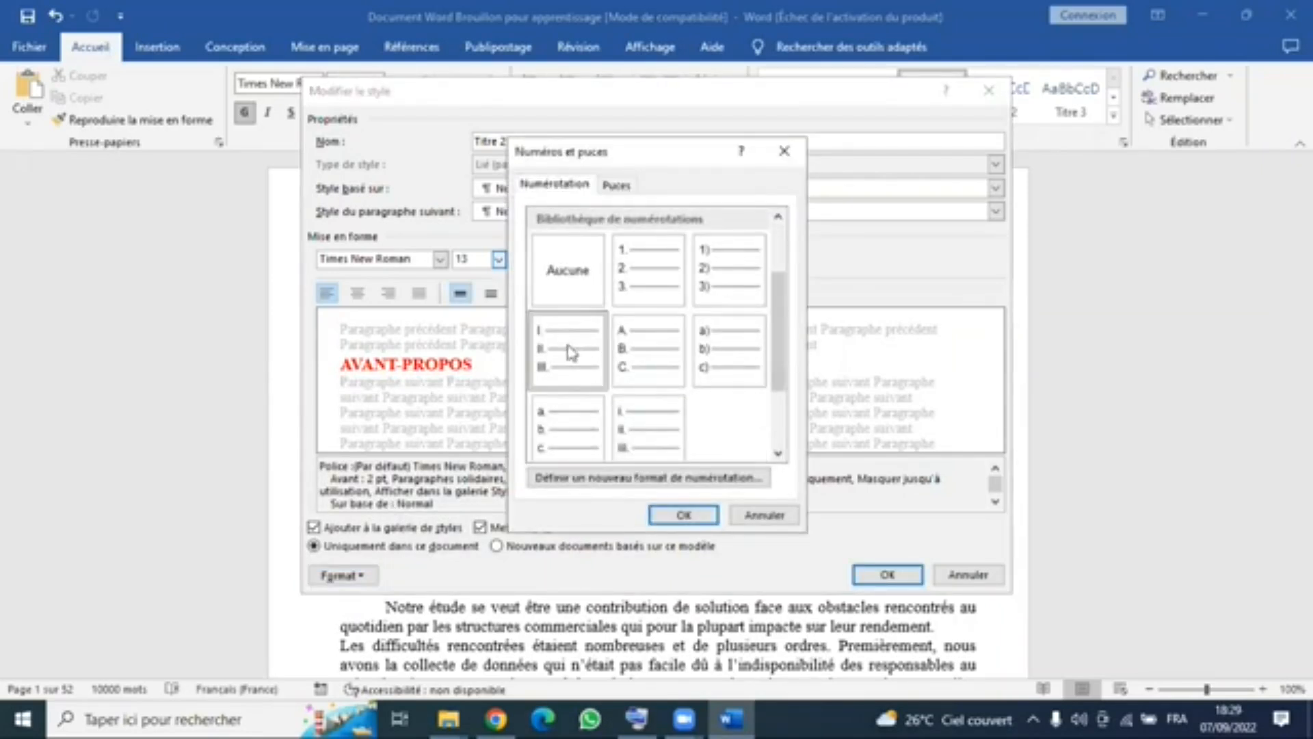
click(684, 515)
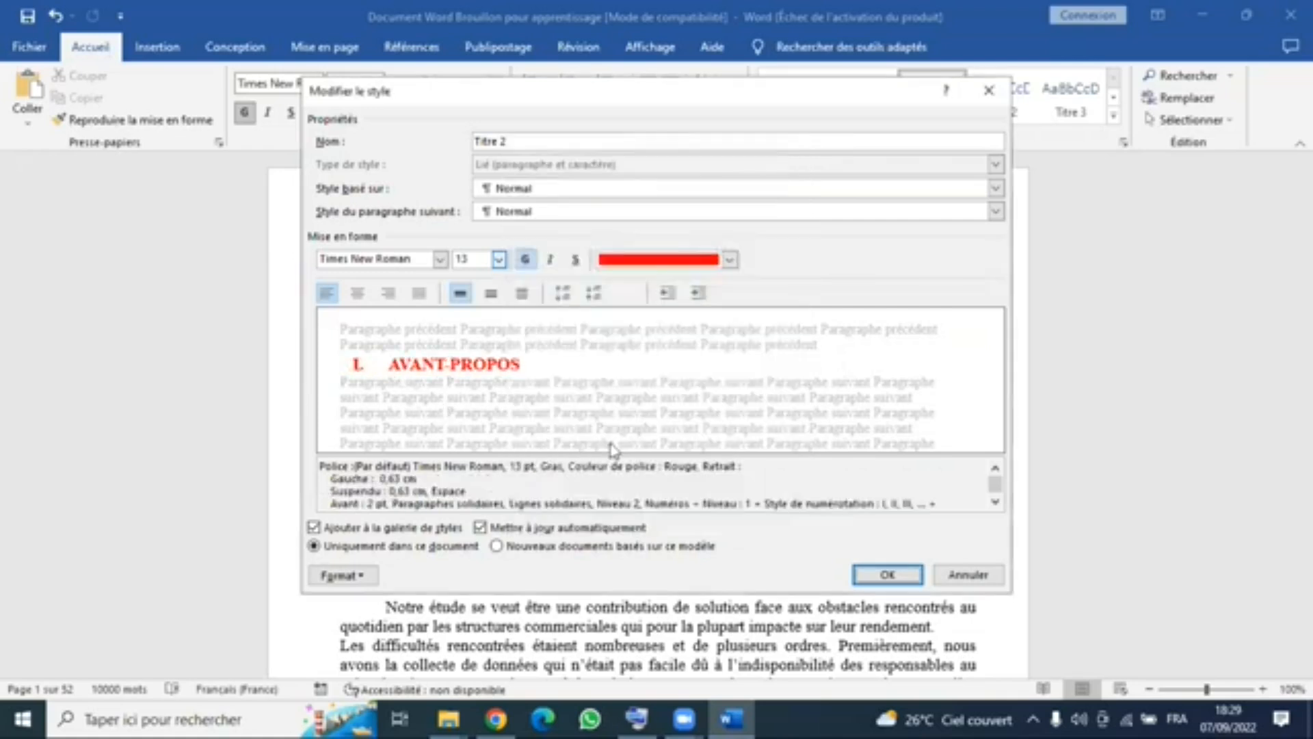
click(875, 575)
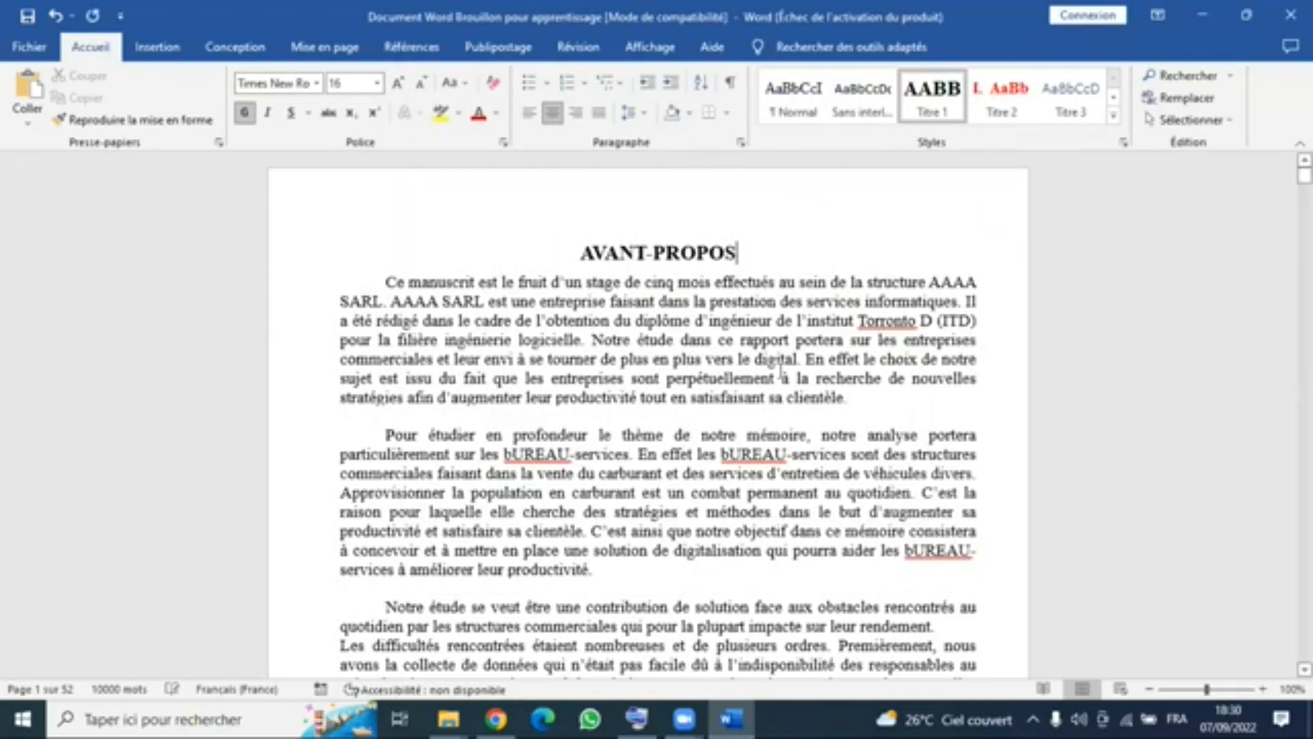
- Look through the document's opening pages, from the AVANT-PROPOS to the INTRODUCTION GÉNÉRALE, to examine their headings
scroll(781, 371, down, 8)
scroll(780, 372, down, 8)
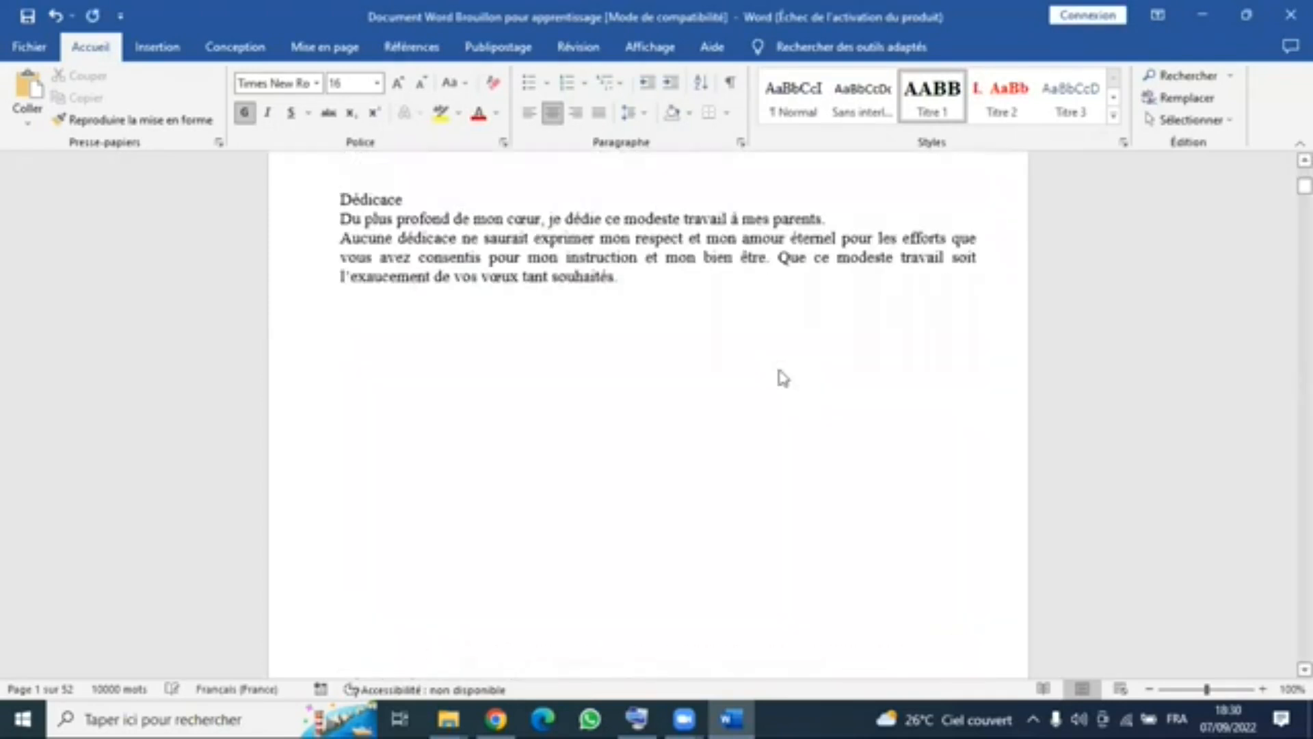
scroll(783, 378, down, 8)
scroll(783, 378, down, 8)
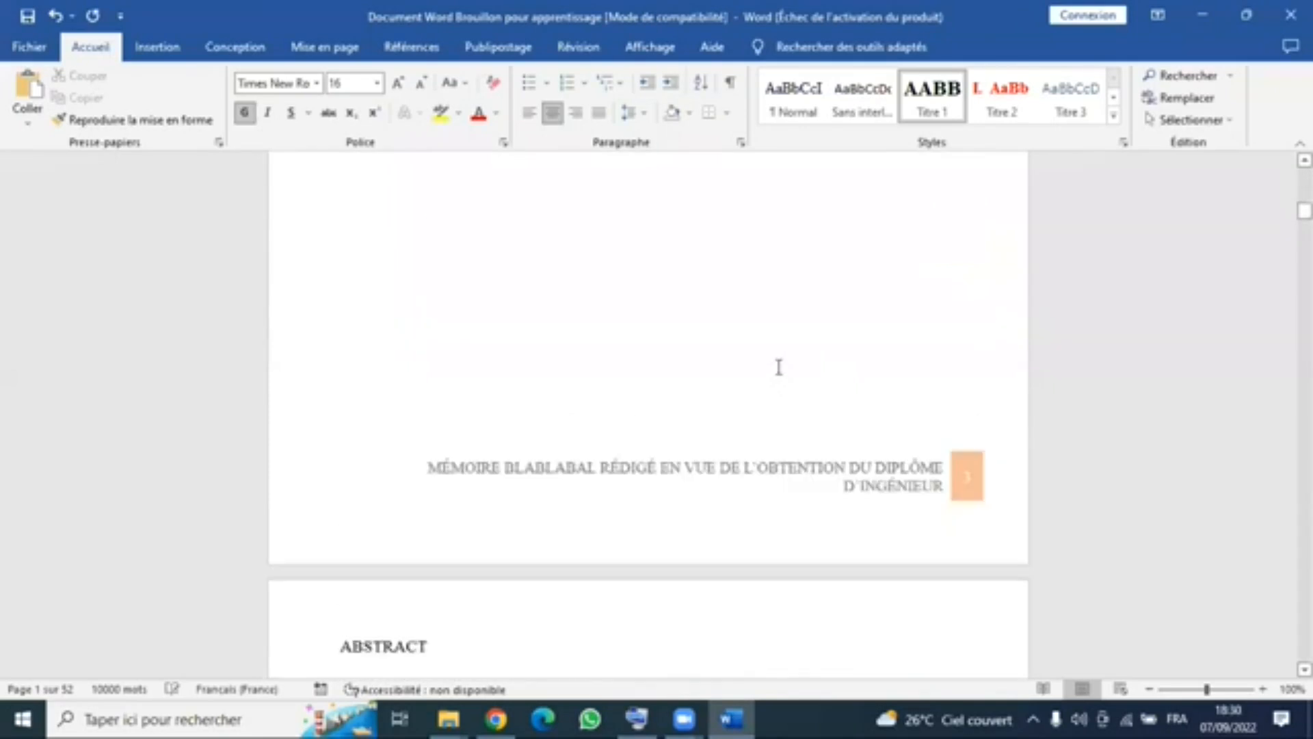
scroll(778, 367, down, 15)
scroll(844, 218, up, 3)
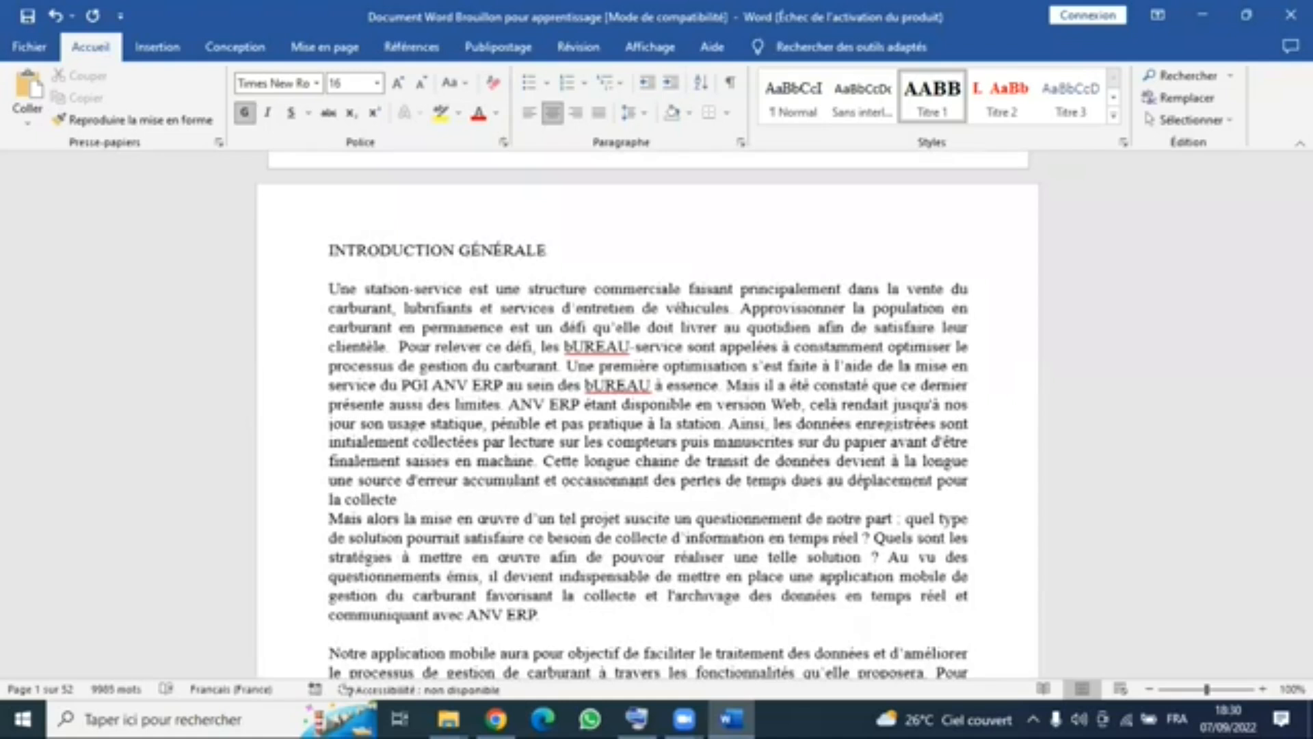
scroll(844, 217, up, 7)
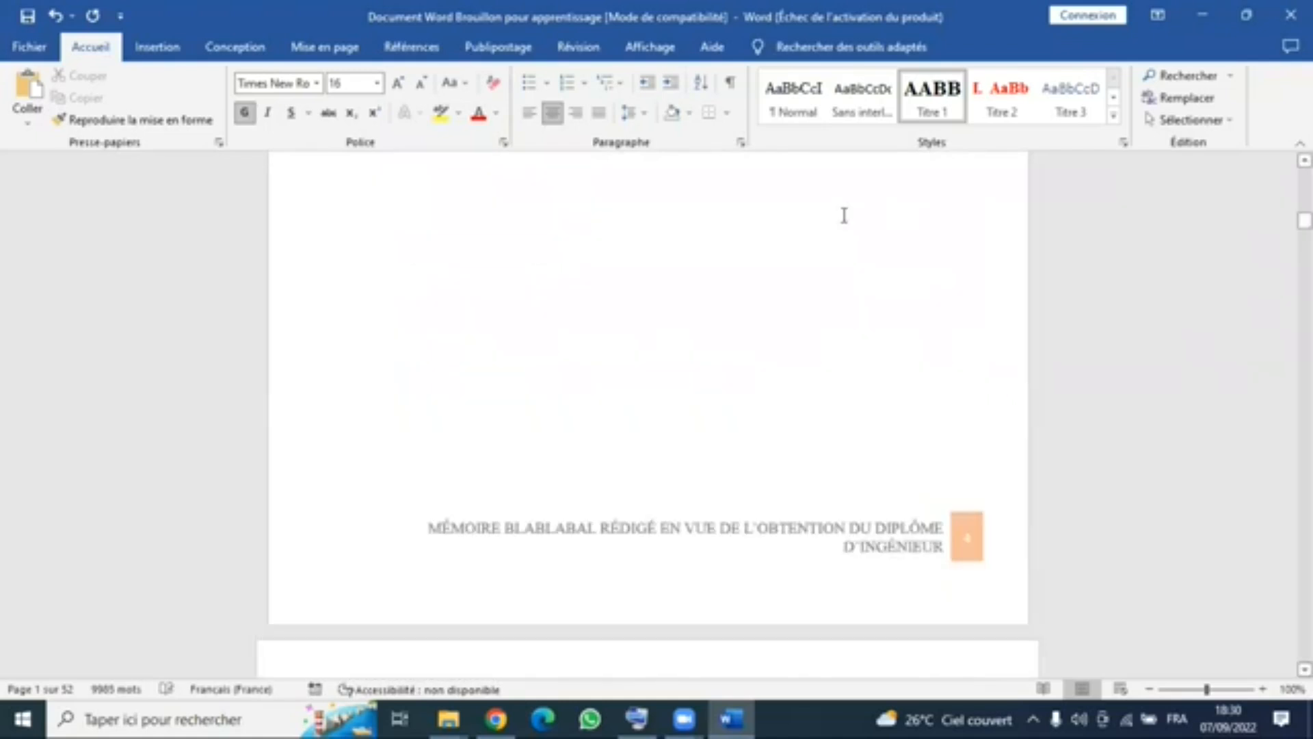
scroll(844, 215, up, 3)
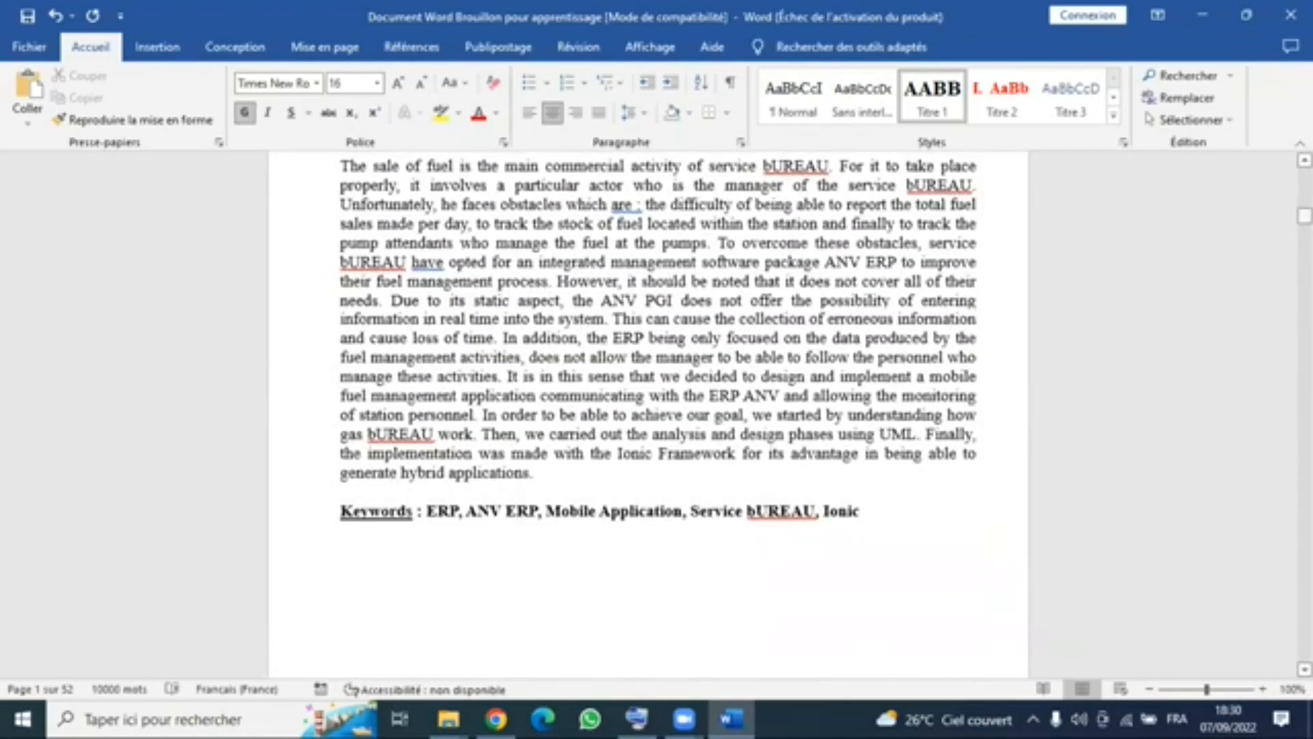
scroll(844, 215, up, 20)
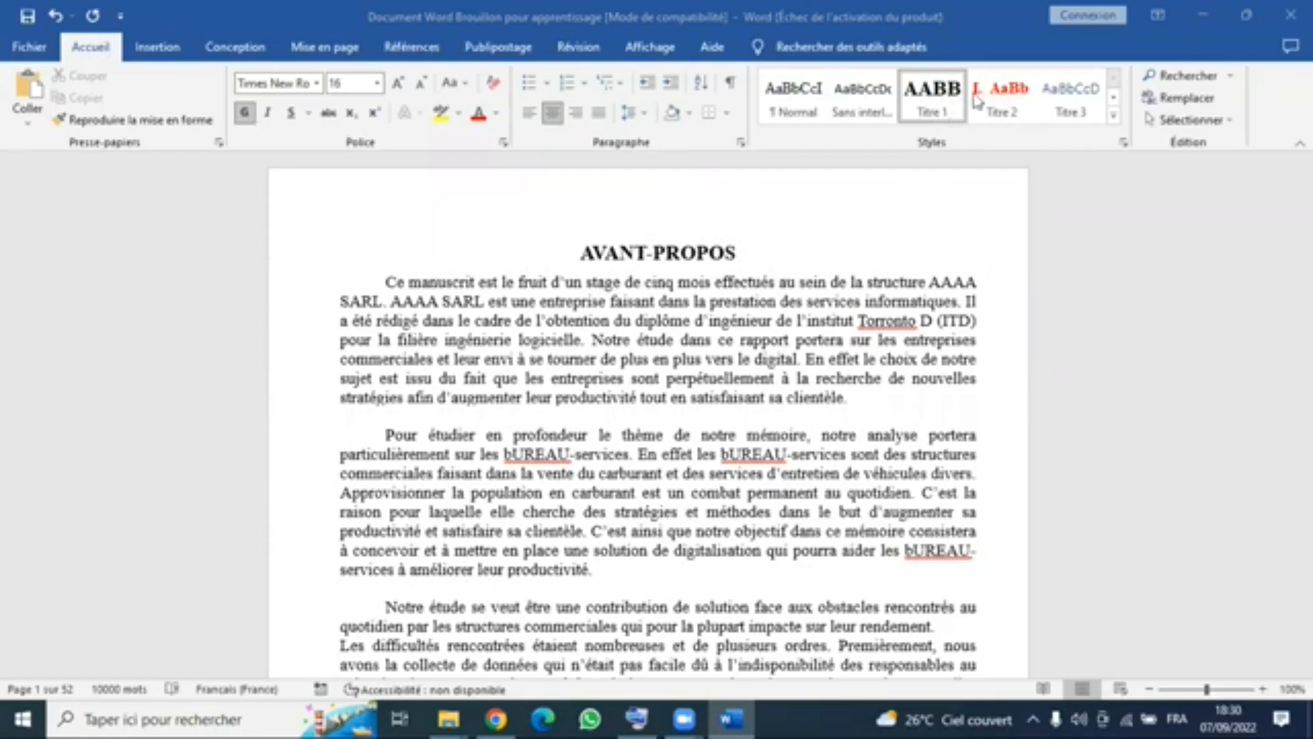
- Open the Titre 3 style for modification and set its font to Times New Roman in bold italic
right_click(1080, 115)
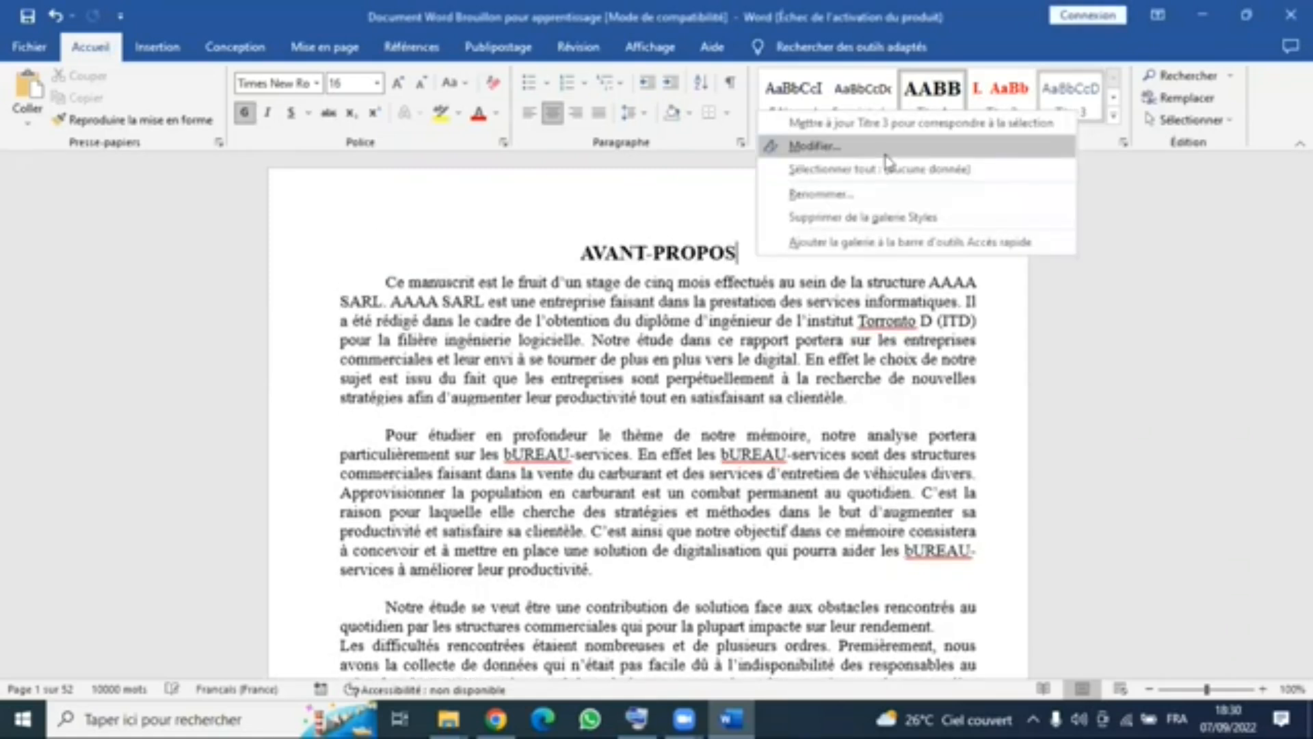
click(1043, 118)
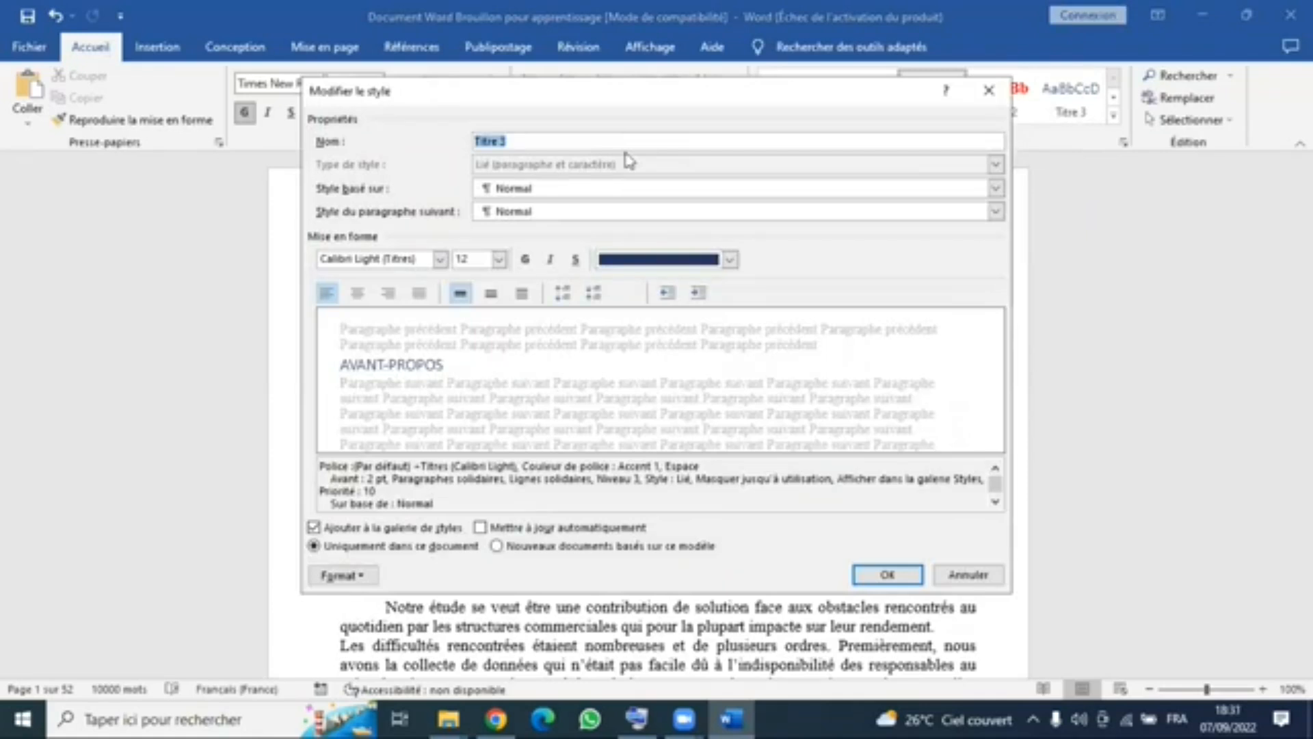
click(440, 258)
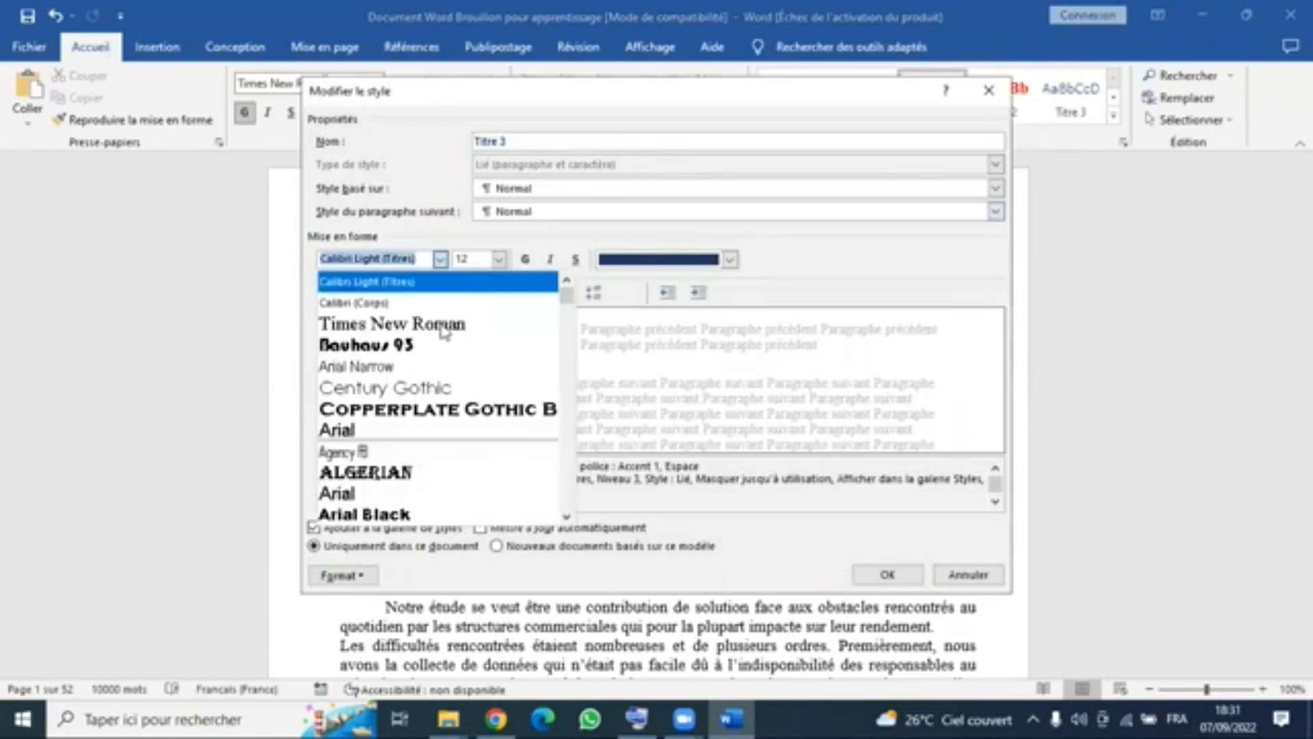
click(443, 331)
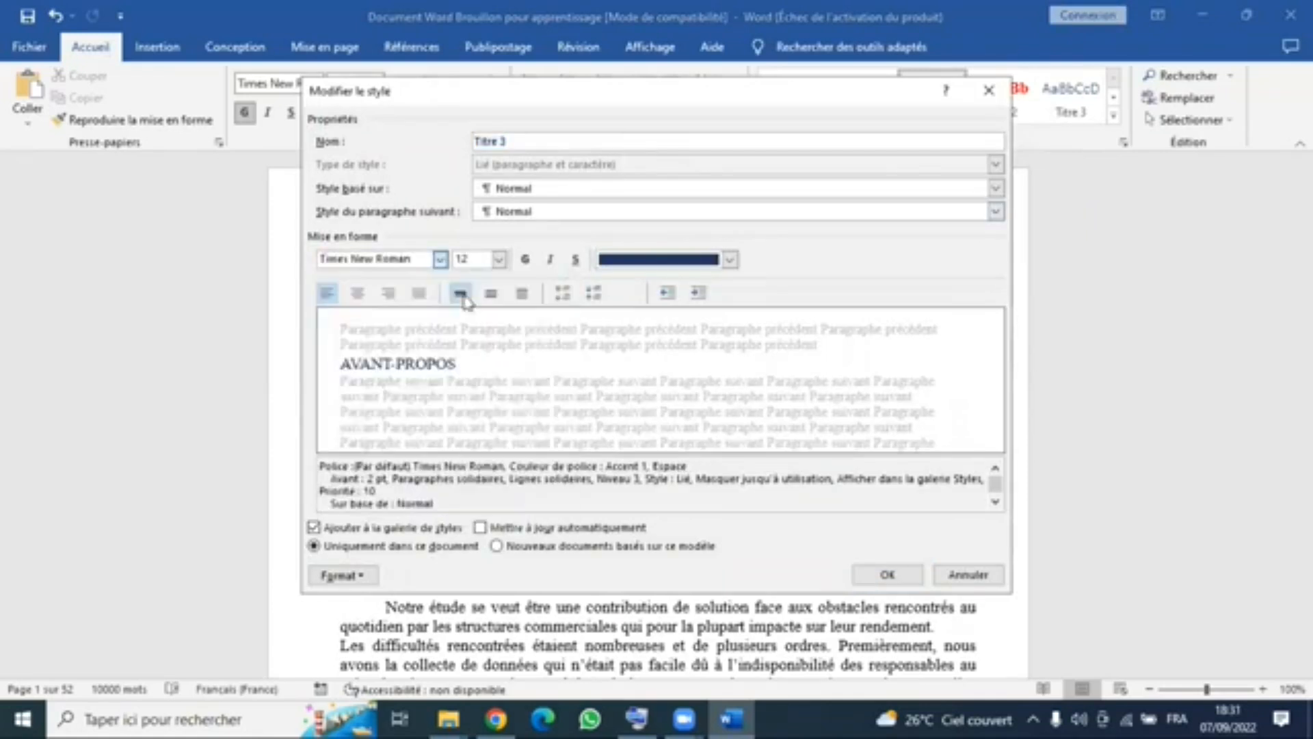
click(525, 259)
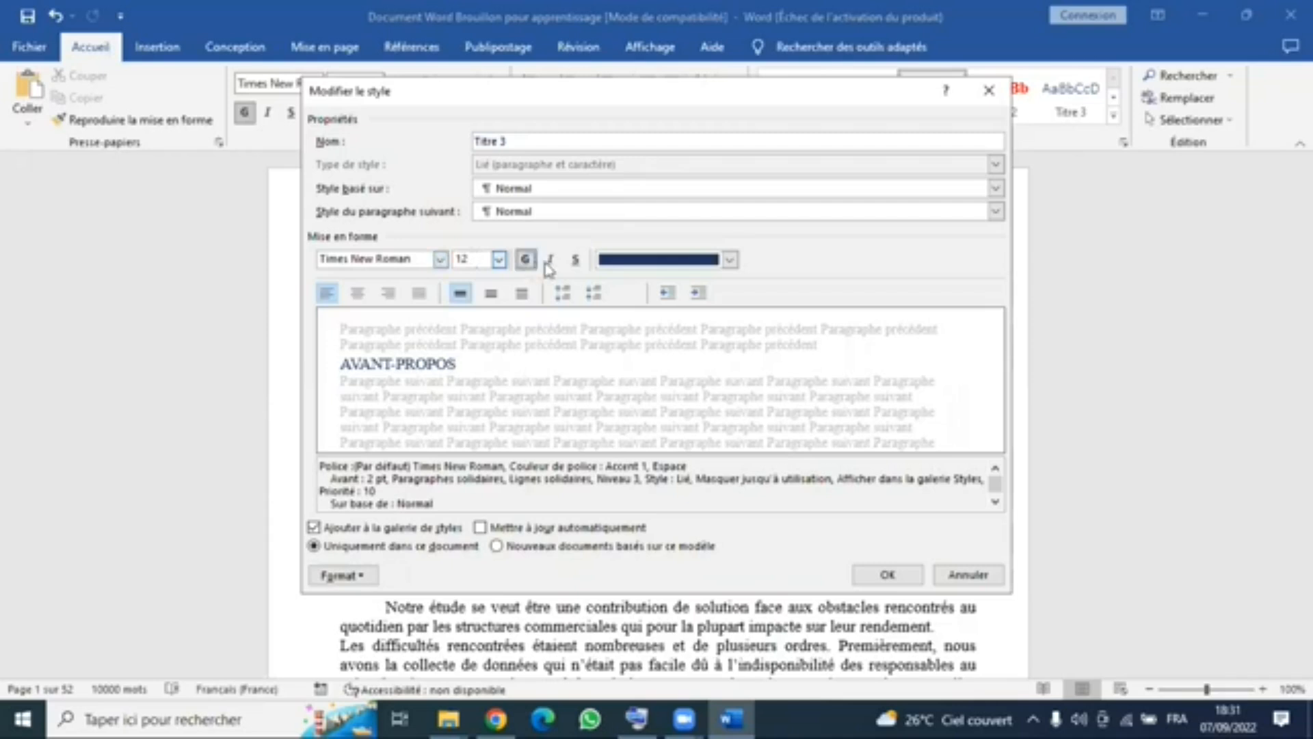
- Set the Titre 3 style's font colour to black and turn on automatic updating
click(730, 261)
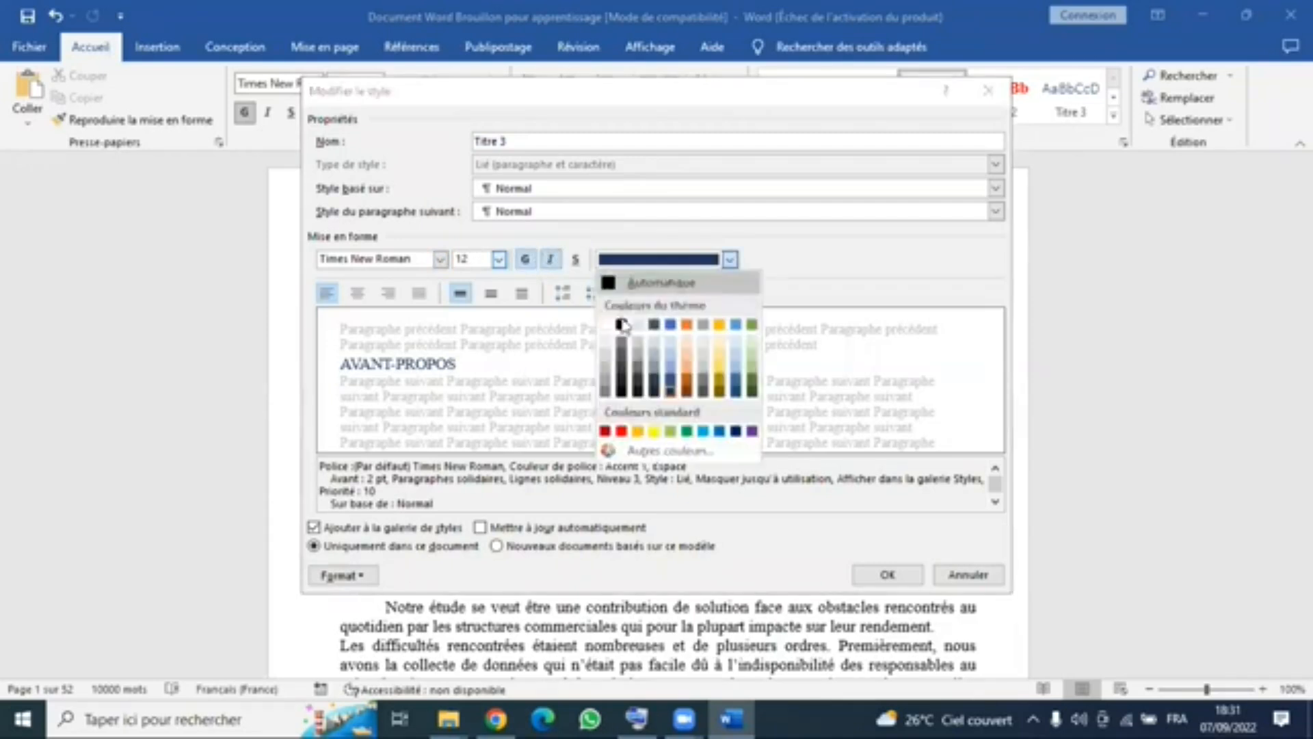
click(622, 323)
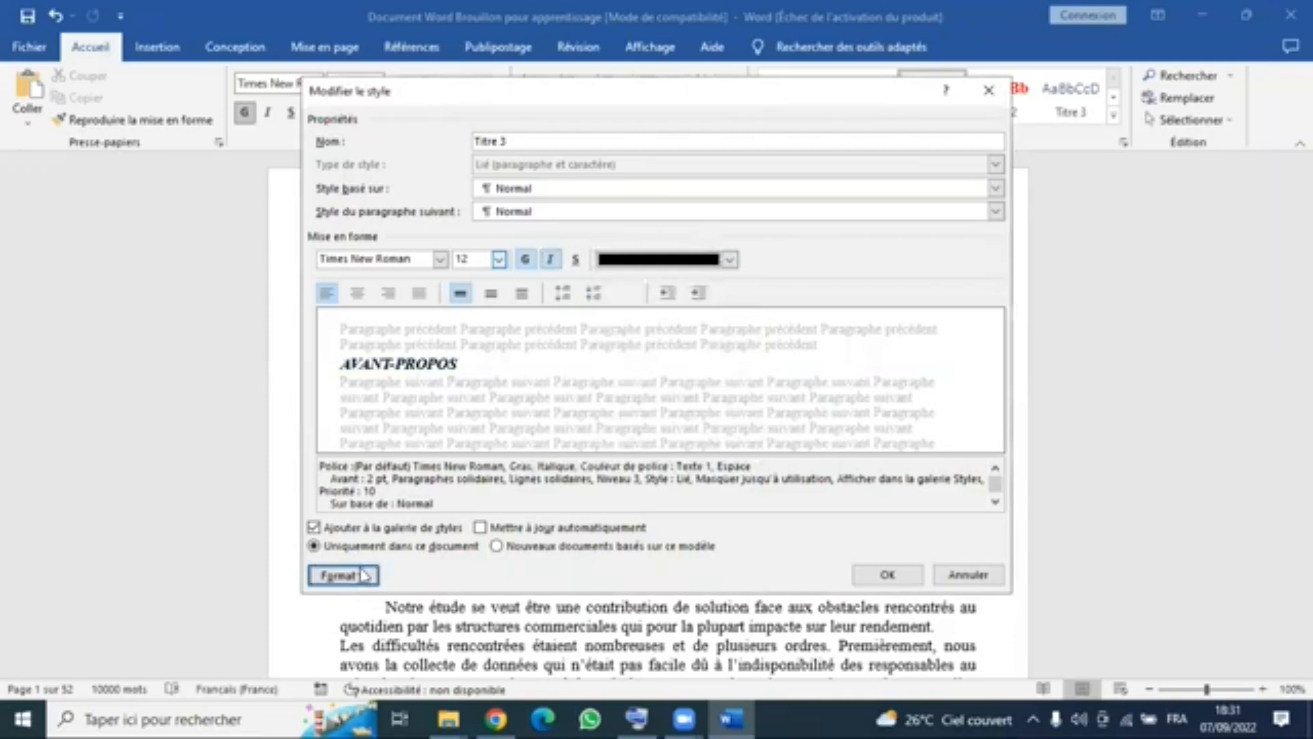
click(520, 531)
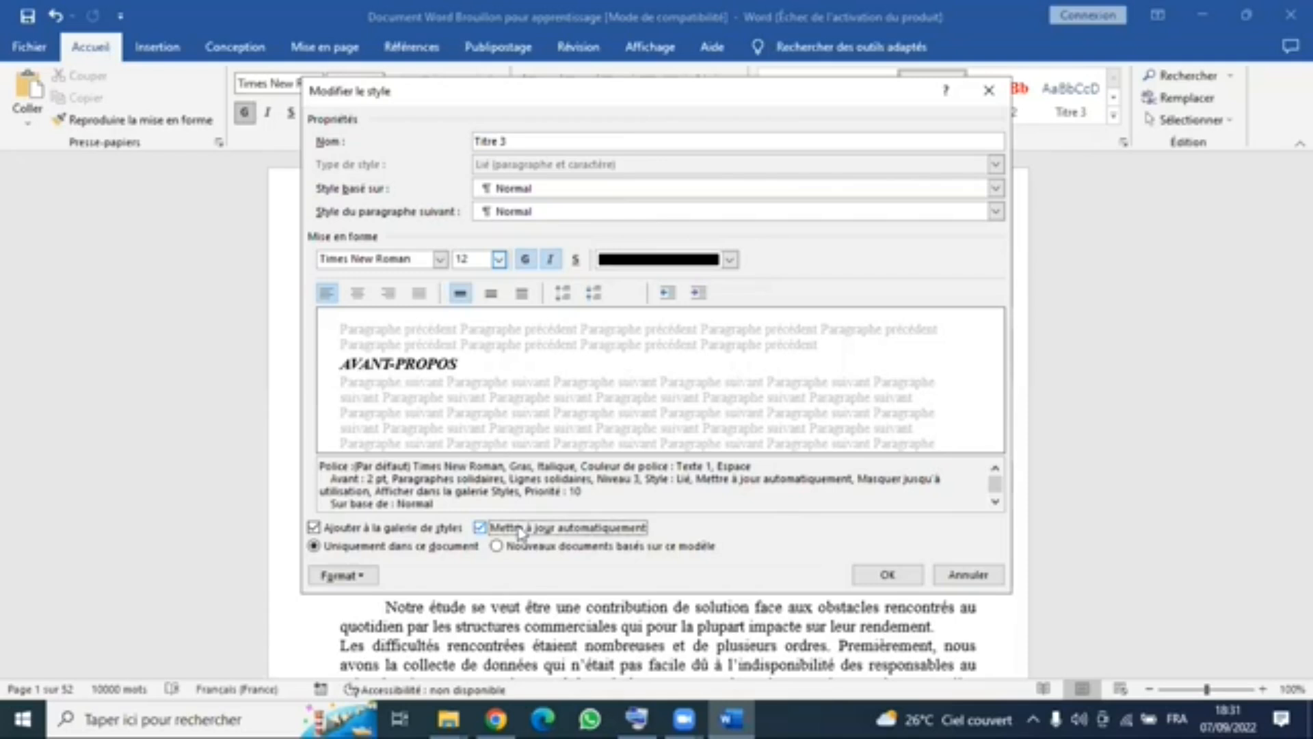
- Review the detailed font settings and effects of the Titre 3 style
click(372, 575)
click(387, 377)
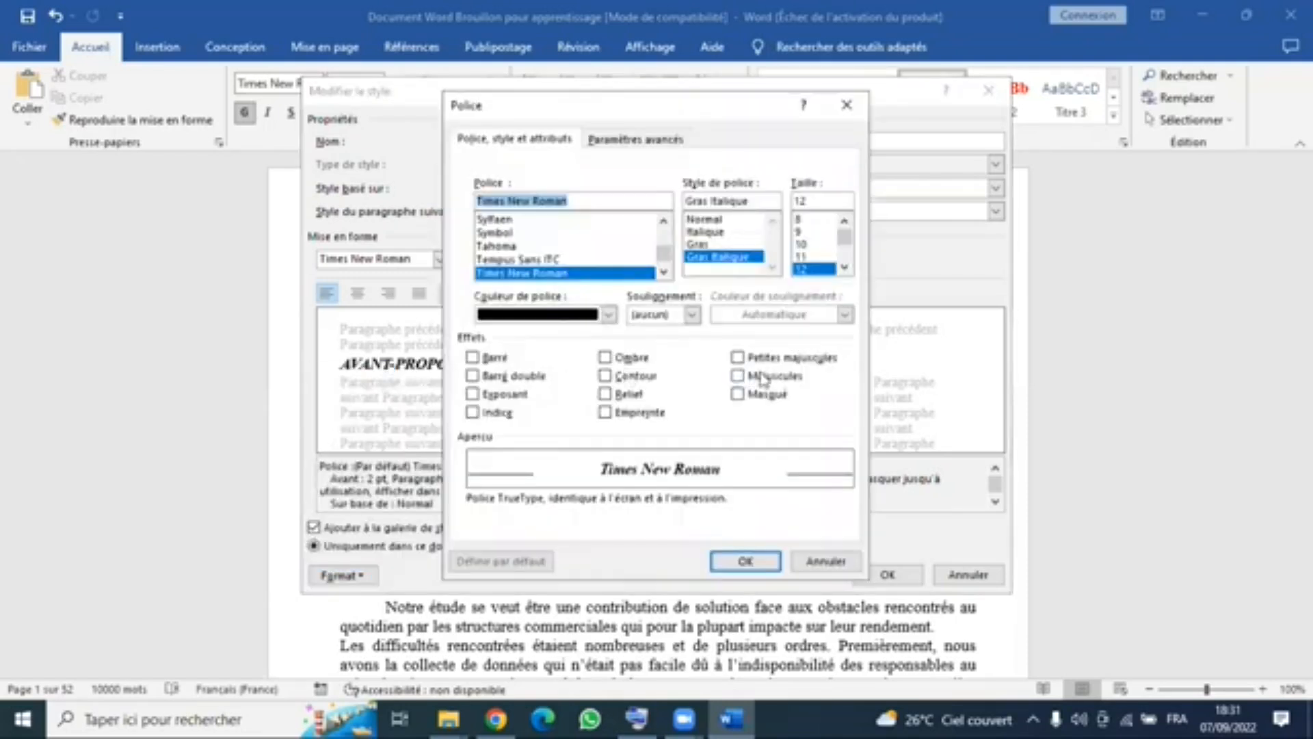
click(747, 564)
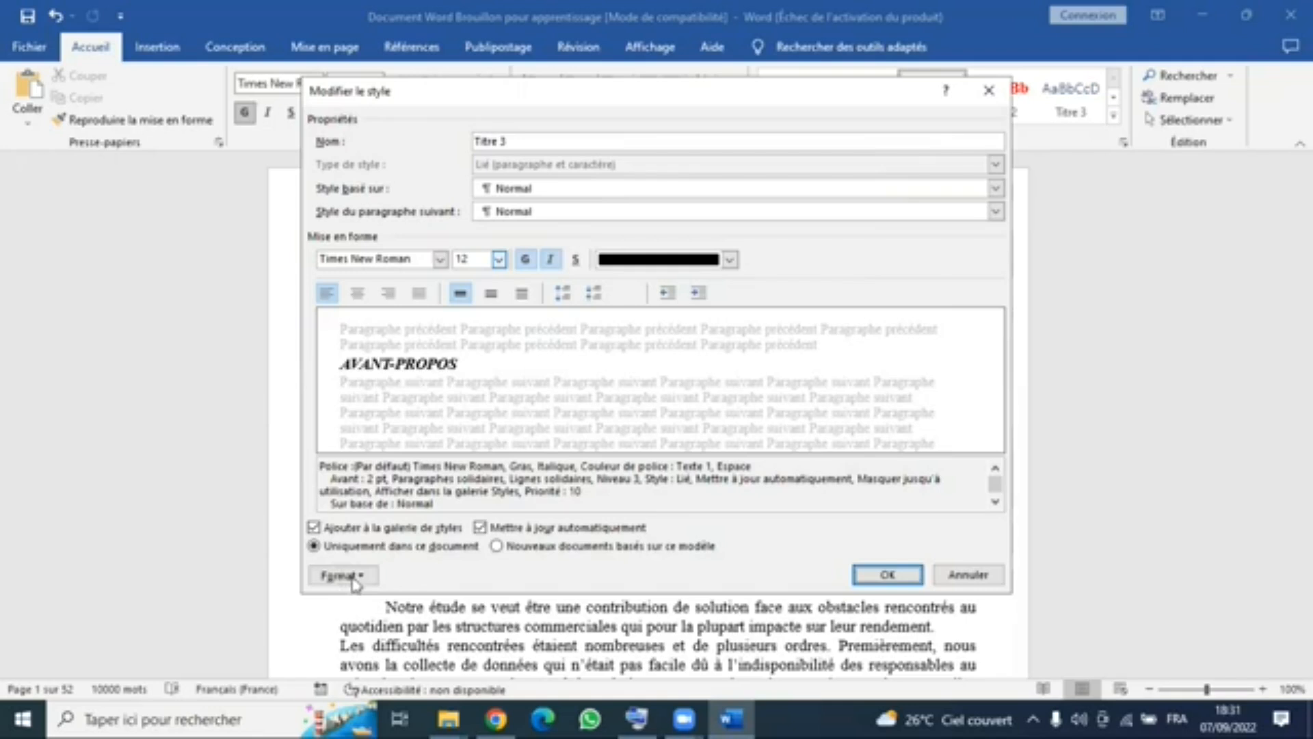
- Browse the numbering and bullet formats for the Titre 3 style and try to apply the recently used 1., 2., 3. format
click(354, 578)
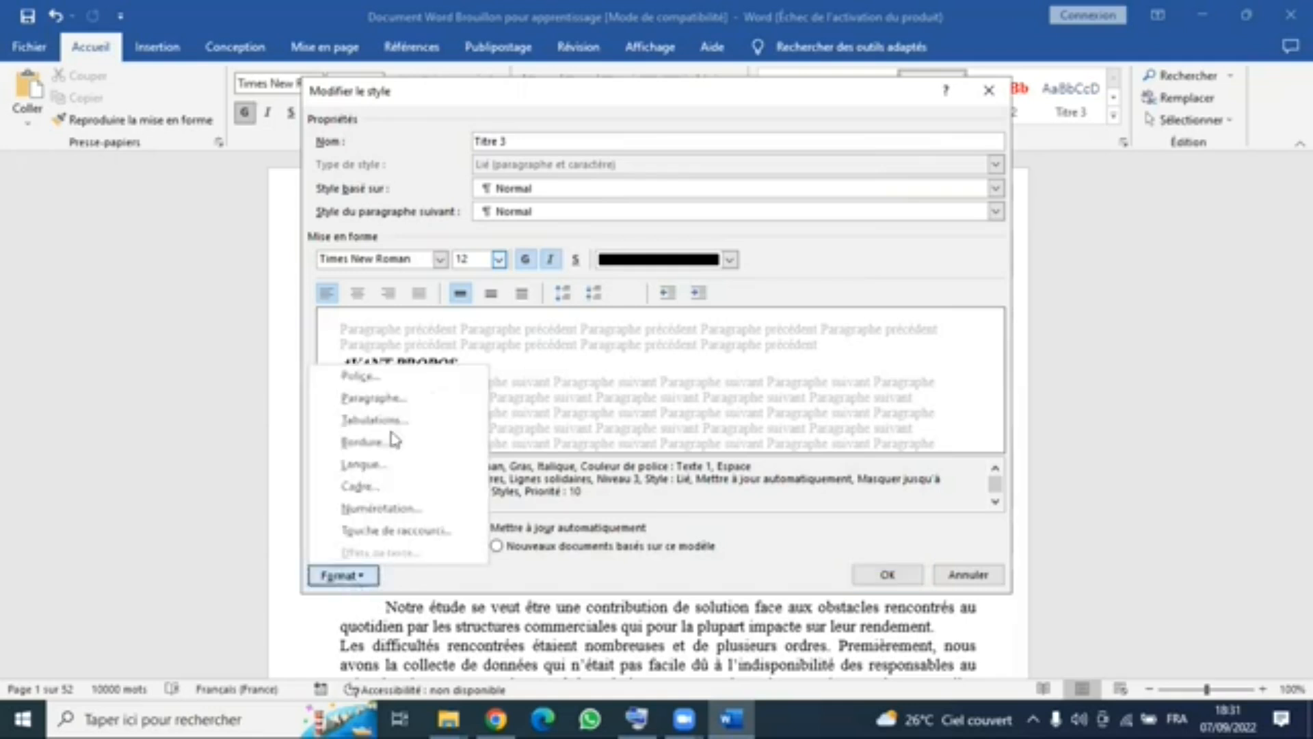
click(382, 508)
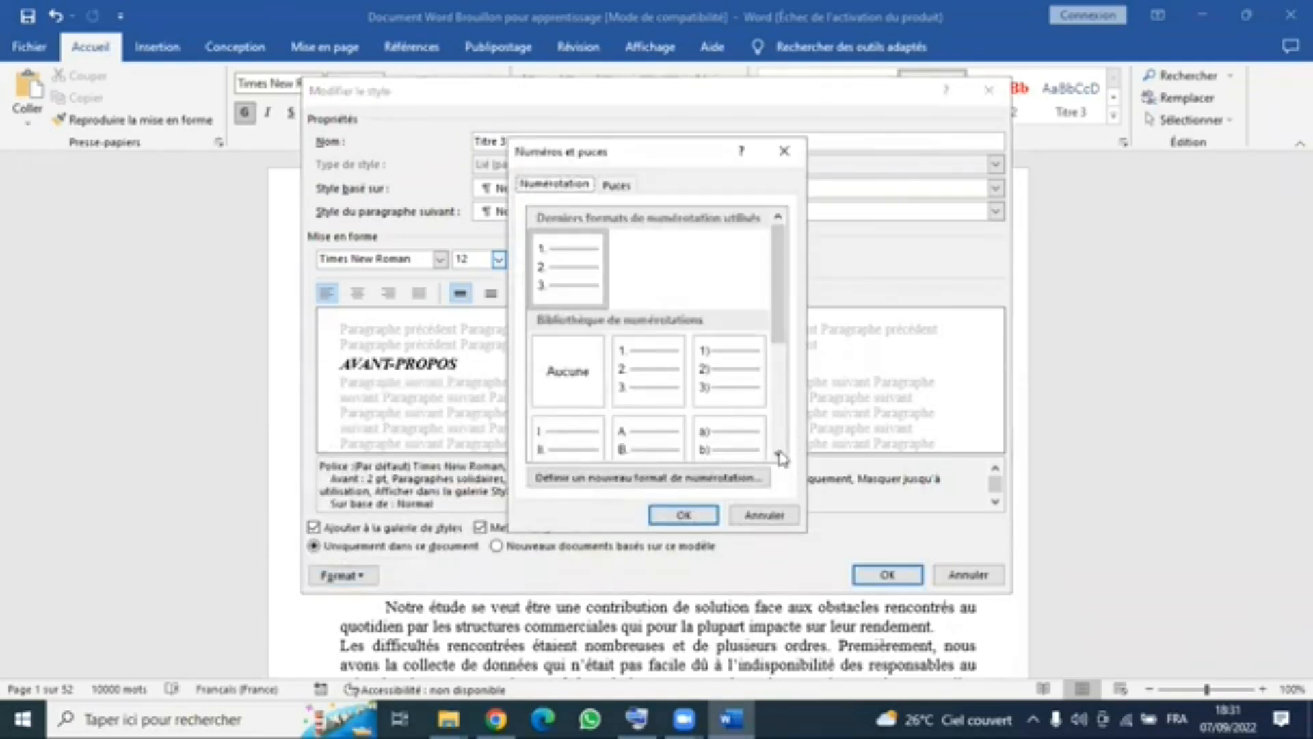
scroll(582, 405, down, 2)
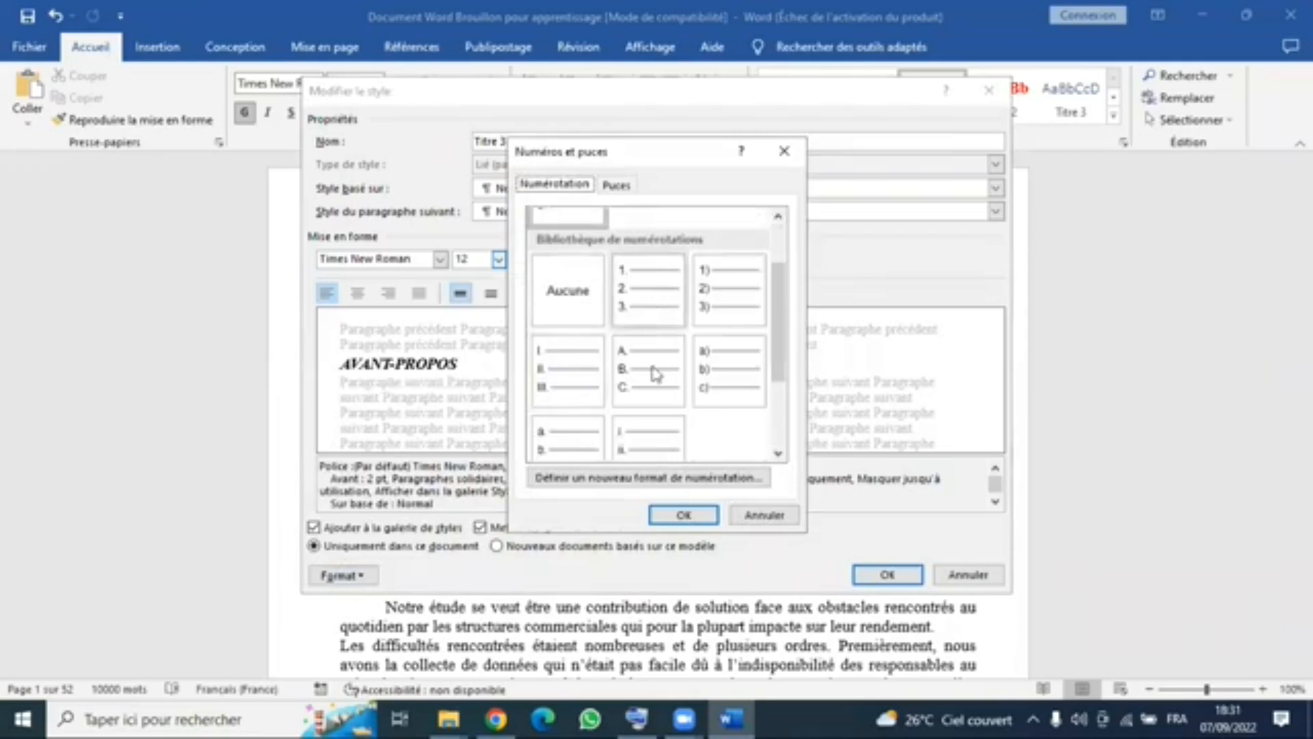
click(618, 185)
click(556, 179)
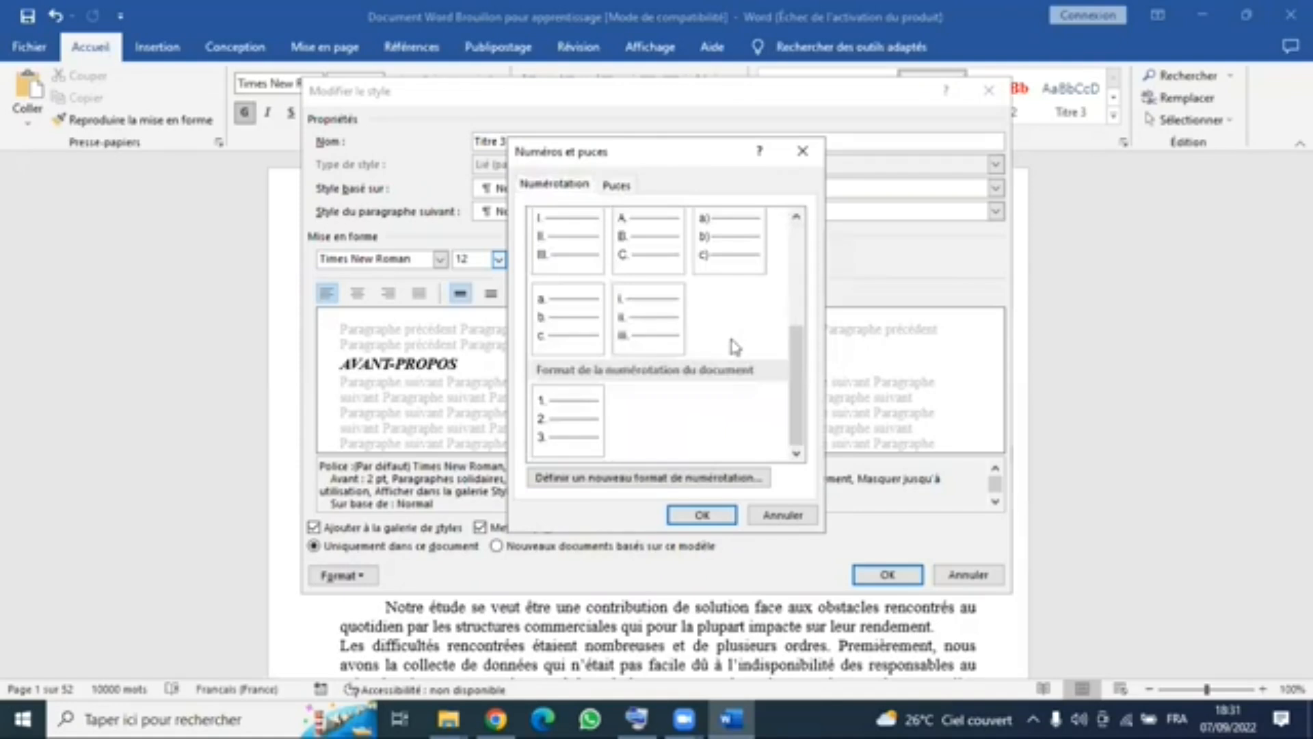
scroll(725, 349, up, 3)
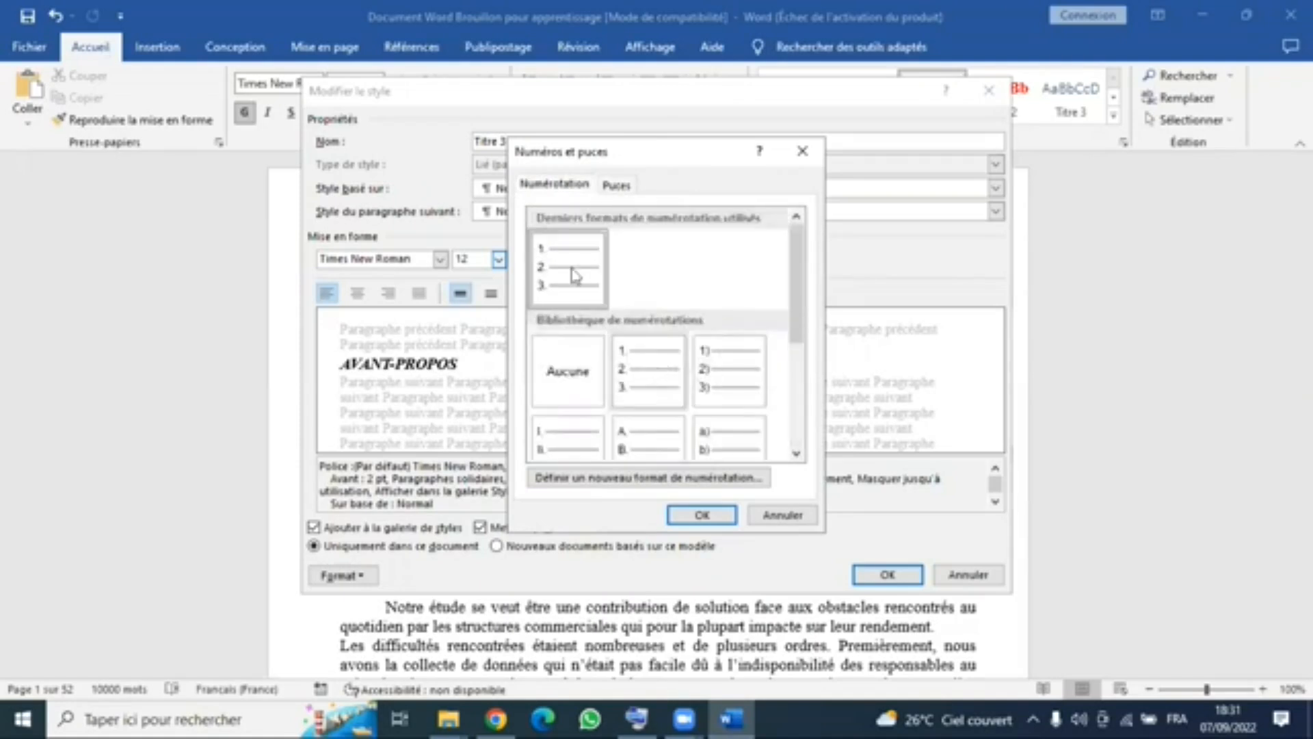
click(705, 518)
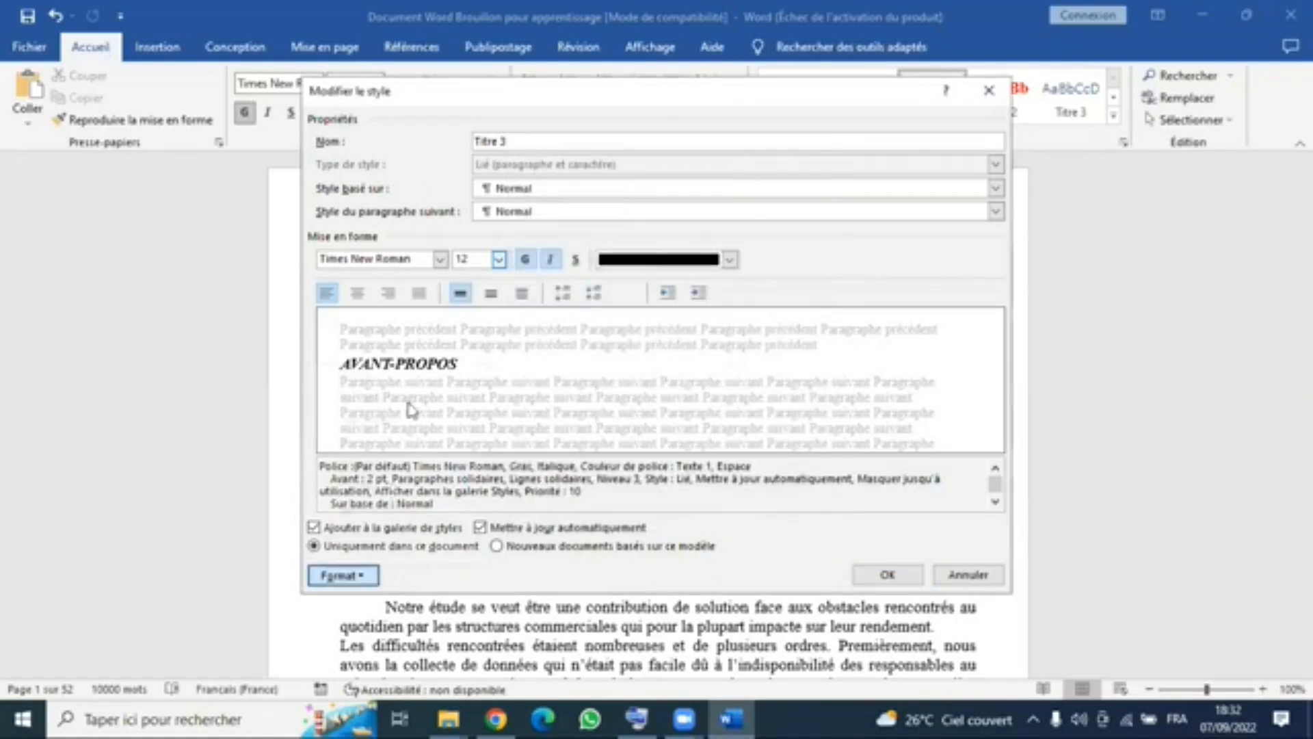
- Give the Titre 3 style 1., 2., 3. numbering from the numbering library and save the style changes
click(343, 575)
click(415, 506)
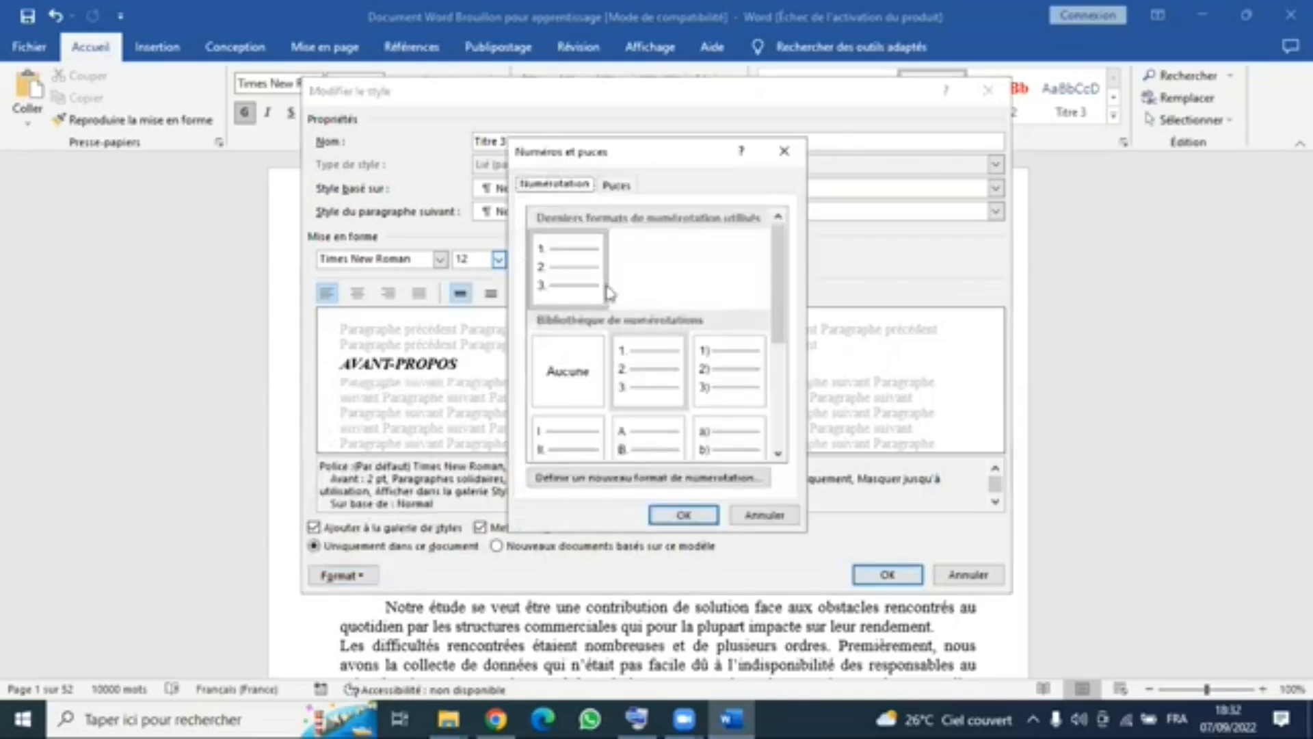
click(644, 364)
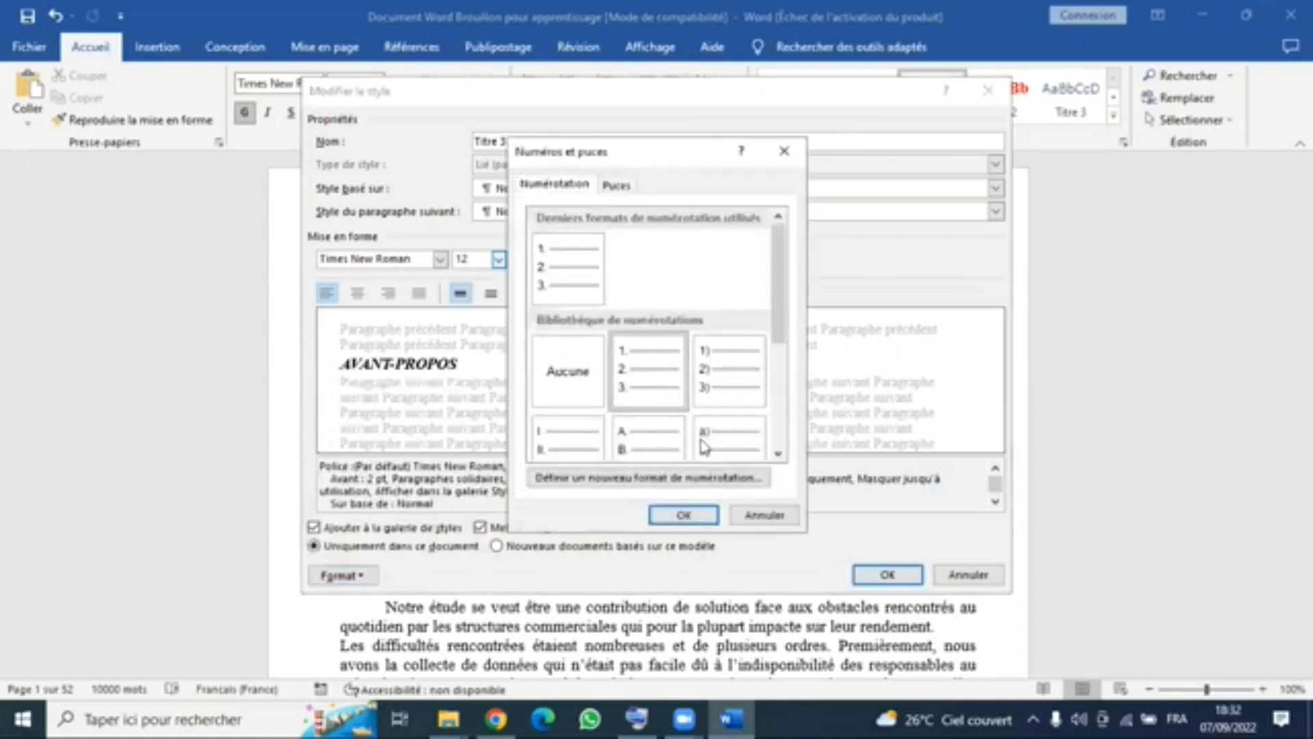
click(682, 515)
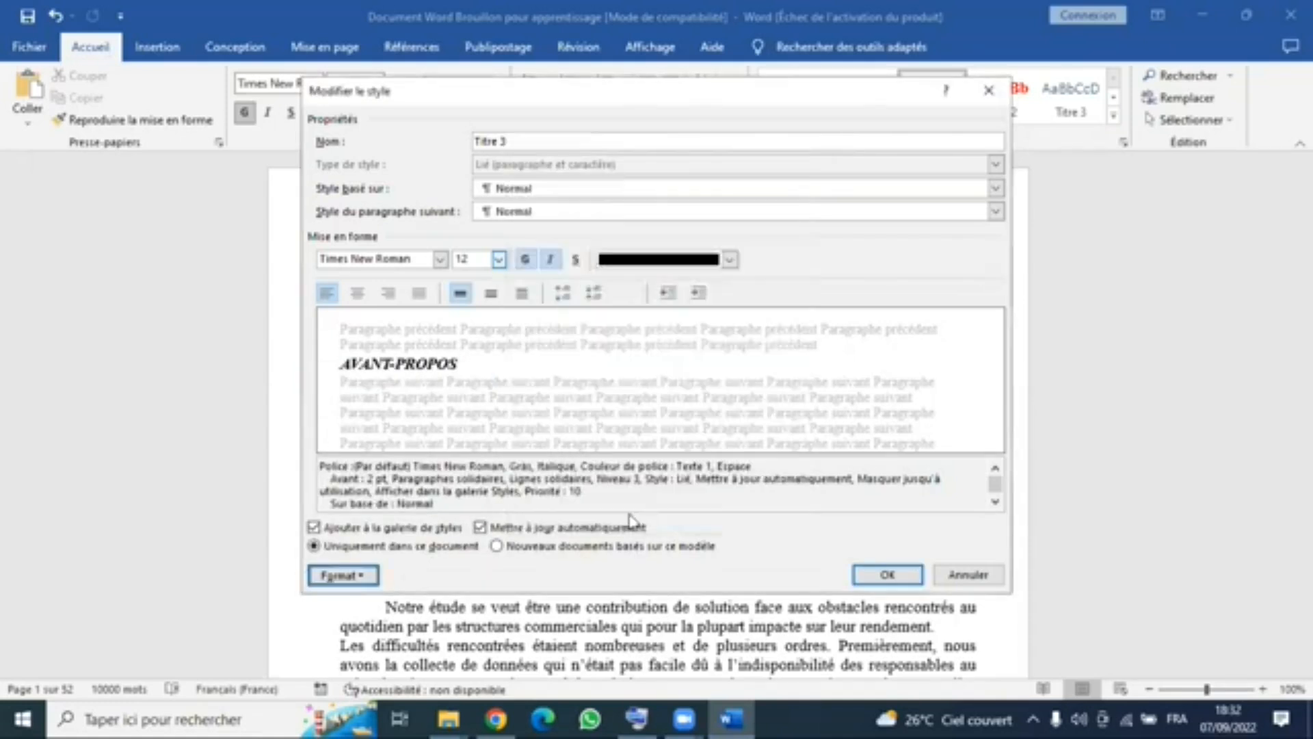
click(888, 576)
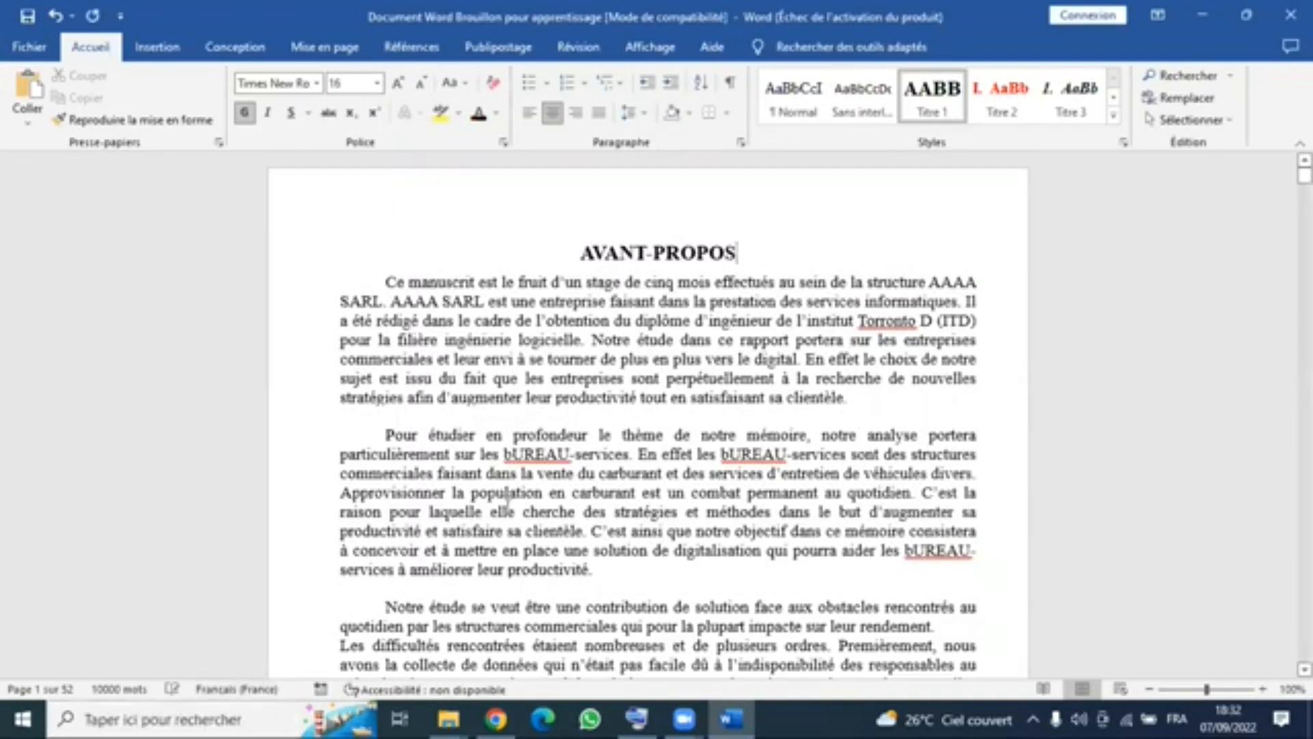
- Try the Titre 3 style on the AVANT-PROPOS heading and undo it
click(1079, 96)
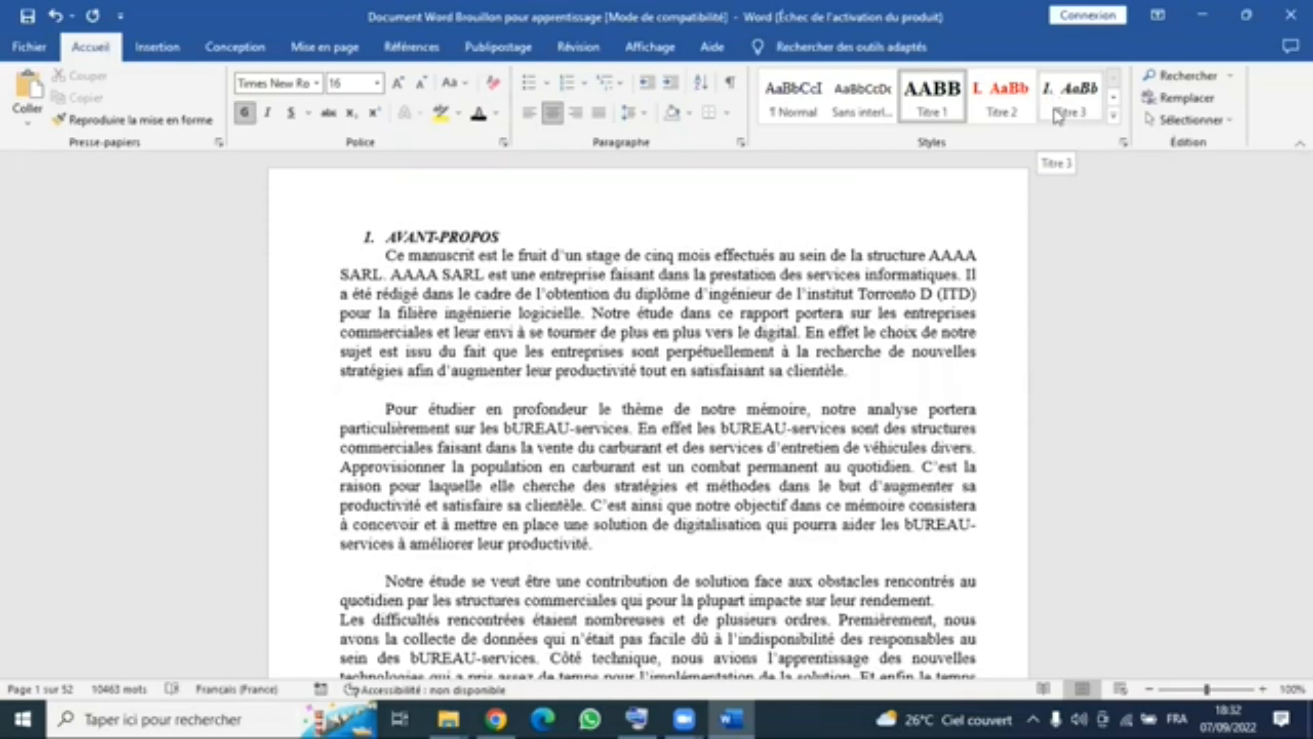
key(ctrl+z)
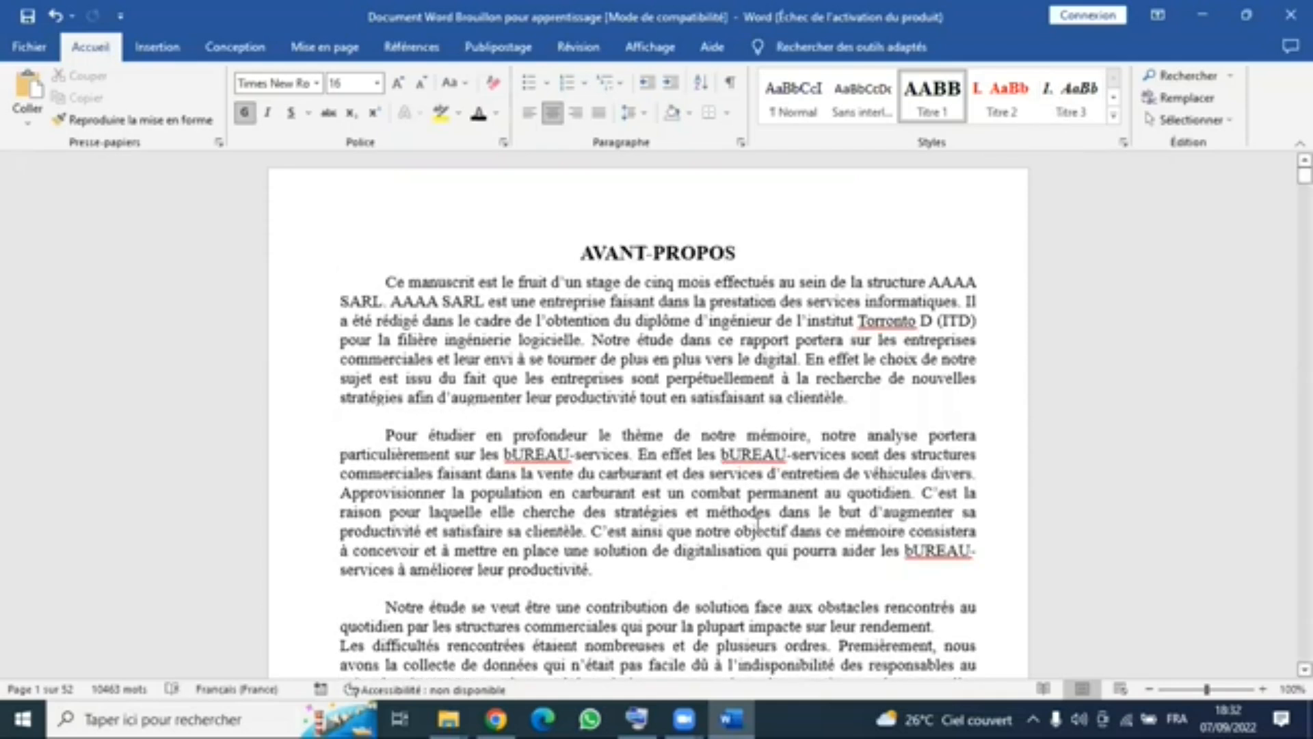
click(757, 524)
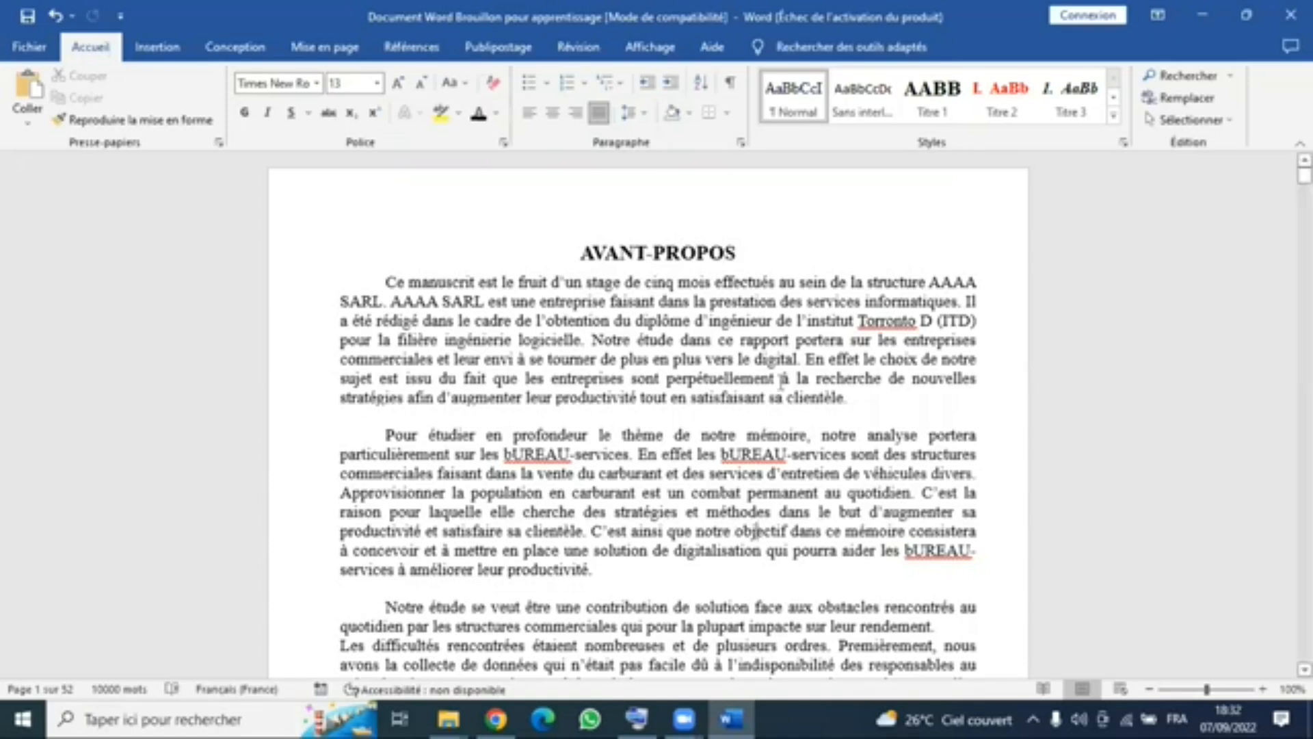
- Apply the Titre 1 style to the Dédicace heading on the second page
scroll(780, 402, down, 4)
scroll(779, 404, down, 8)
double_click(371, 406)
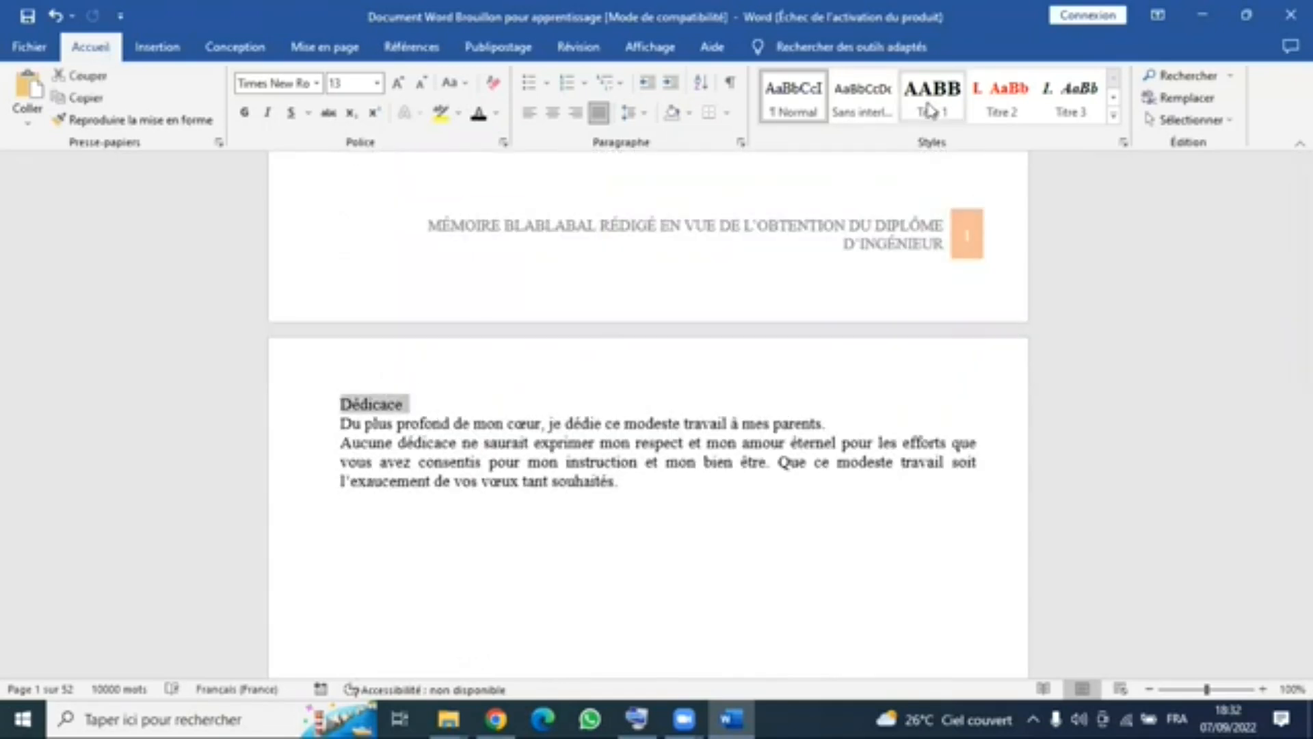
click(930, 110)
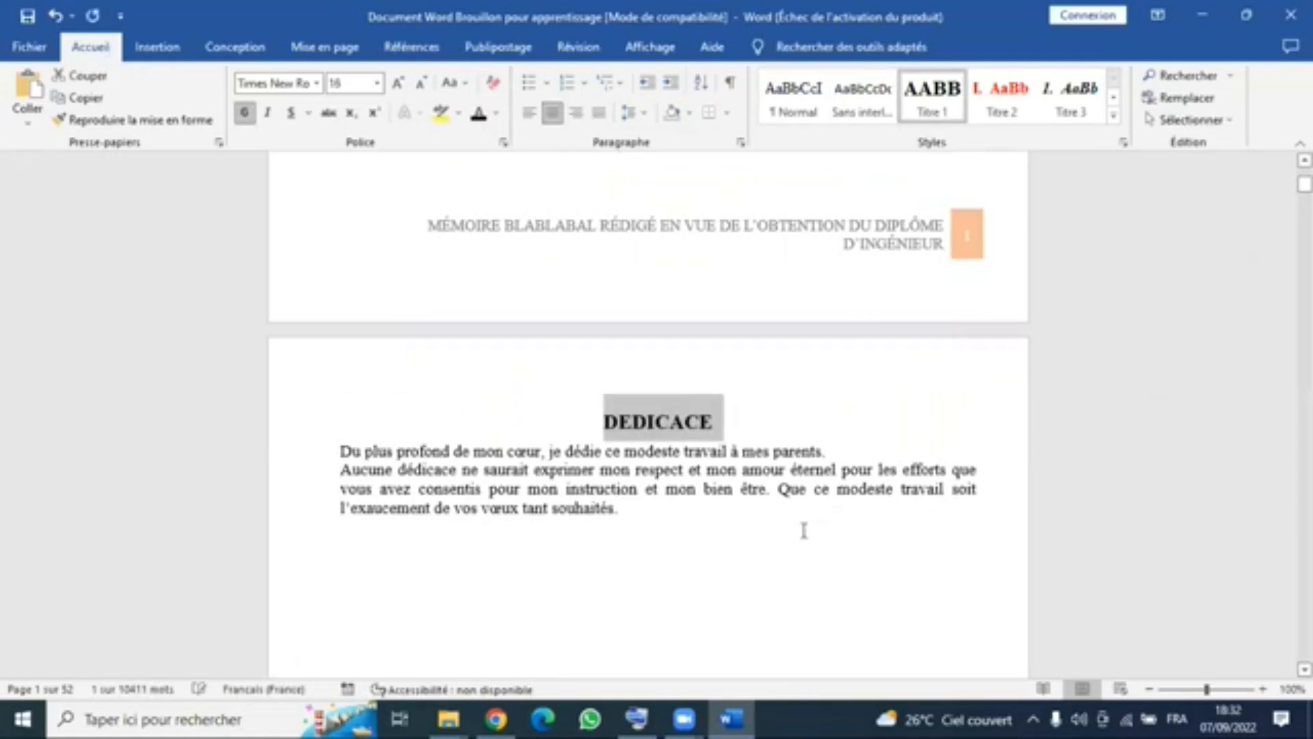
click(696, 453)
- Apply the Titre 1 style to the REMERCIEMENTS heading
scroll(696, 454, down, 3)
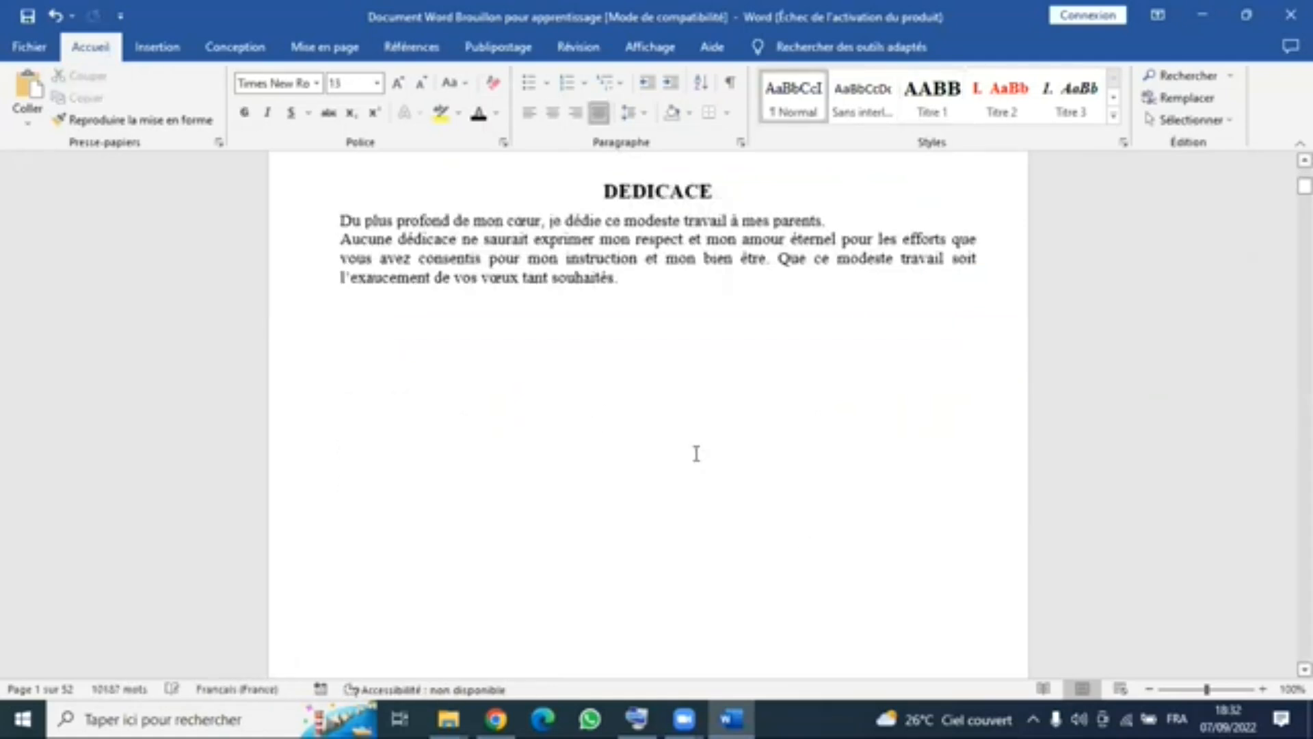
scroll(525, 339, down, 9)
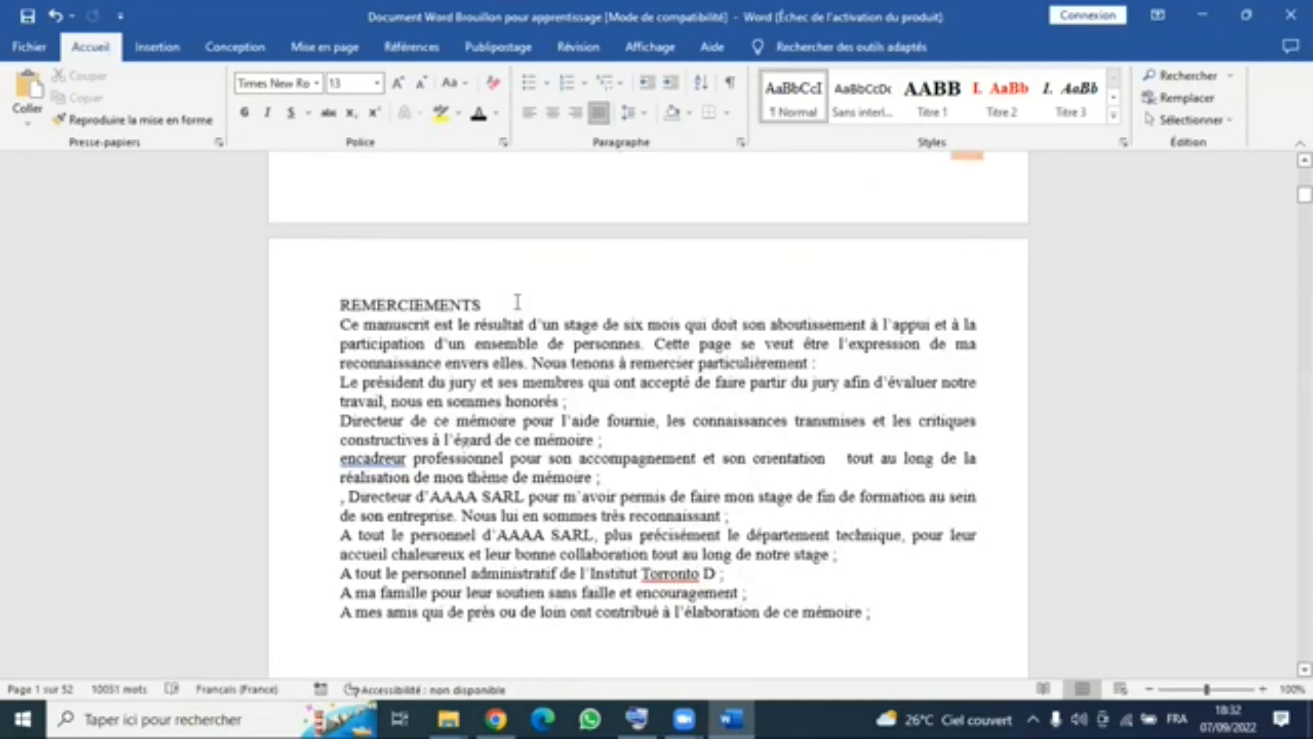
scroll(489, 301, up, 2)
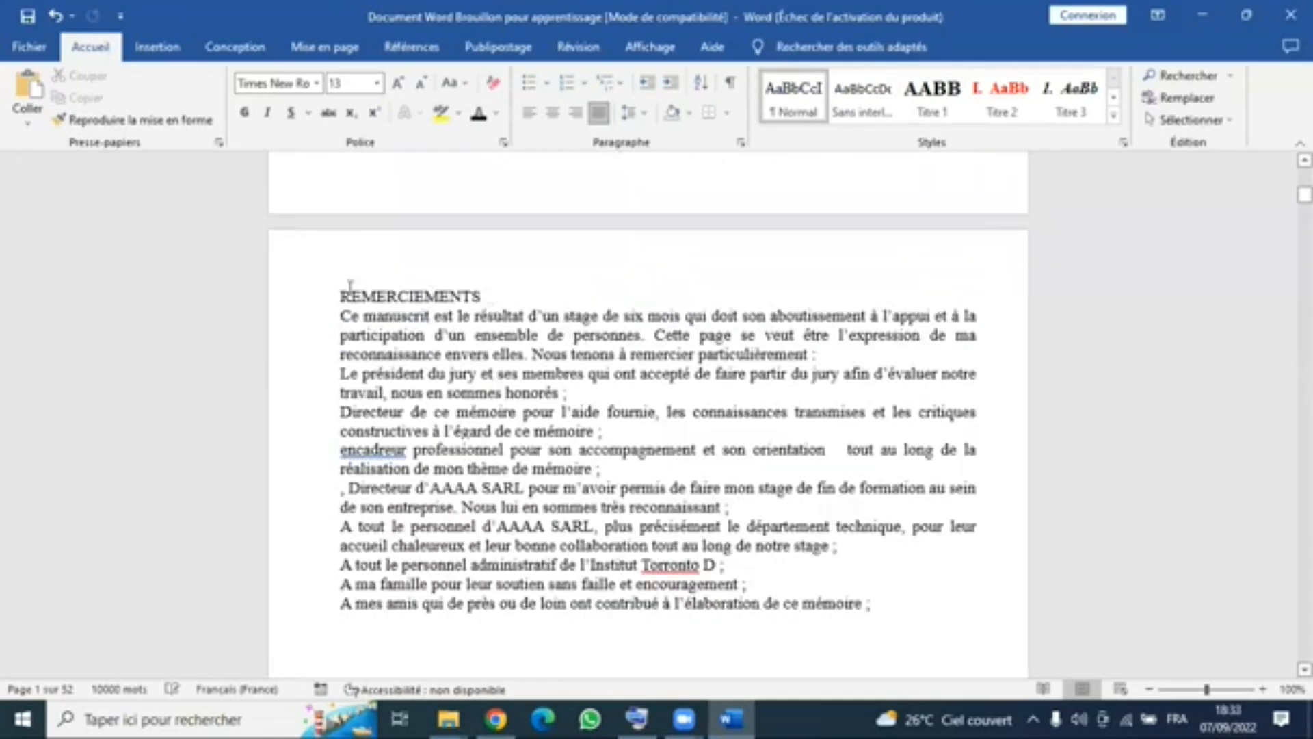
click(318, 292)
click(949, 94)
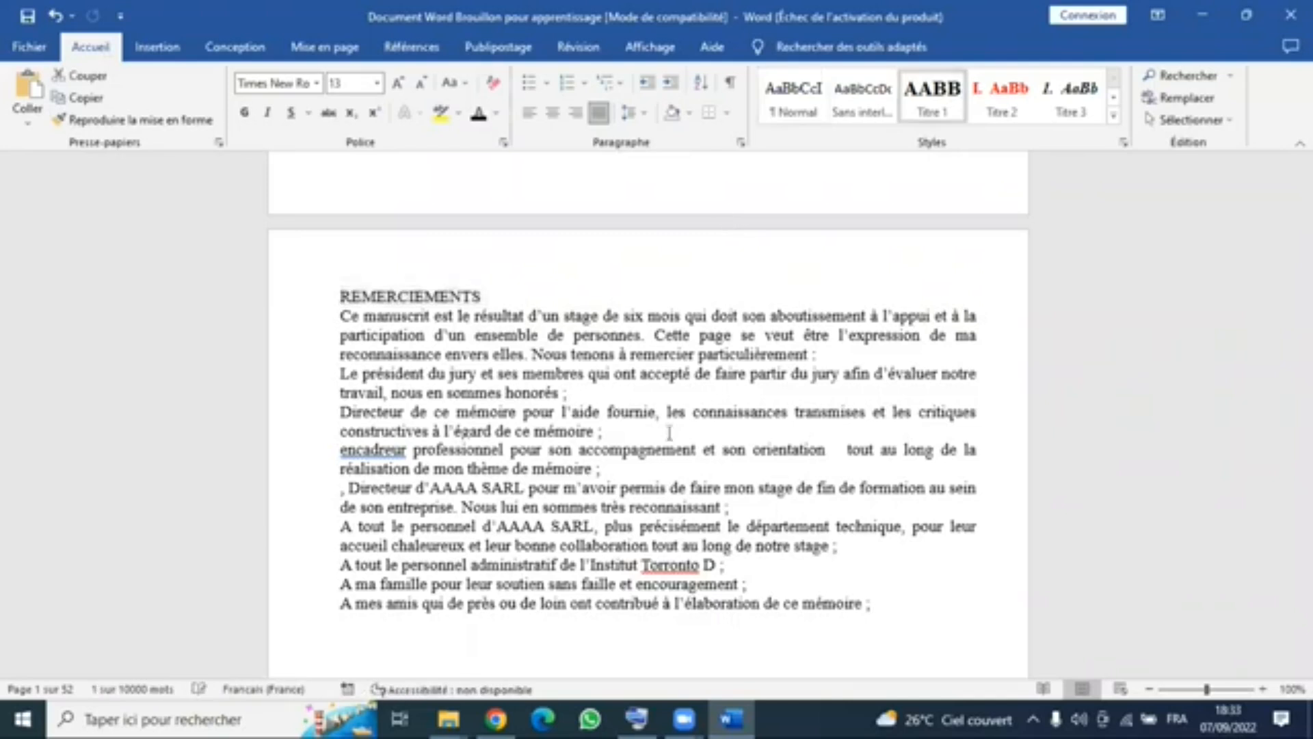
scroll(688, 425, down, 15)
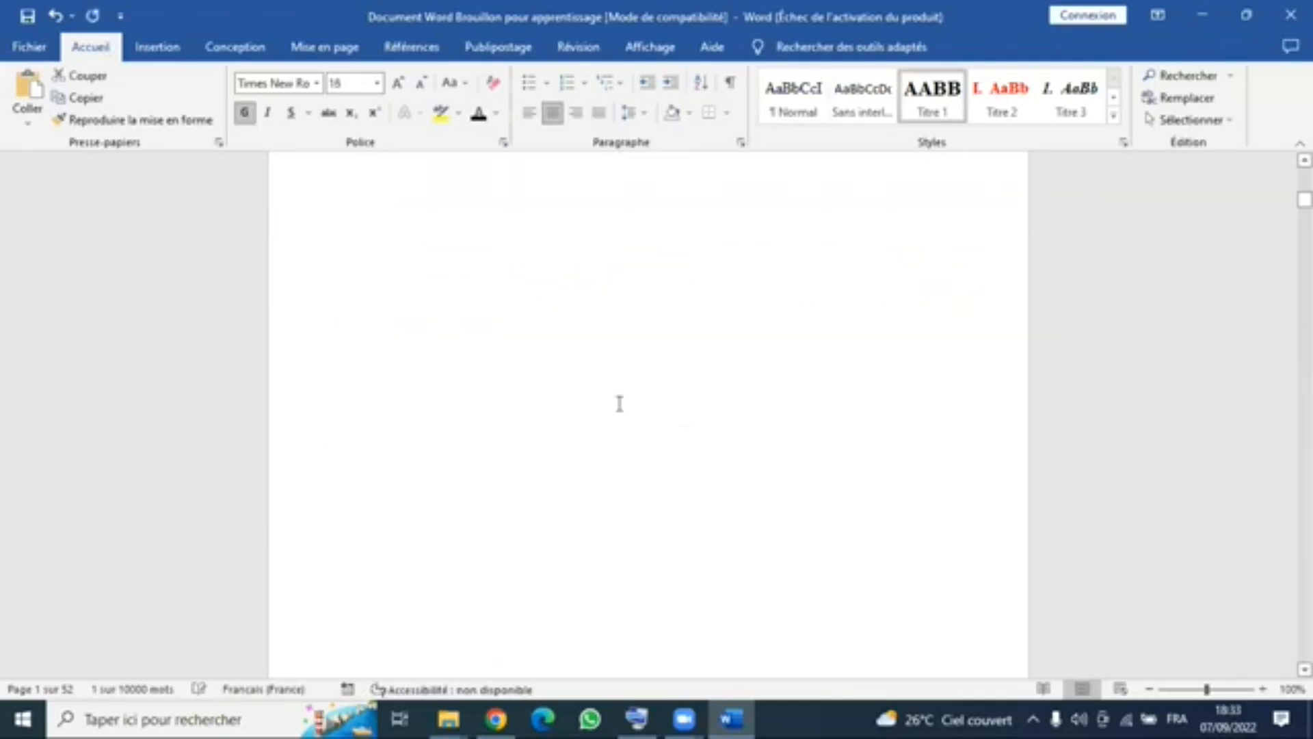
- Apply the Titre 1 style to the RÉSUMÉ and ABSTRACT headings
click(329, 373)
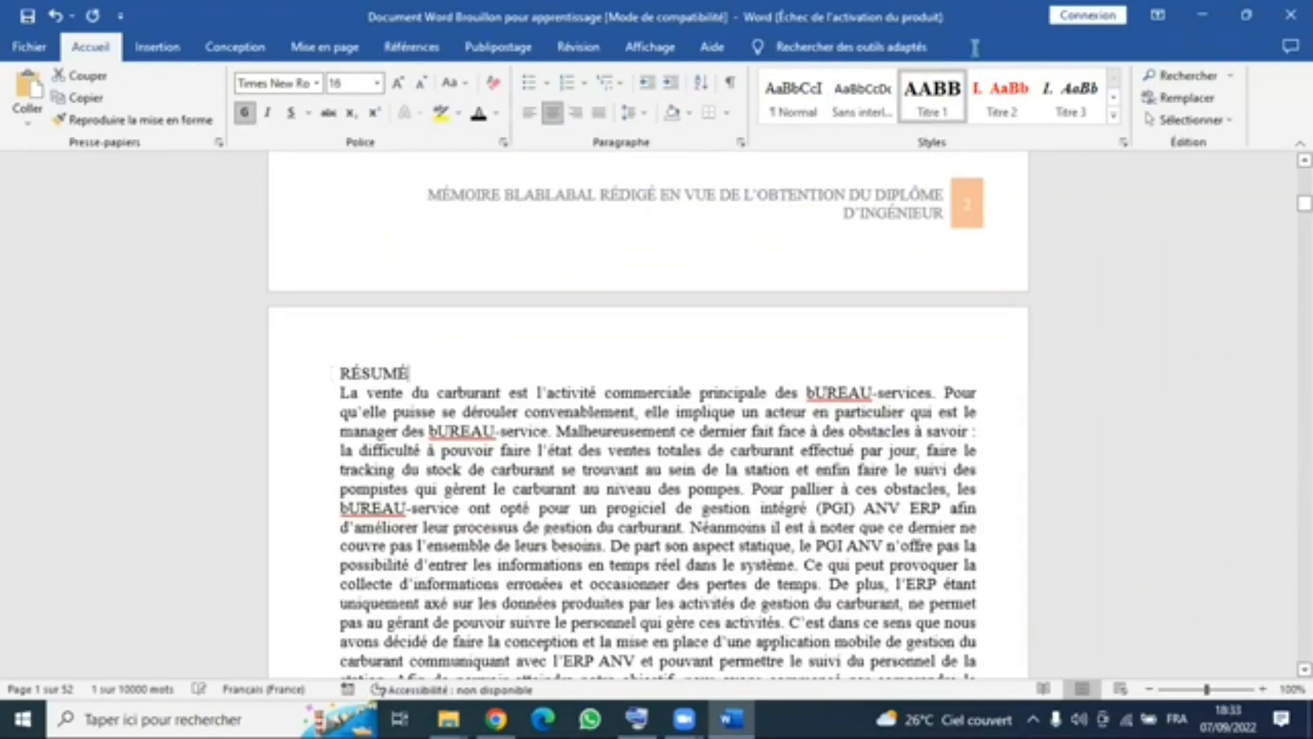
click(939, 110)
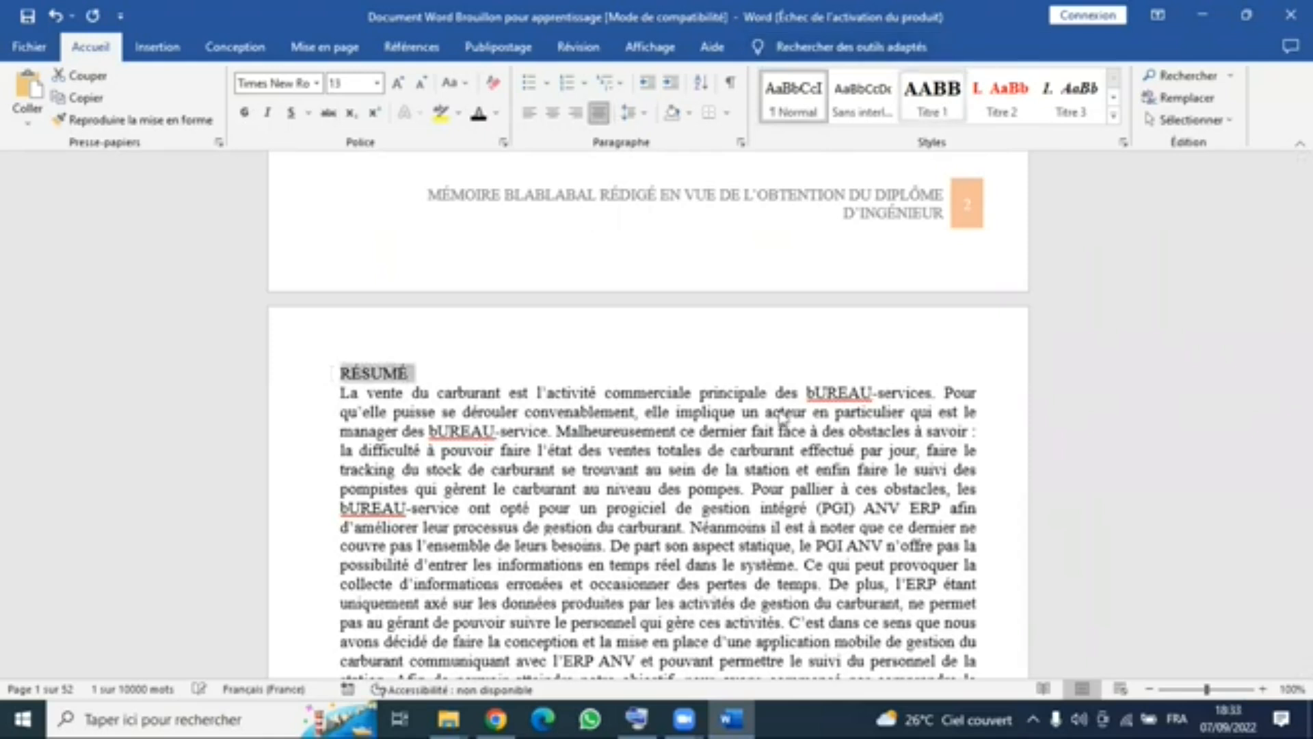
scroll(778, 424, down, 3)
scroll(777, 424, down, 6)
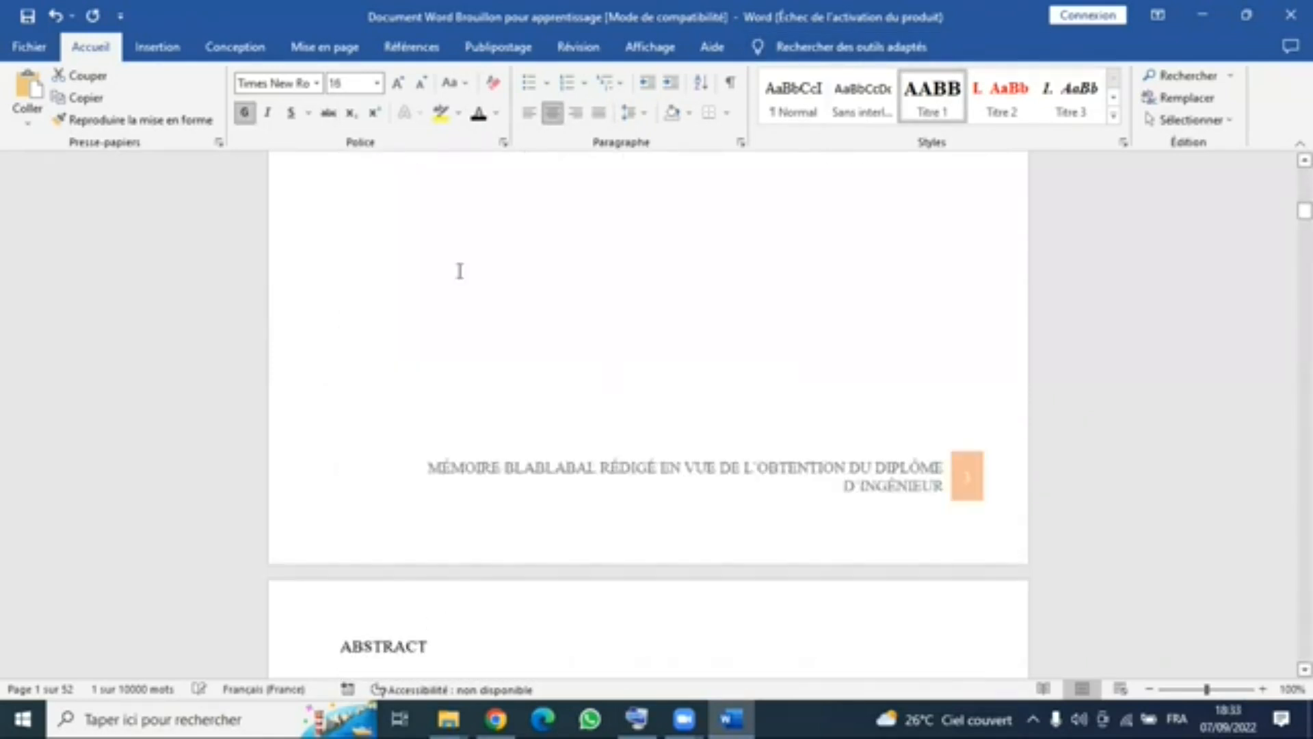
scroll(354, 266, down, 5)
click(306, 261)
click(906, 116)
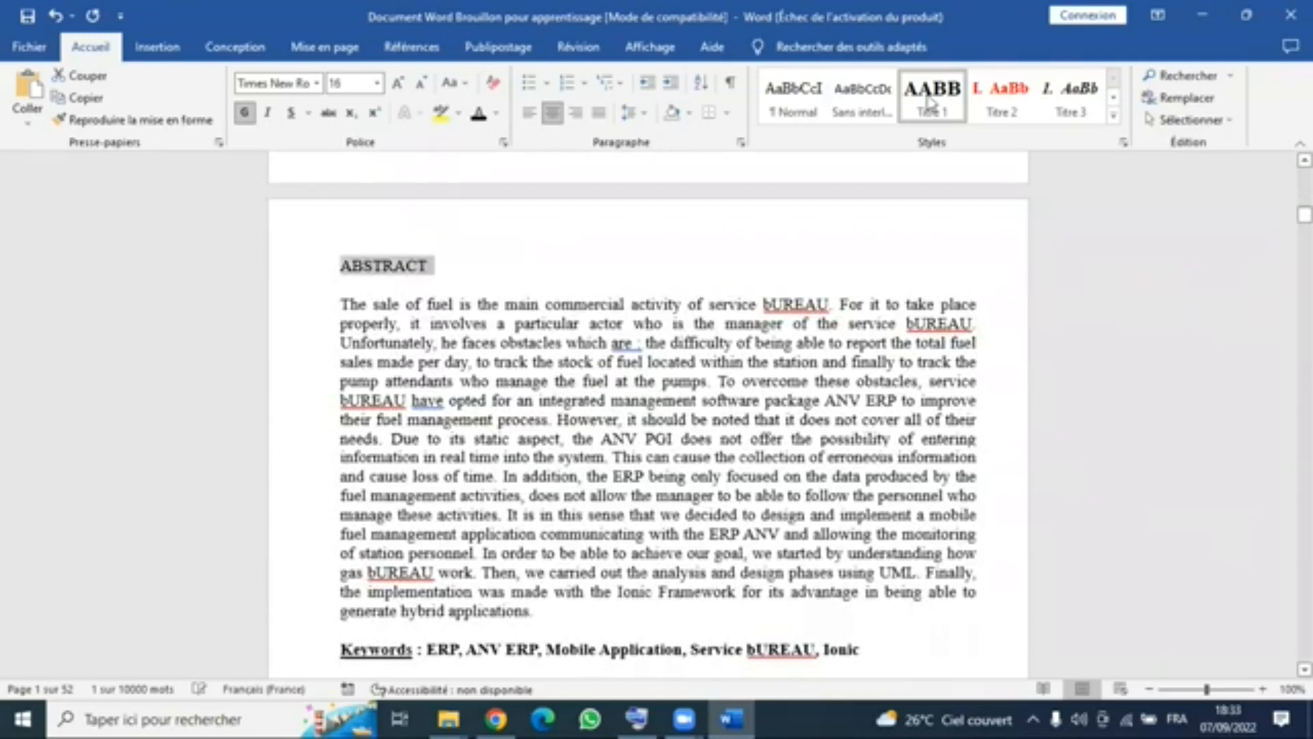
- Apply the Titre 1 style to the INTRODUCTION GÉNÉRALE heading
scroll(834, 304, down, 6)
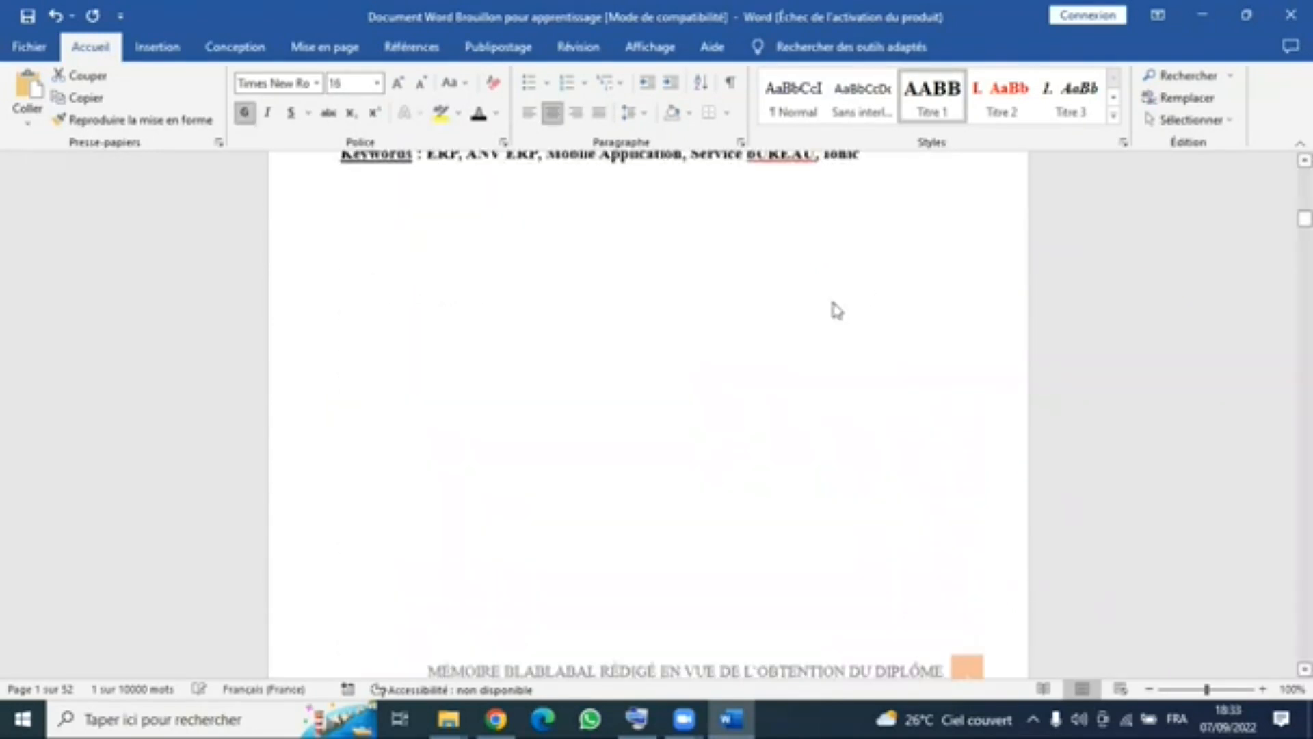
scroll(609, 376, down, 7)
triple_click(336, 373)
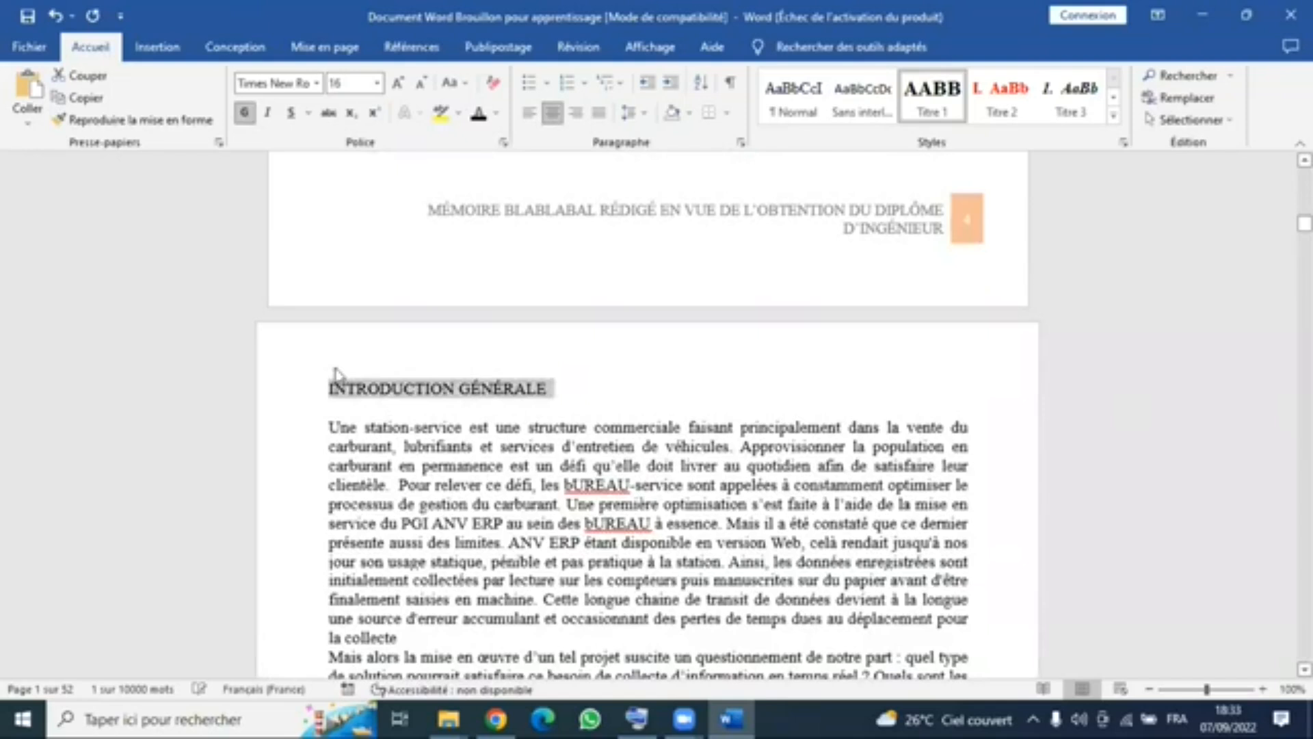
click(937, 96)
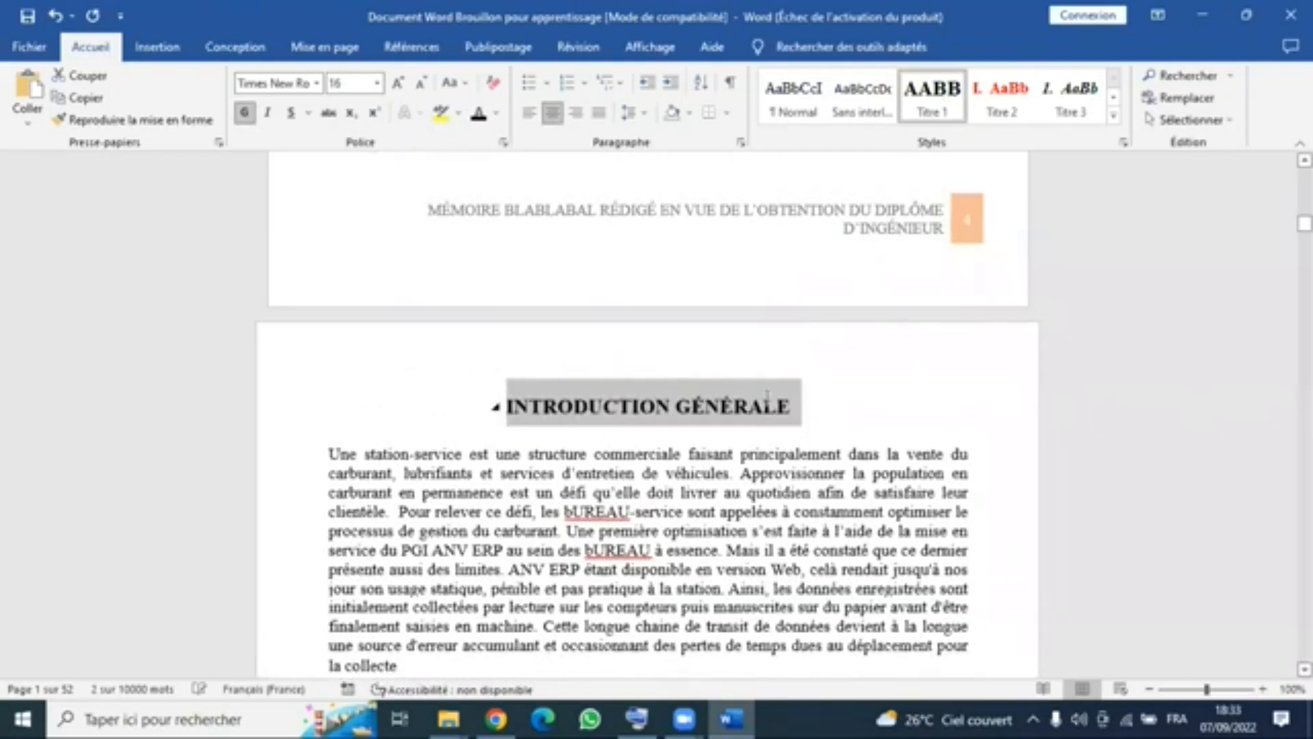
- Apply the Titre 1 style to the heading CHAPITRE 1 : CONCEPTS DE BASE
scroll(765, 396, down, 7)
scroll(752, 389, down, 6)
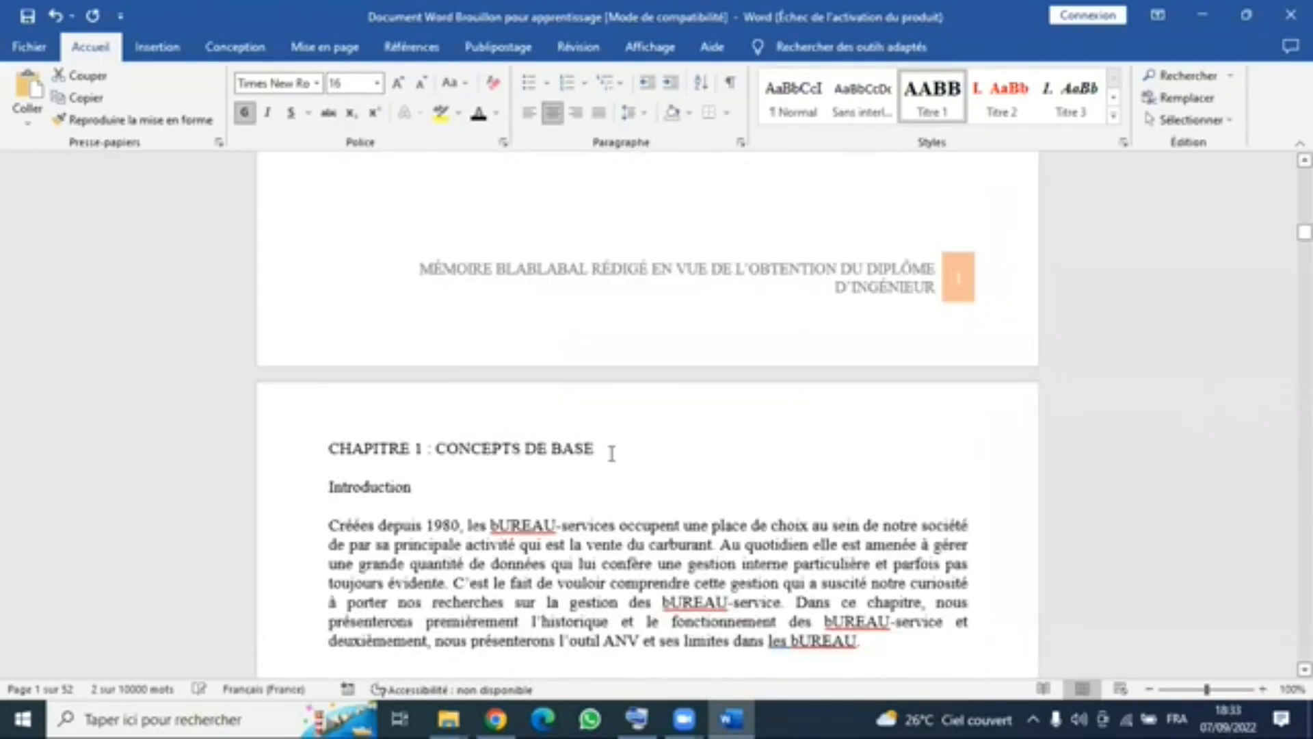
click(615, 449)
triple_click(320, 452)
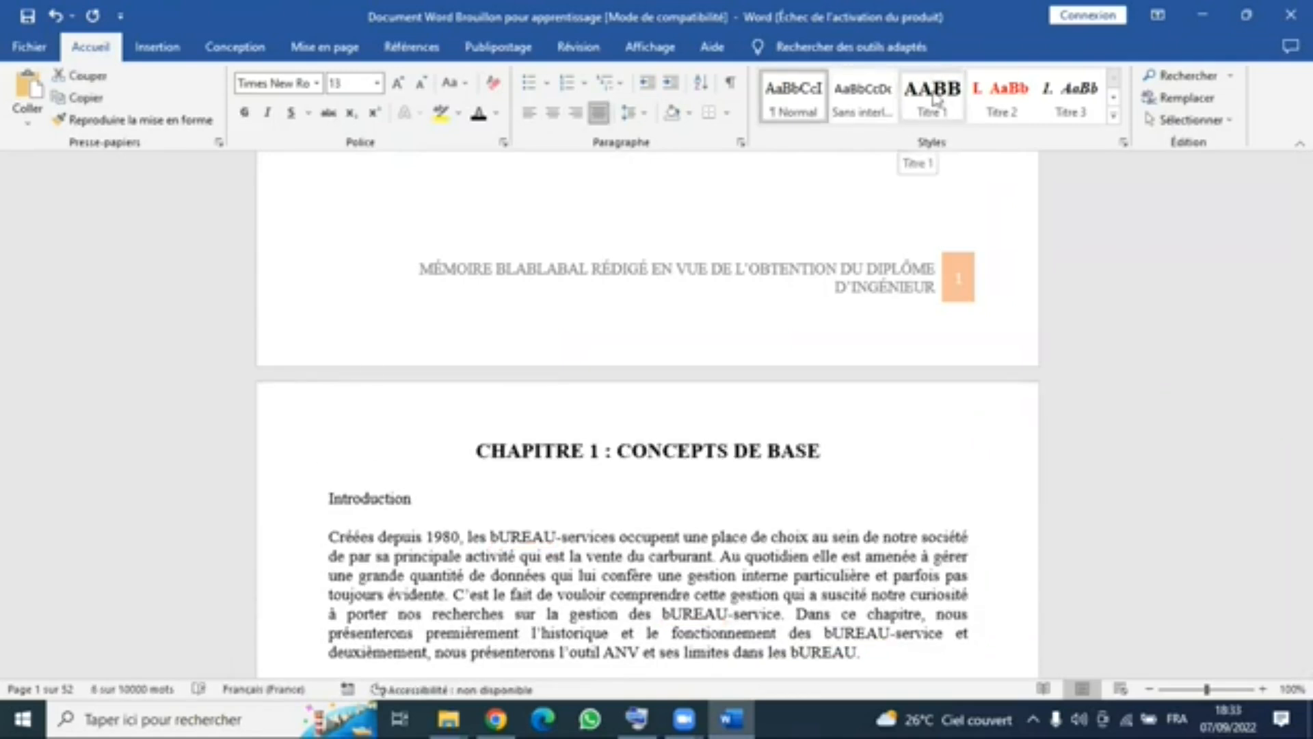
click(934, 99)
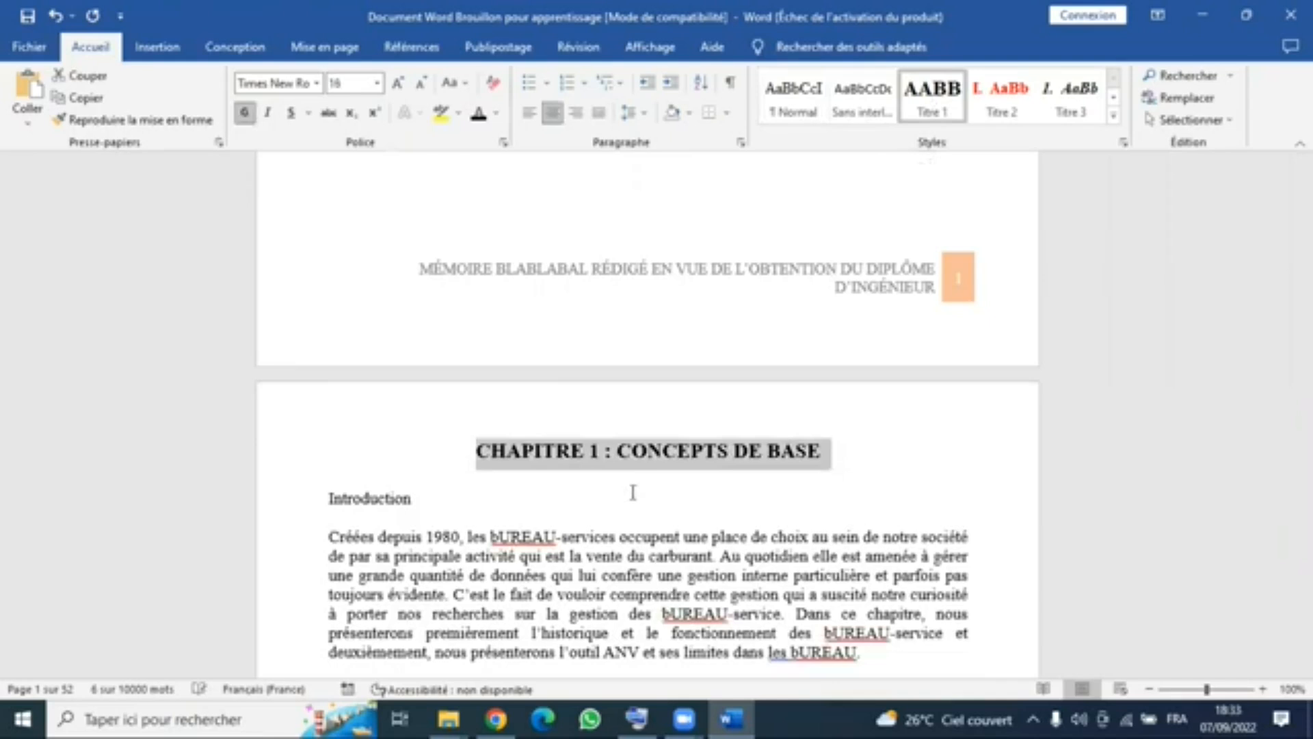
- Apply the Titre 2 style to the heading Historique Et Evolution des BUREAU-Services in chapter 1
scroll(670, 406, down, 2)
click(647, 405)
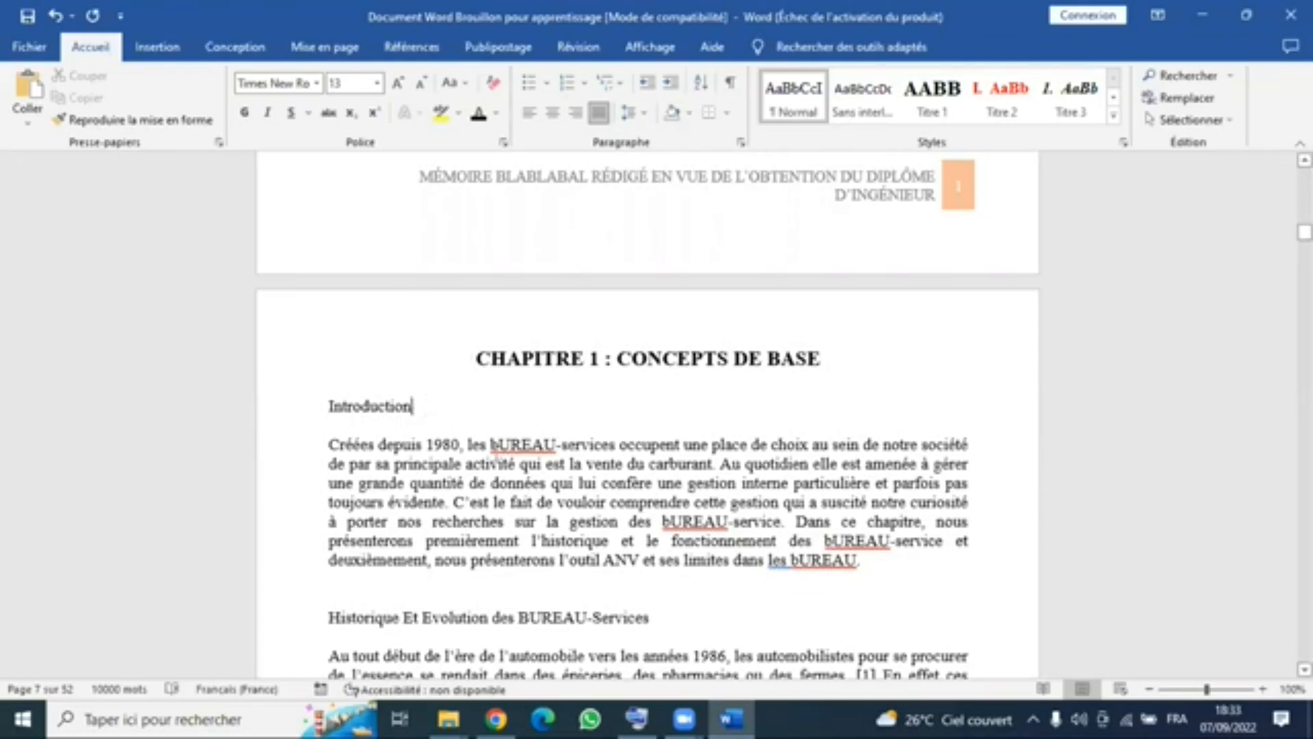
scroll(398, 427, down, 3)
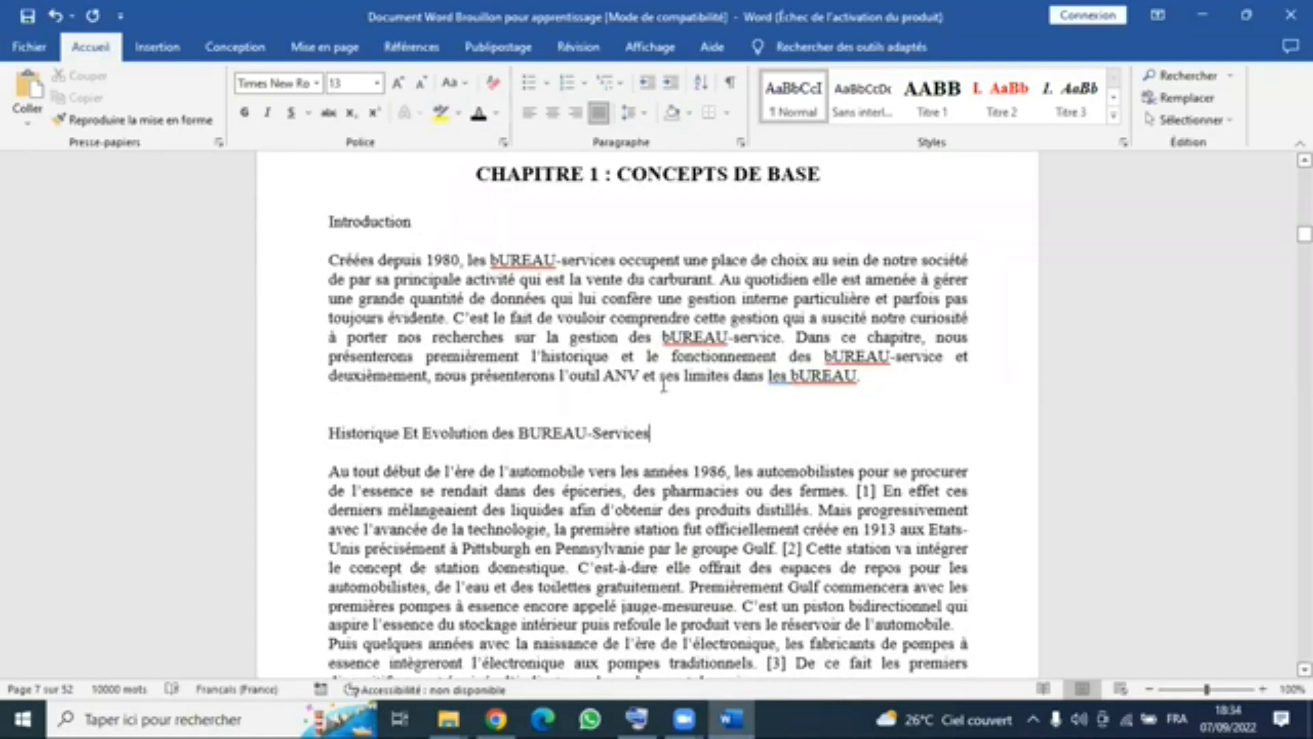
scroll(672, 218, up, 1)
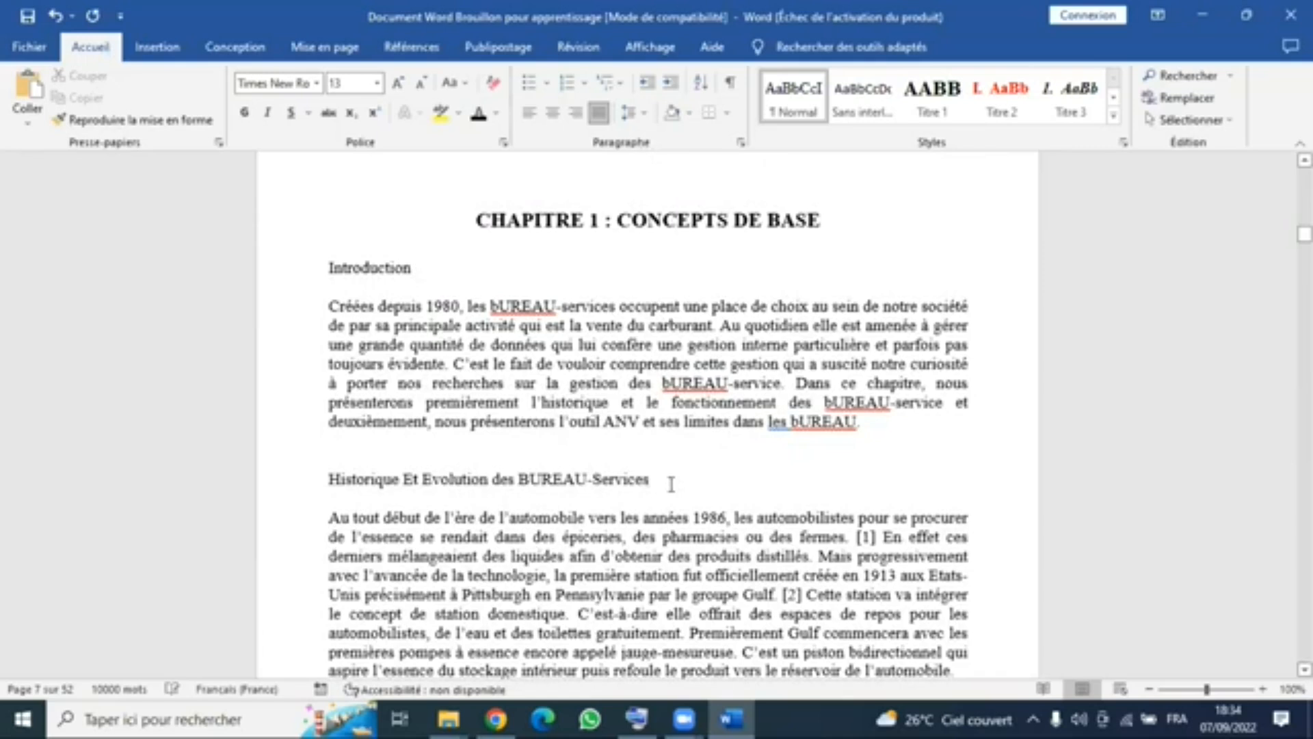
click(320, 477)
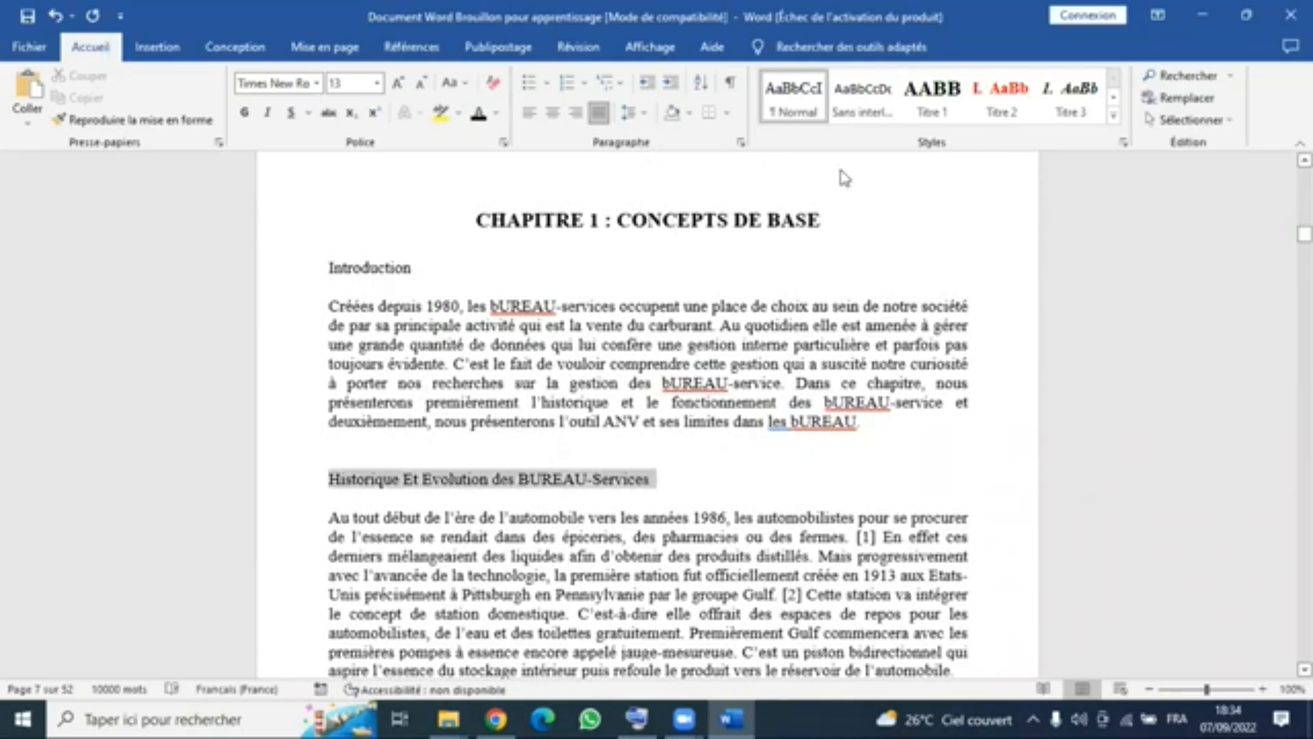
click(1017, 106)
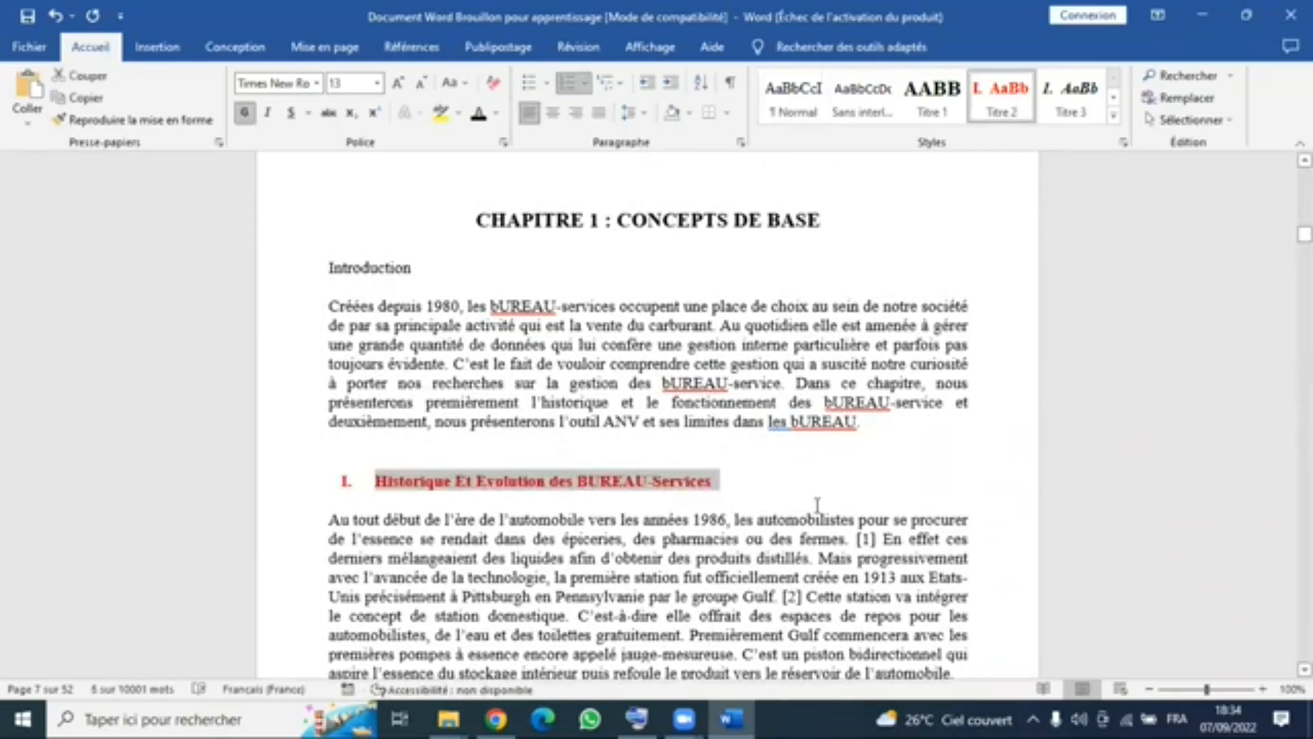
- Try removing the manual number 2.1 before the heading Présentation et processus de gestion interne des bUREAU-services, and undo the removal
scroll(362, 395, down, 2)
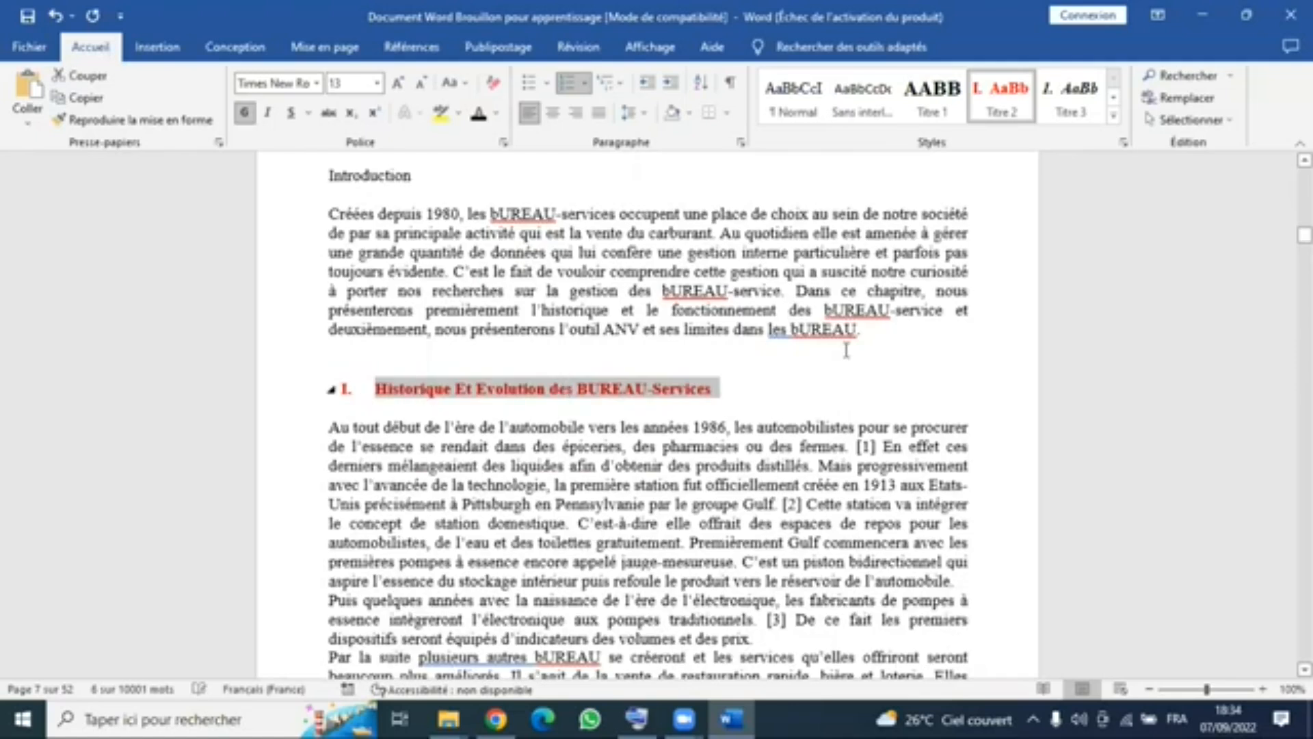
scroll(479, 478, down, 4)
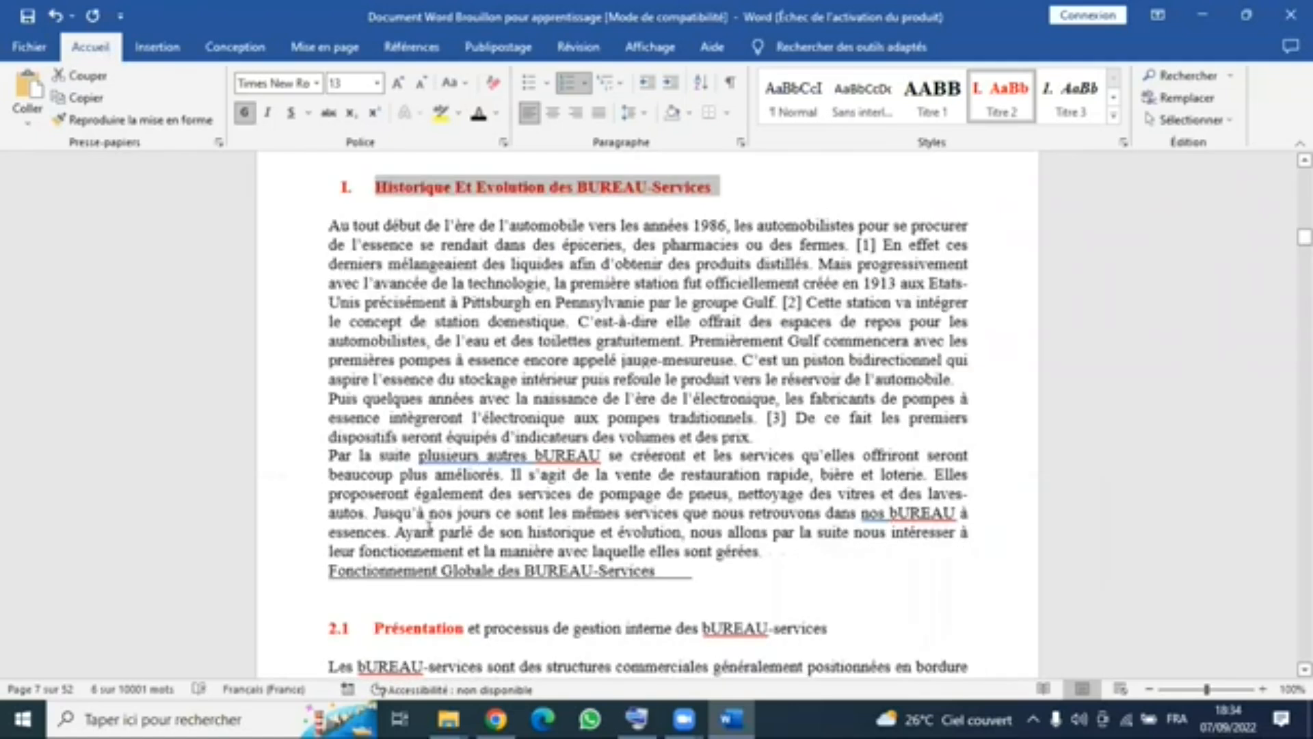
scroll(356, 592, down, 3)
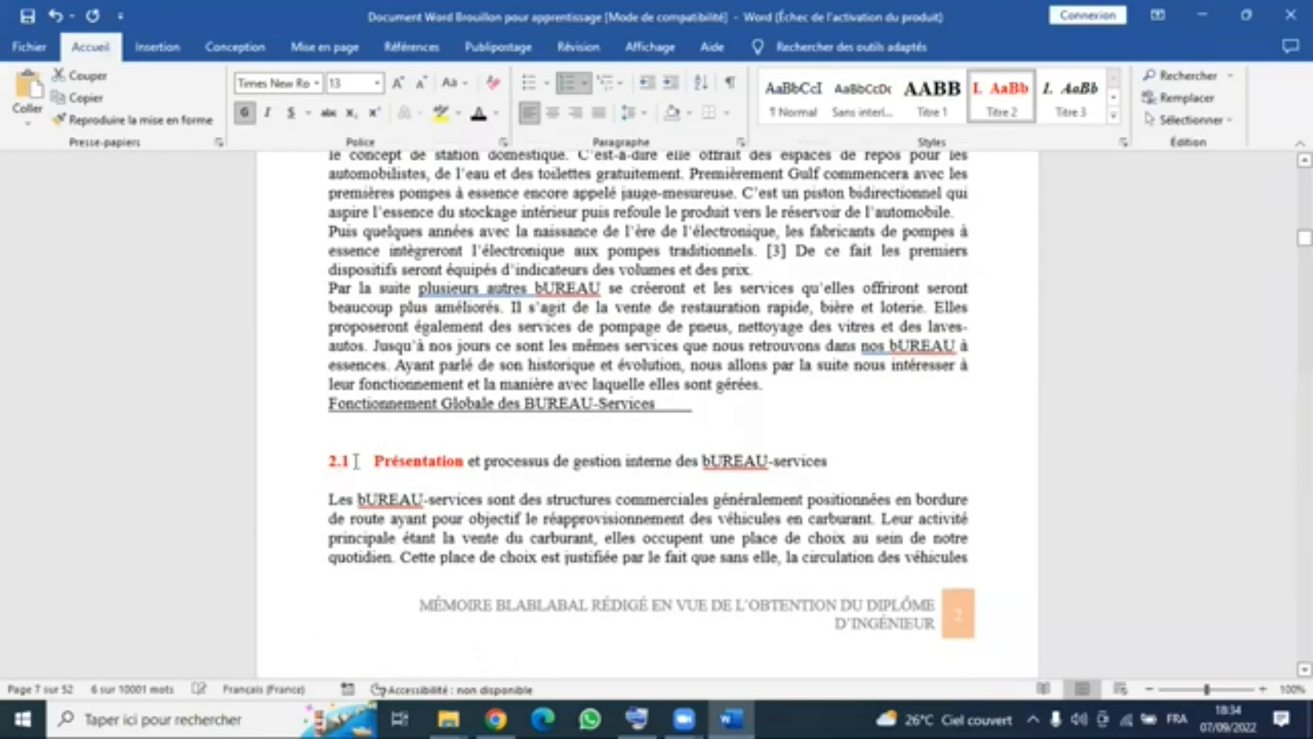
click(376, 464)
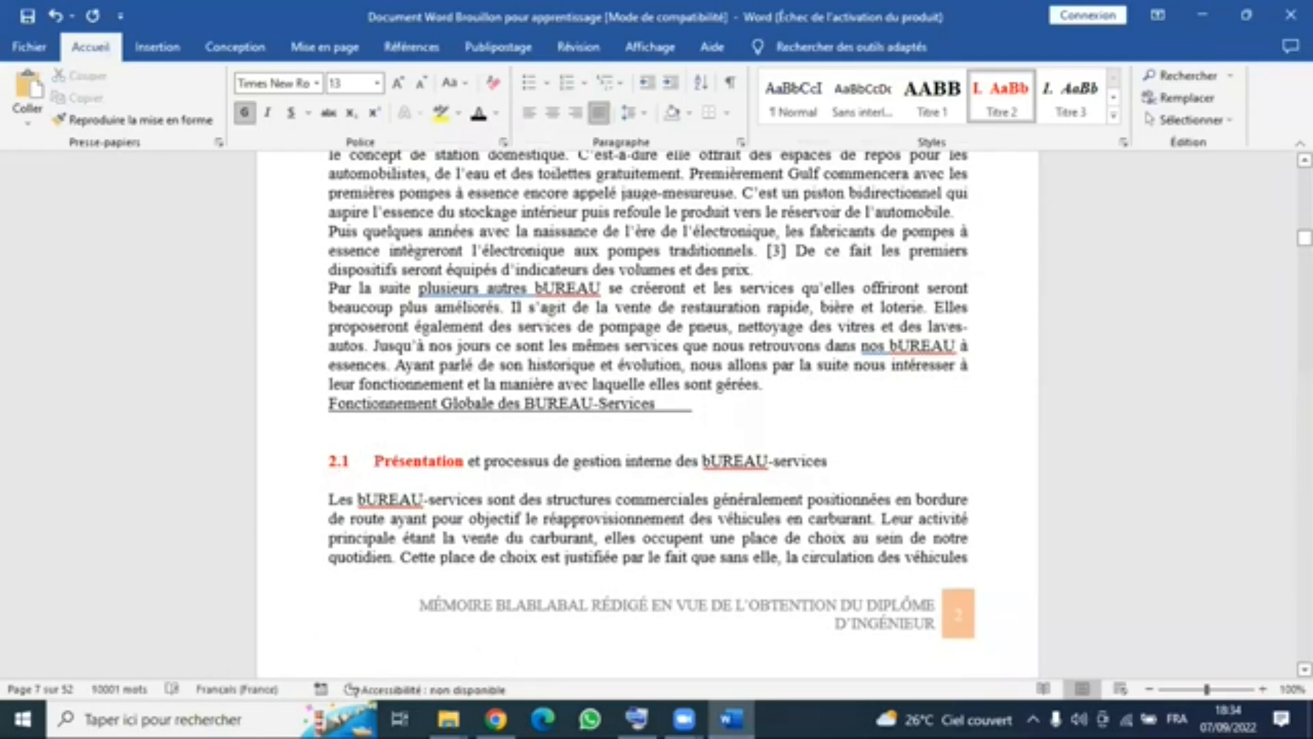
key(BackSpace)
key(BackSpace)
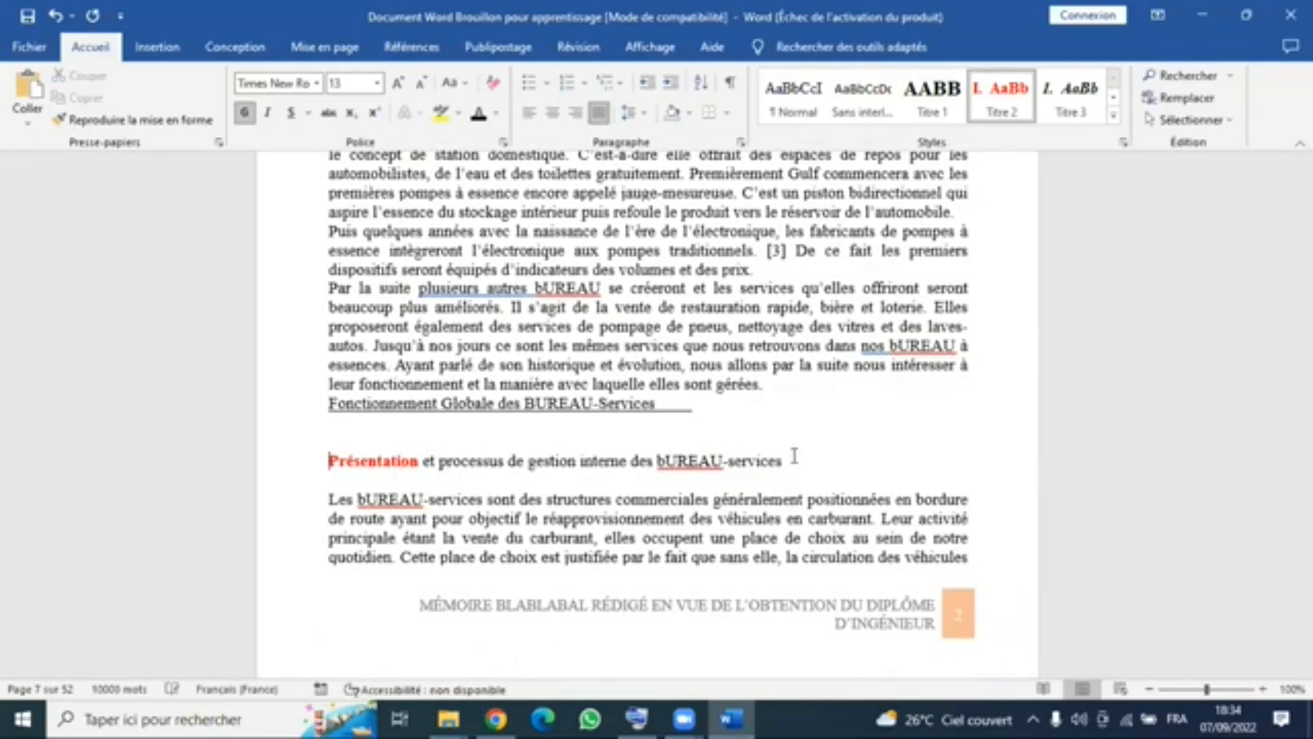
scroll(810, 465, up, 4)
scroll(814, 561, down, 3)
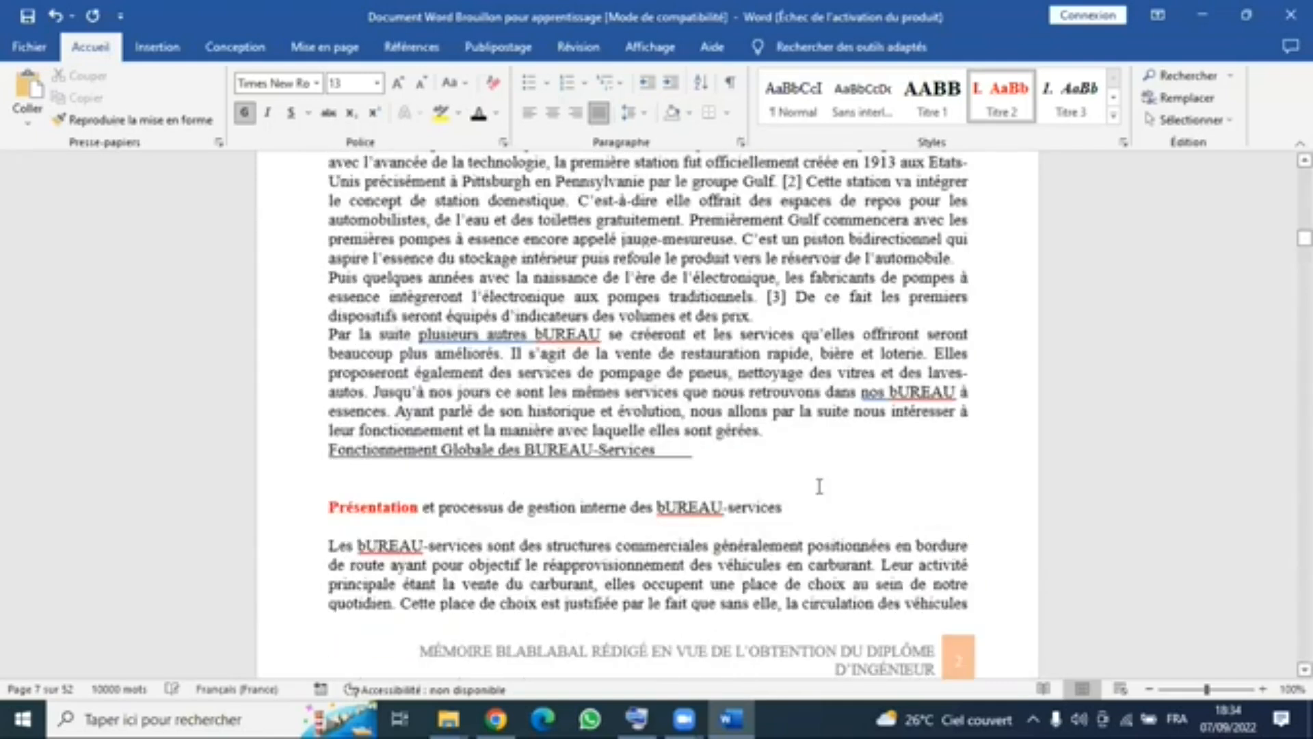
triple_click(441, 503)
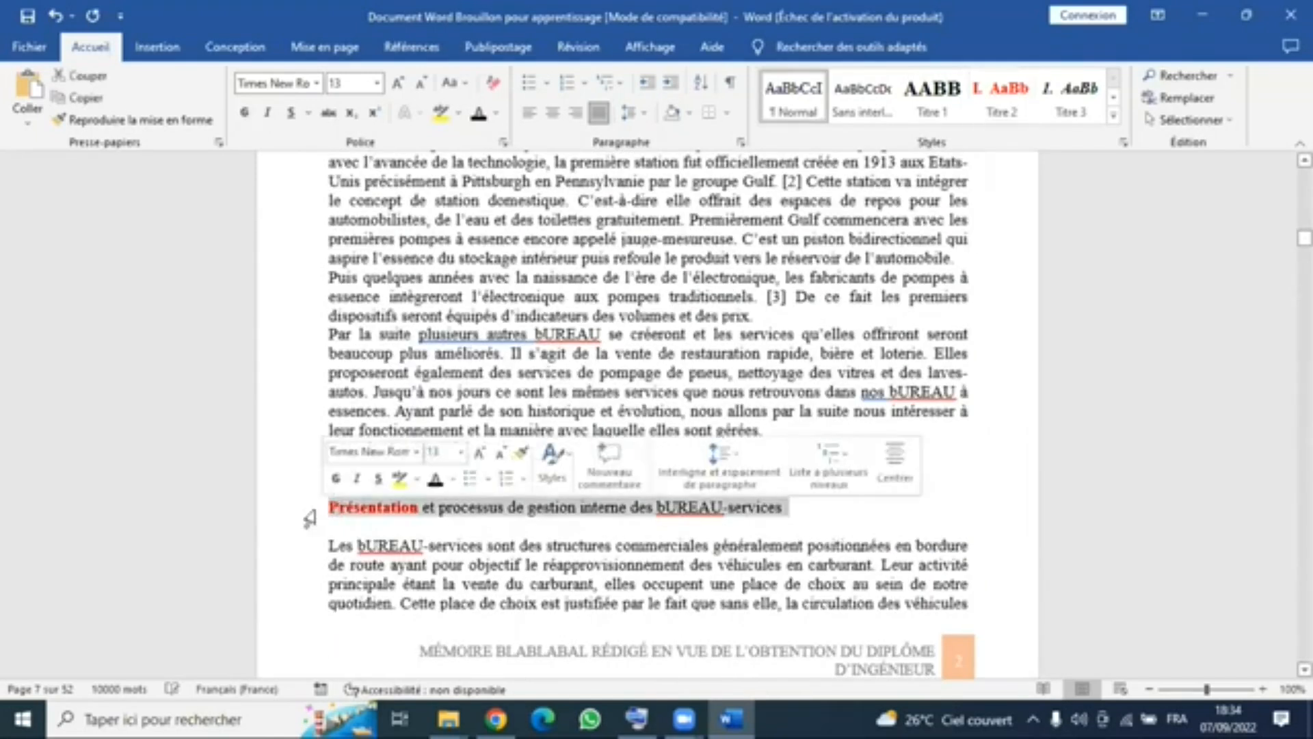
key(ctrl+z)
key(ctrl+z)
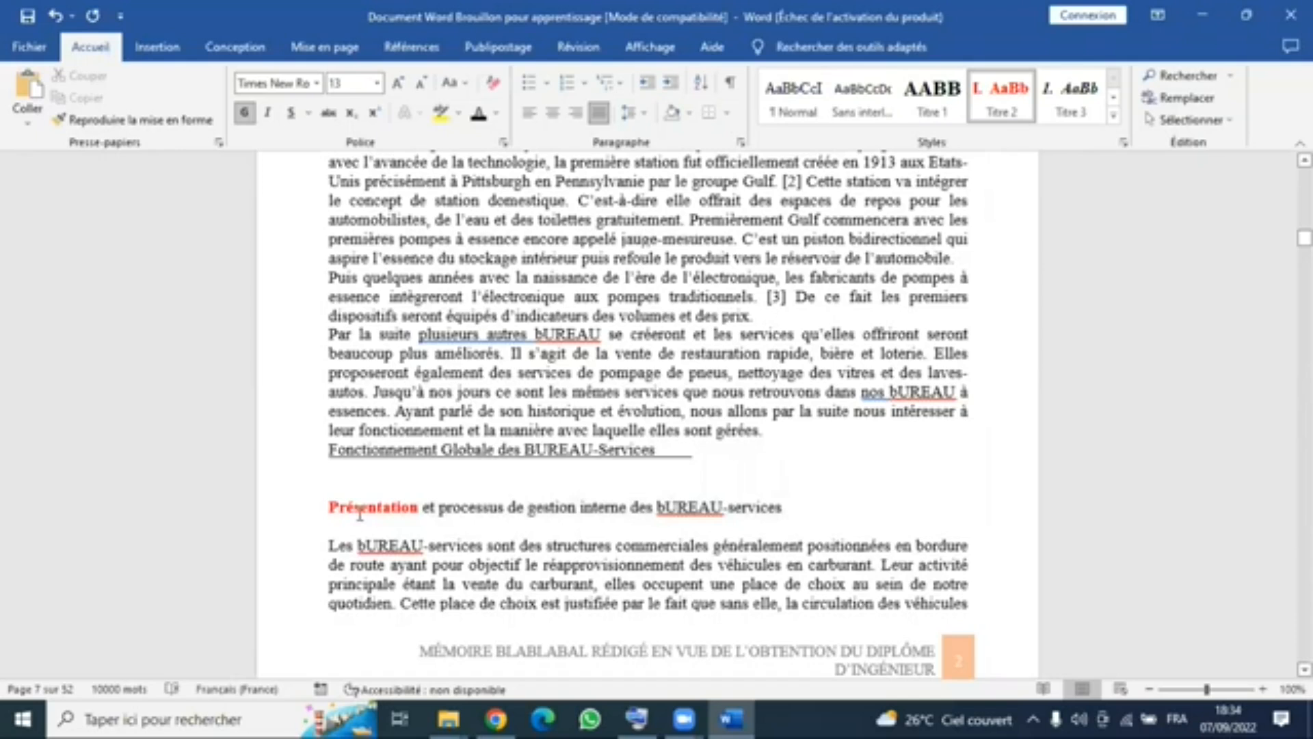
text(.1)
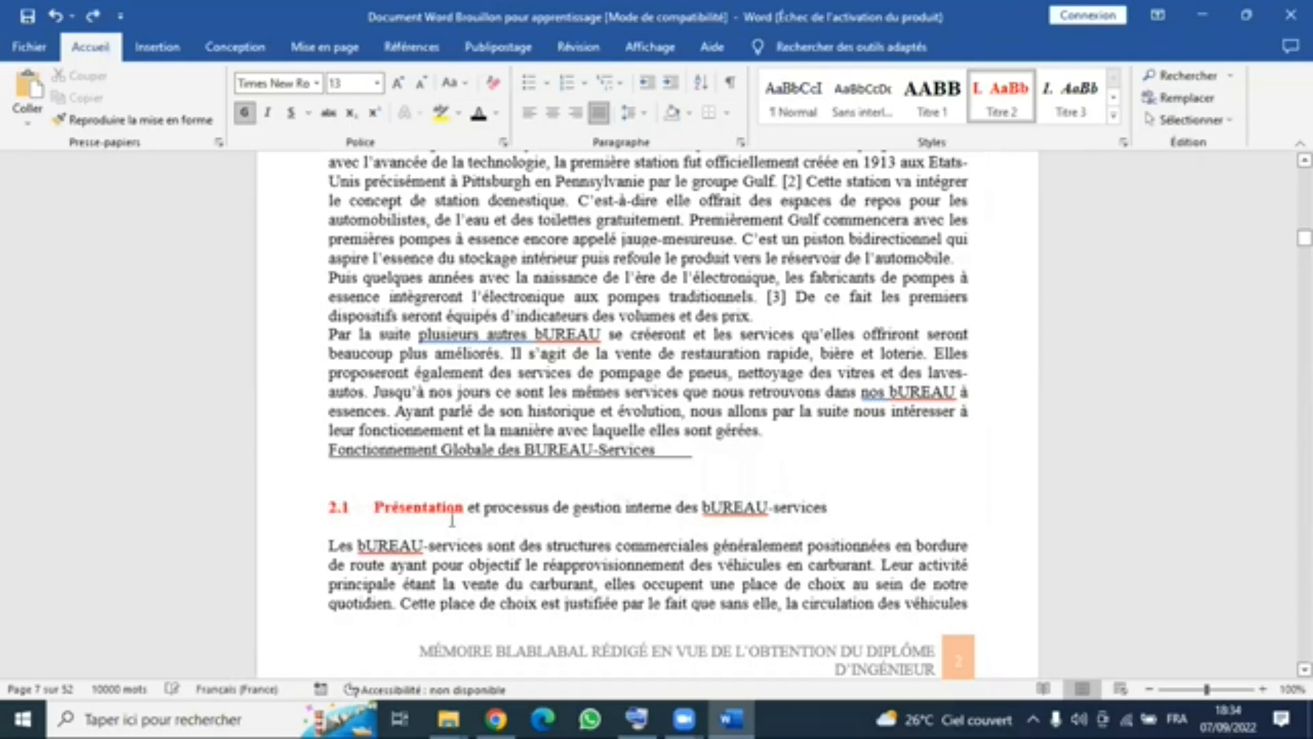
- Delete the manual number 2.1 and its spacing in front of the Présentation et processus de gestion interne heading
key(BackSpace)
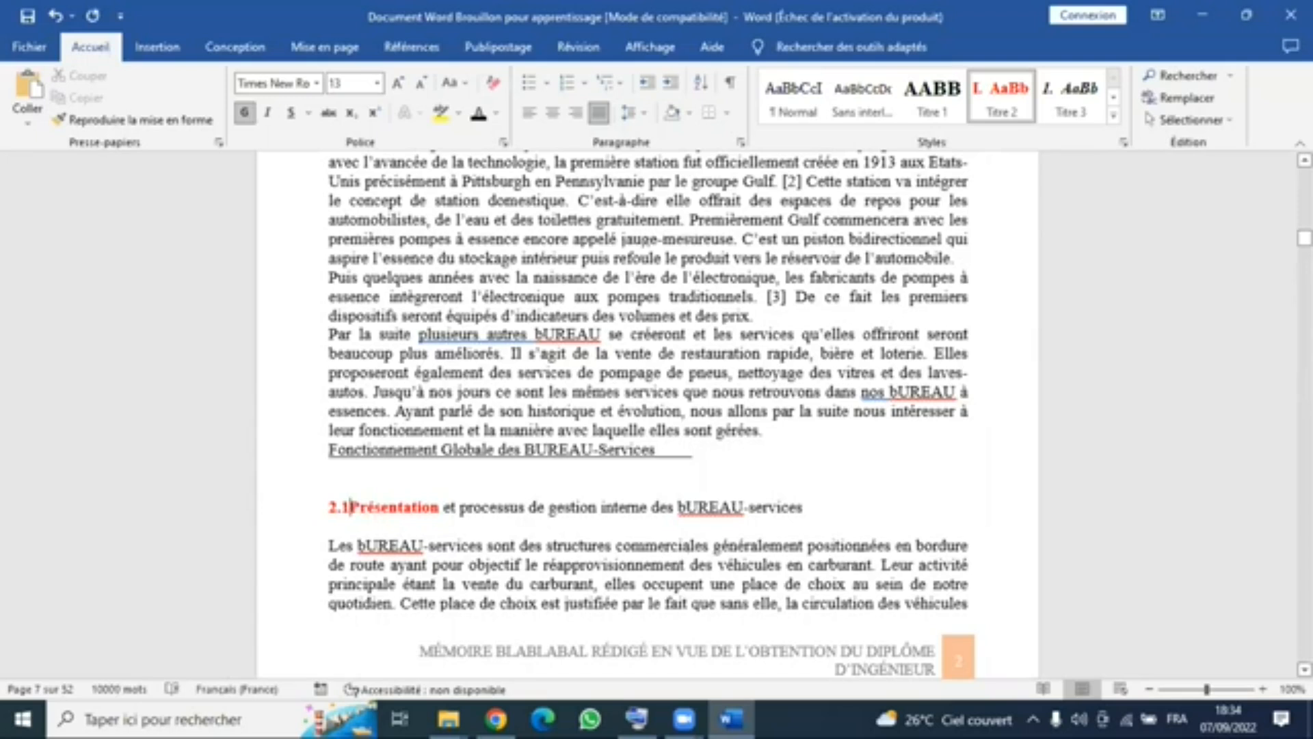
key(BackSpace)
key(BackSpace)
key(BackSpace)
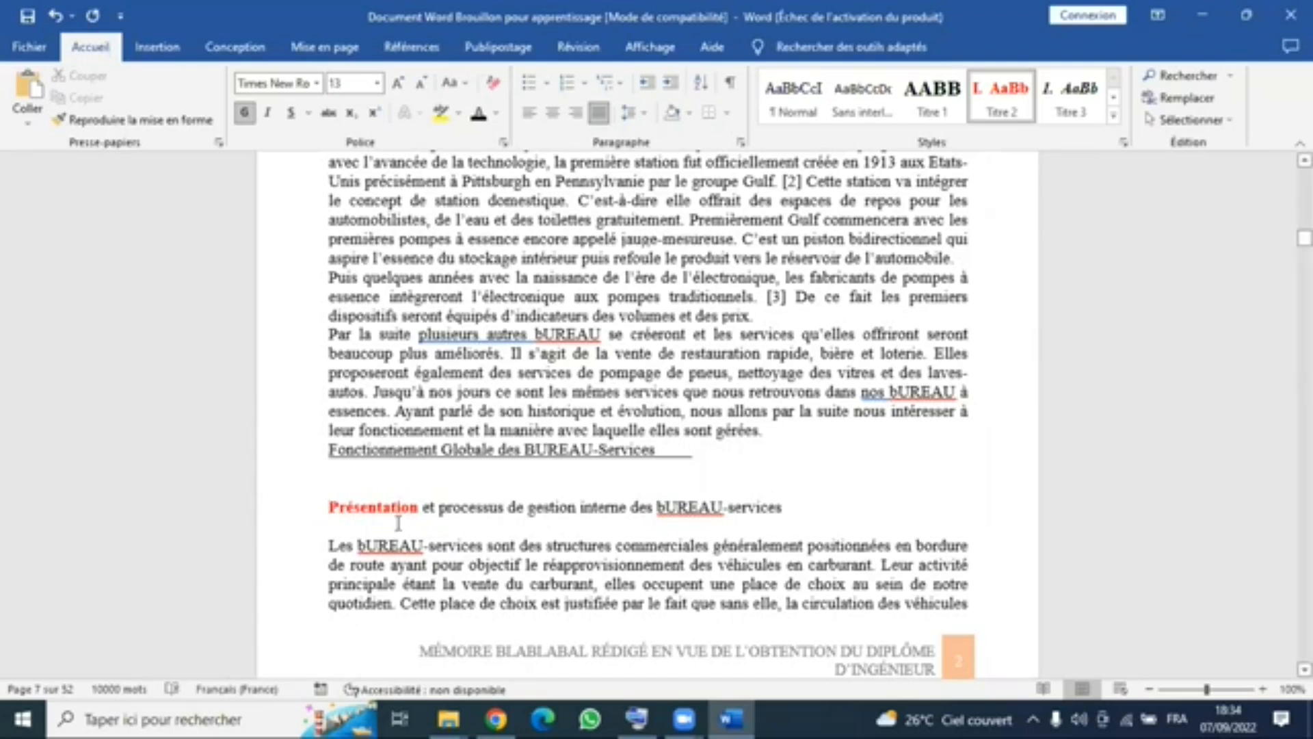
- Apply the Titre 3 style to the heading Présentation et processus de gestion interne des bUREAU-services
drag(806, 505, 331, 521)
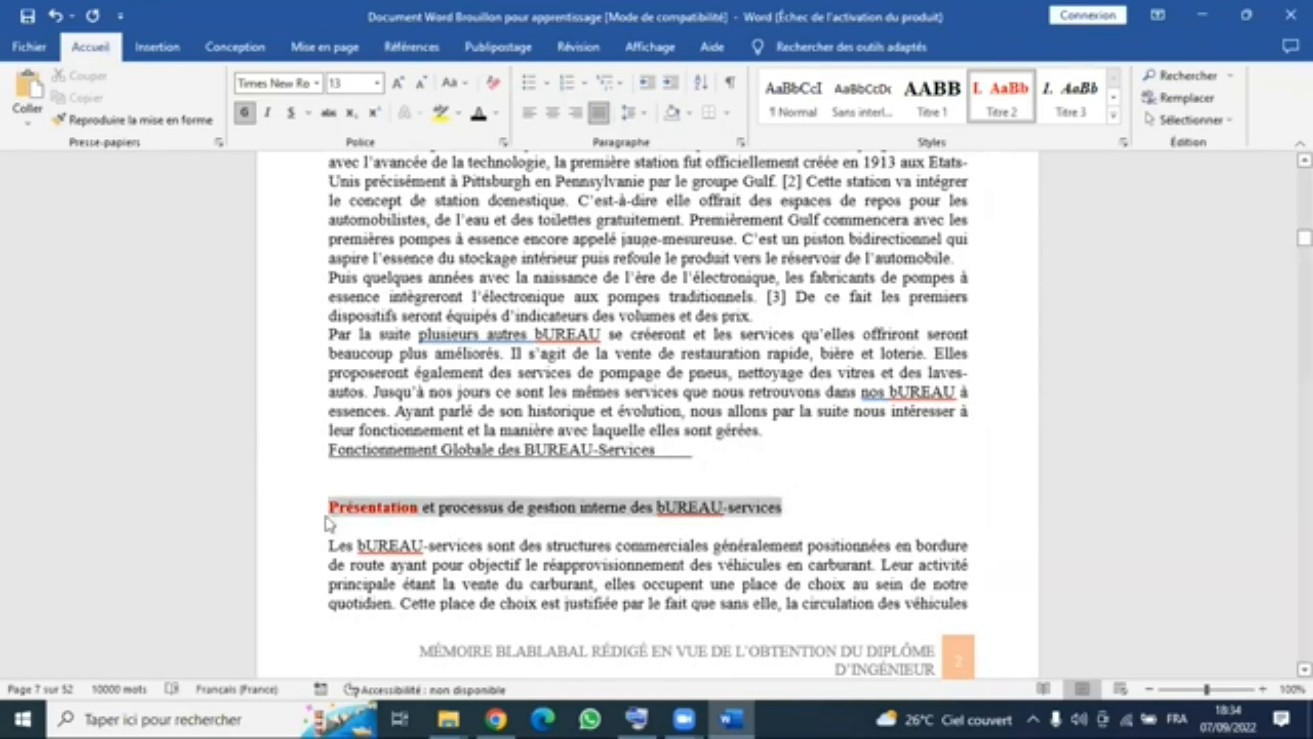
click(1066, 109)
click(1067, 113)
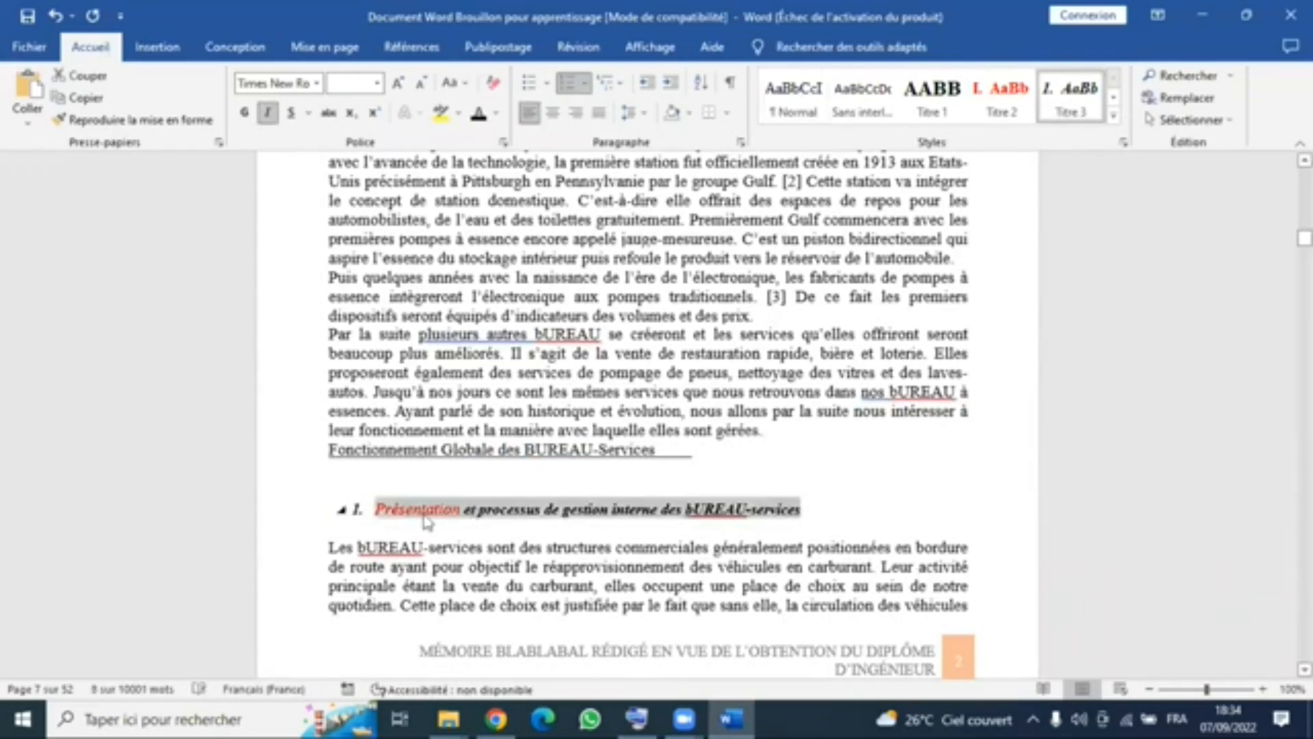
- Review the formatting settings of the Titre 3 style and accept them without changes
right_click(1072, 111)
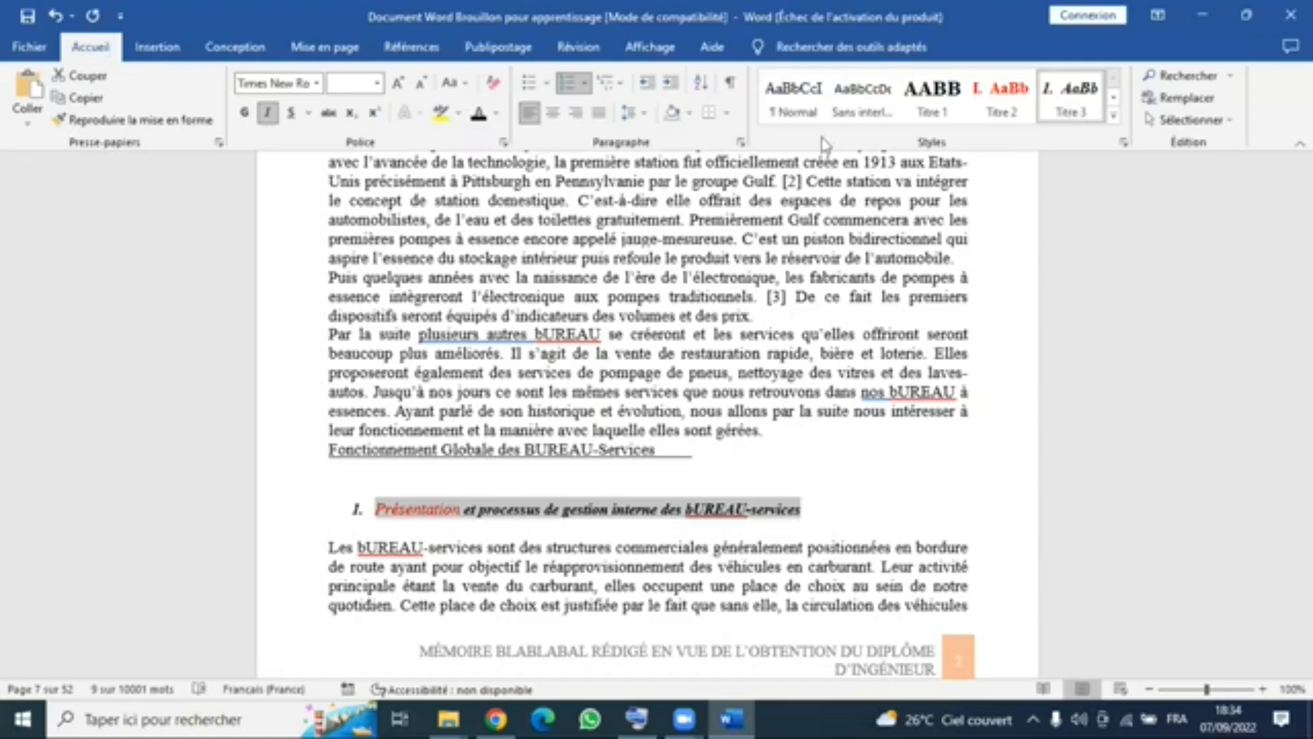
click(728, 261)
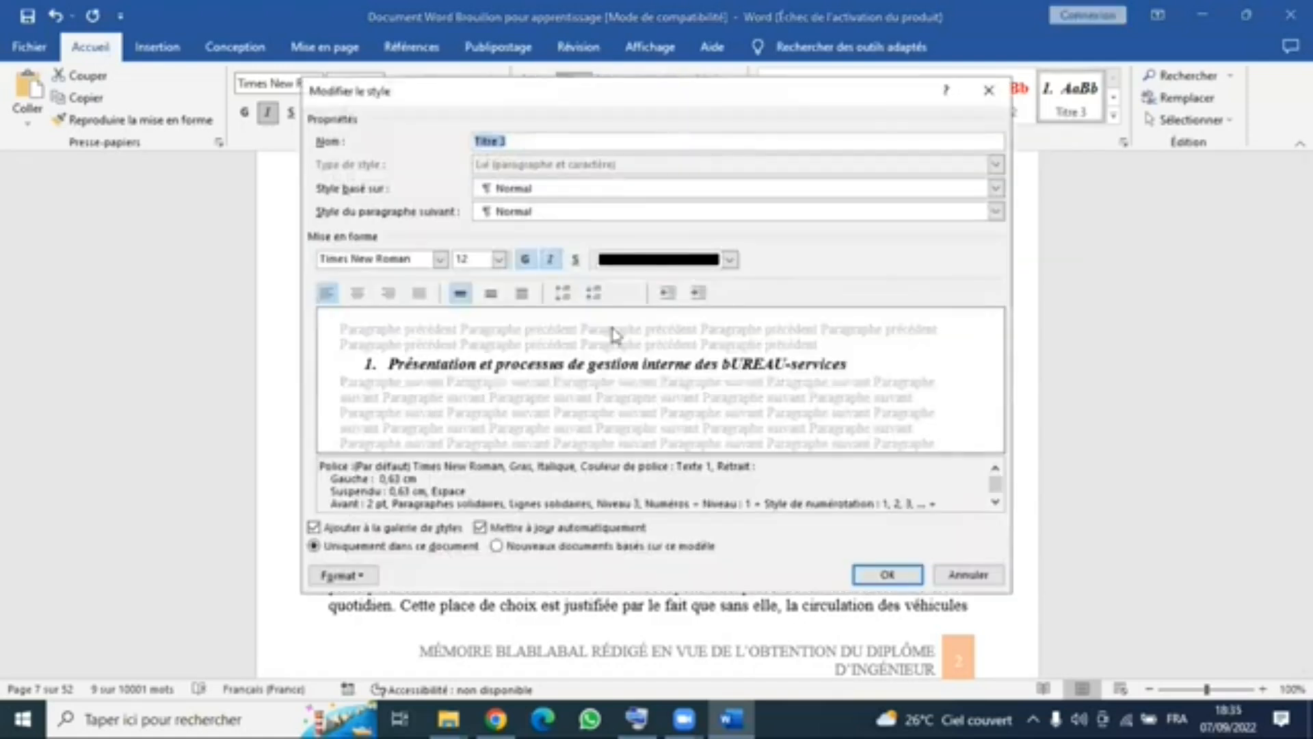
click(696, 396)
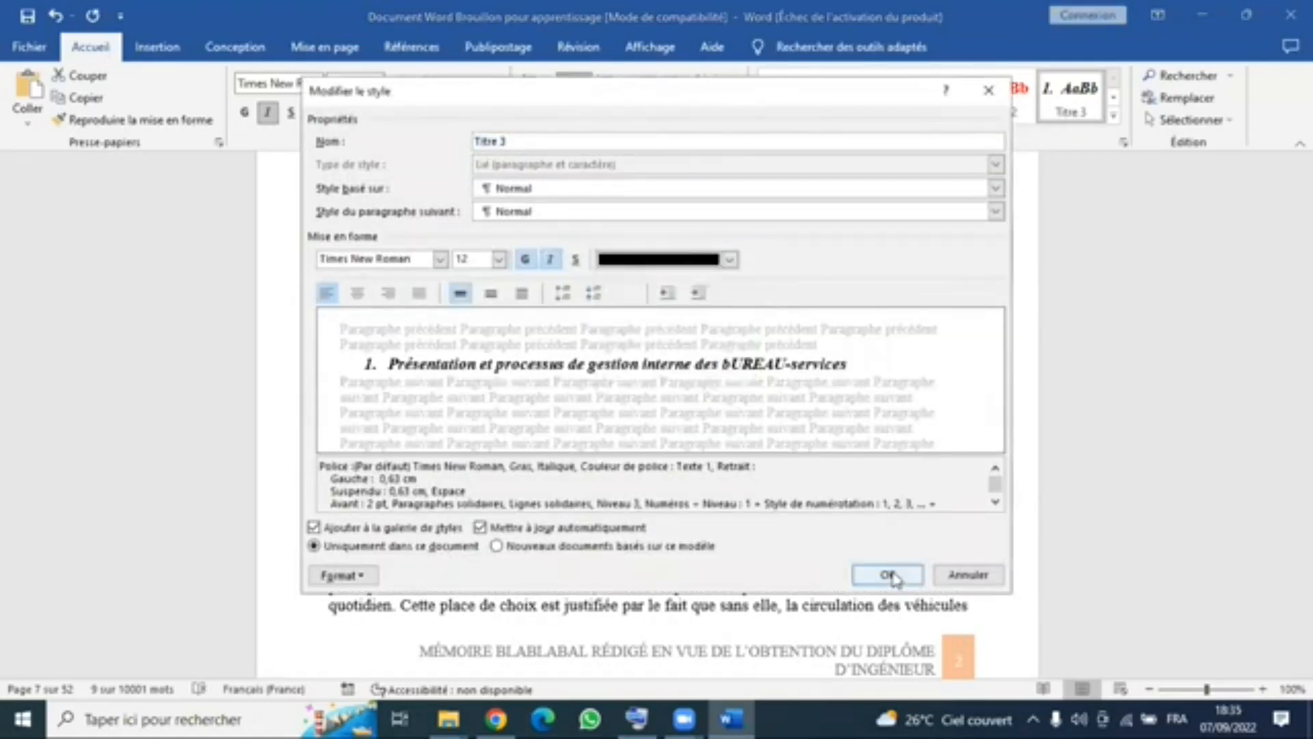
click(892, 576)
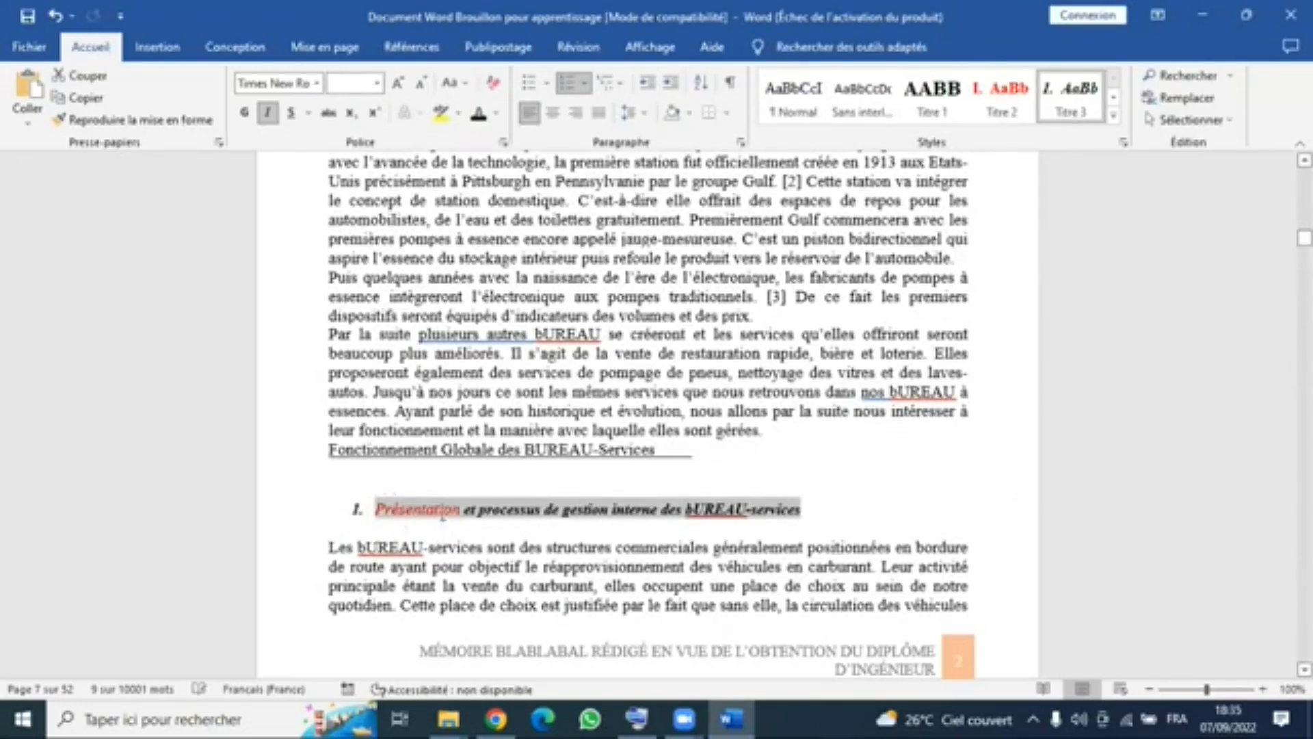
- Make the word Présentation in the Titre 3 heading black and bold to match the rest of the heading
click(449, 506)
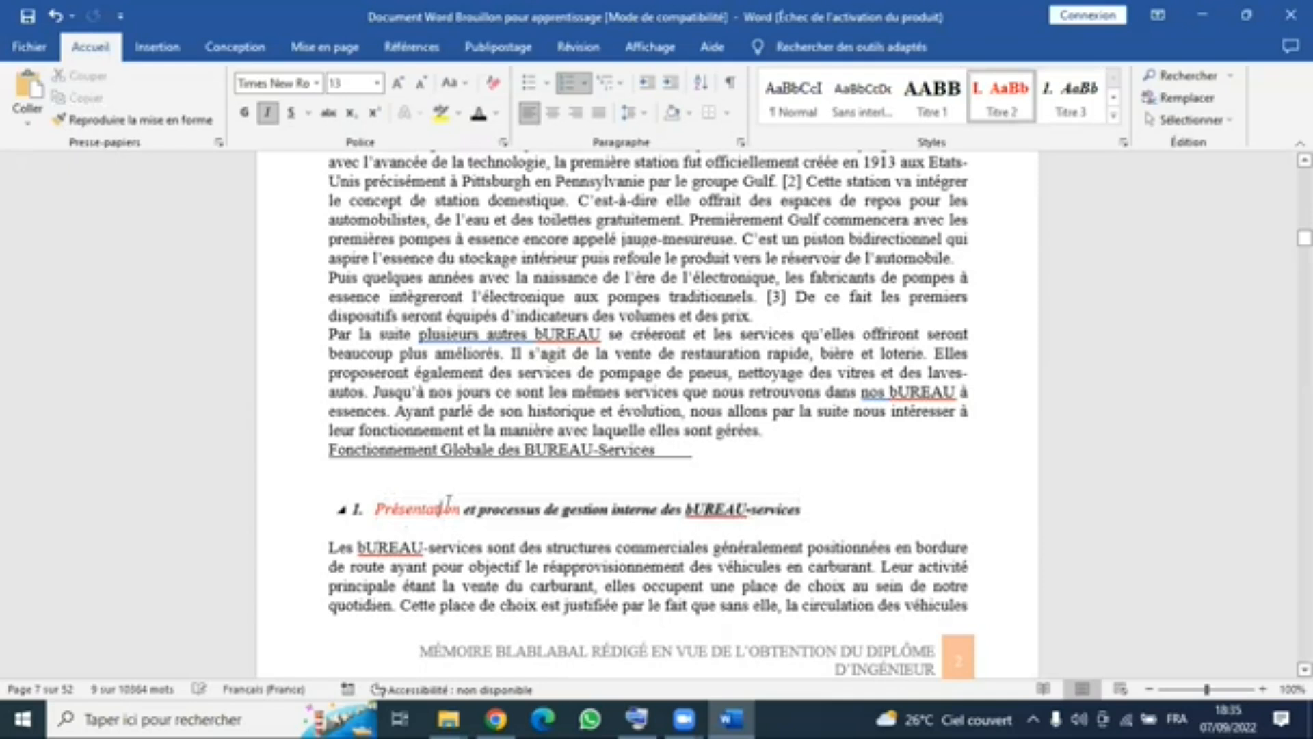
double_click(420, 507)
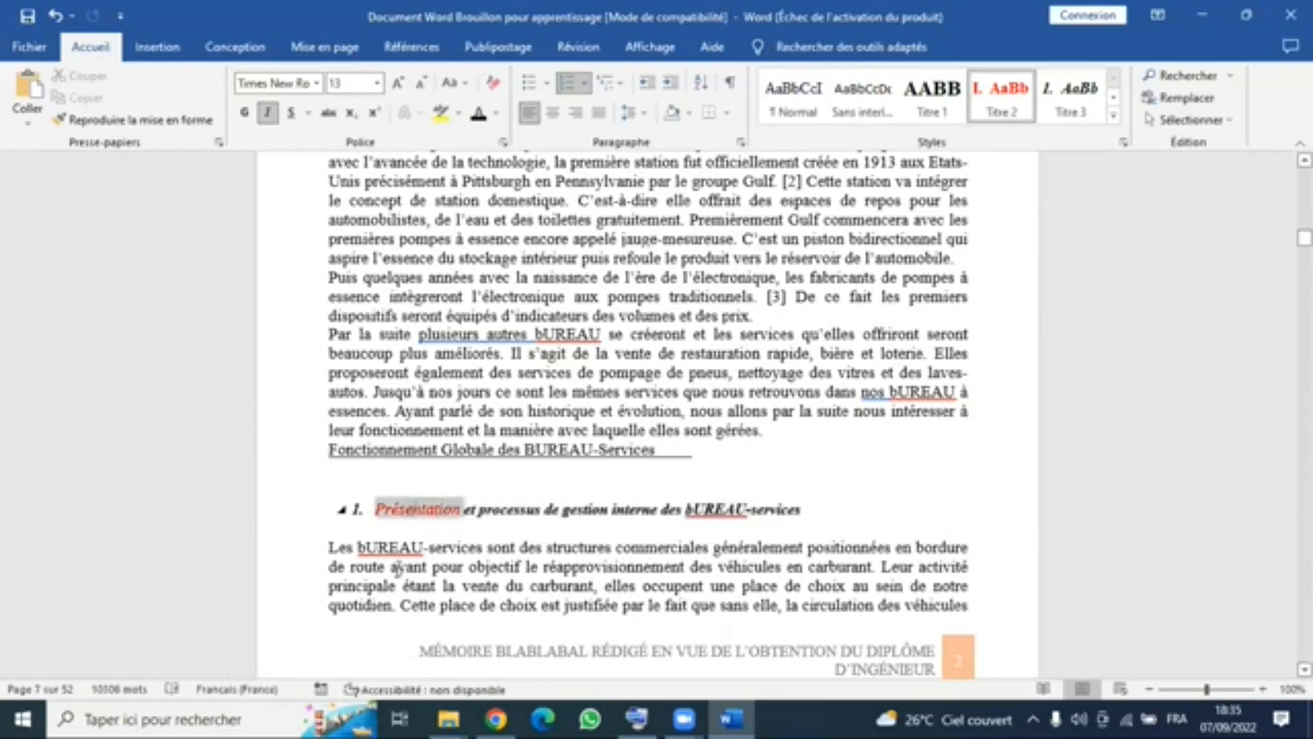
click(479, 115)
click(248, 114)
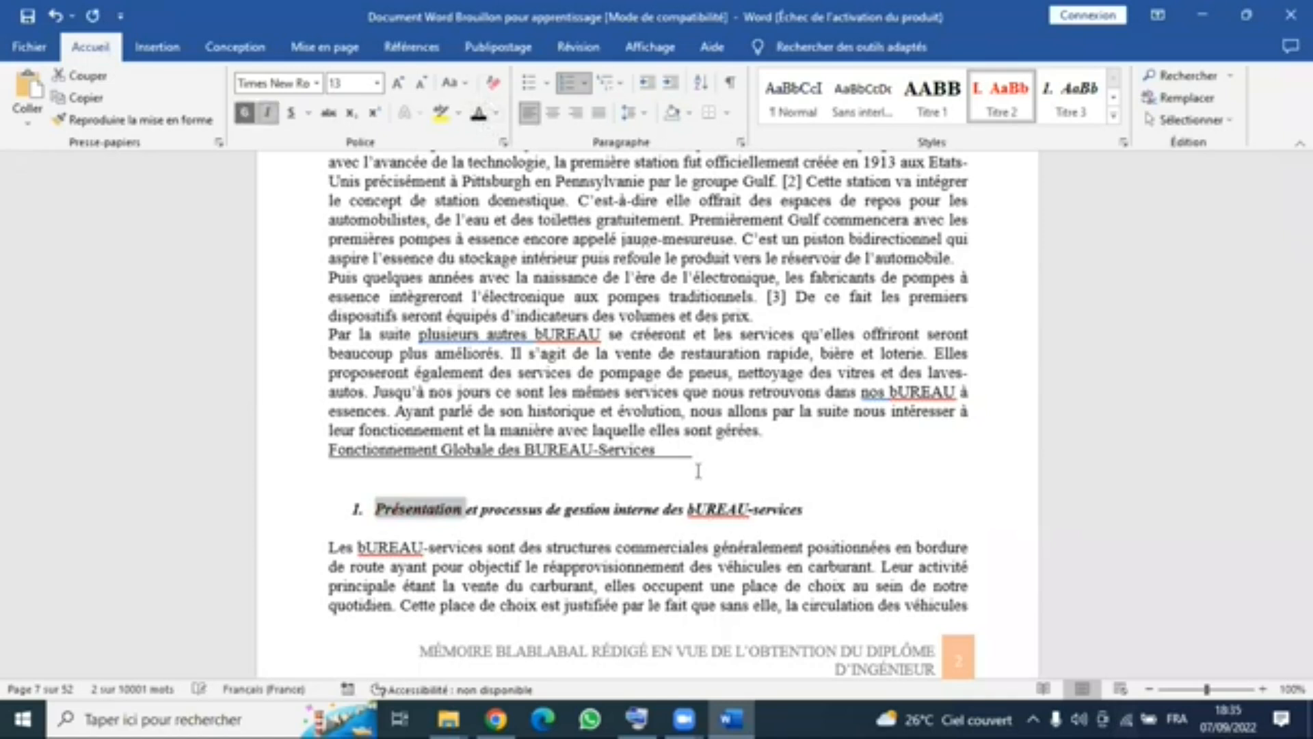
- Apply the Titre 3 style to the heading Présentation des différents acteurs d’une bUREAU
click(811, 511)
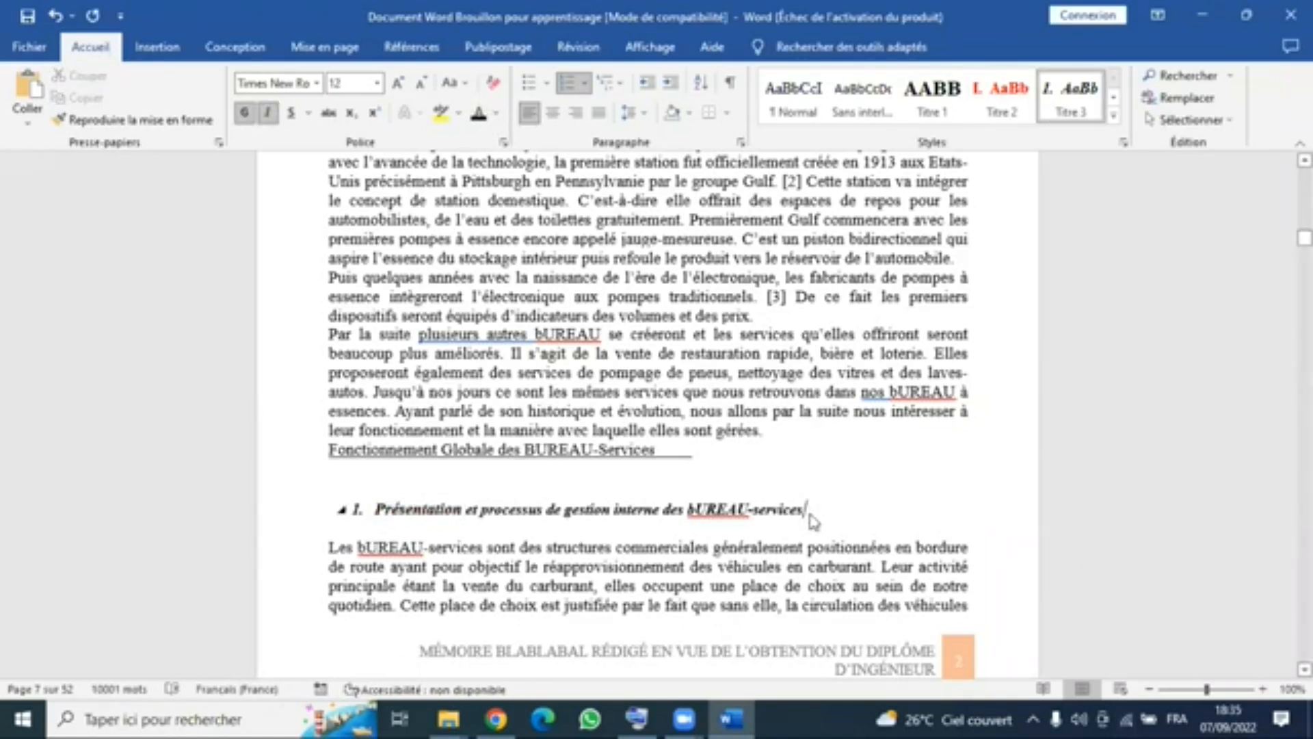
scroll(813, 521, down, 4)
scroll(472, 348, down, 8)
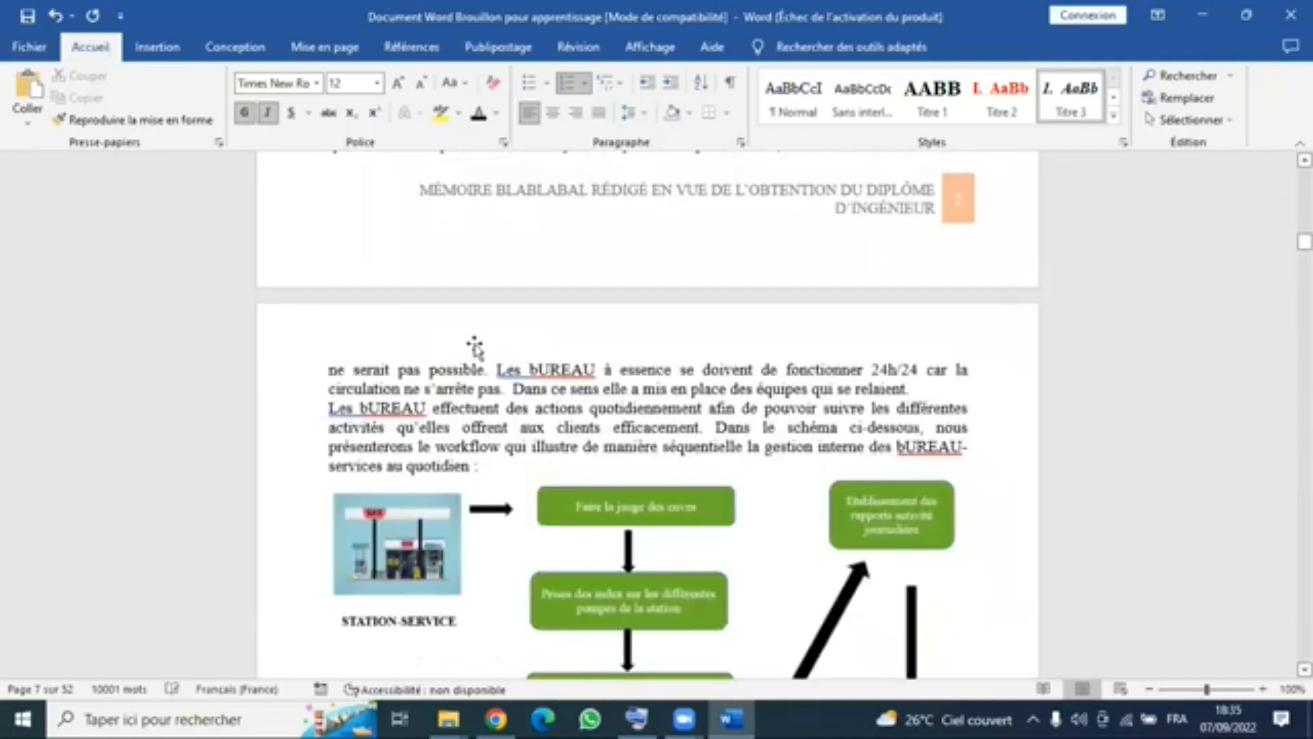
scroll(536, 419, down, 12)
scroll(533, 418, down, 12)
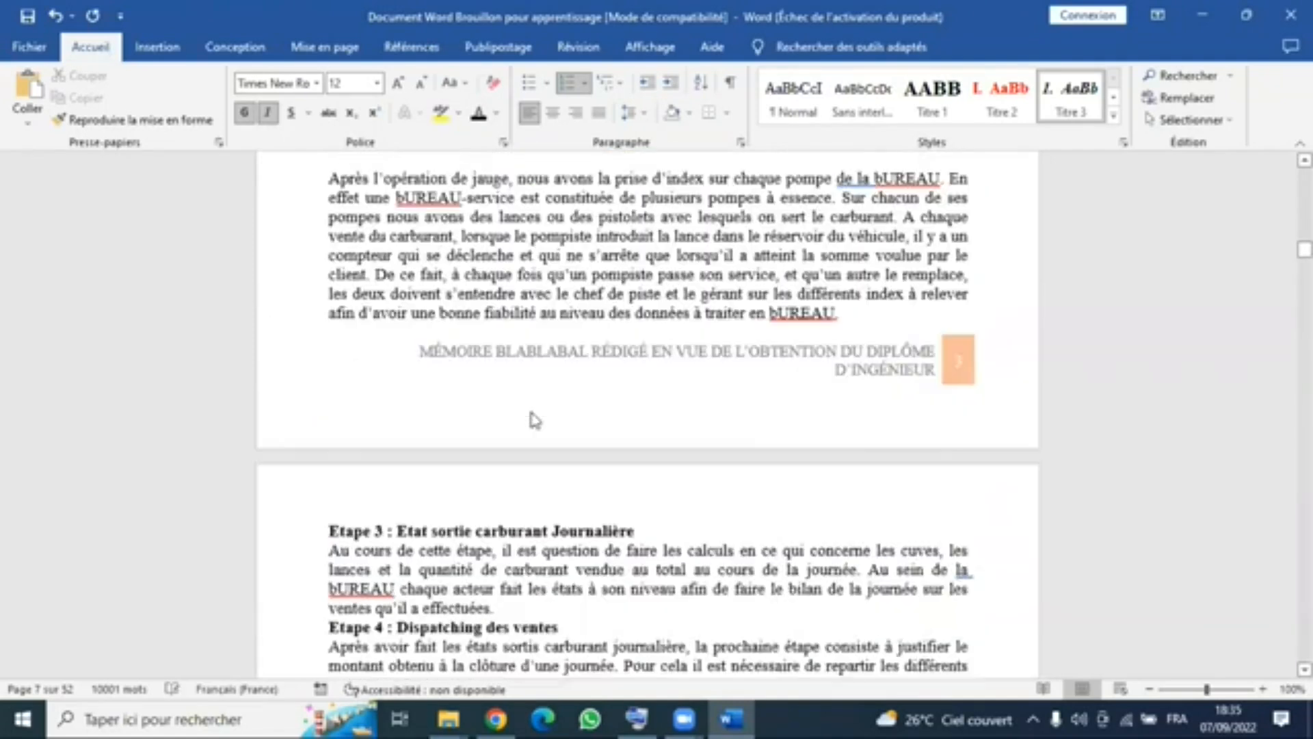
scroll(533, 411, down, 11)
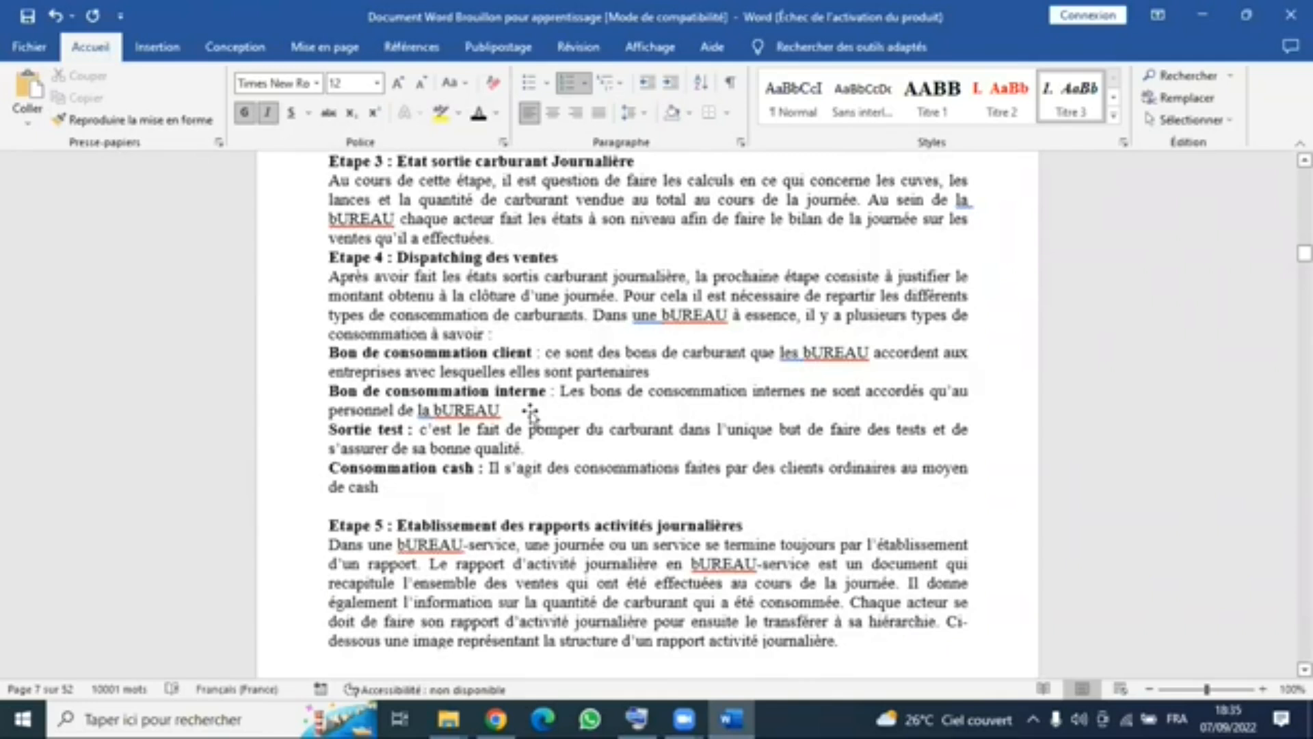
scroll(531, 413, down, 20)
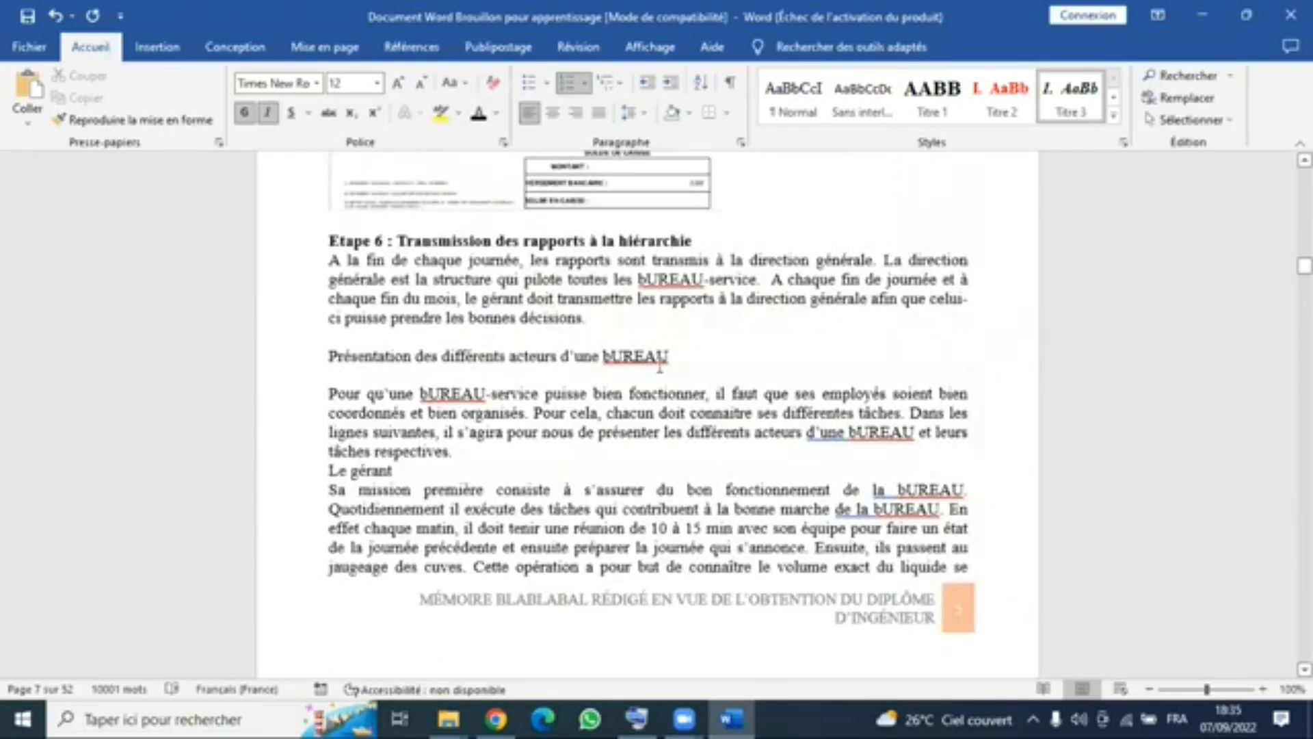
drag(685, 358, 327, 350)
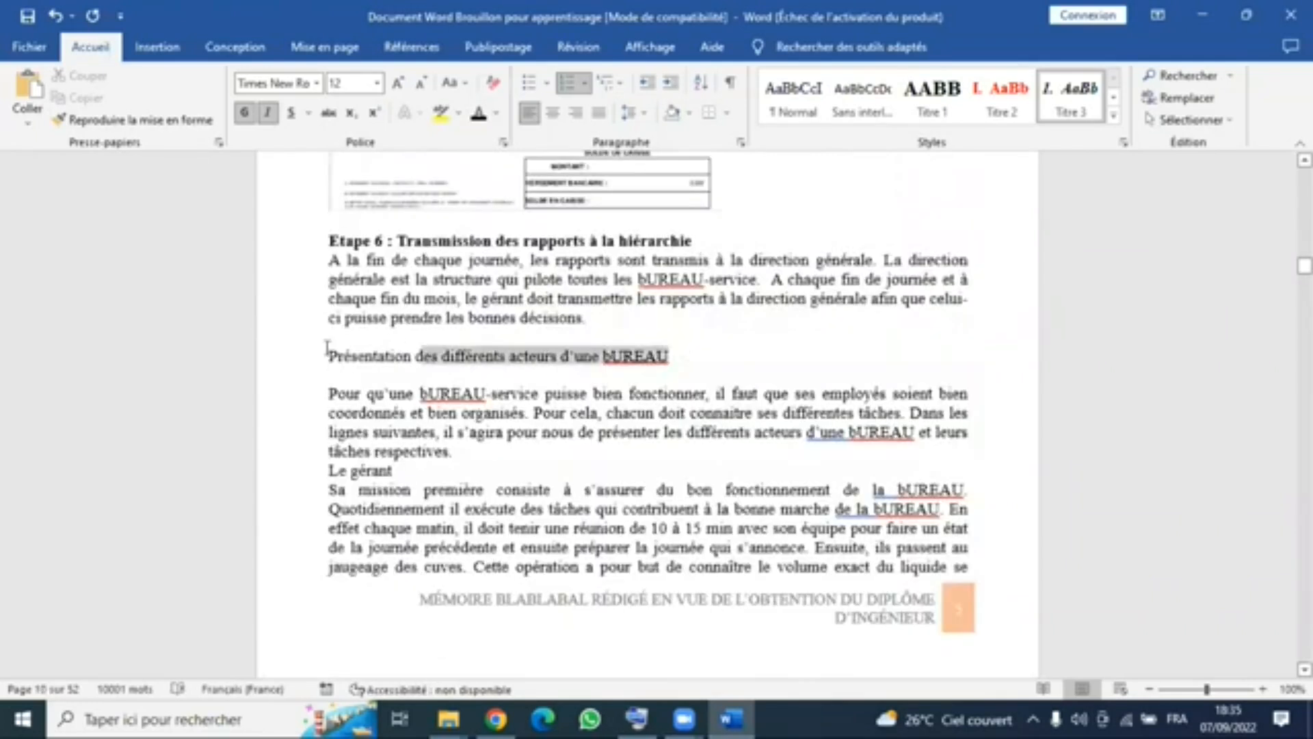
click(1076, 112)
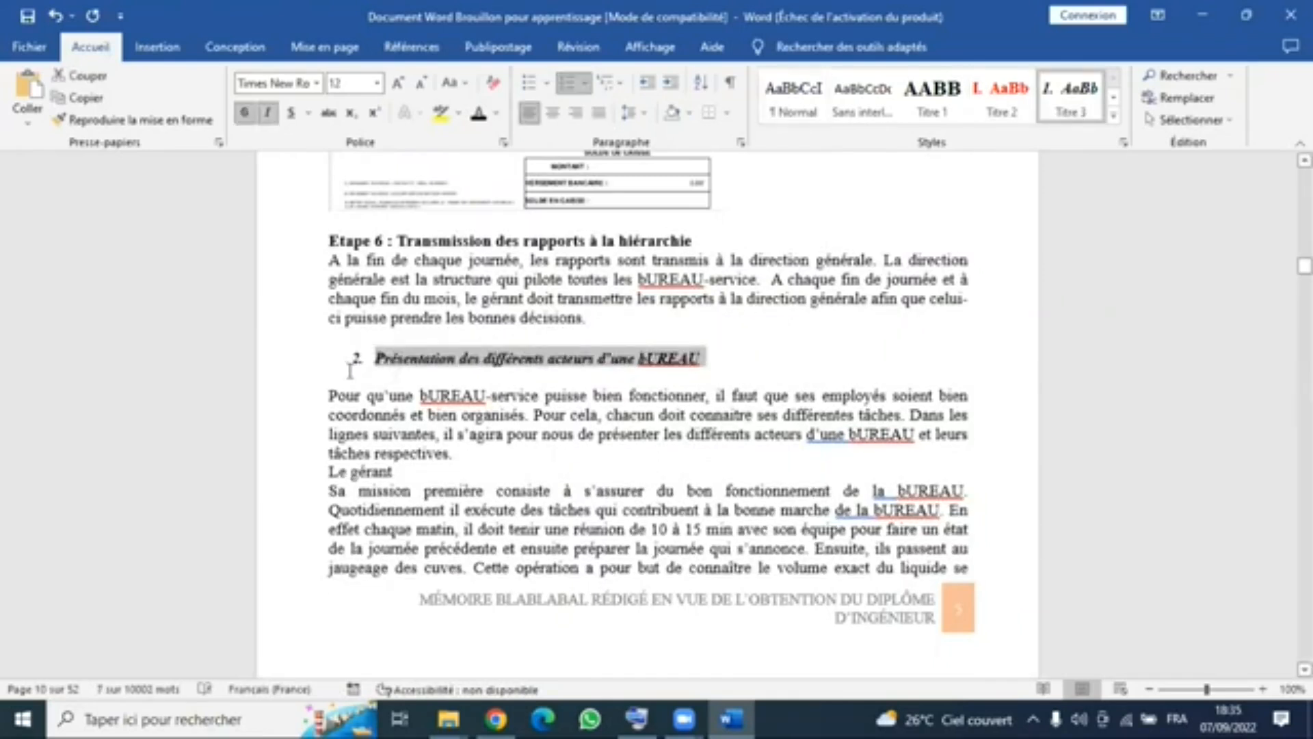
- Remove the manual number 3, its spacing and the extra blank line before the heading Présentation du concept d’ERP
scroll(775, 513, down, 2)
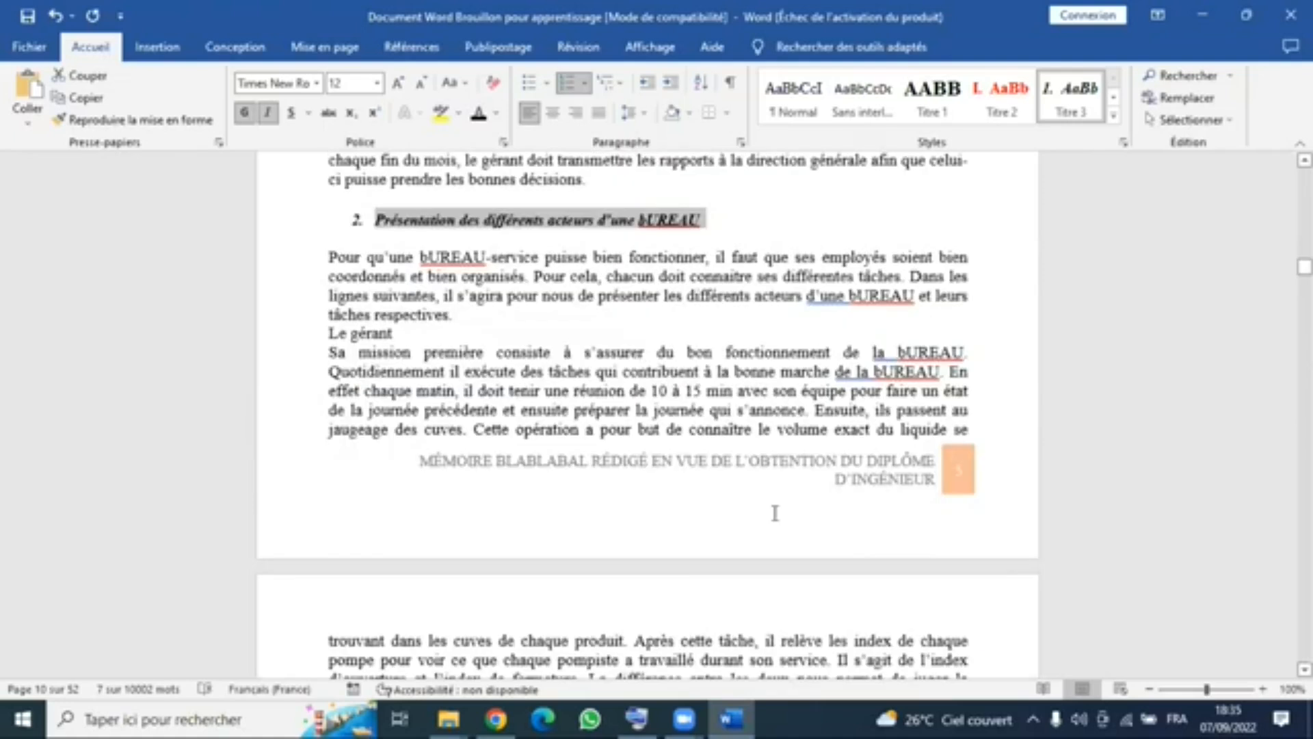
scroll(663, 413, down, 7)
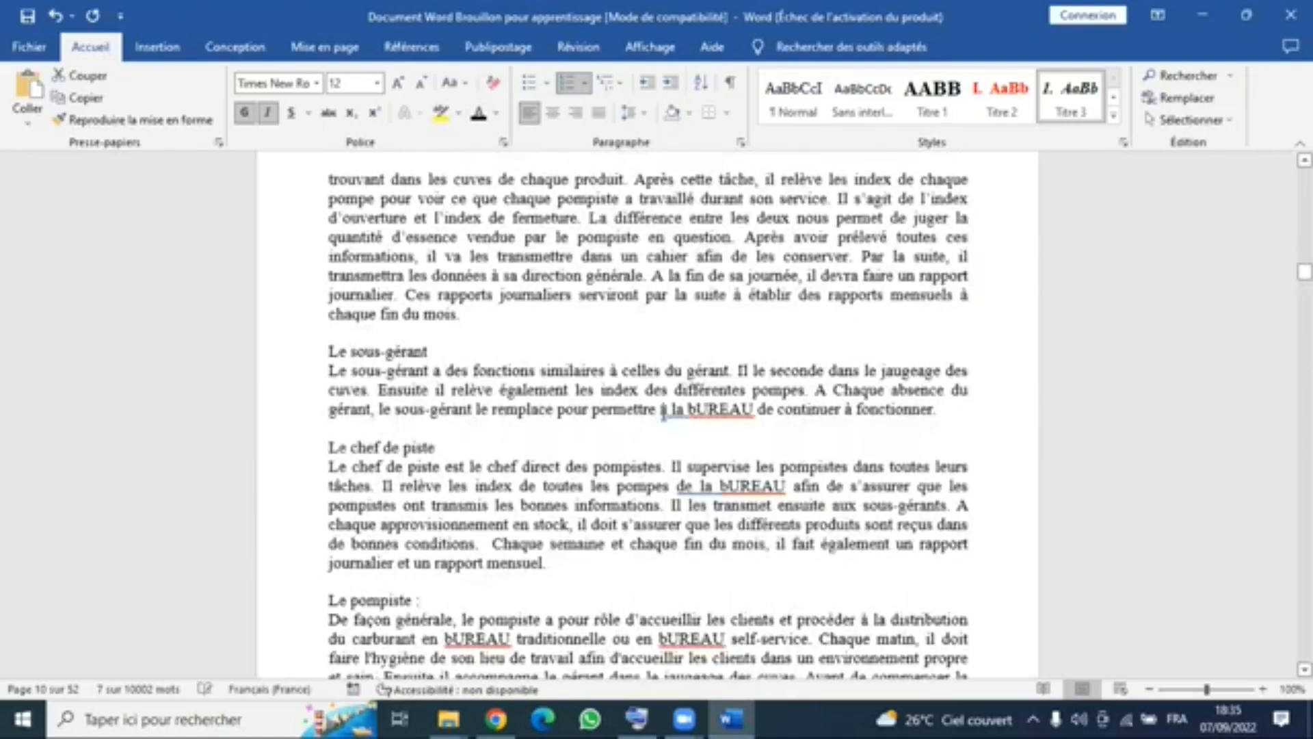
scroll(662, 413, down, 3)
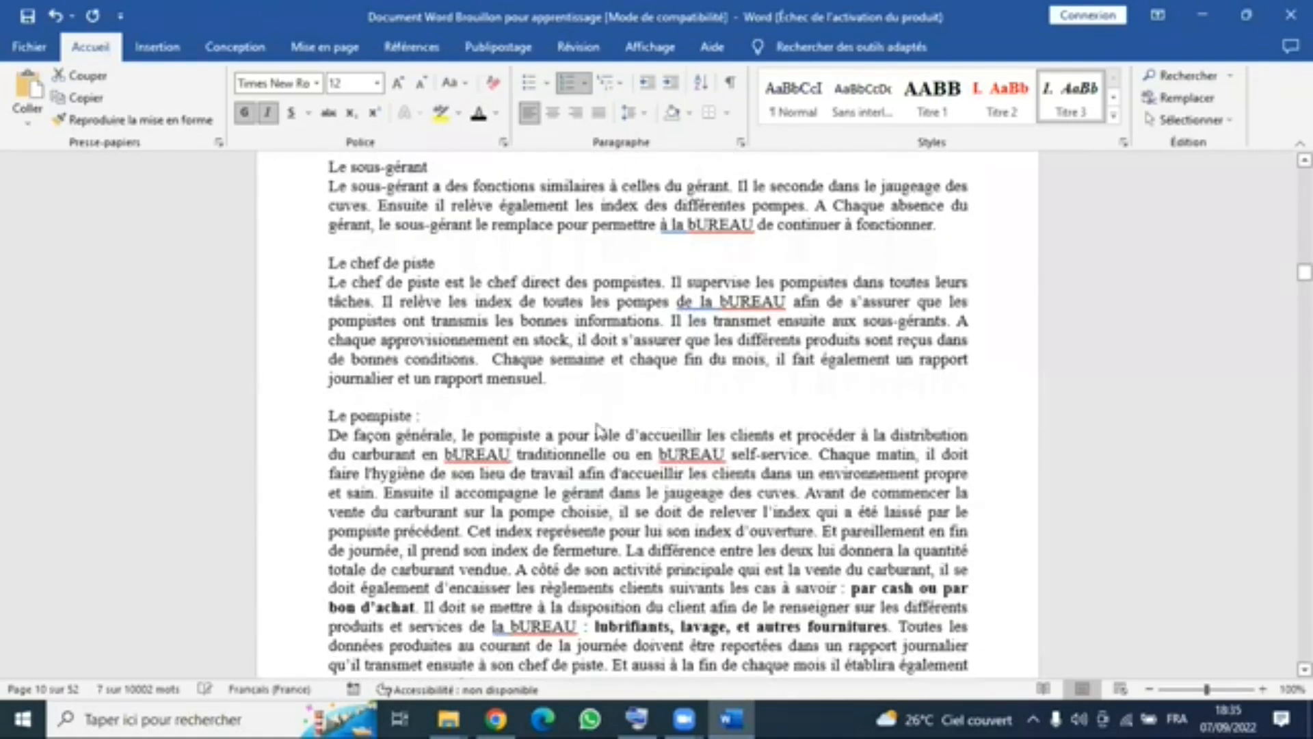
scroll(595, 428, down, 7)
scroll(590, 429, down, 9)
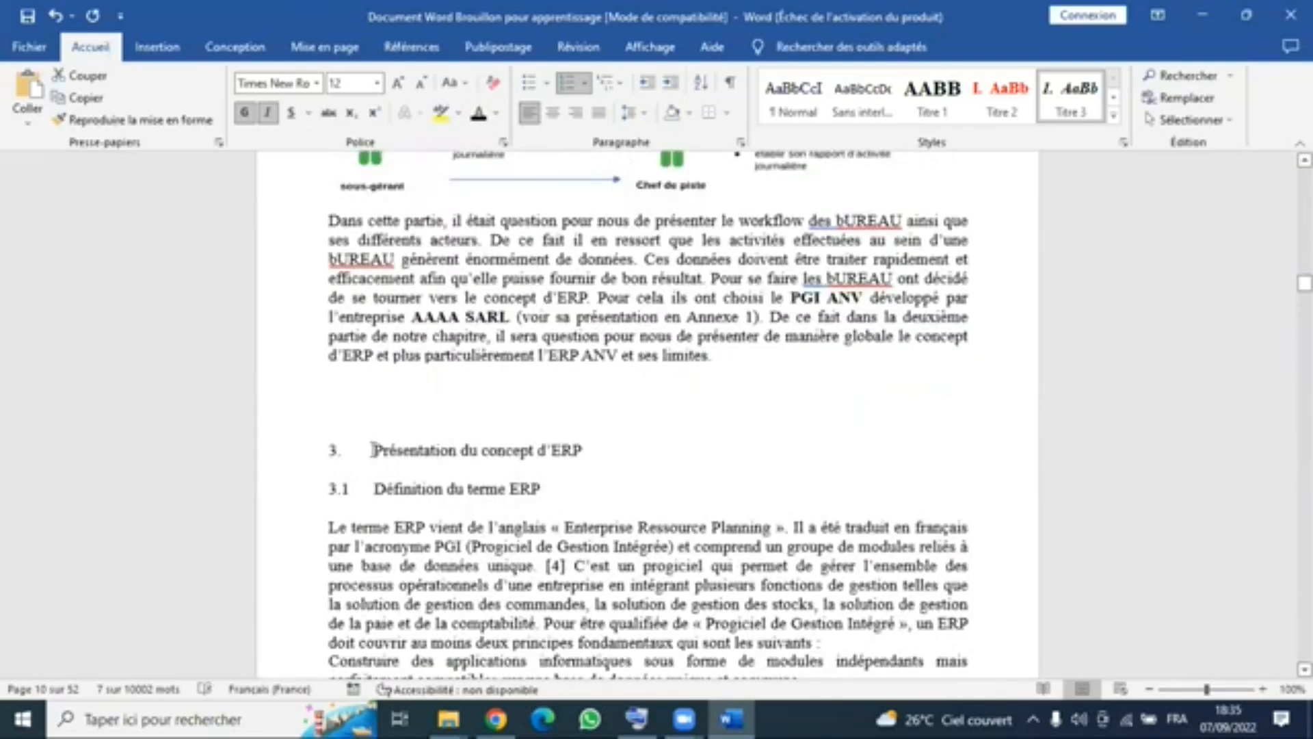
key(BackSpace)
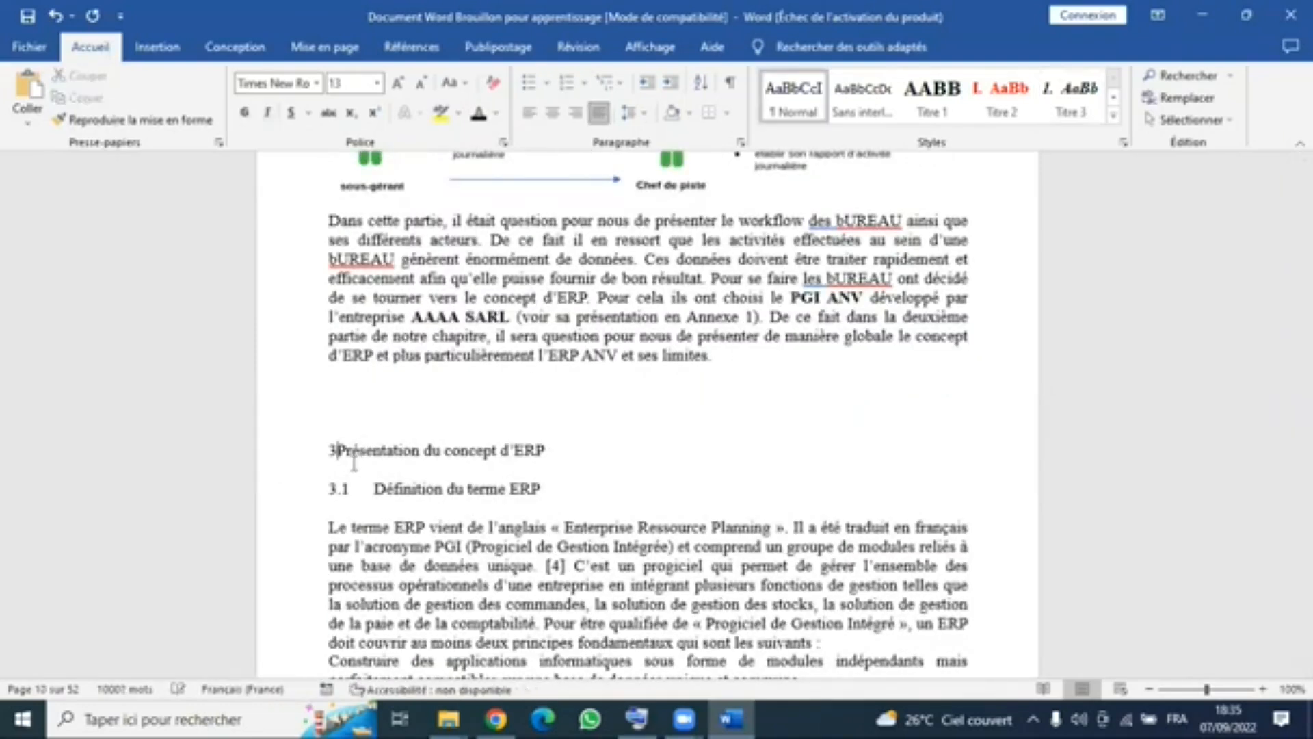
key(BackSpace)
key(BackSpace)
key(BackSpace)
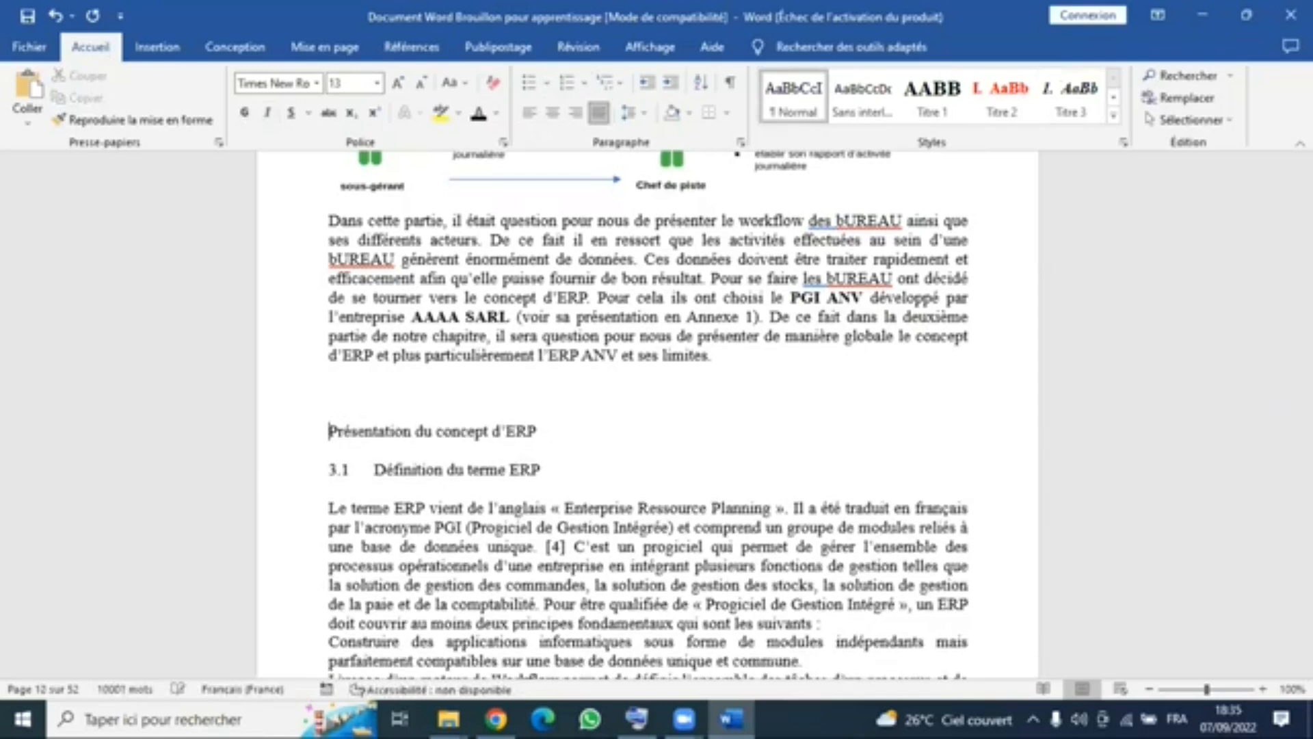
- Apply the Titre 3 style to the heading Présentation du concept d’ERP
drag(319, 405, 542, 413)
click(1070, 100)
click(541, 450)
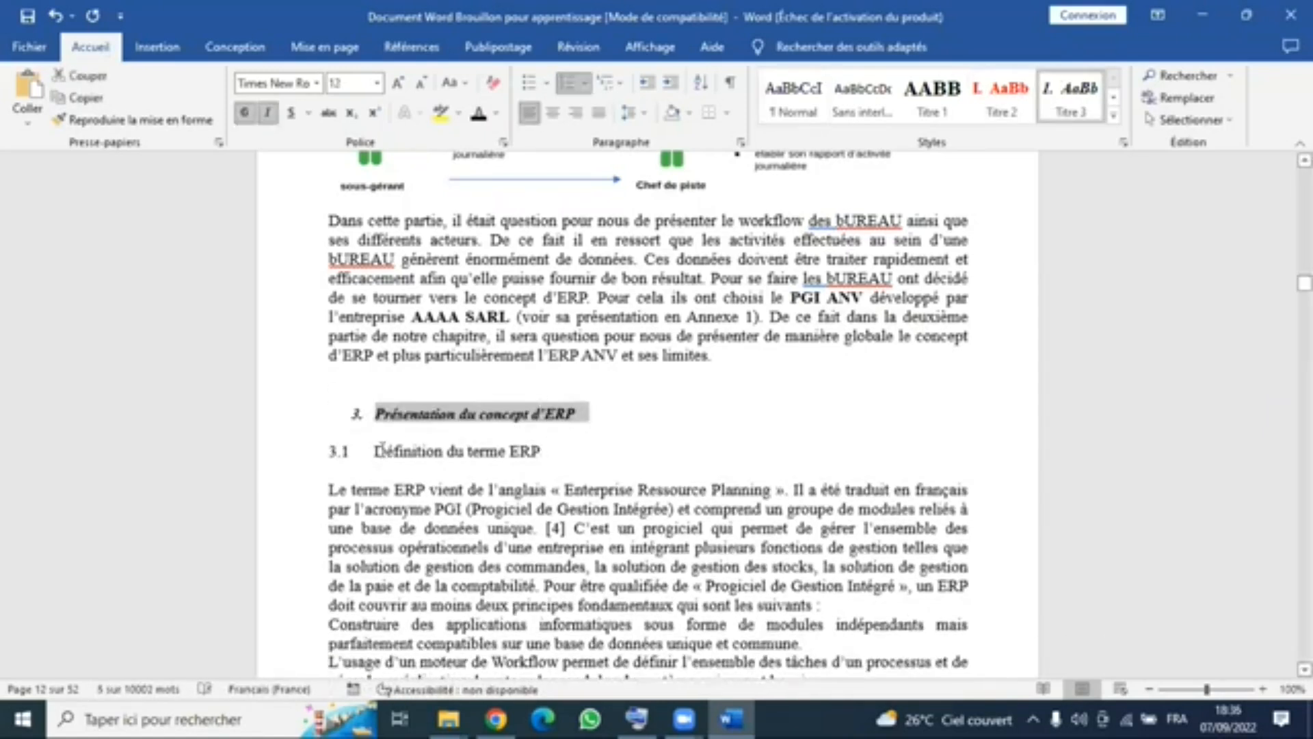
- Delete the manual number 3.1 and its spacing in front of the heading Définition du terme ERP
click(347, 453)
key(Delete)
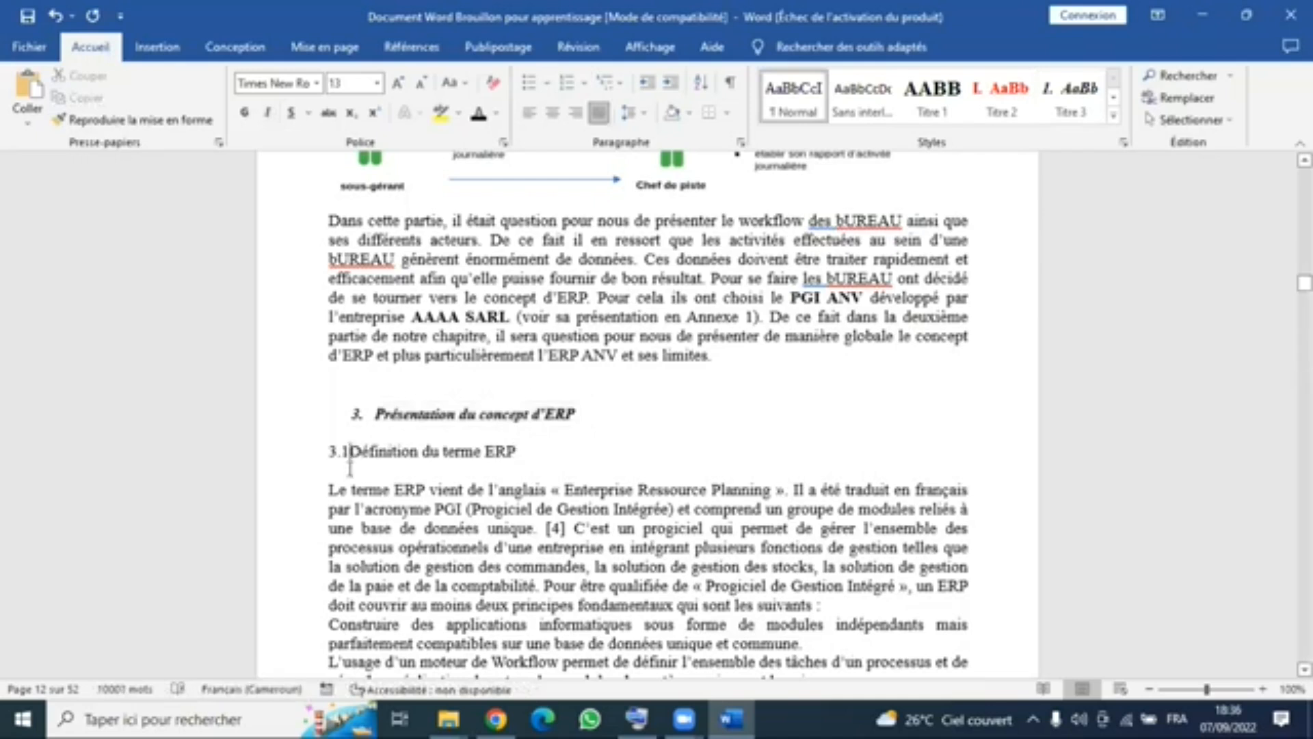
key(BackSpace)
key(BackSpace)
key(BackSpace)
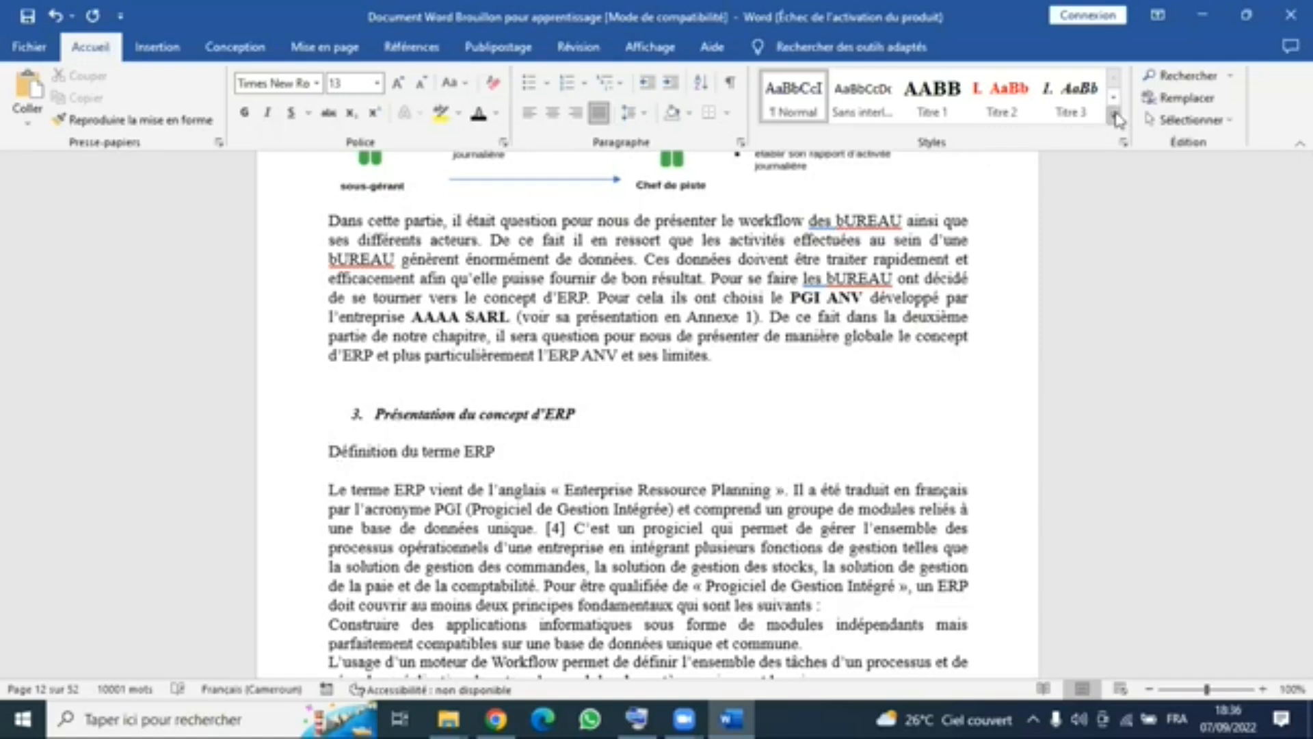
- Modify the Titre 4 style to Times New Roman, bold, underlined and standard dark blue, with automatic updating enabled
click(1113, 117)
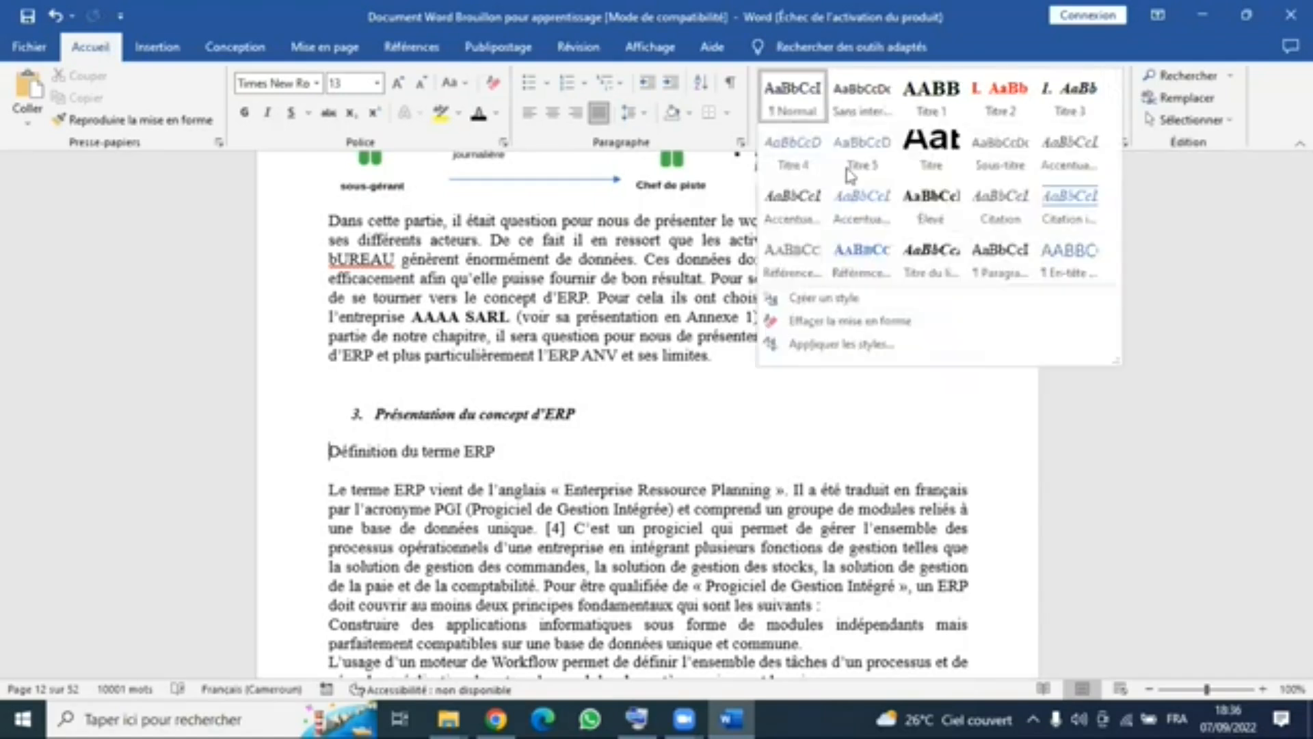
right_click(801, 170)
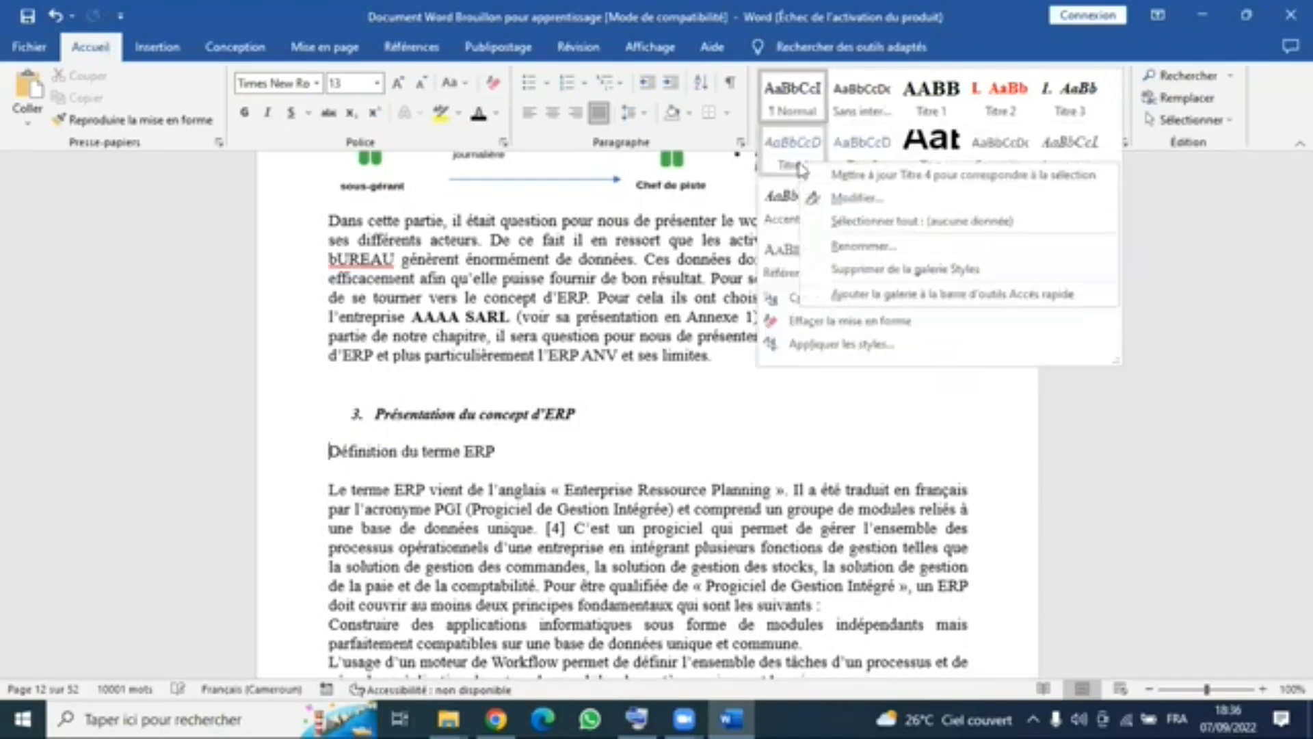
click(838, 204)
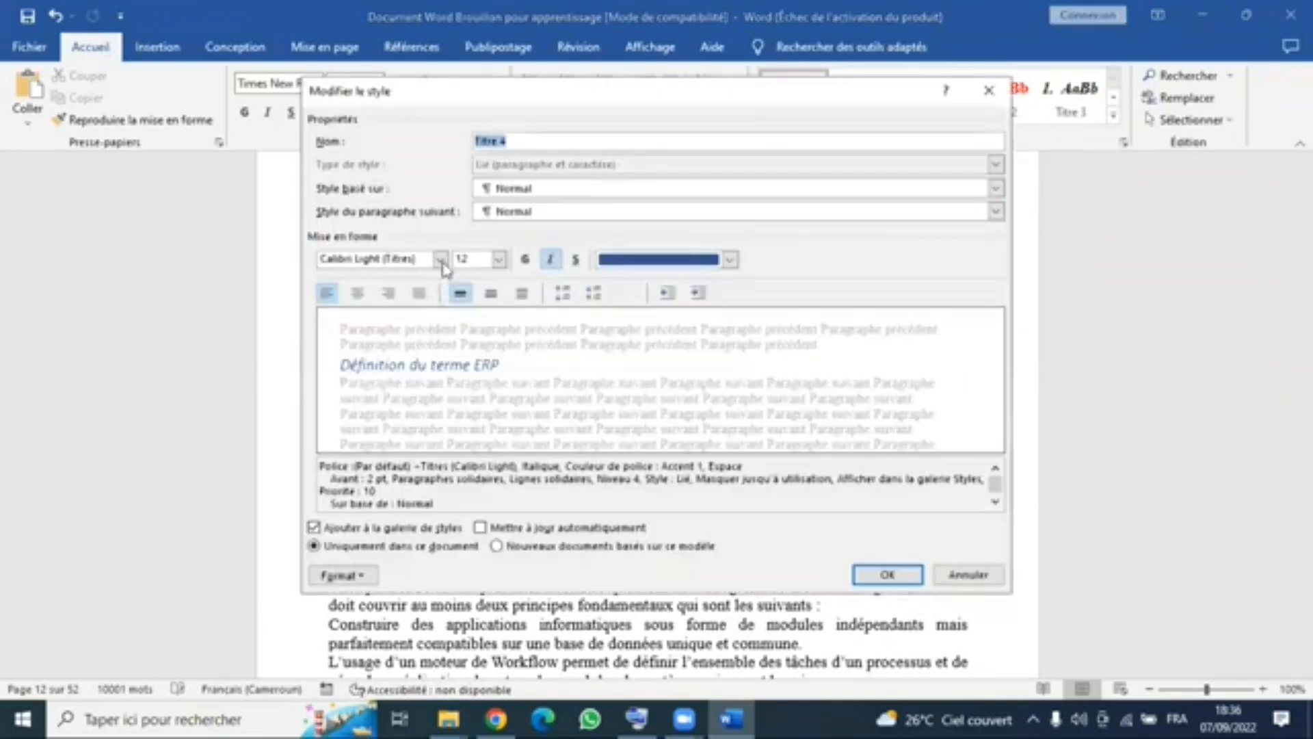
click(730, 259)
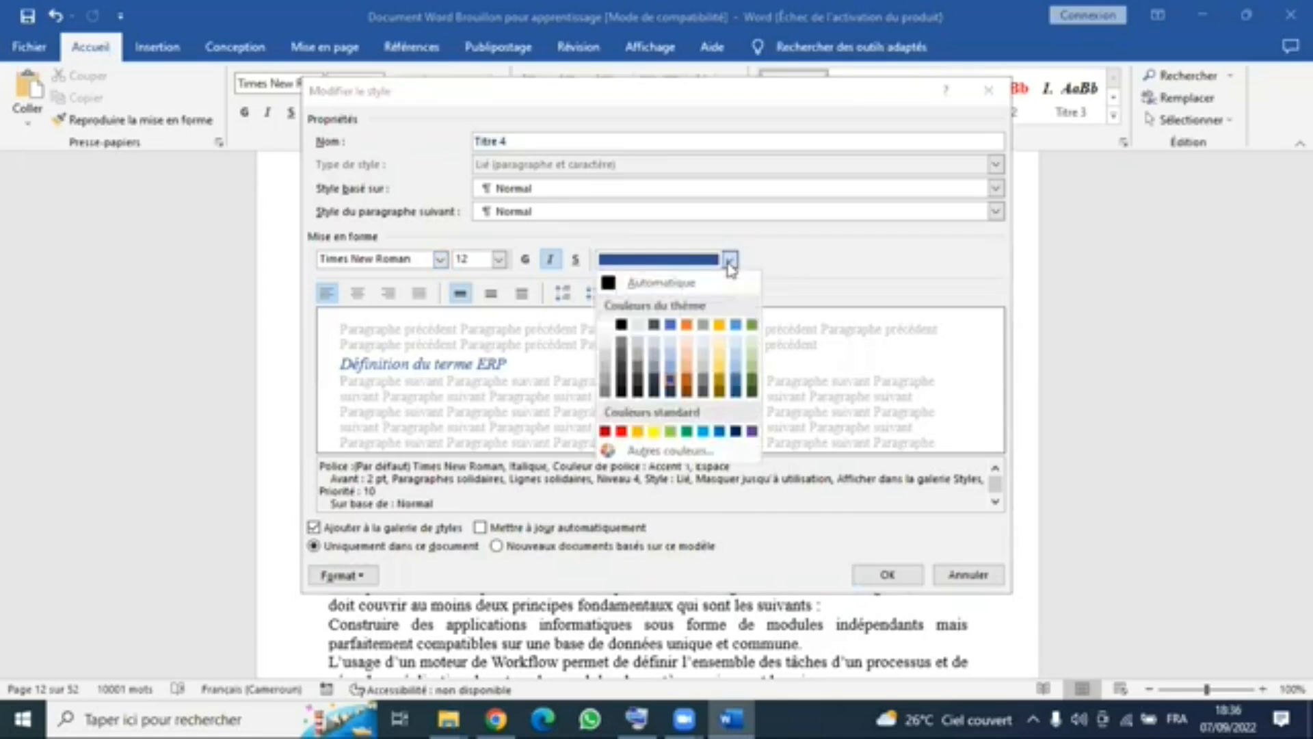
click(735, 431)
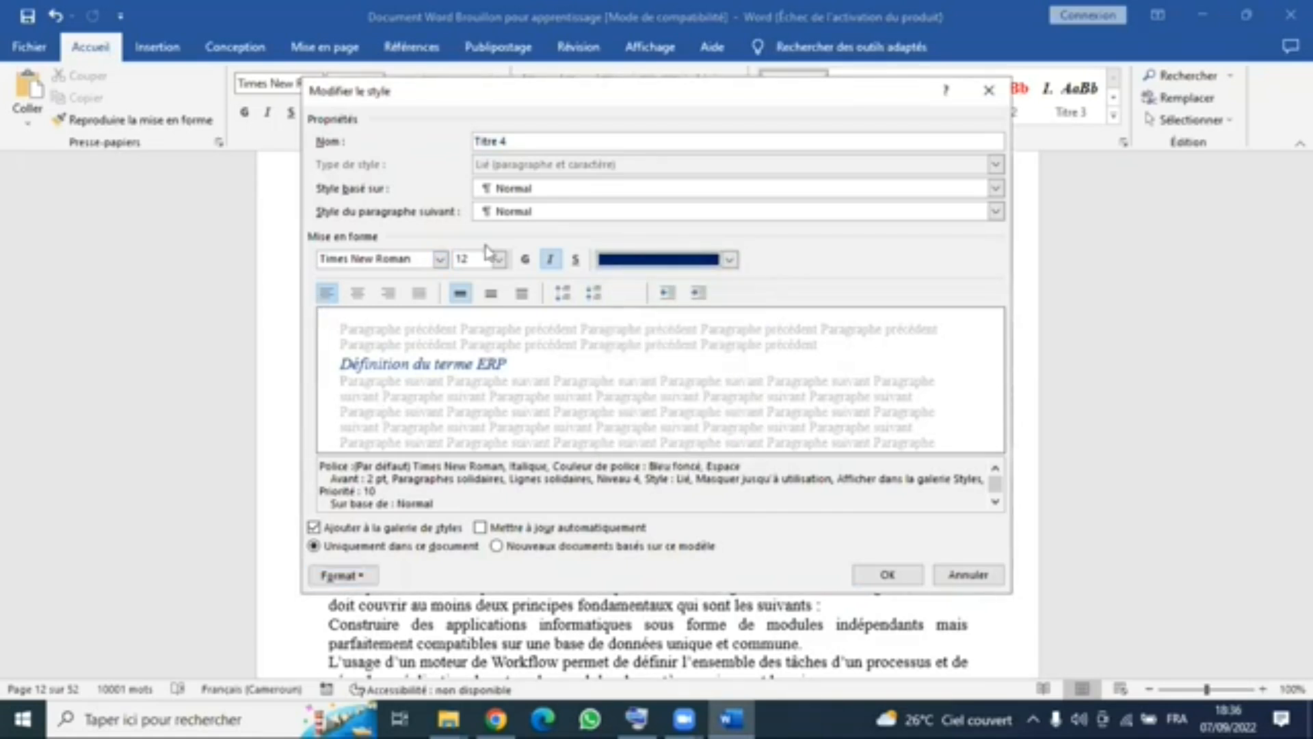
click(524, 260)
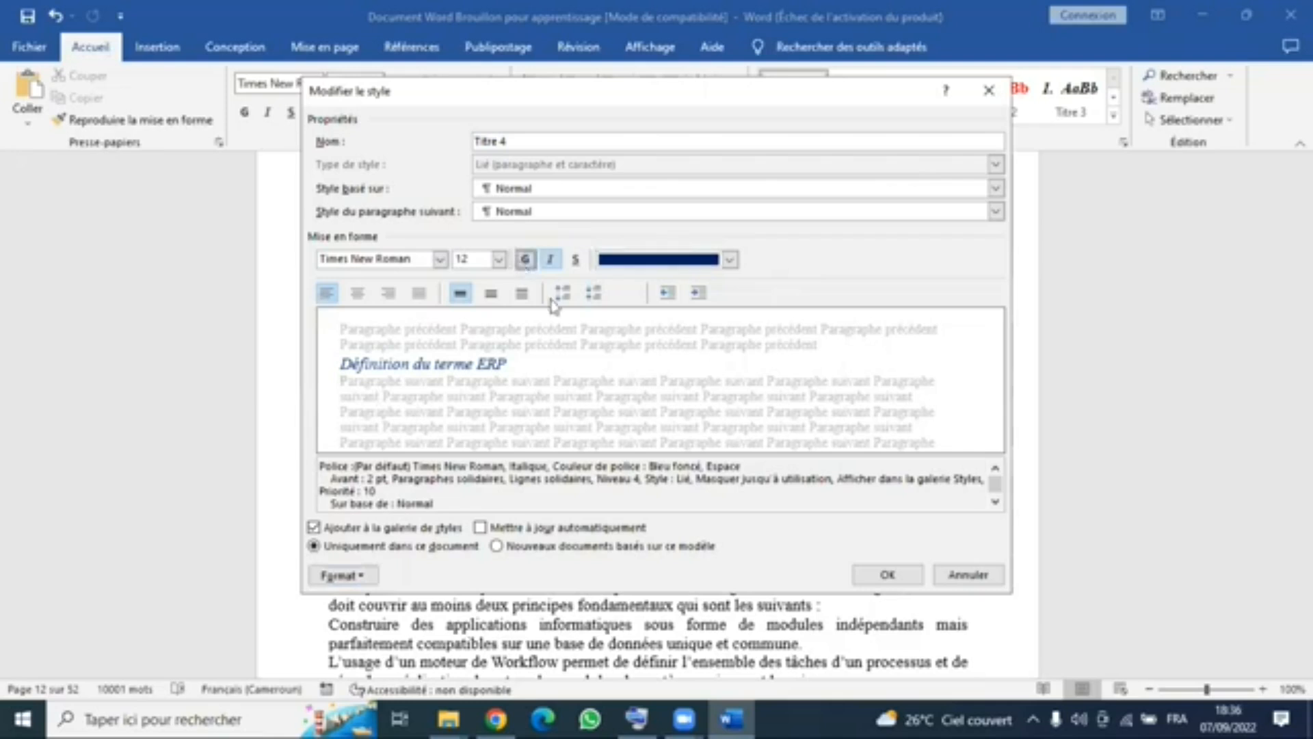
click(576, 260)
click(527, 528)
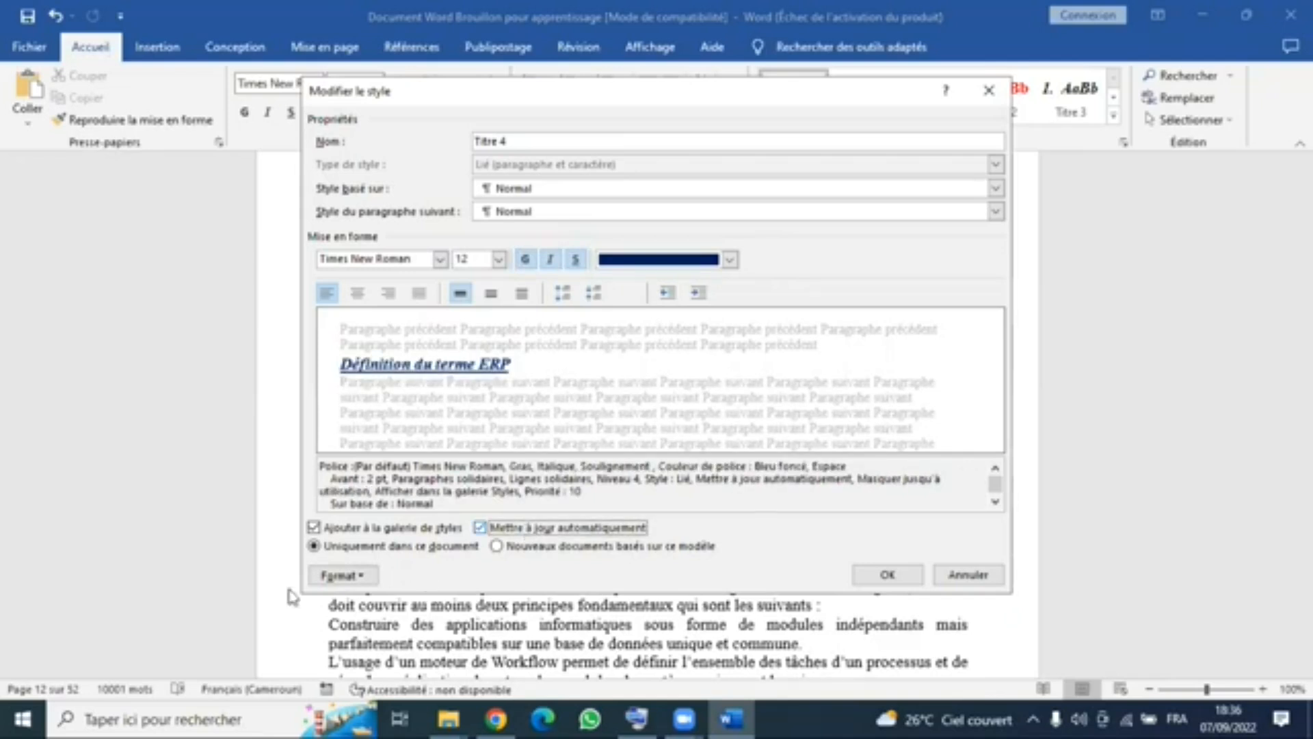
- Review the detailed font settings of the Titre 4 style and close them without changes
click(342, 575)
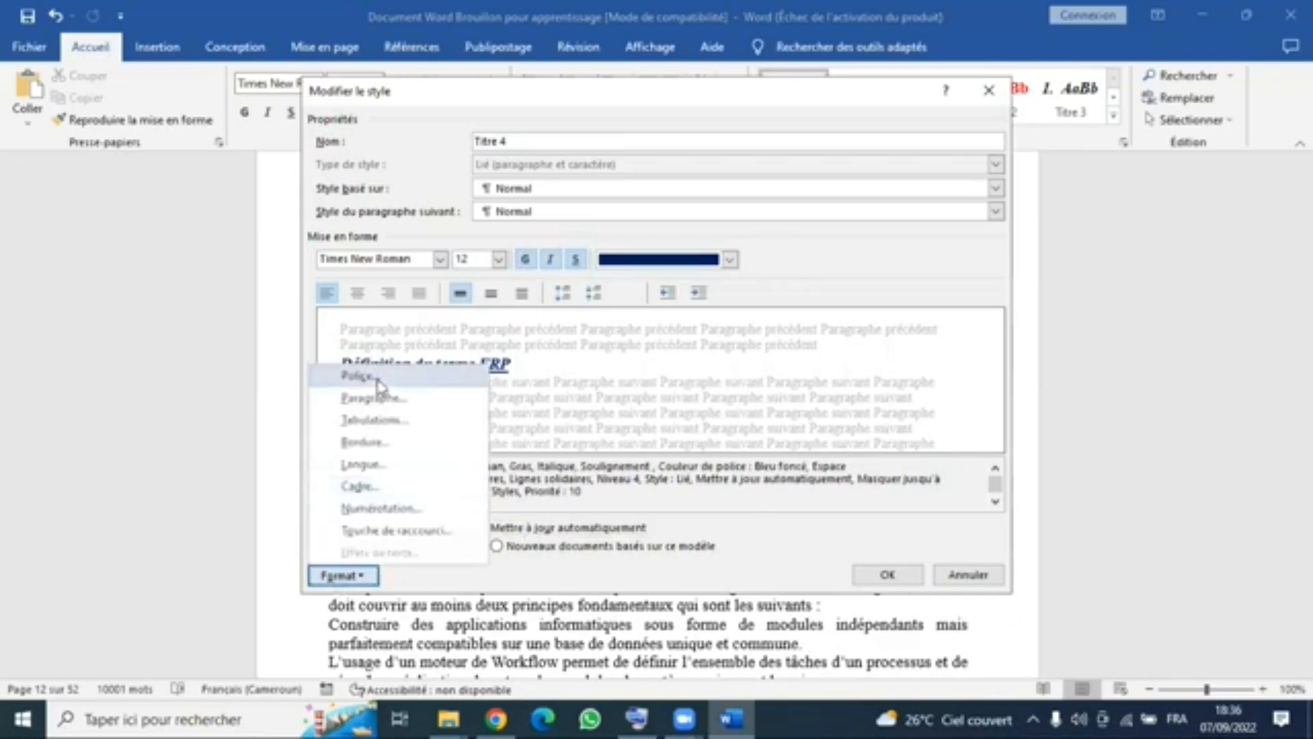
click(377, 381)
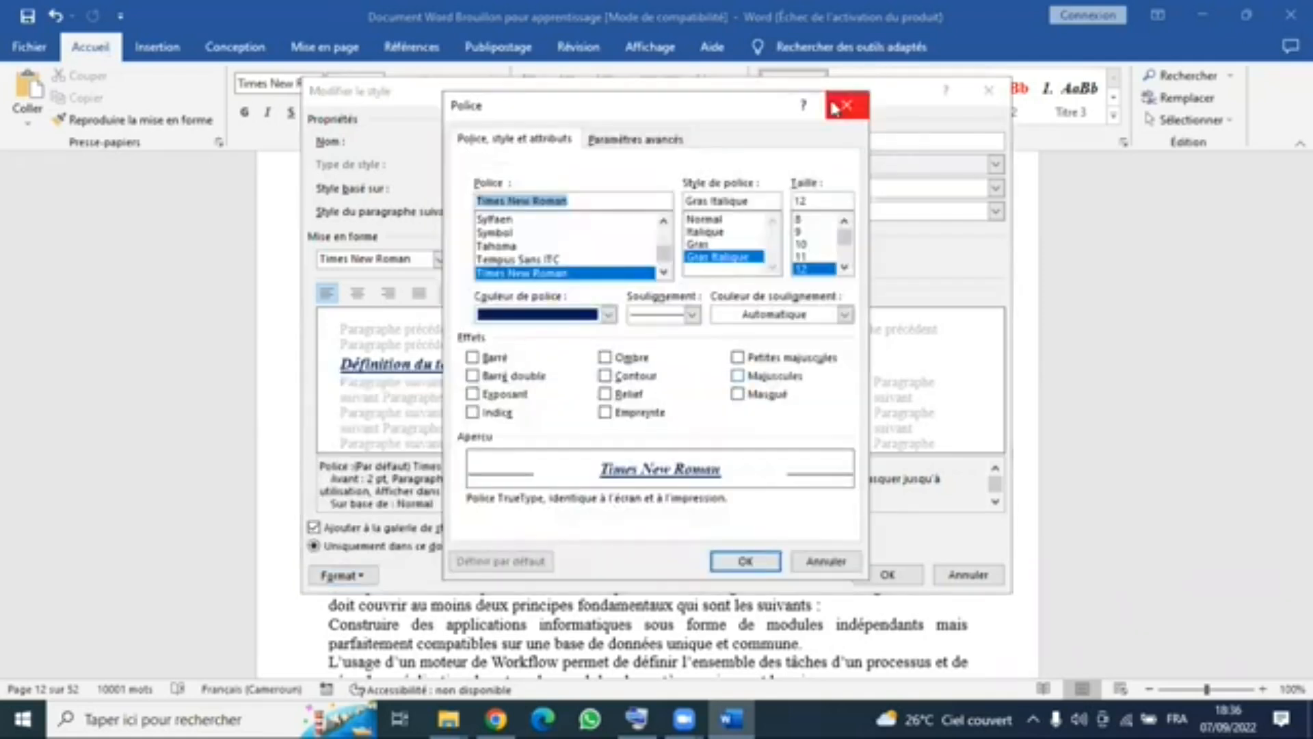
click(843, 105)
- Look through the numbering library for a format suited to the Titre 4 style
click(357, 575)
click(400, 506)
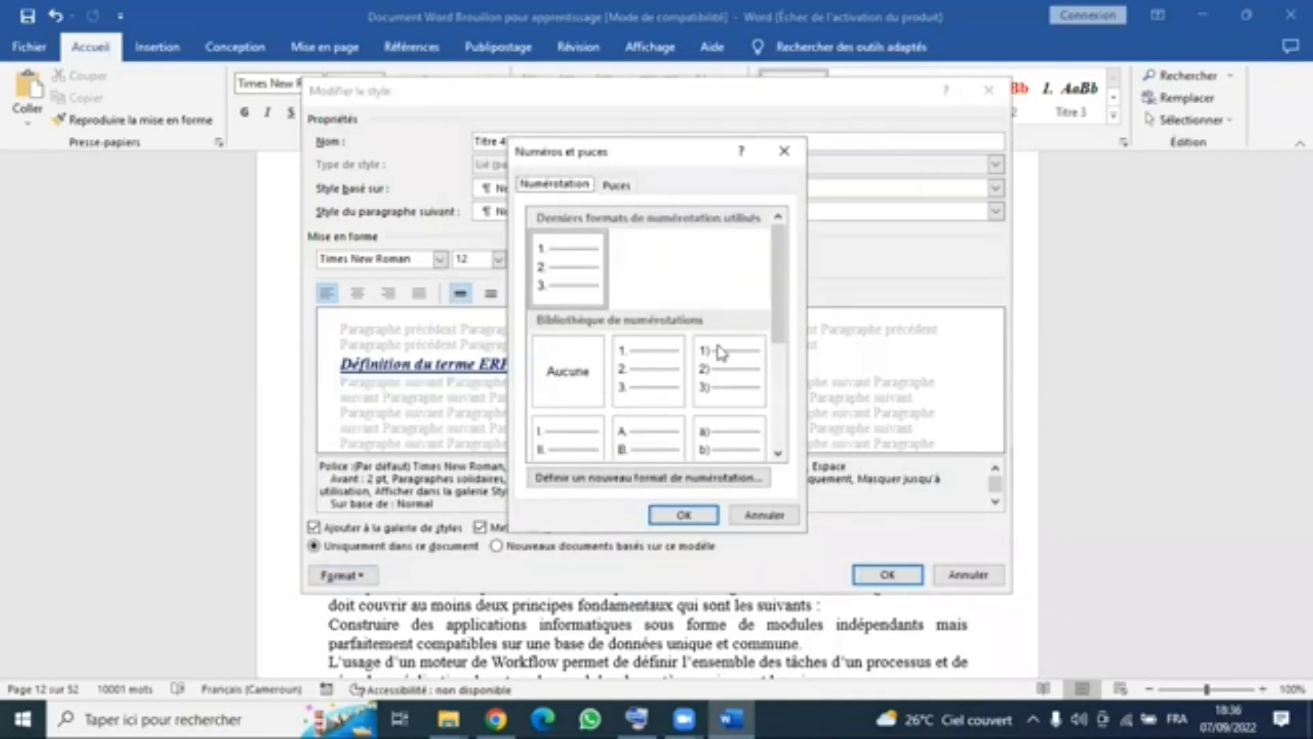
scroll(657, 437, down, 3)
scroll(684, 339, up, 3)
scroll(666, 448, down, 3)
- Examine the number style, alignment and font options for a new Titre 4 numbering format, closing the numbering settings without changes
click(636, 482)
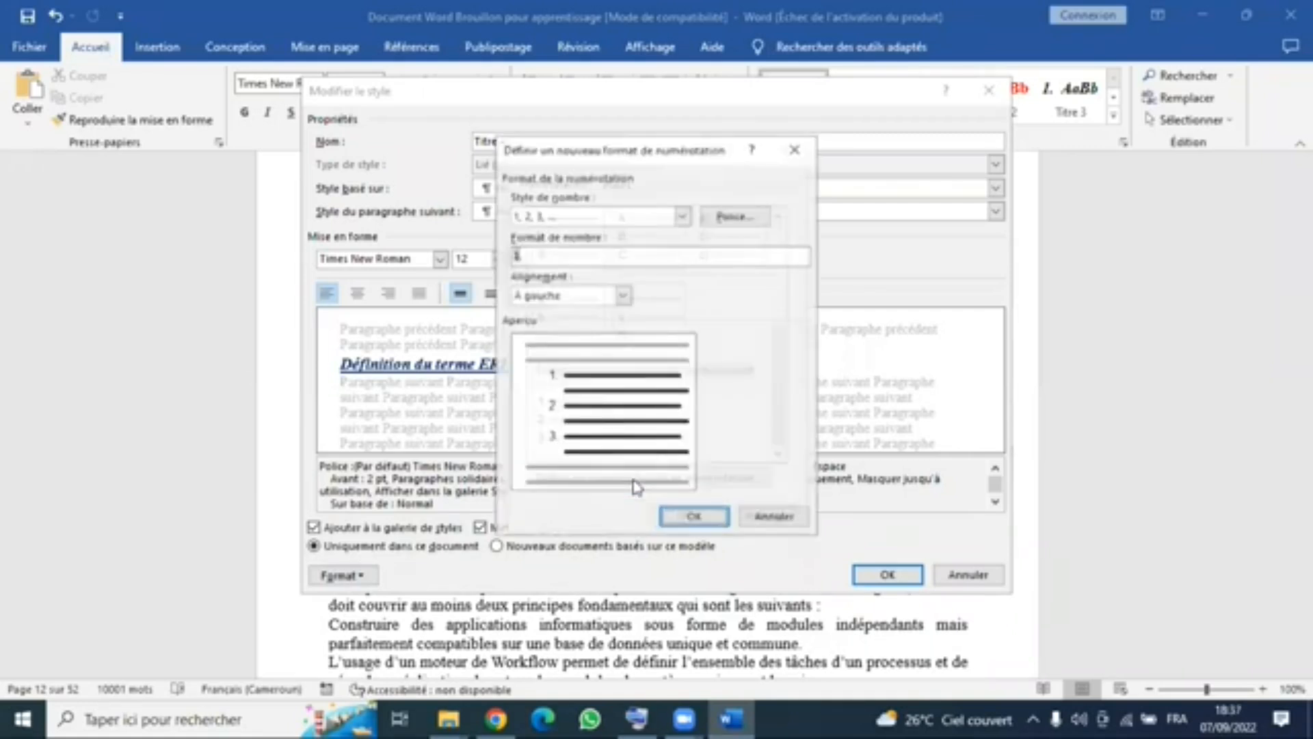
click(683, 216)
scroll(685, 312, down, 1)
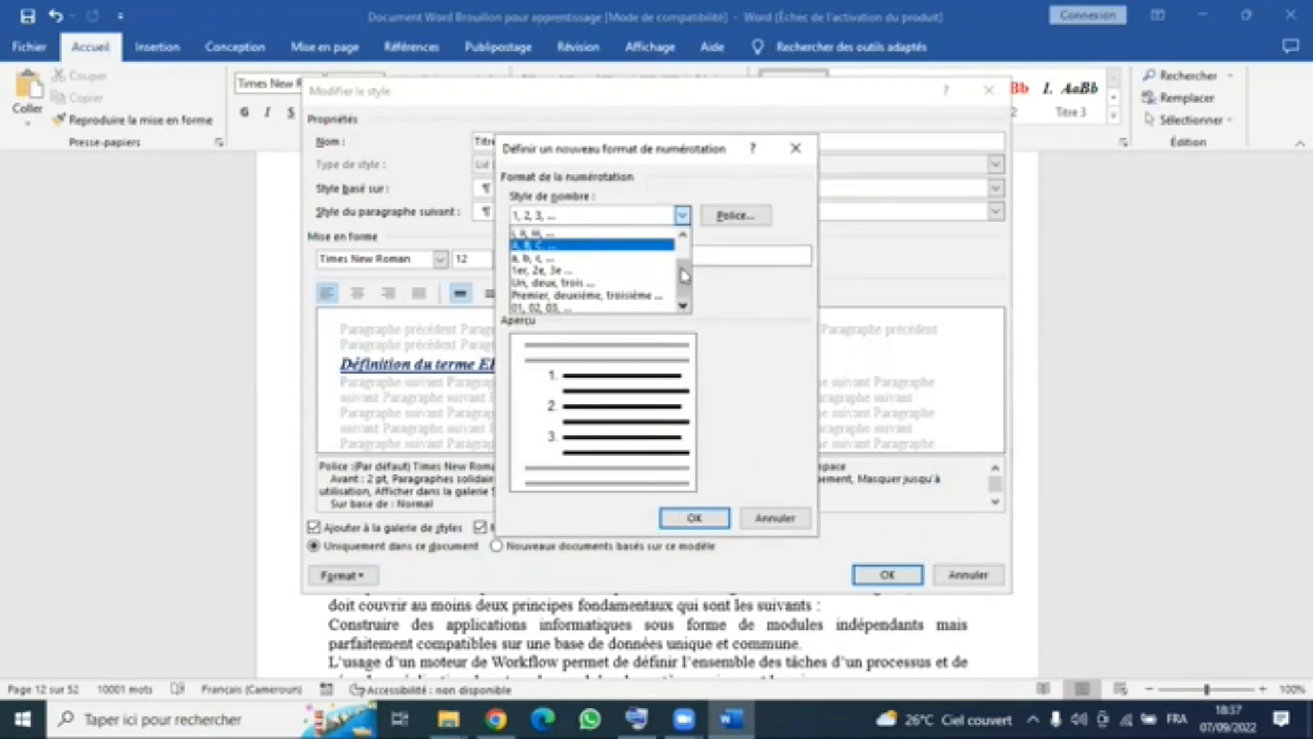
click(773, 344)
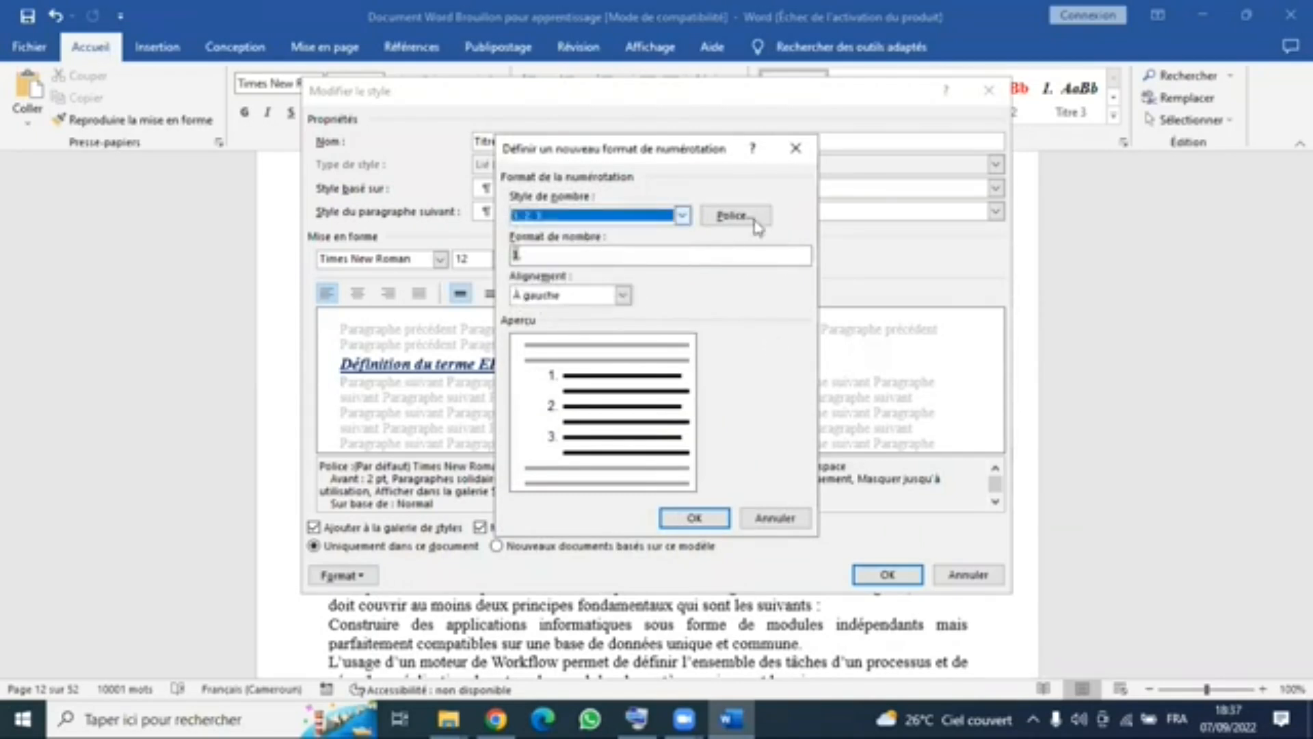
click(622, 294)
click(739, 223)
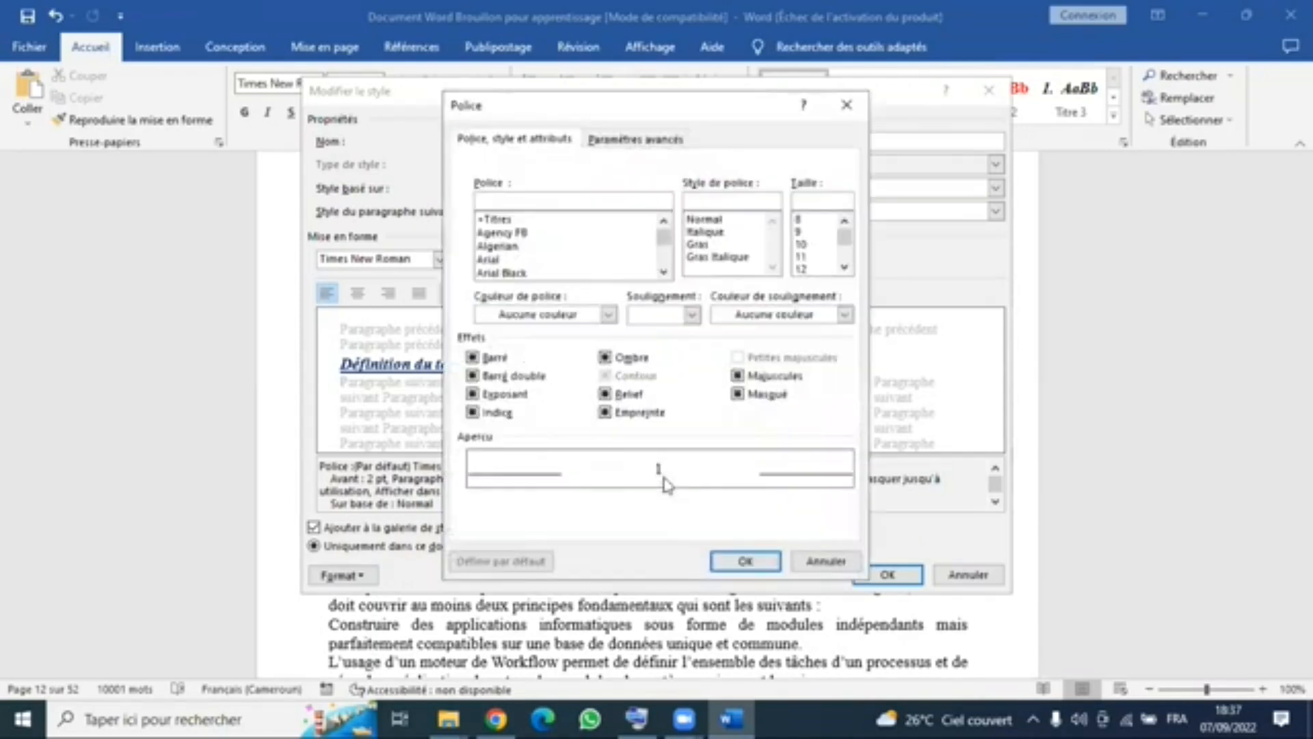
click(847, 106)
click(793, 147)
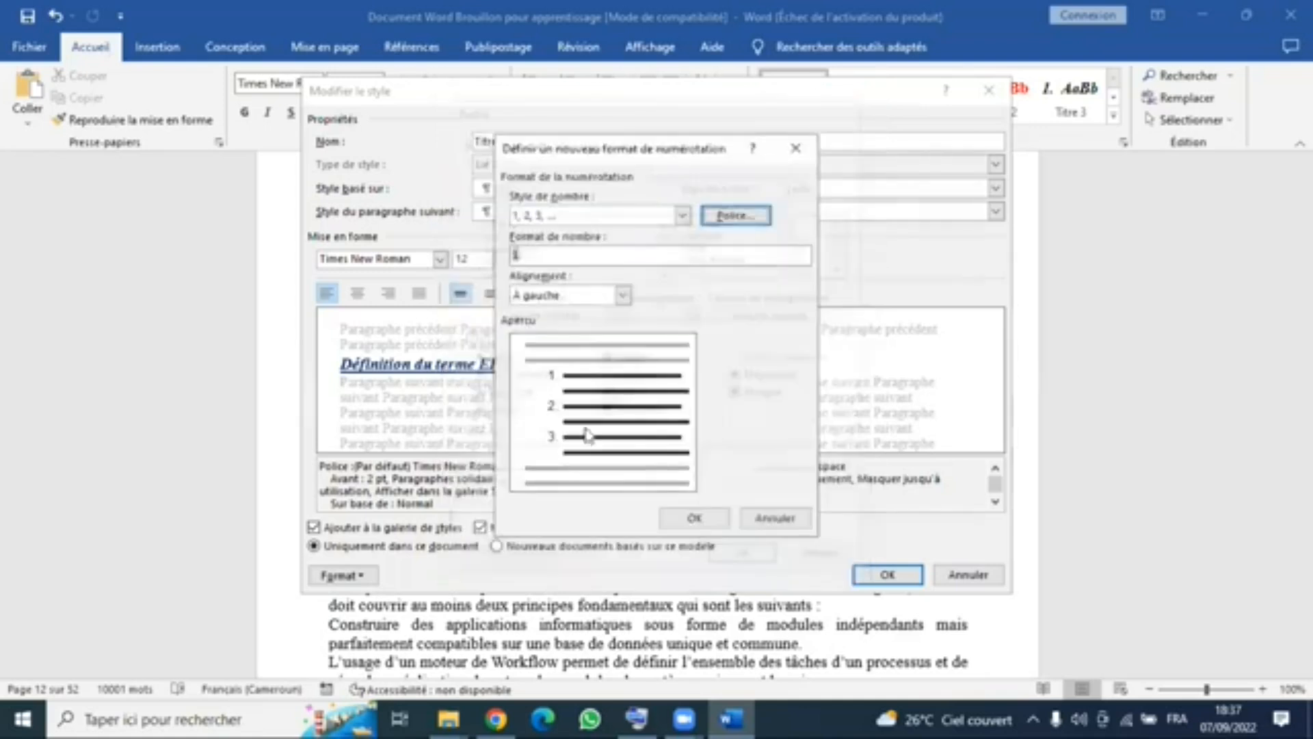
scroll(673, 377, up, 5)
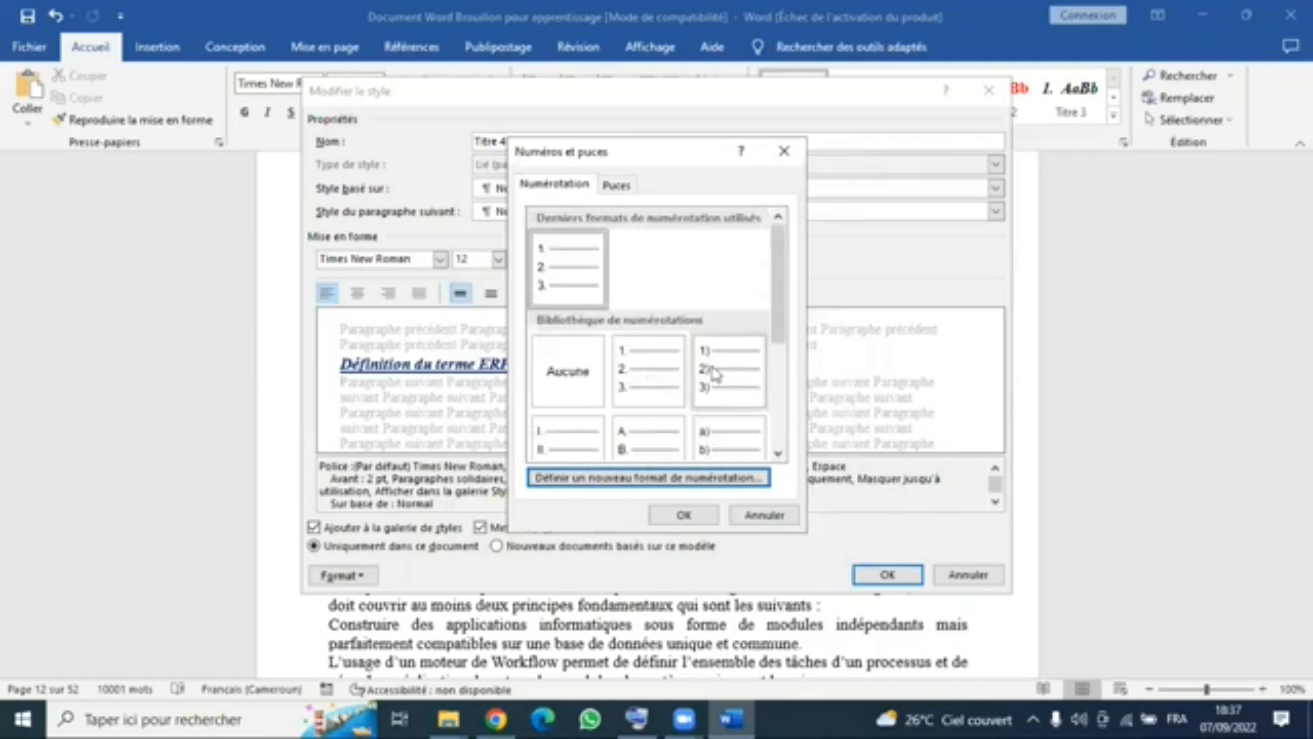
scroll(712, 373, down, 3)
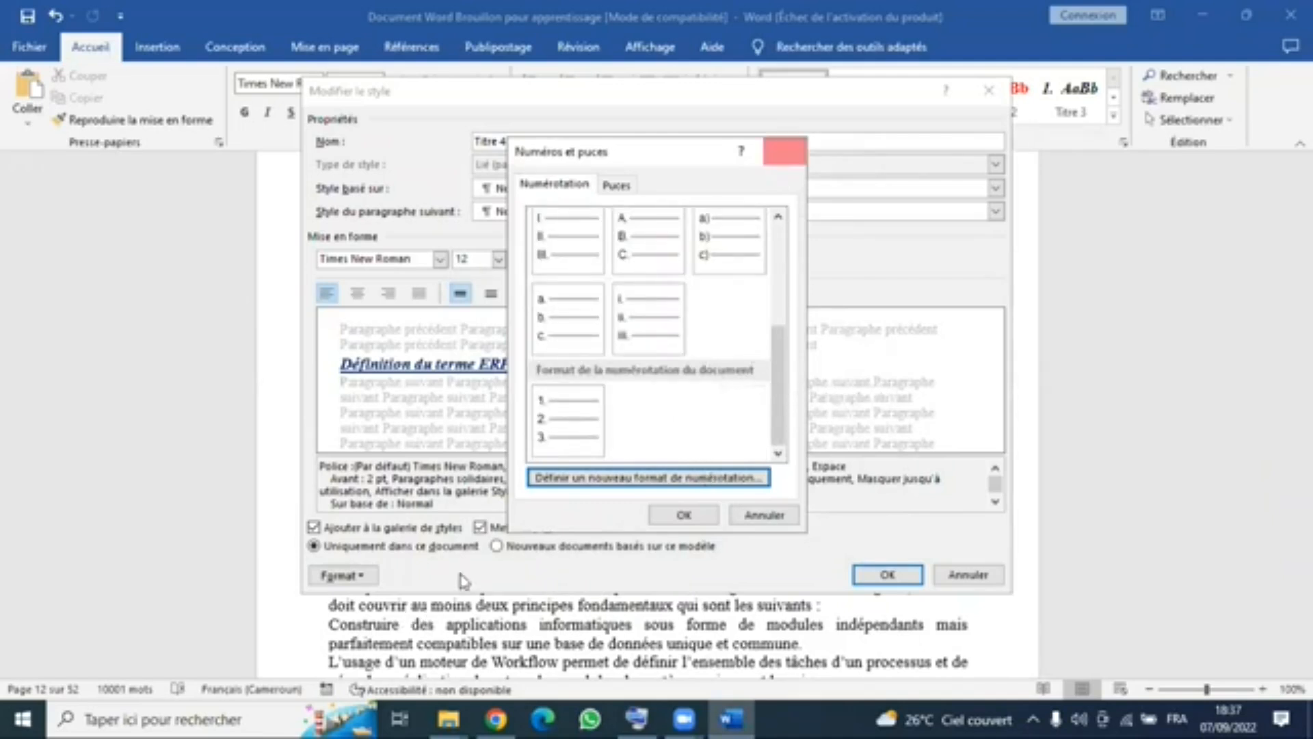
click(784, 150)
click(342, 574)
key(Return)
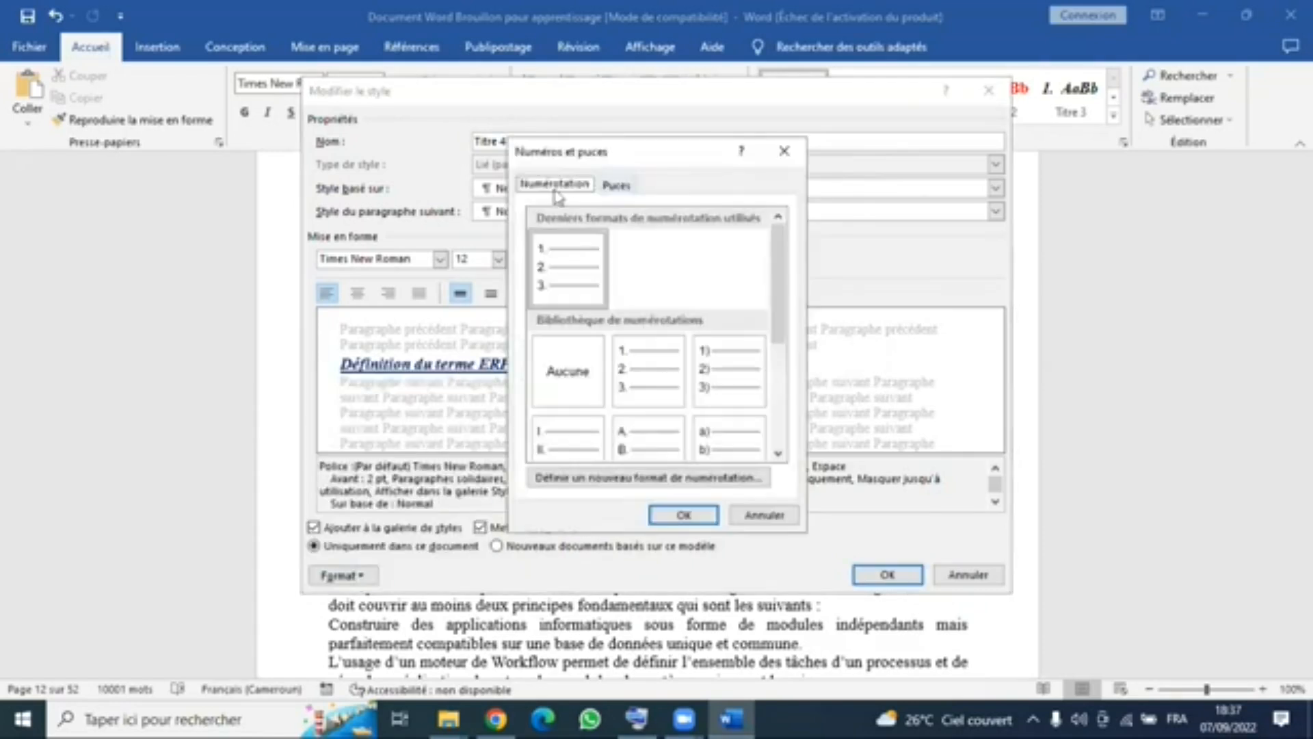
scroll(581, 362, down, 5)
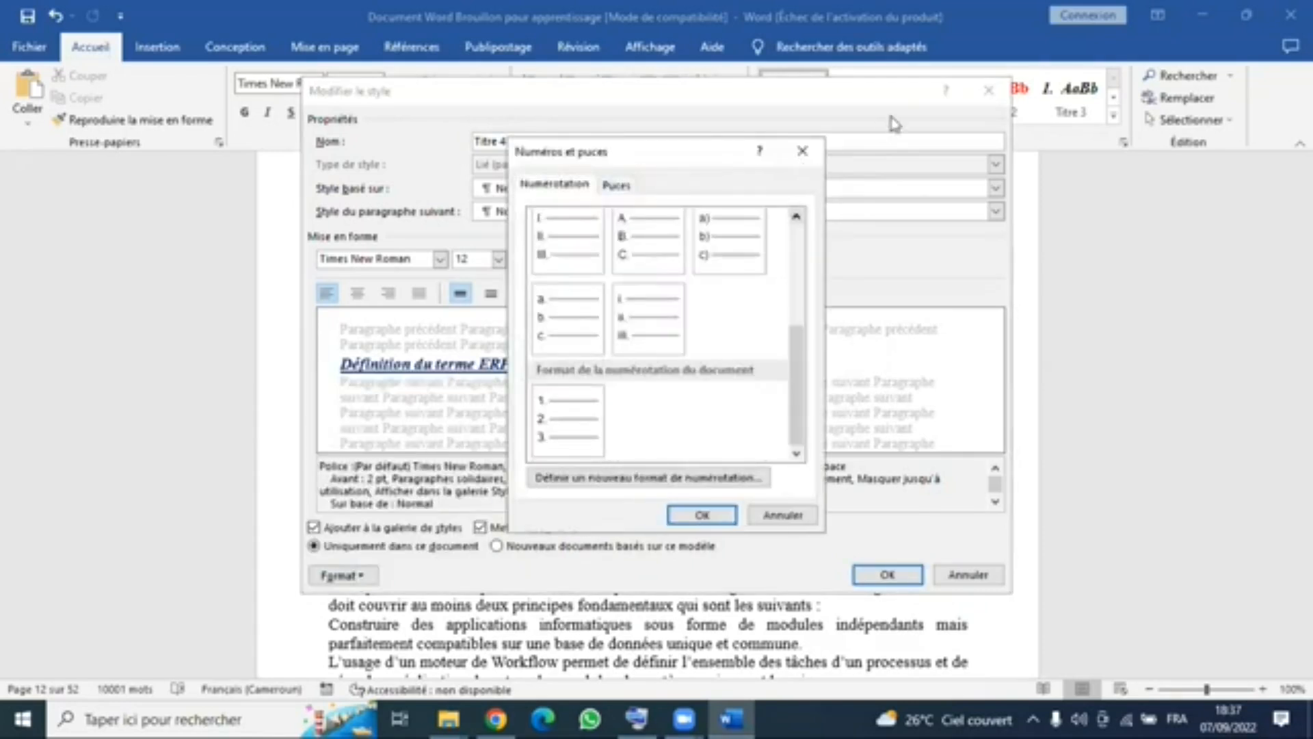
click(802, 151)
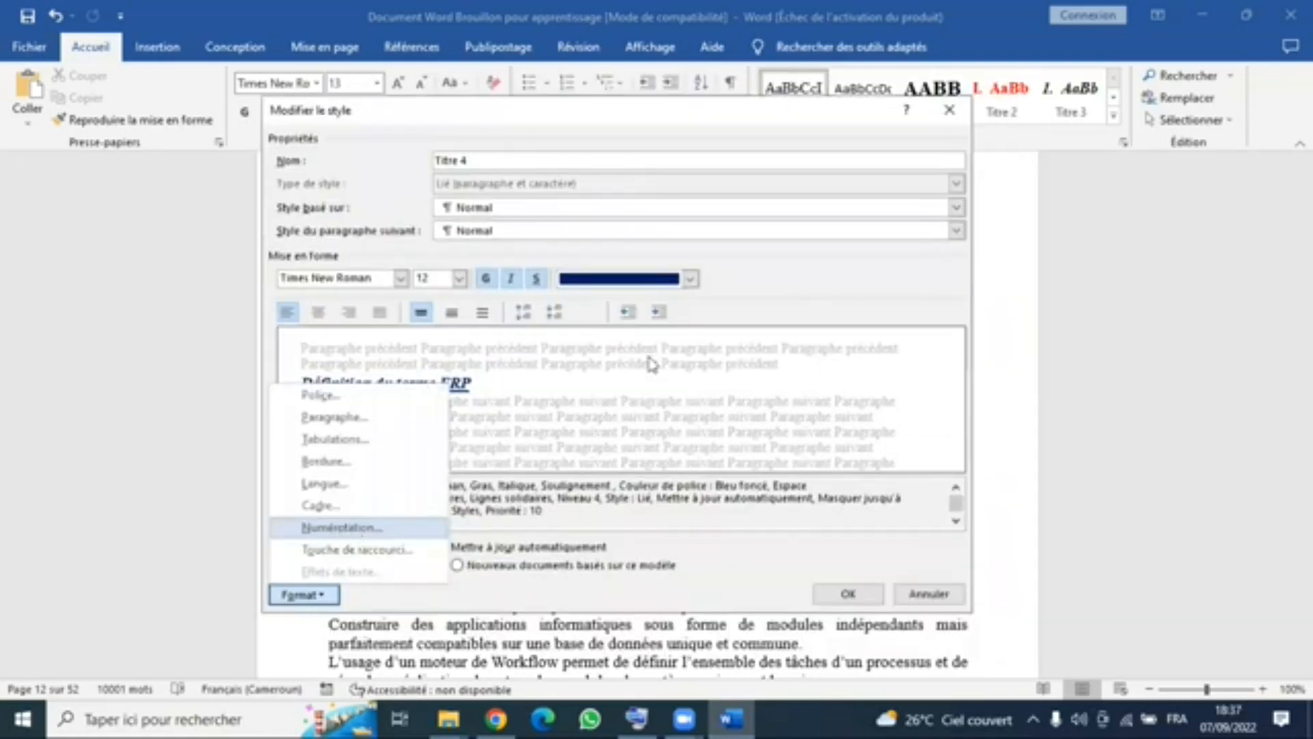
- Give the Titre 4 style the lowercase a., b., c. numbering from the library and confirm the style changes
key(Return)
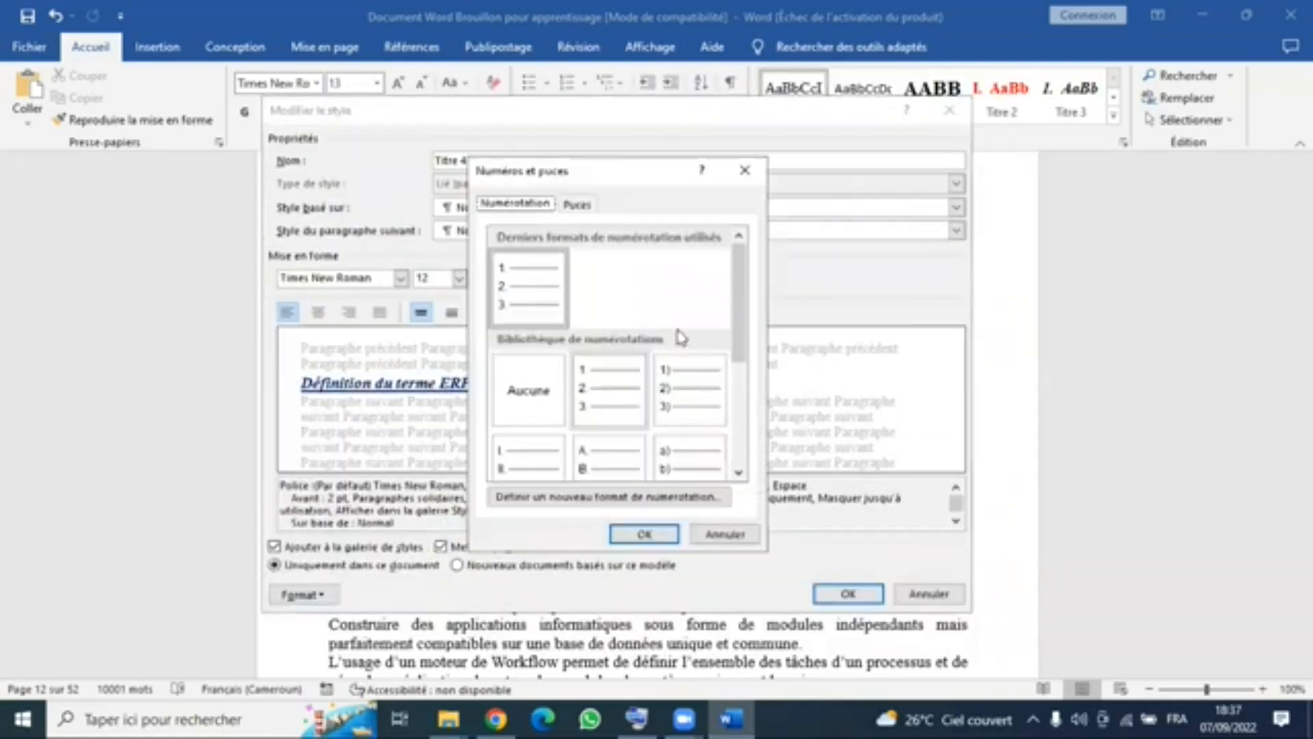
scroll(540, 342, down, 3)
click(539, 350)
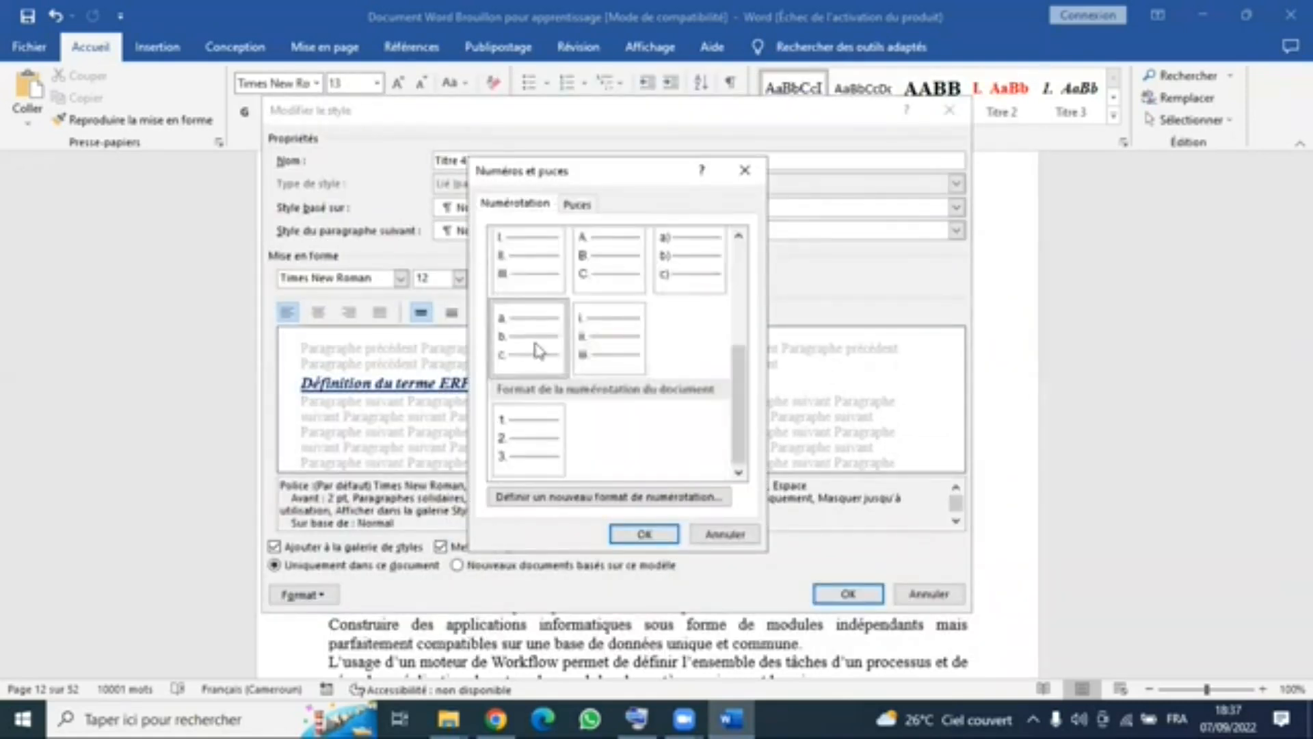
click(653, 535)
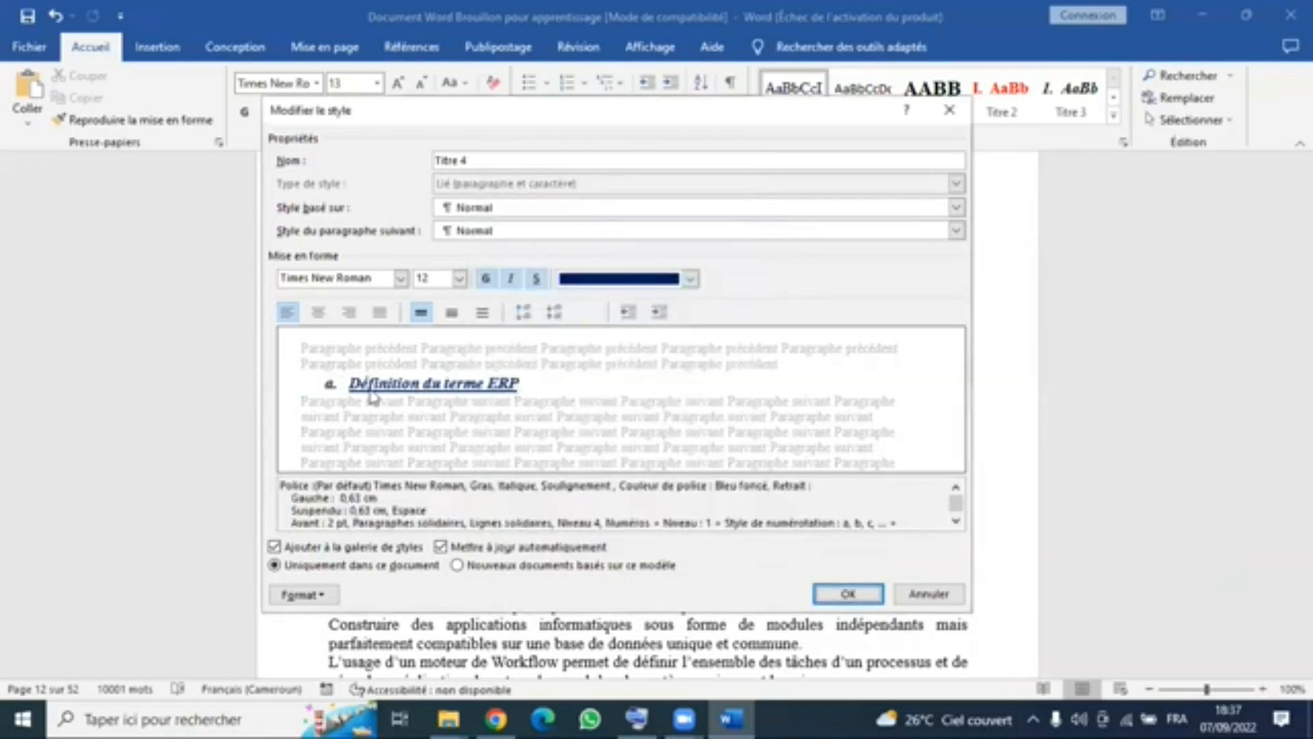
click(841, 595)
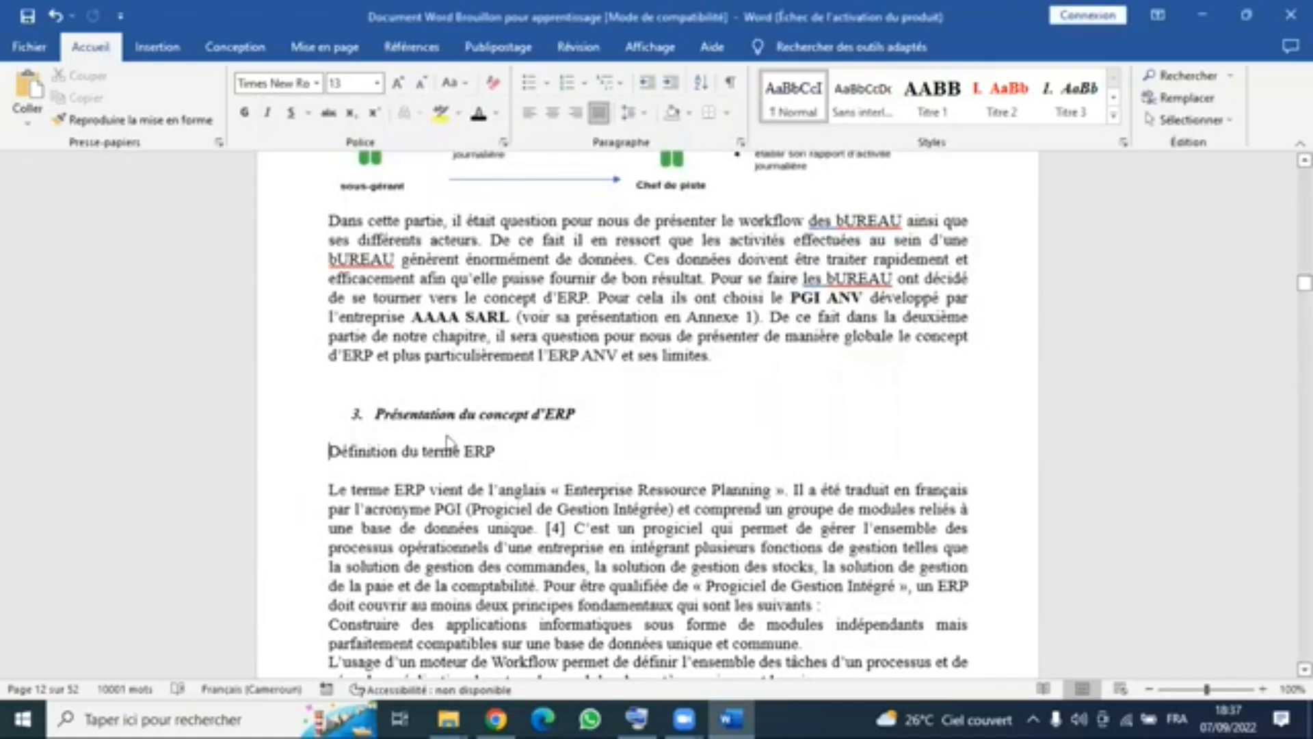
- Apply the Titre 4 style to the heading "Définition du terme ERP"
click(1113, 121)
click(791, 163)
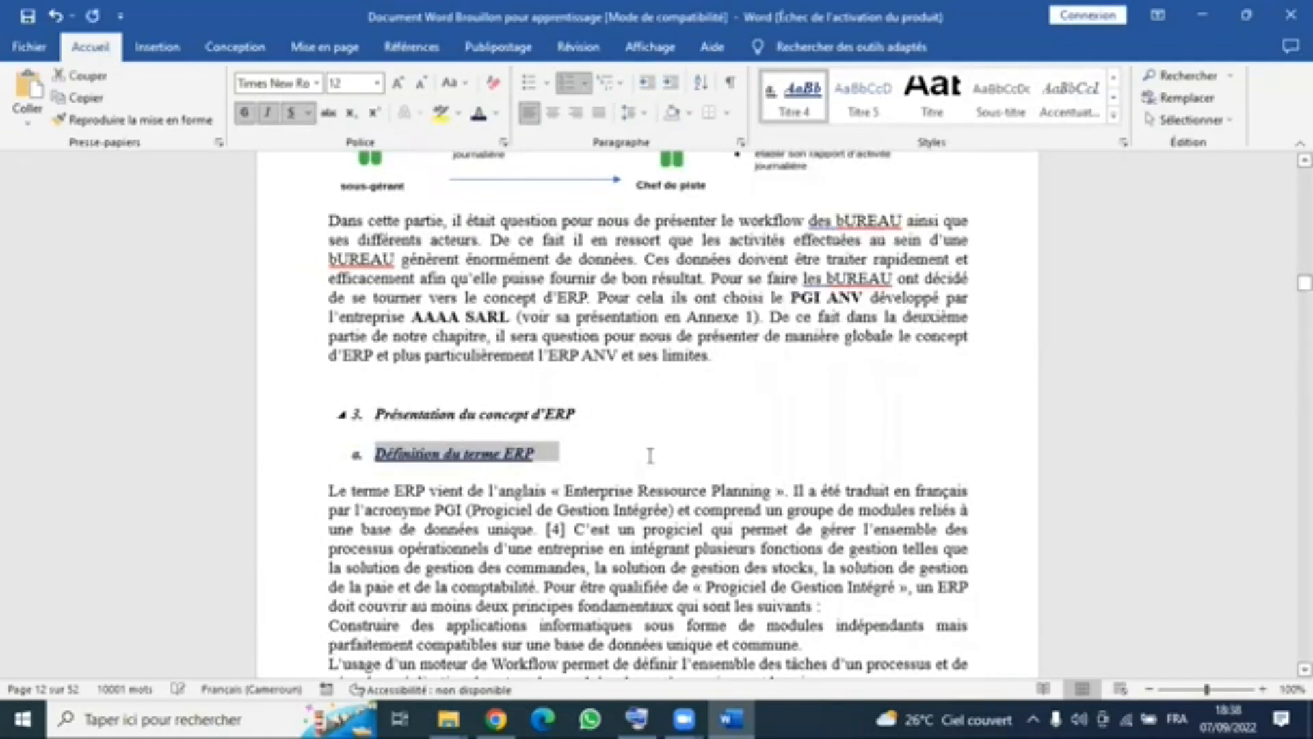
click(386, 473)
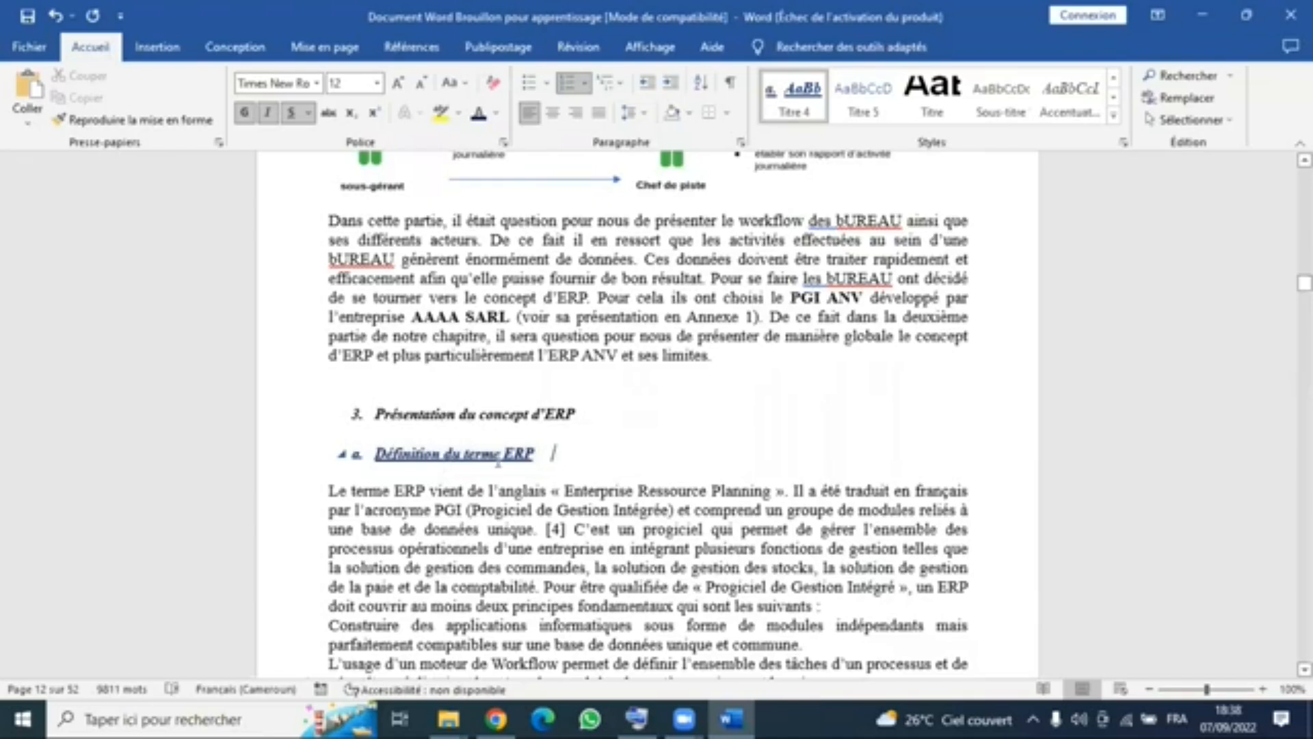
- Remove the manually typed numbering before the heading "Fonctionnement des logiciels ERP" and apply the Titre 4 style to it
scroll(498, 461, down, 3)
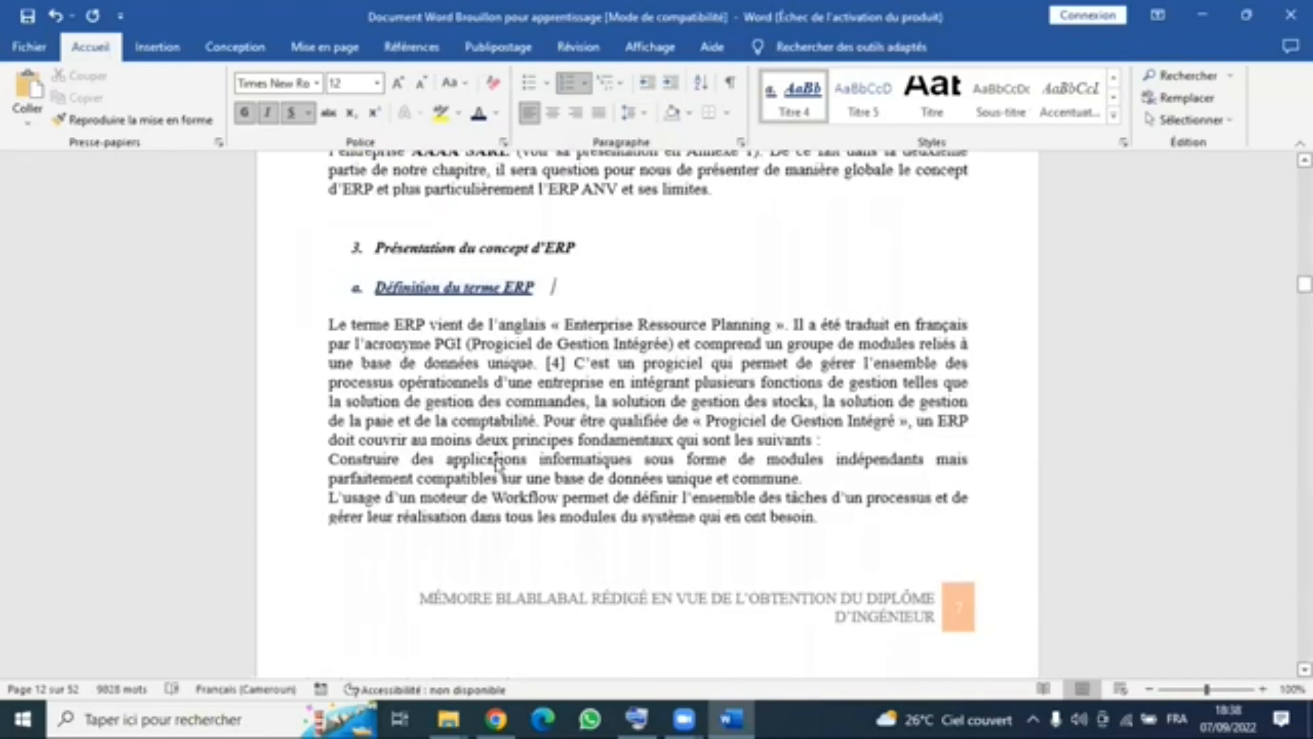
scroll(498, 461, down, 8)
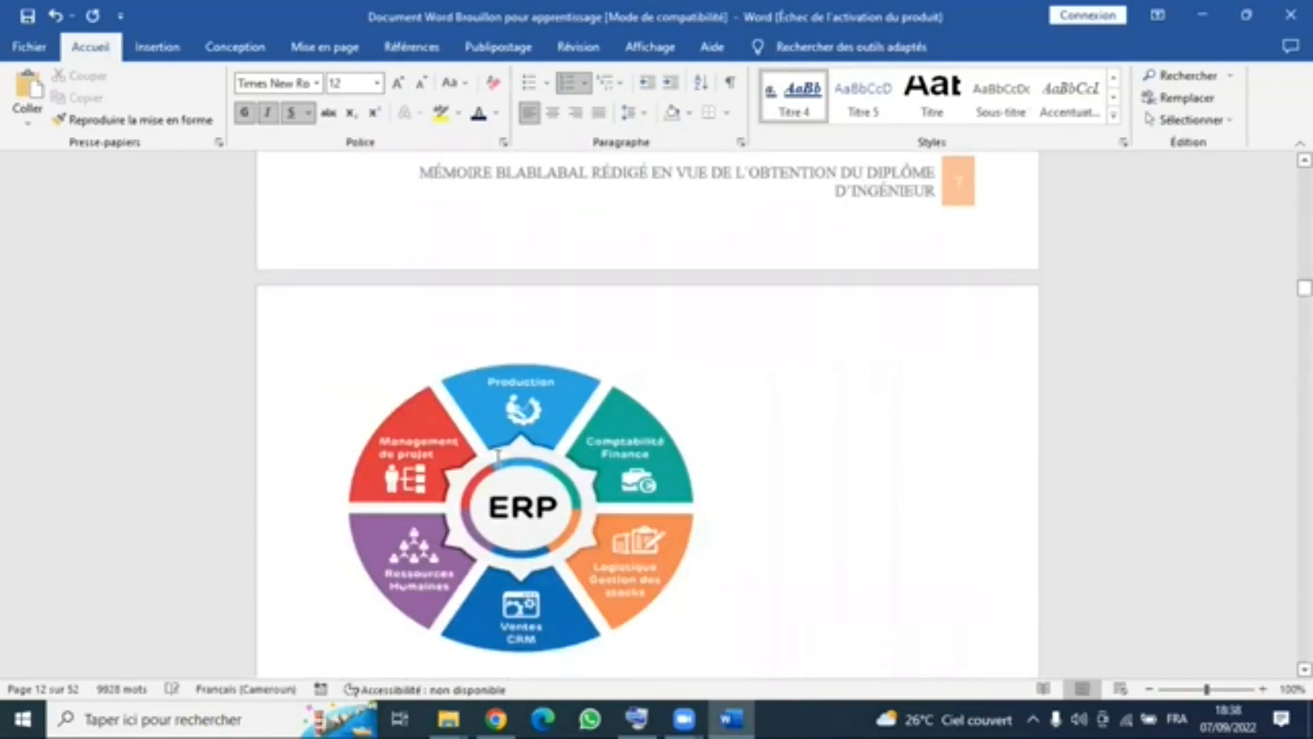
scroll(630, 369, down, 8)
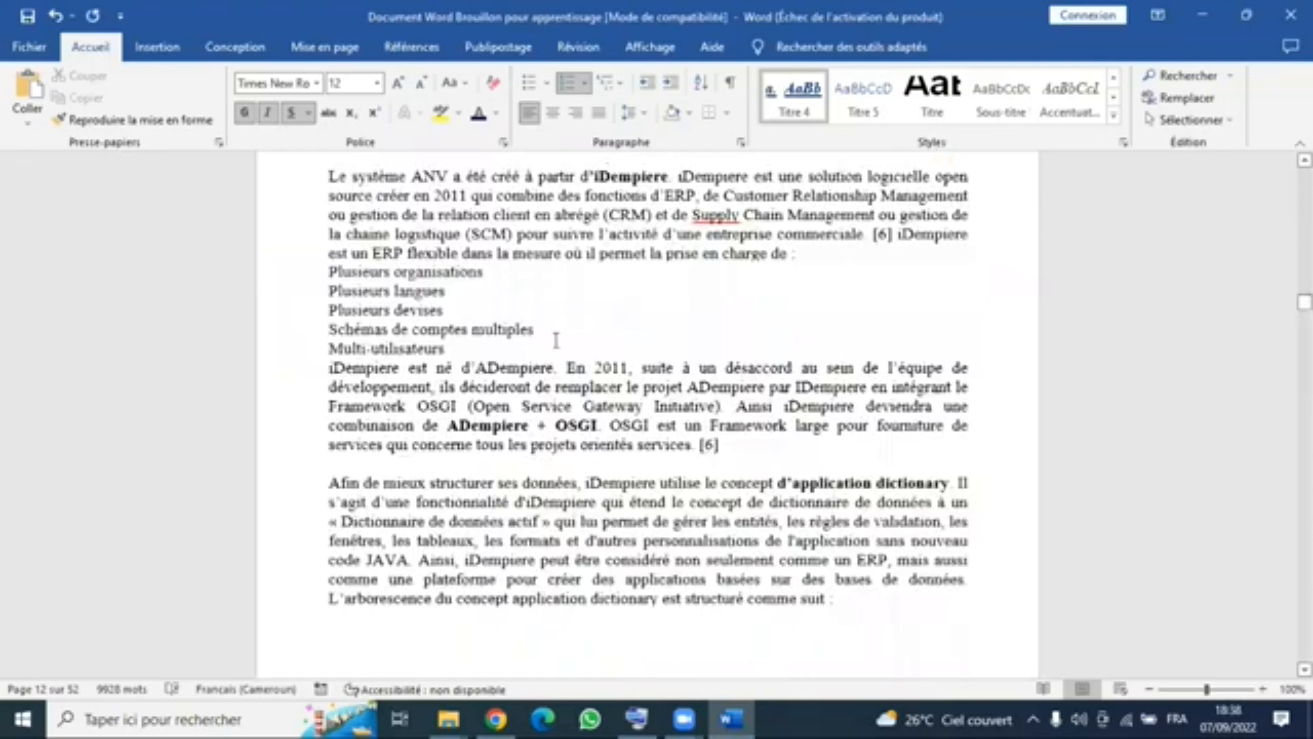
scroll(395, 202, up, 6)
click(374, 218)
key(BackSpace)
key(BackSpace)
key(BackSpace)
key(BackSpace)
key(BackSpace)
drag(566, 192, 337, 192)
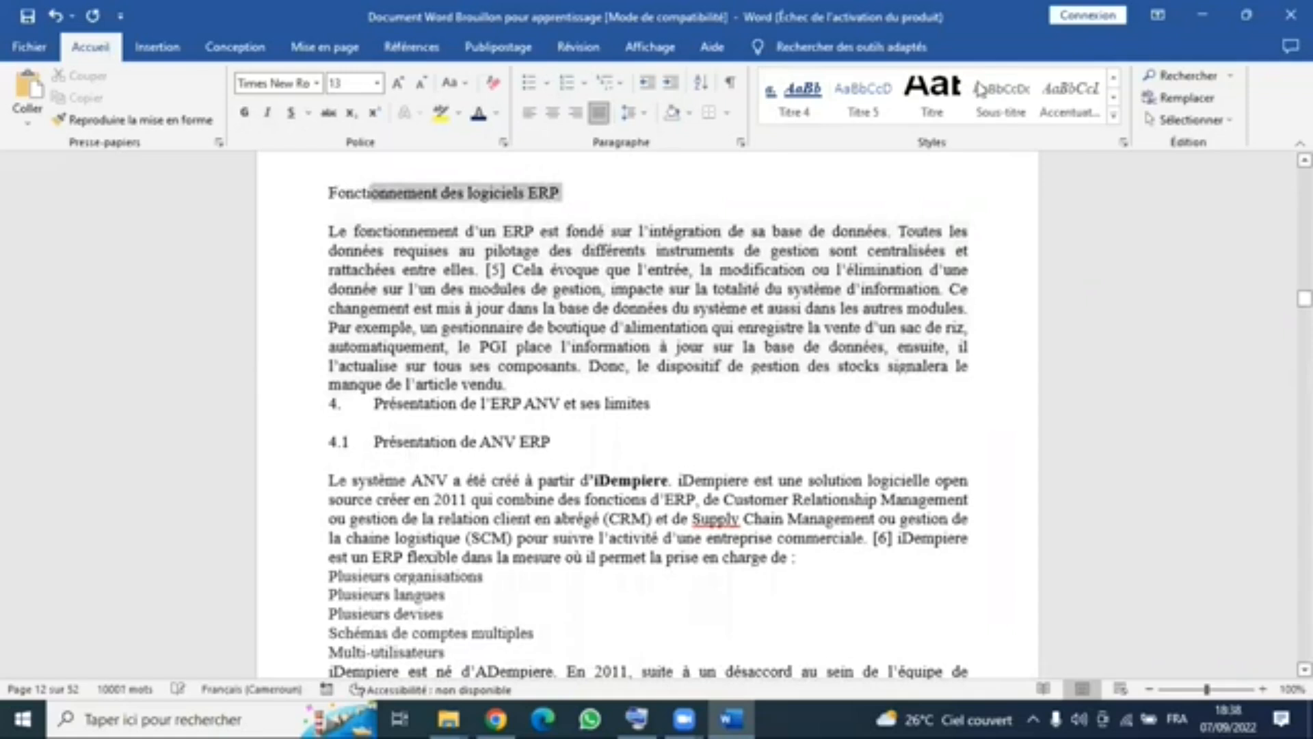
click(778, 108)
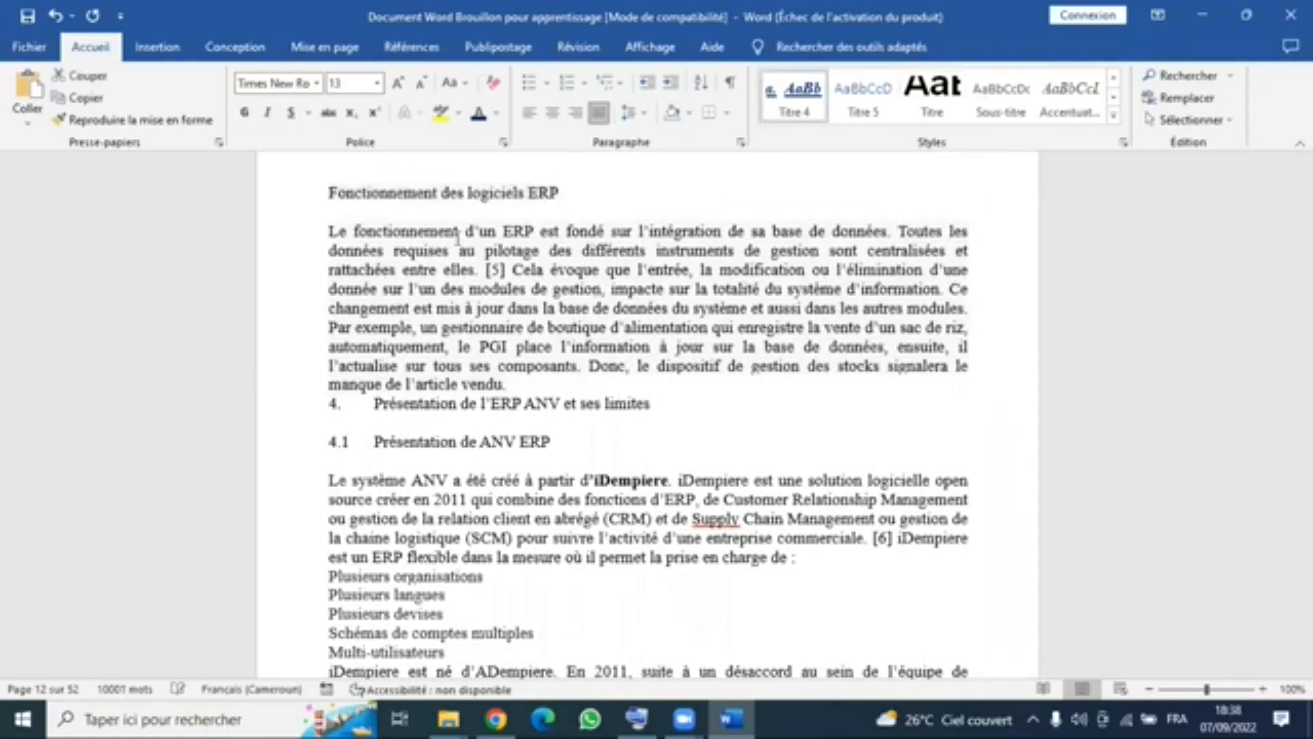
- Look back through the document's styled headings, from the ERP sections up to the AVANT-PROPOS page
scroll(746, 489, up, 8)
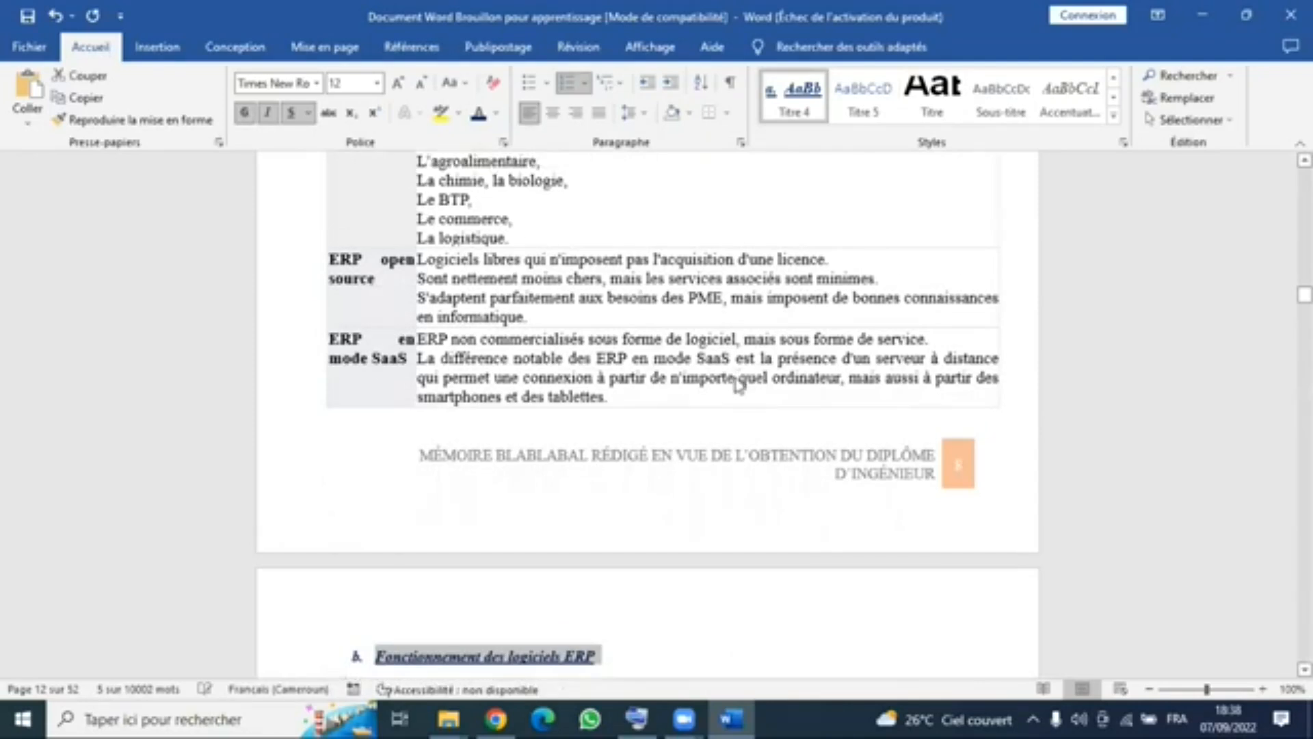
scroll(739, 385, up, 12)
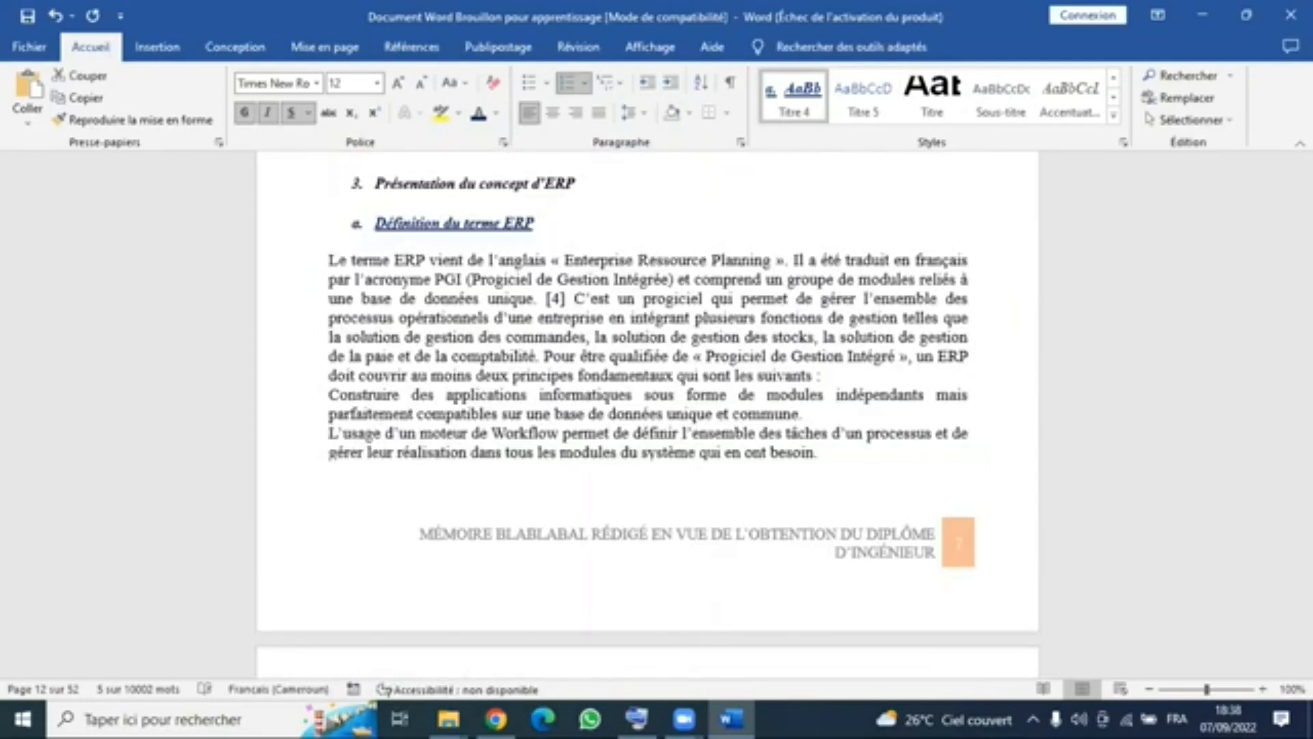
scroll(1269, 178, up, 5)
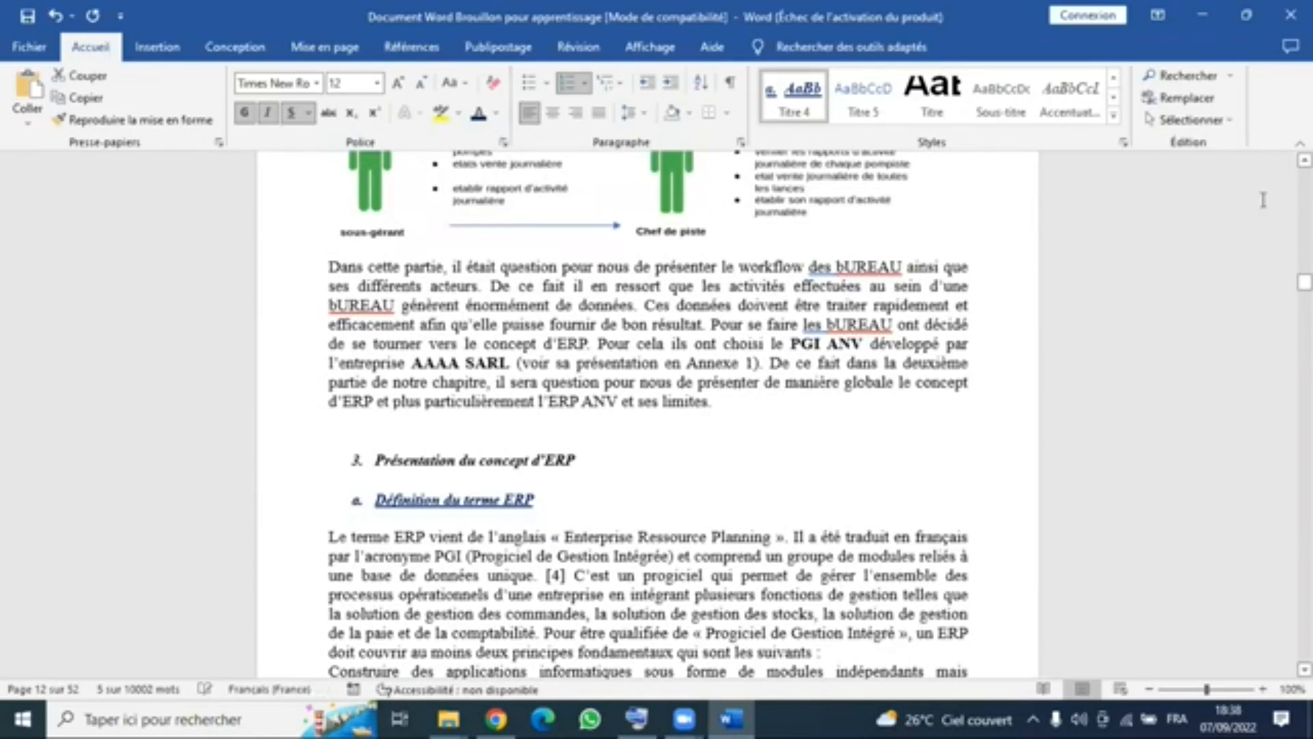
scroll(1263, 199, up, 8)
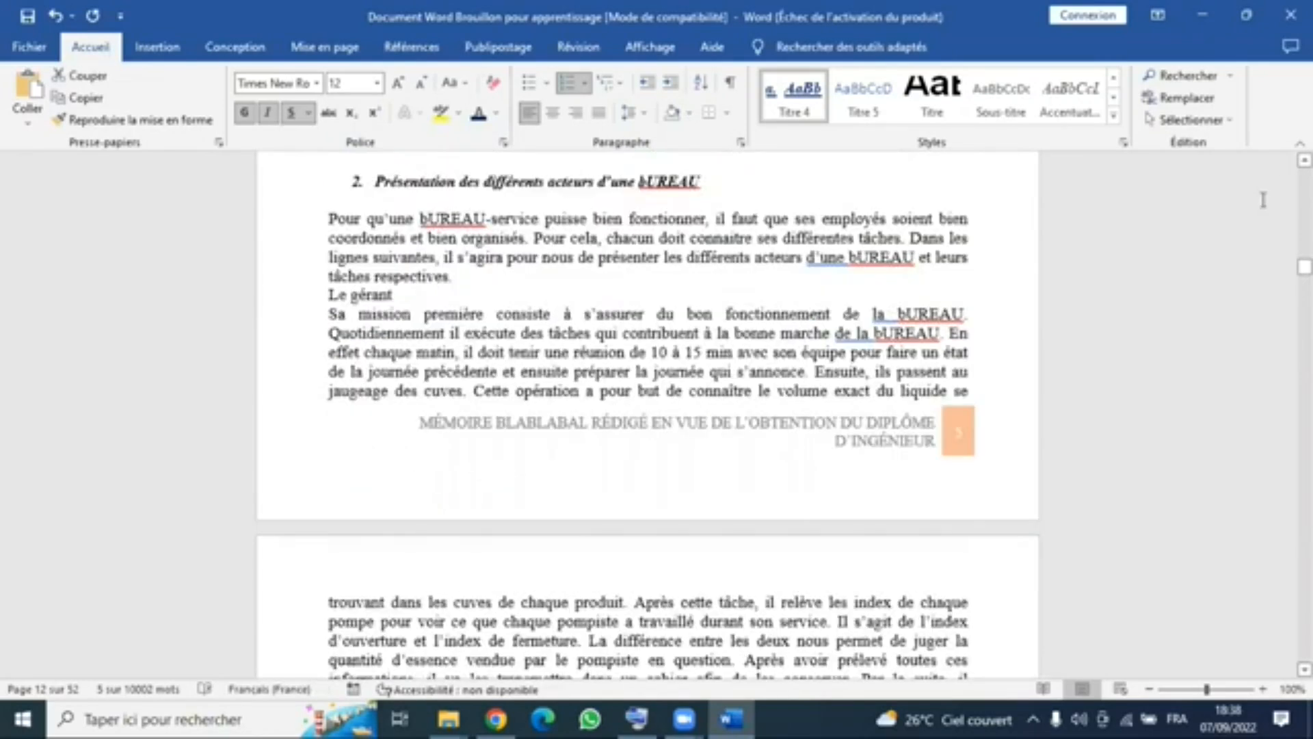
scroll(1263, 200, up, 12)
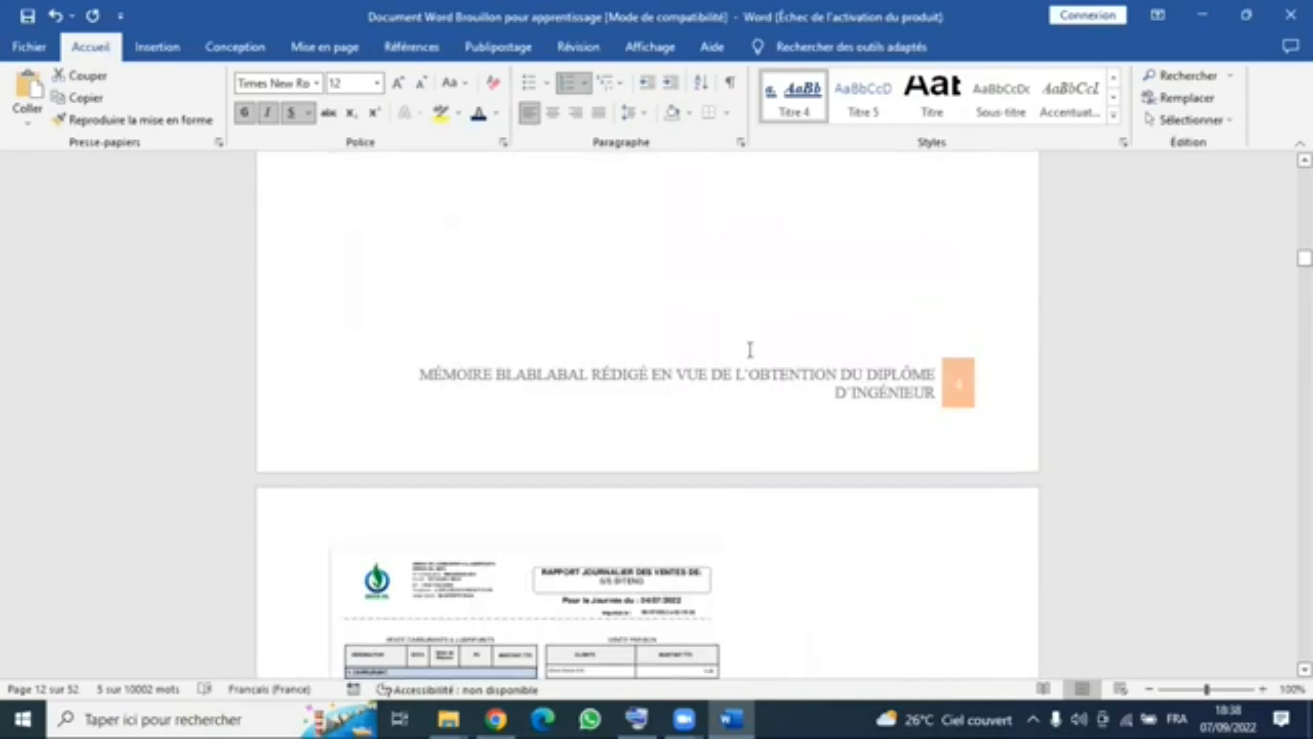
scroll(749, 350, up, 5)
scroll(749, 350, up, 8)
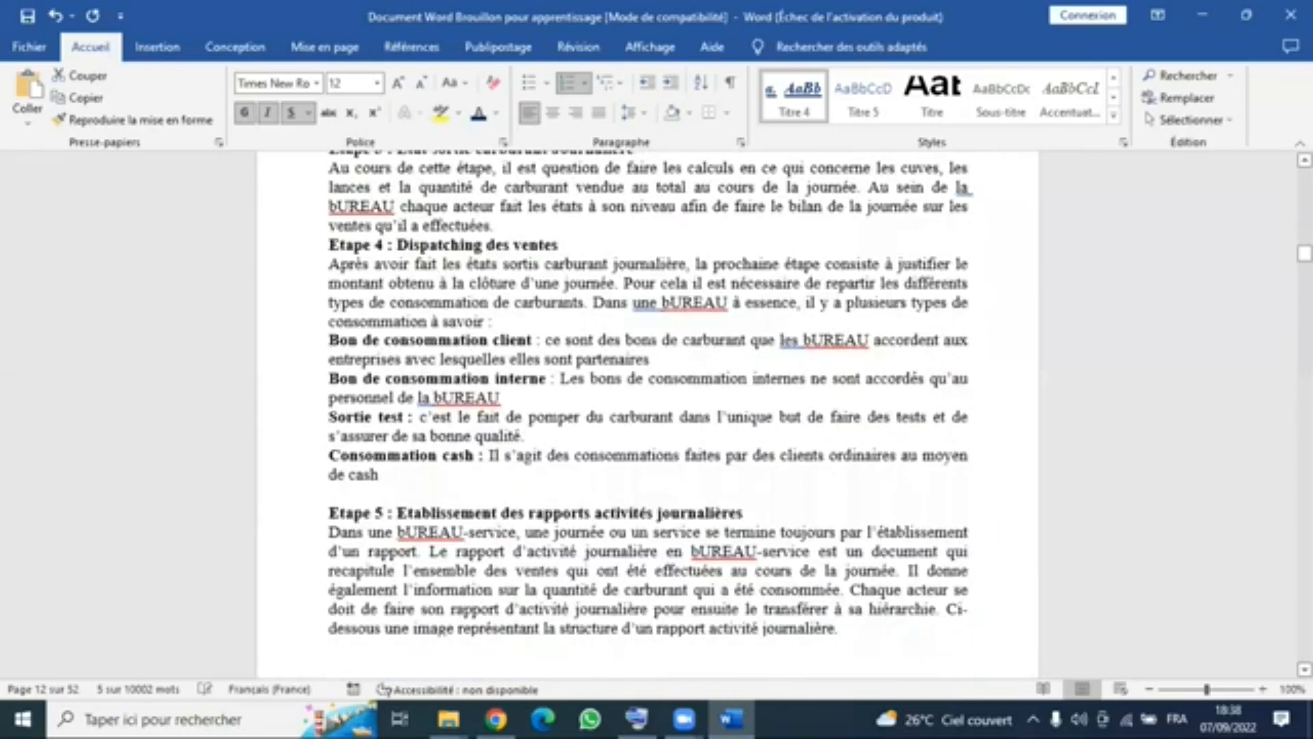
scroll(750, 349, up, 6)
scroll(749, 349, up, 15)
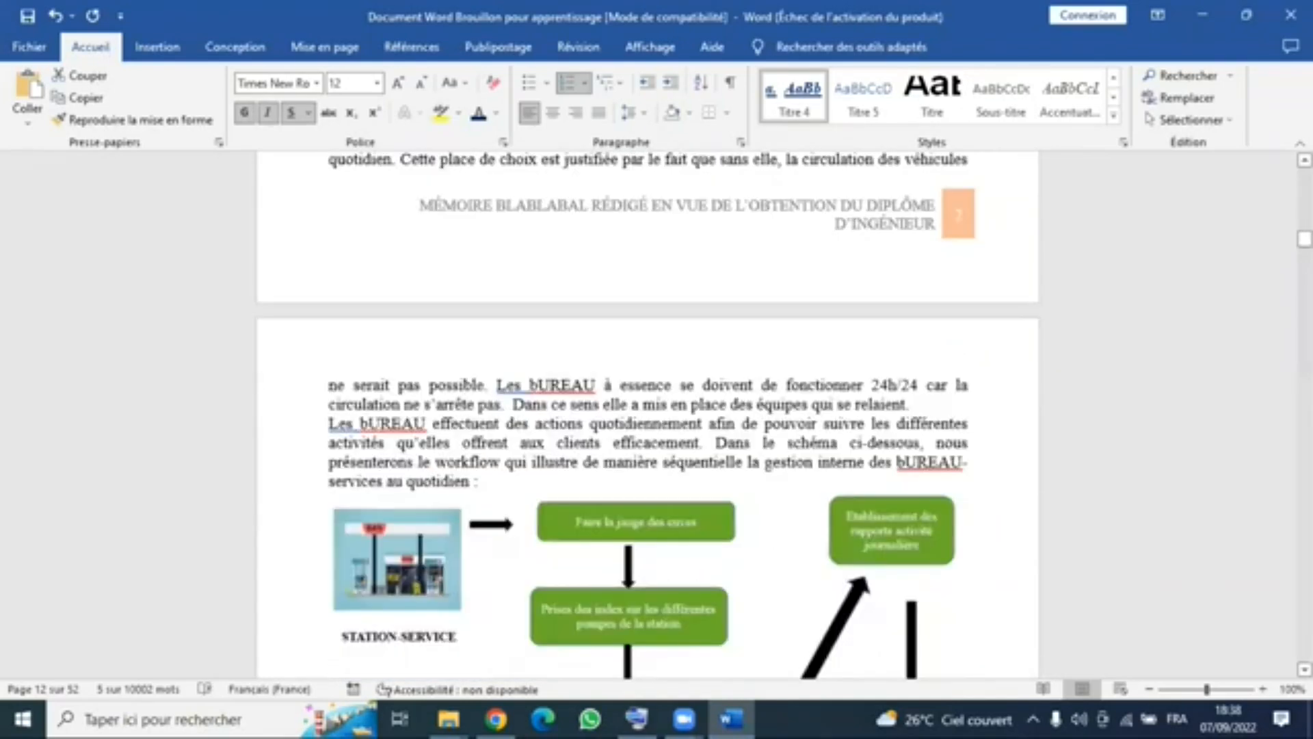
scroll(921, 243, up, 15)
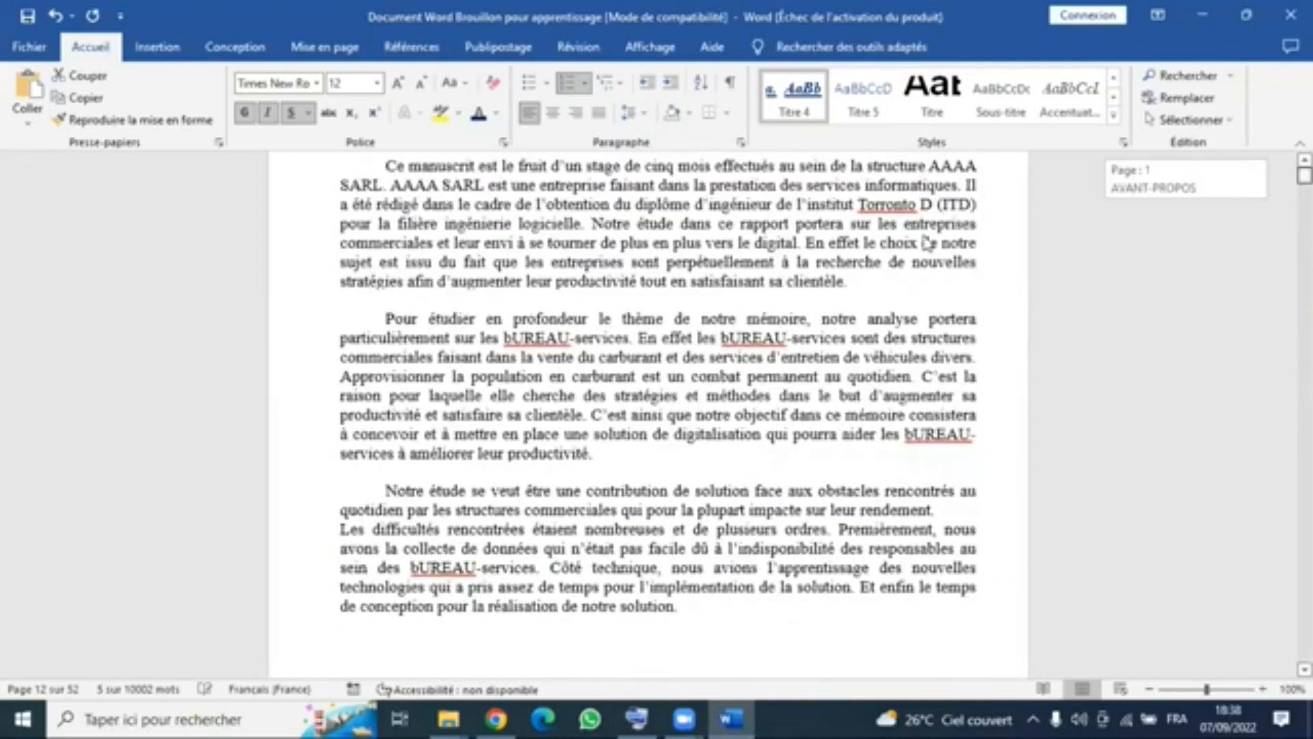
scroll(912, 235, up, 2)
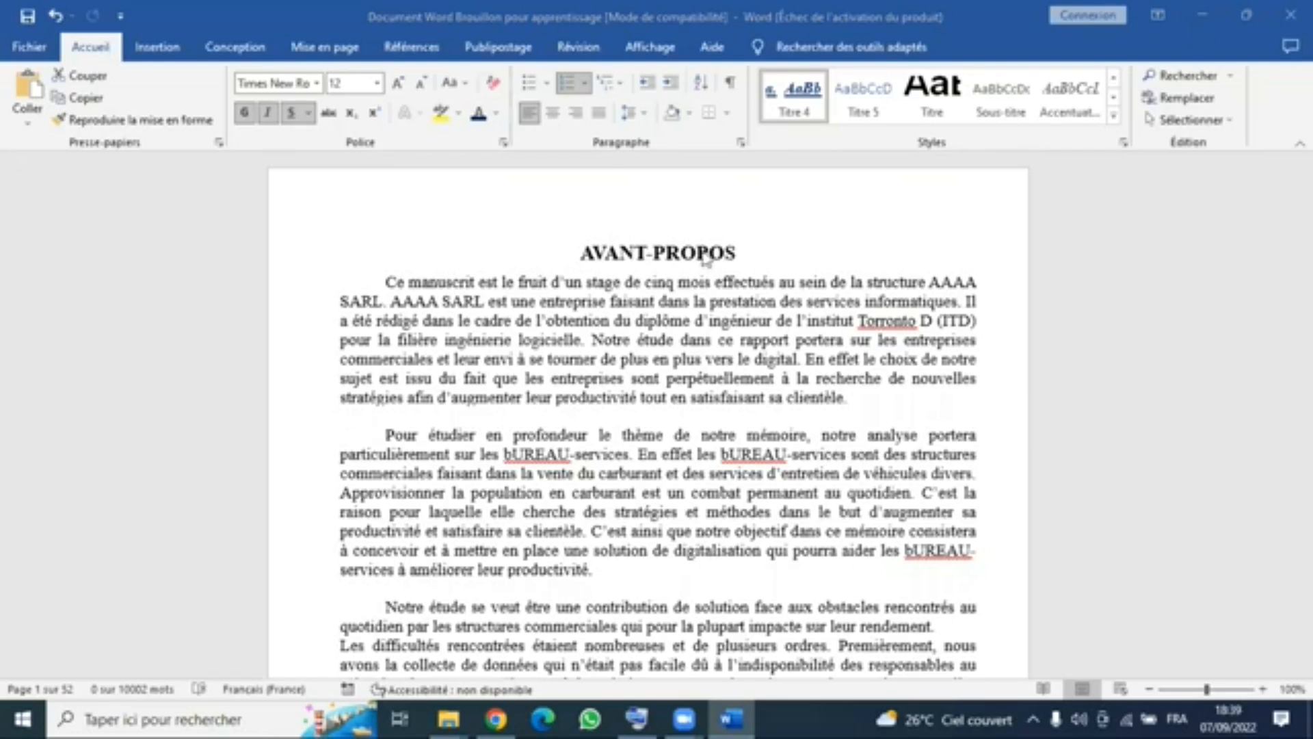
click(579, 237)
triple_click(579, 237)
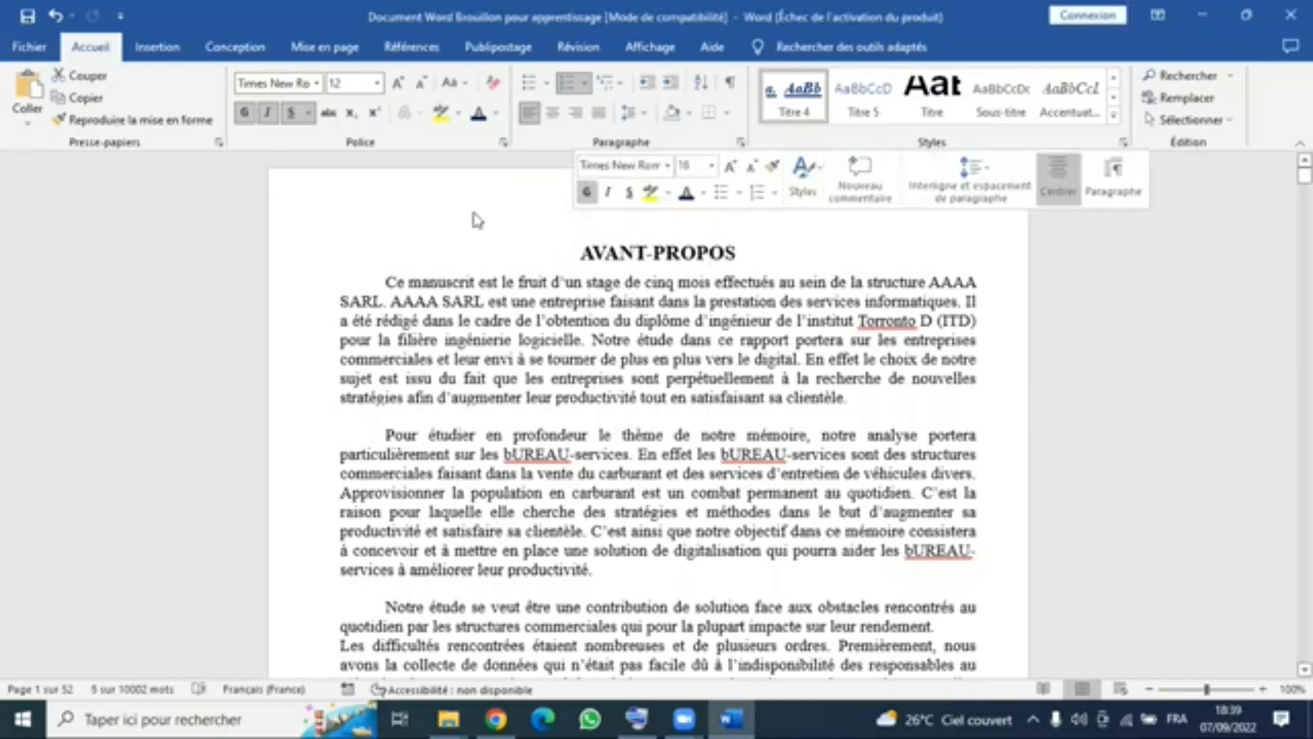
click(628, 228)
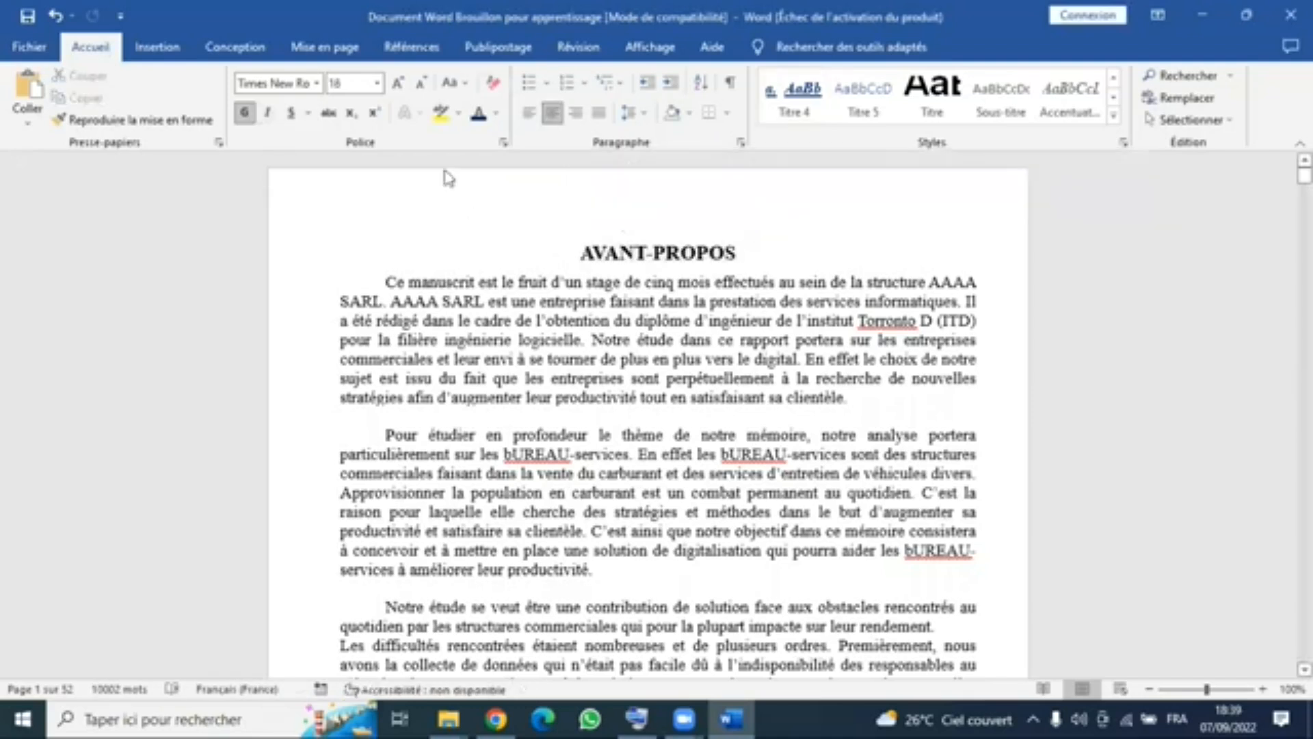
click(387, 281)
scroll(800, 223, down, 2)
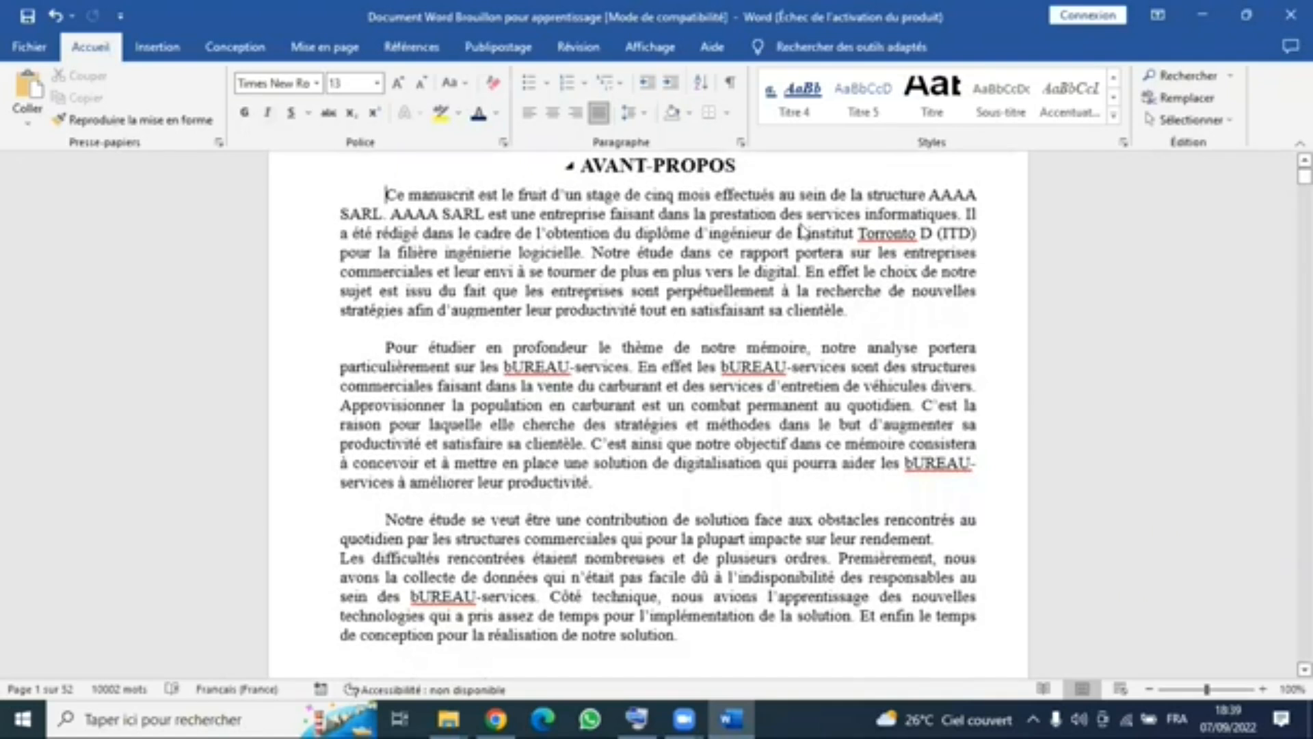
scroll(814, 253, down, 2)
scroll(662, 205, up, 4)
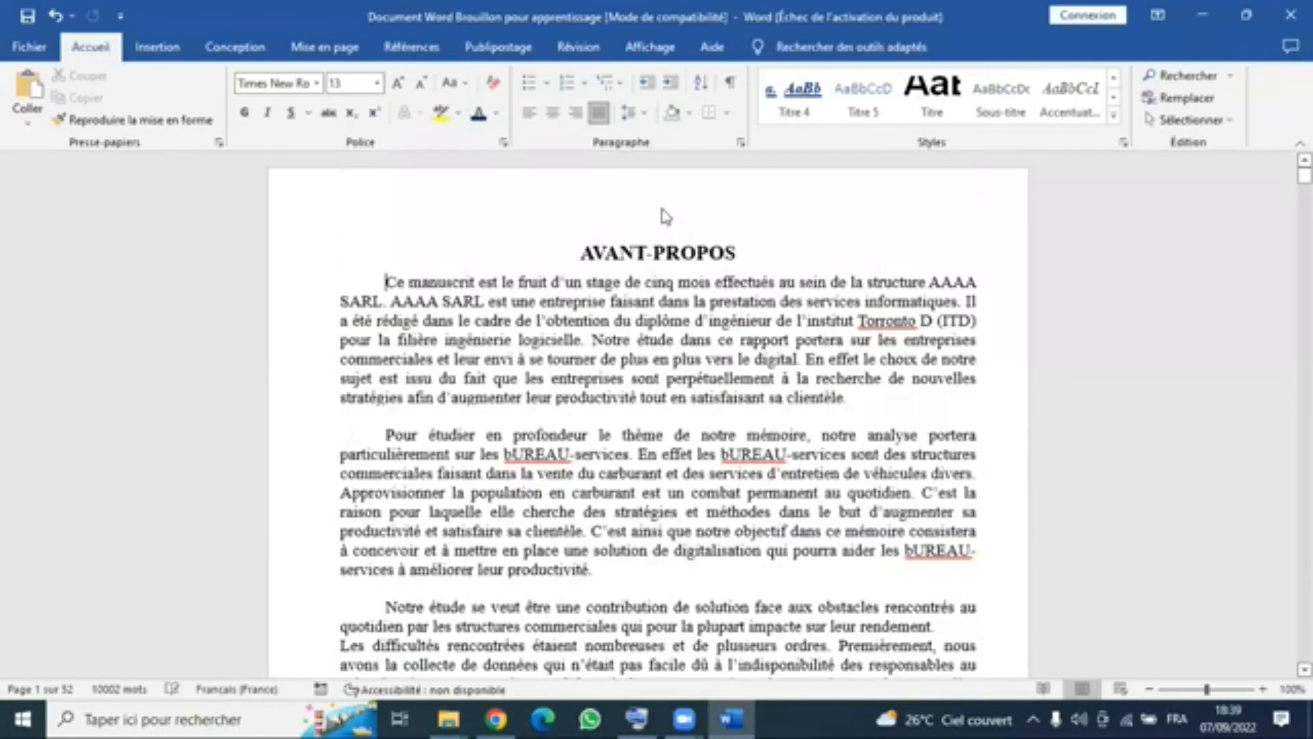
click(738, 205)
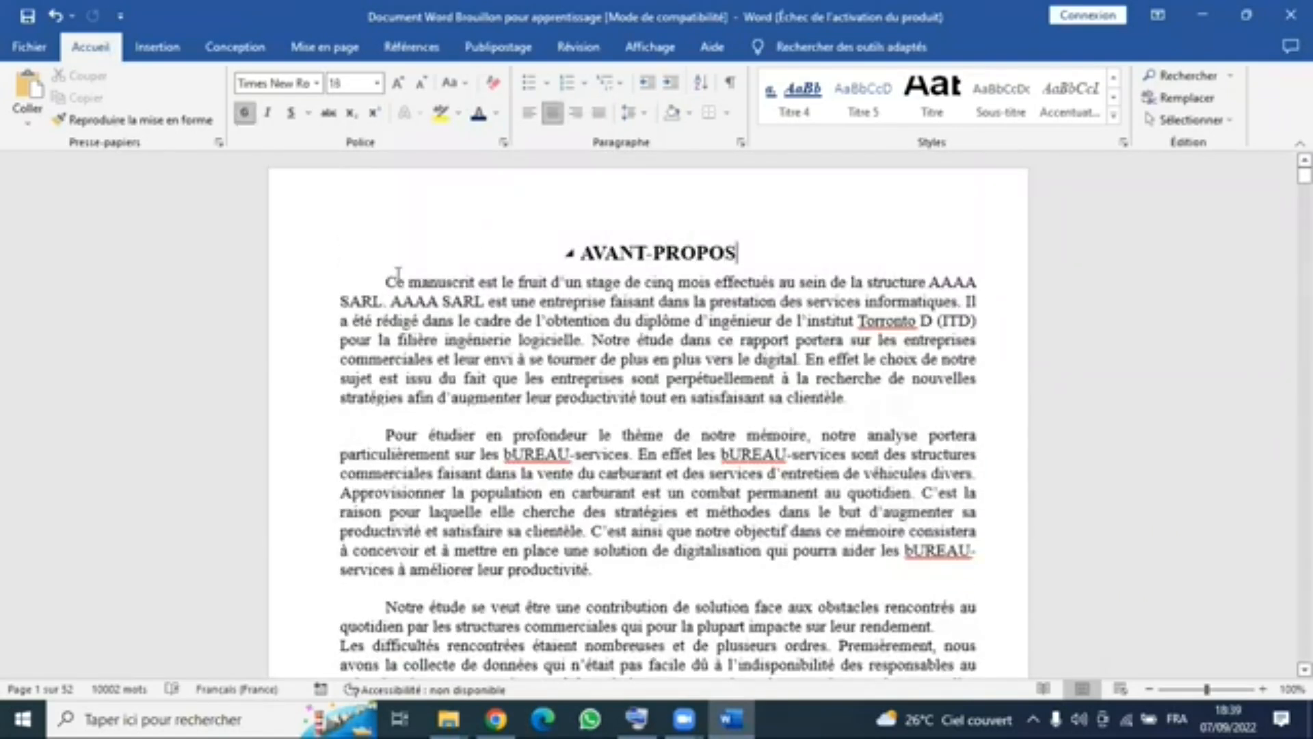
drag(576, 237, 667, 206)
click(668, 207)
double_click(667, 213)
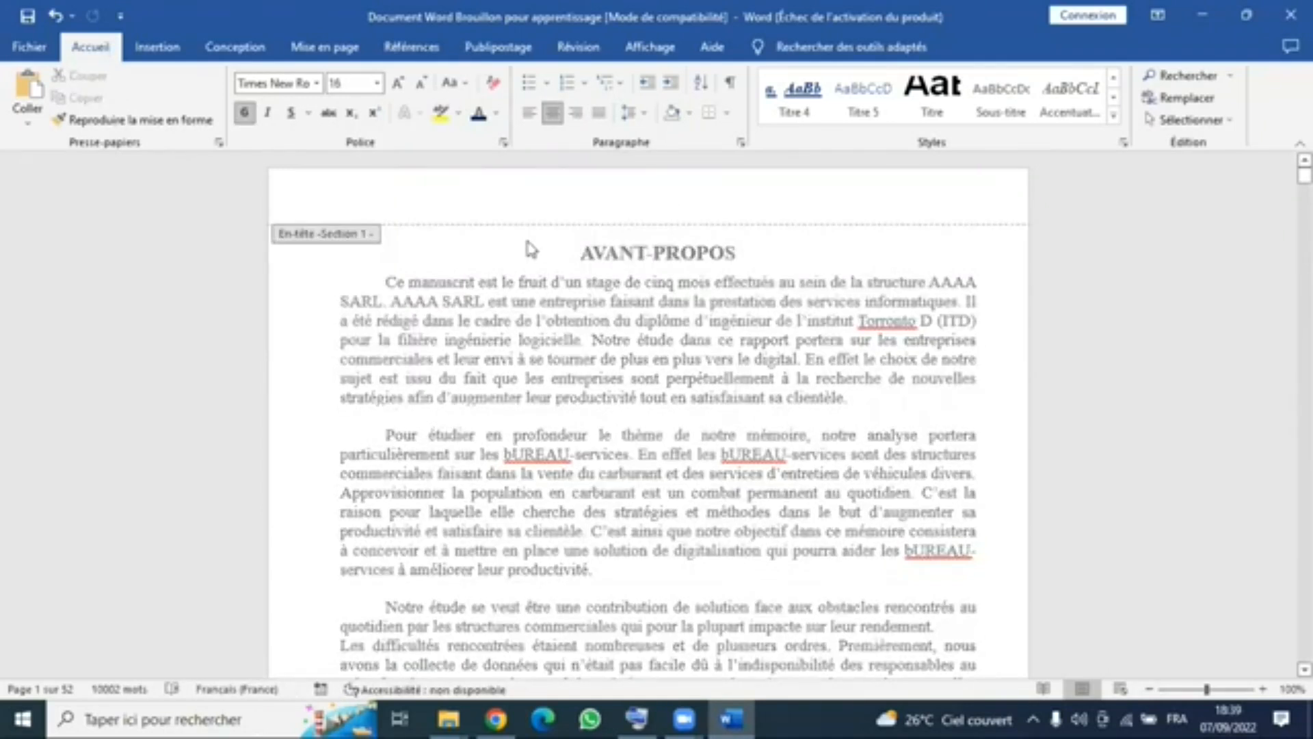
double_click(581, 245)
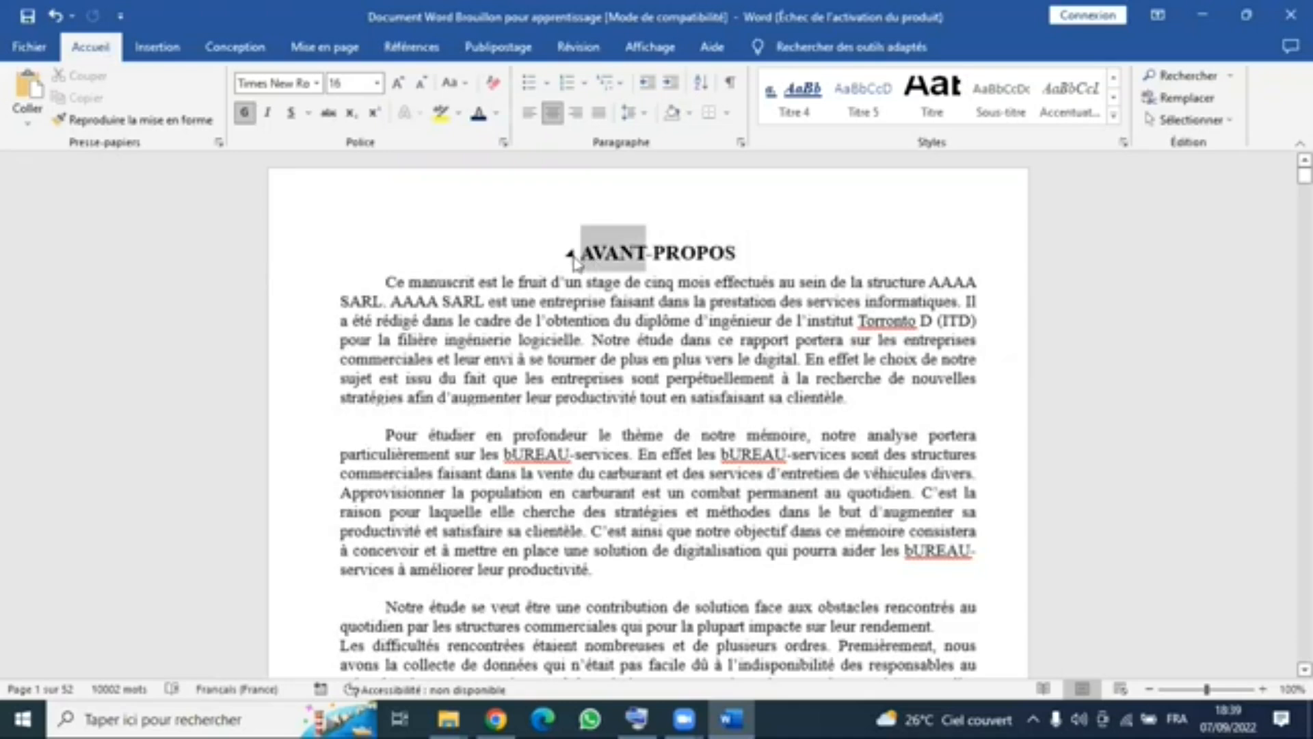
- Insert a blank page before the AVANT-PROPOS heading at the start of the document
click(574, 255)
click(568, 252)
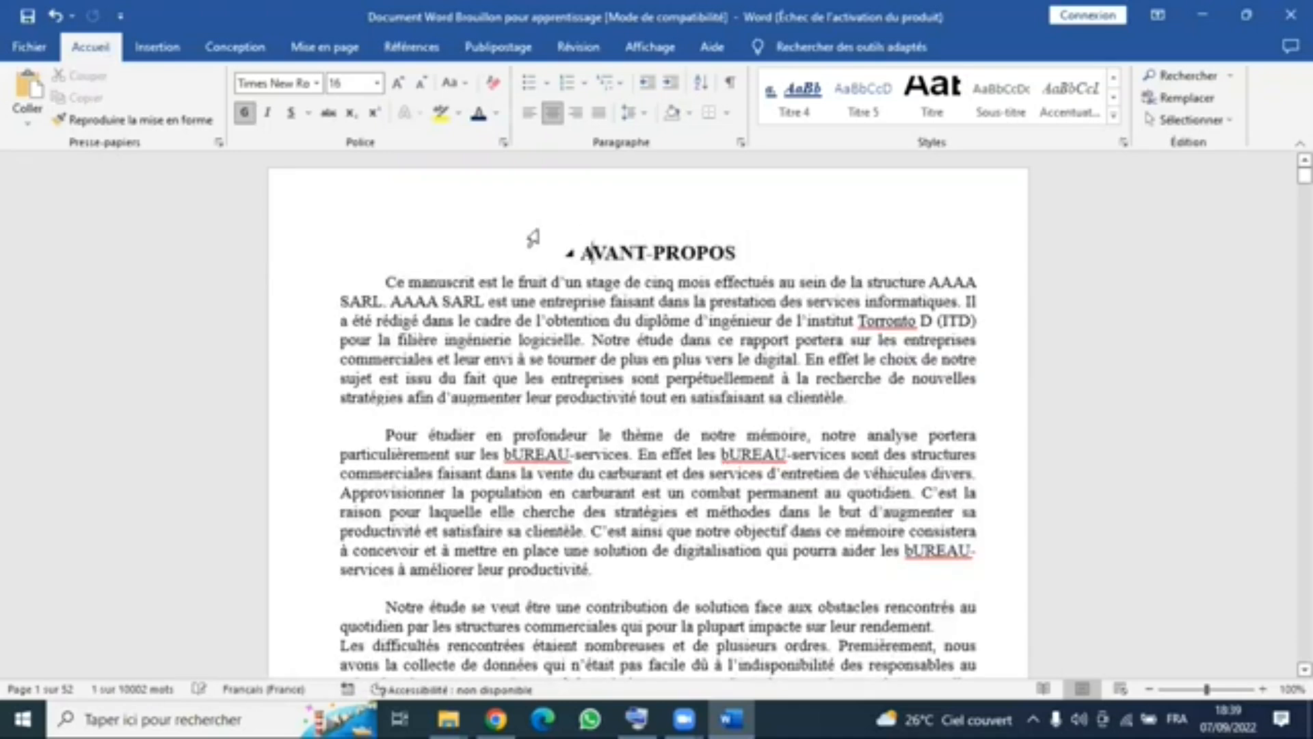
click(157, 46)
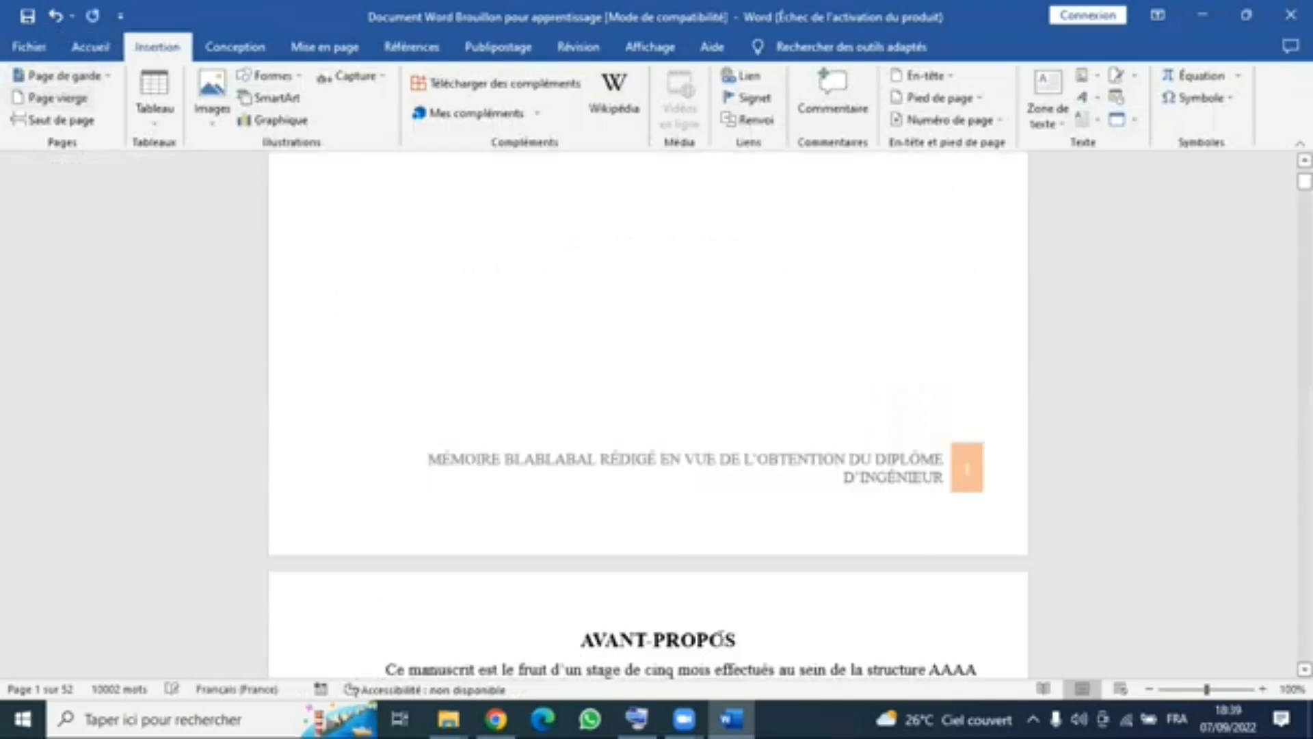
scroll(735, 455, down, 3)
triple_click(603, 467)
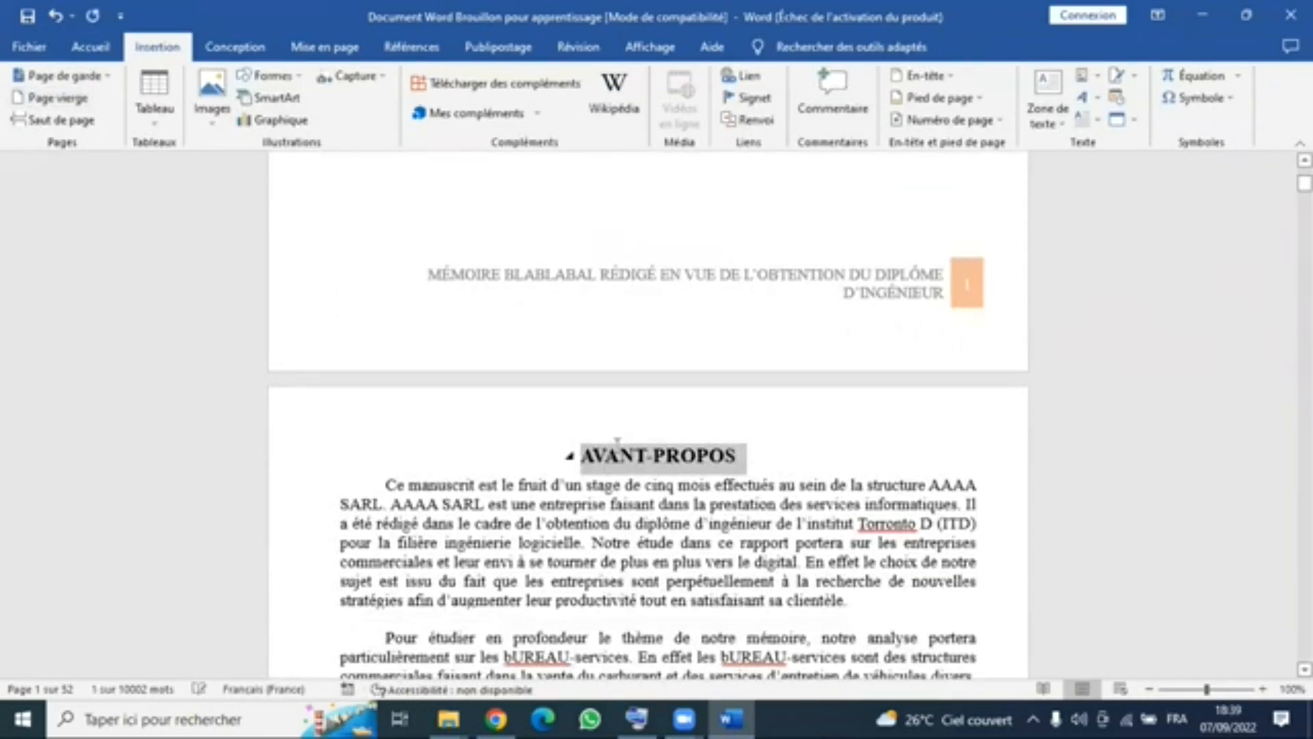
click(604, 331)
scroll(651, 290, up, 8)
click(647, 290)
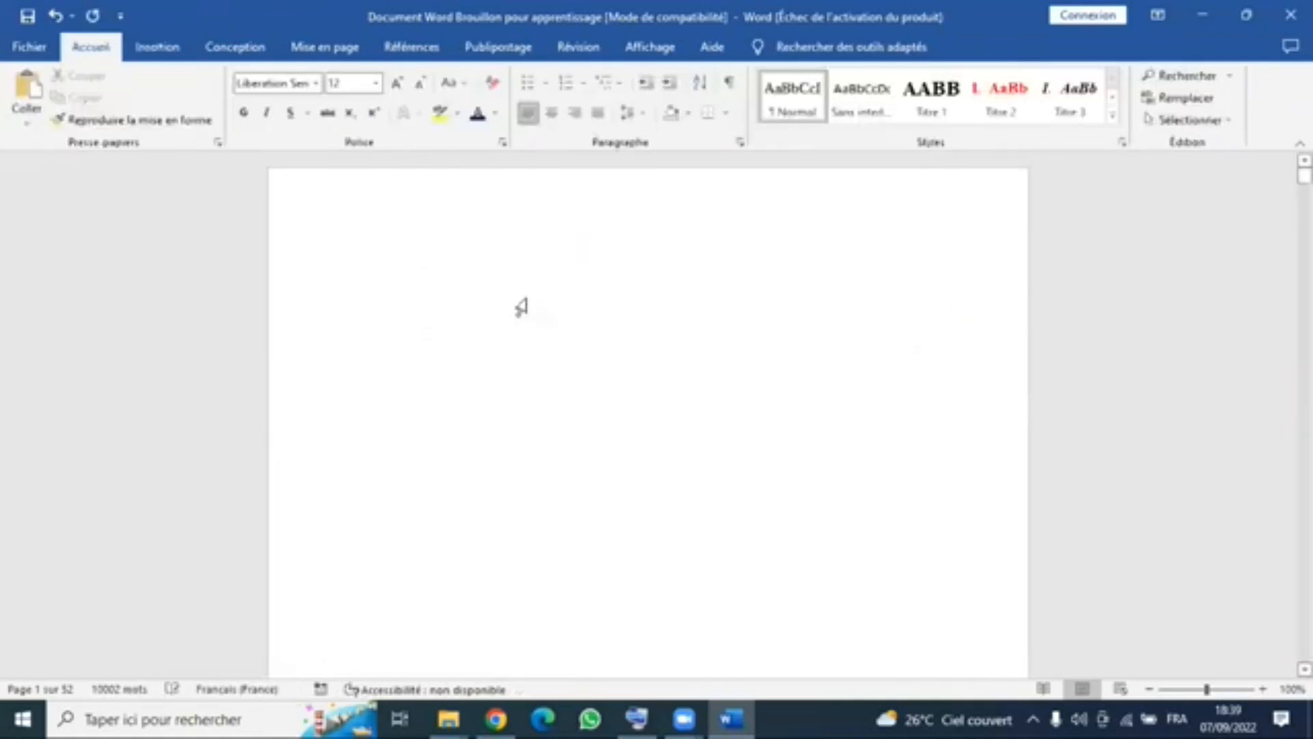
click(385, 224)
click(677, 254)
key(BackSpace)
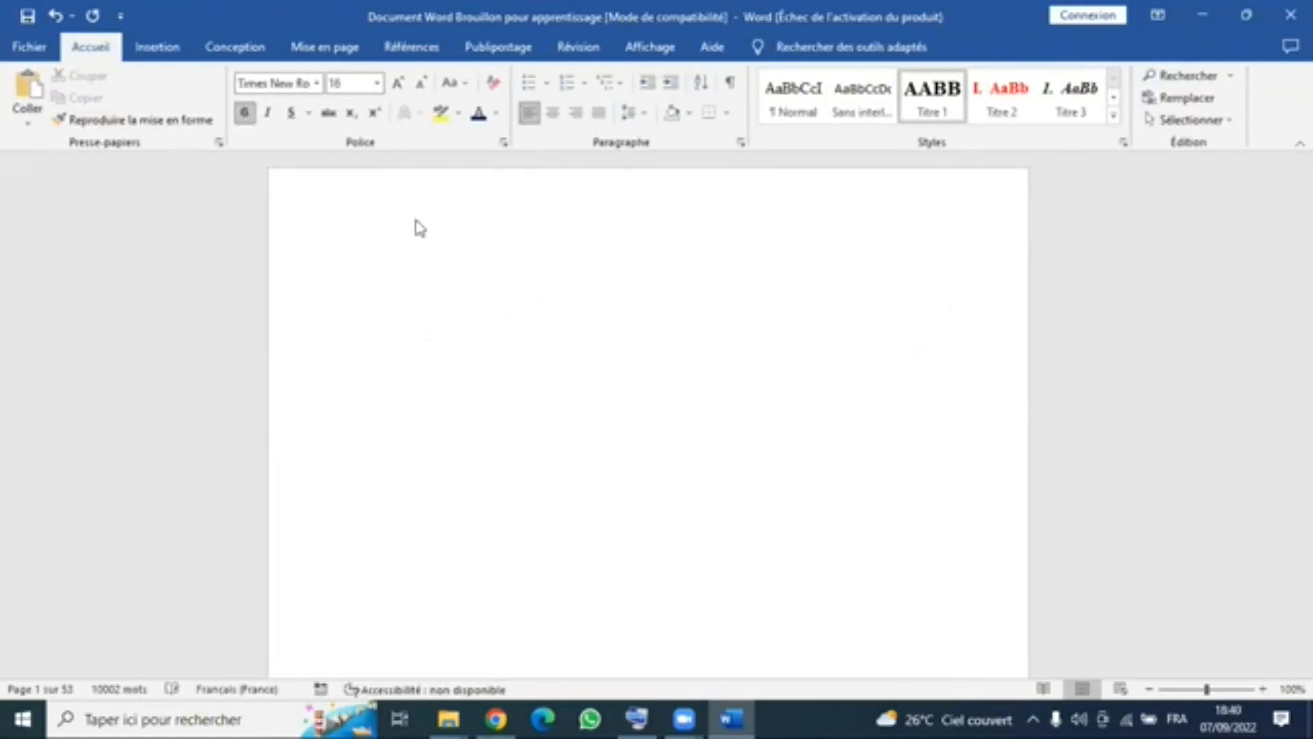
click(629, 266)
key(BackSpace)
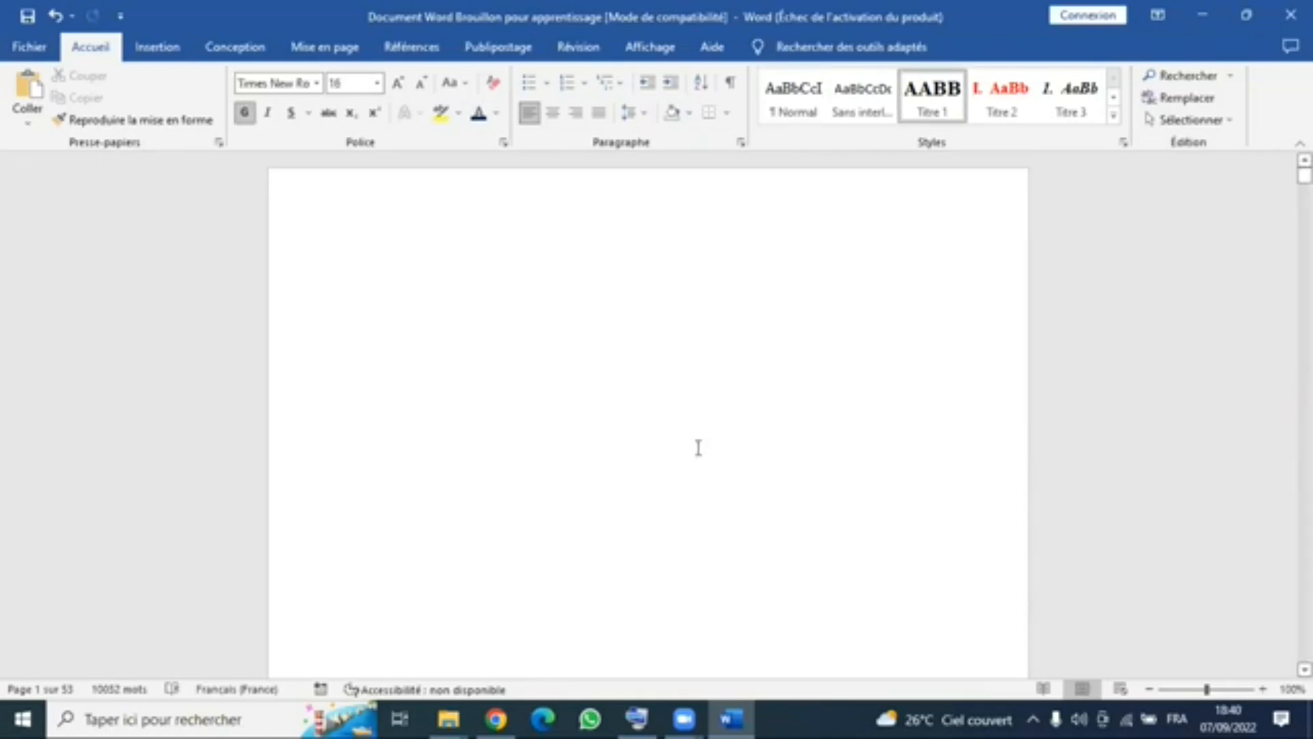
click(277, 244)
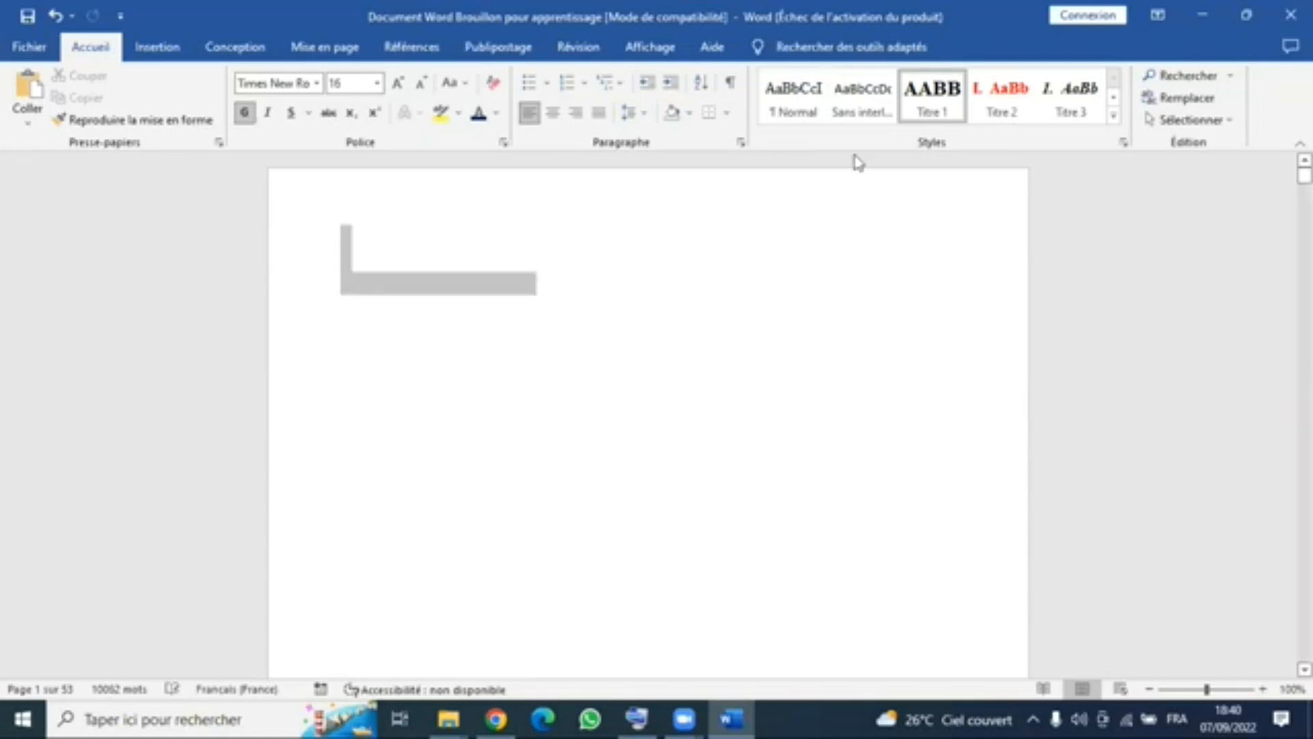
click(930, 109)
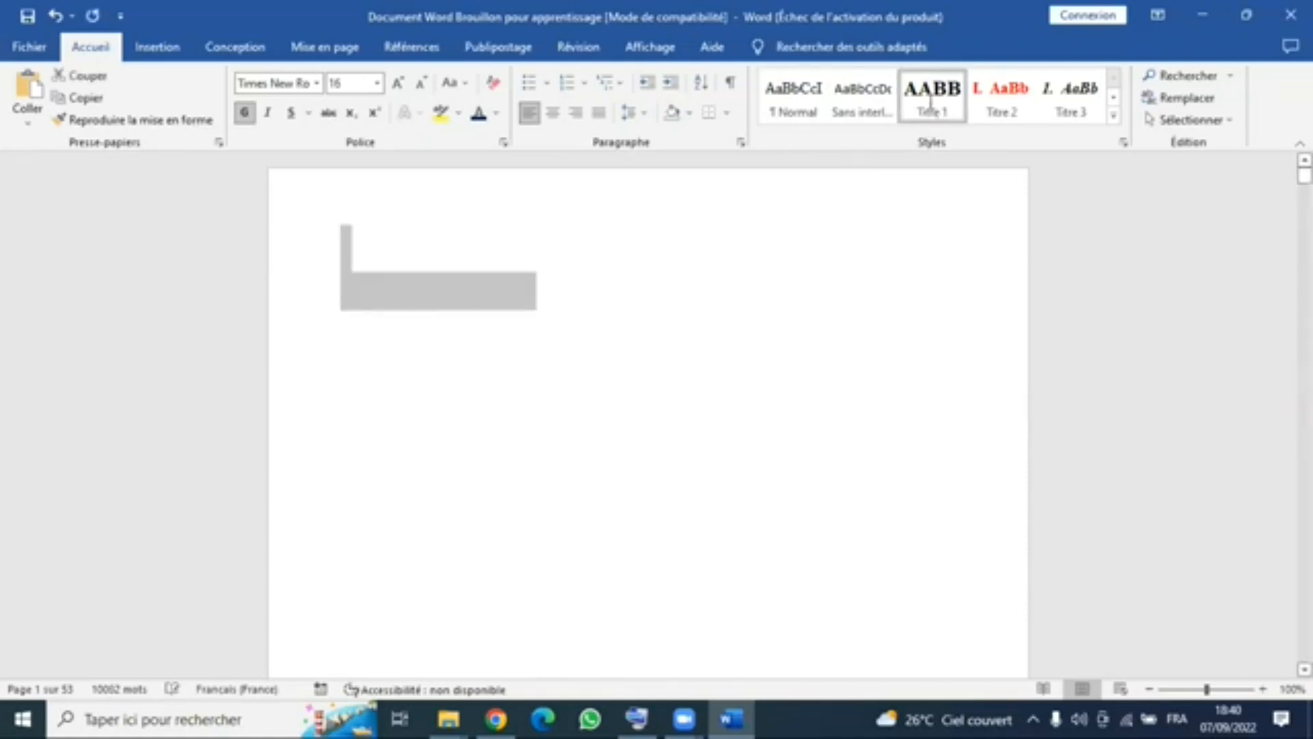
click(689, 340)
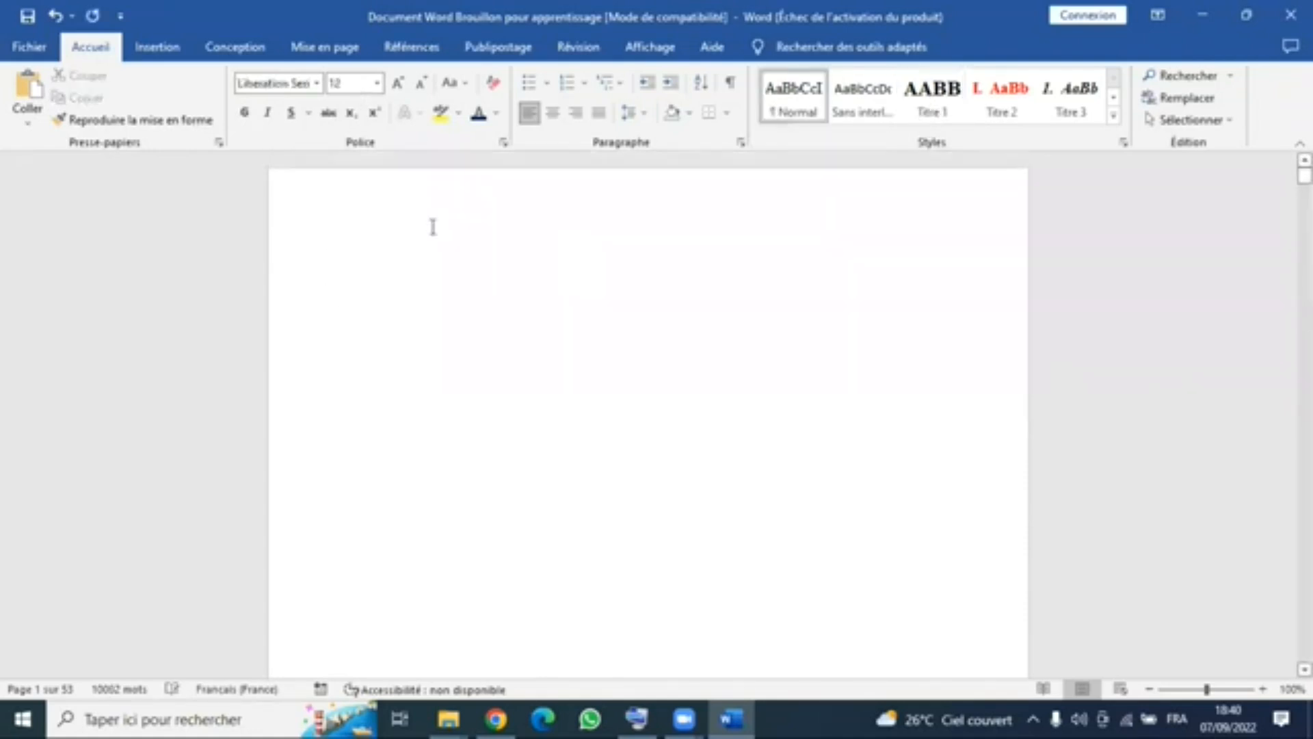
click(525, 252)
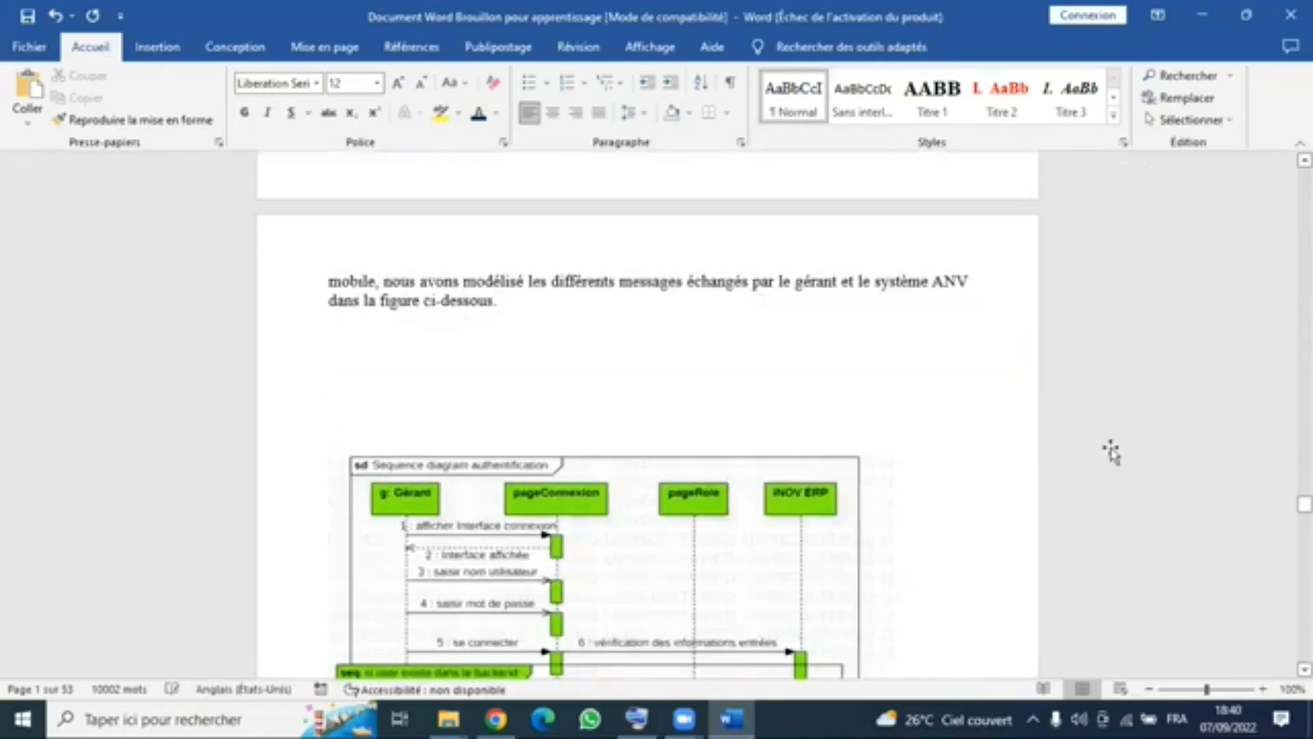
- Insert a blank page after the introductory paragraph of section 4.1.3 "Diagramme de classes"
scroll(907, 446, down, 8)
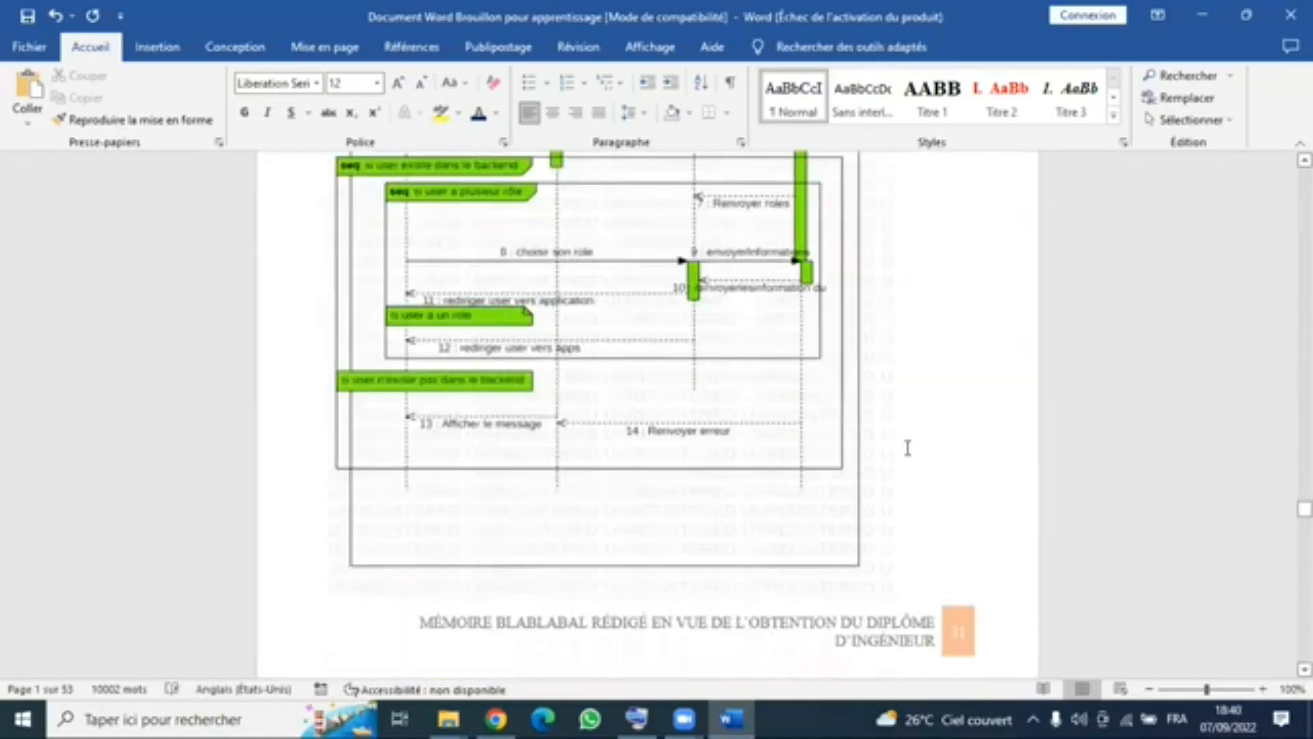
scroll(732, 308, down, 12)
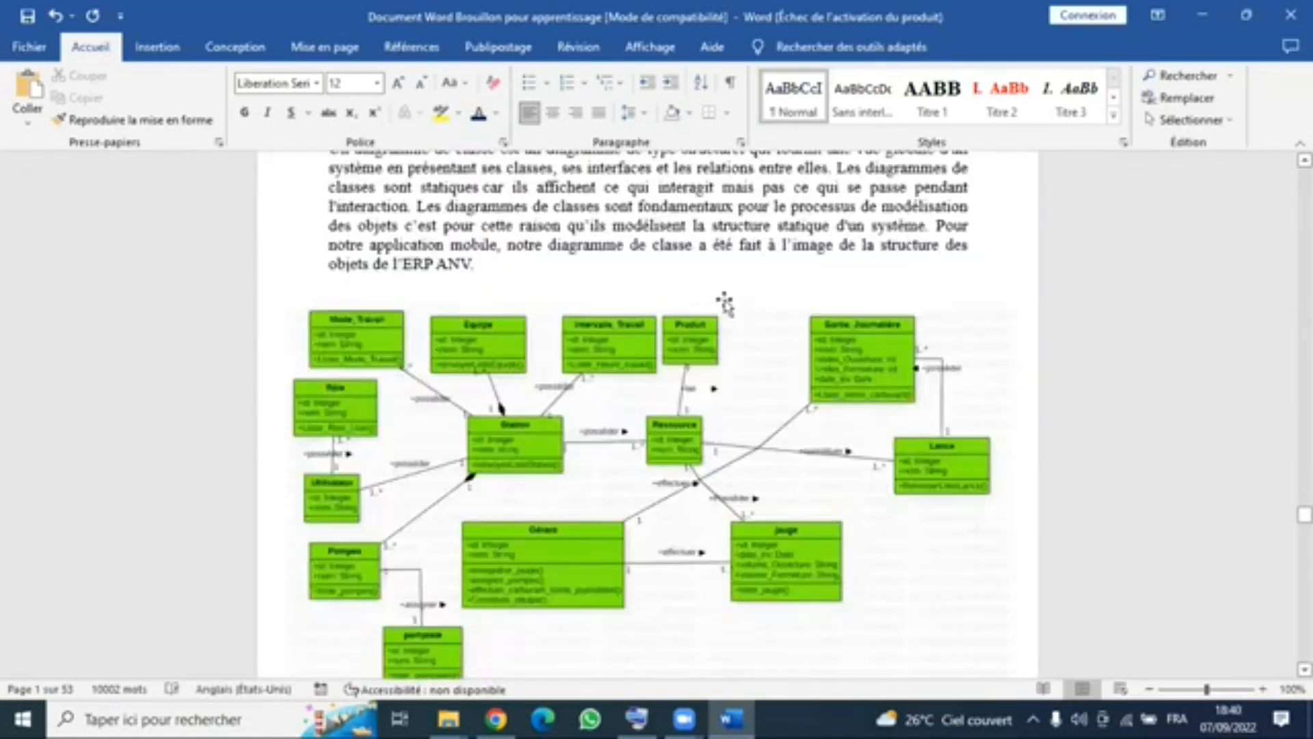
scroll(690, 307, up, 5)
scroll(506, 600, up, 1)
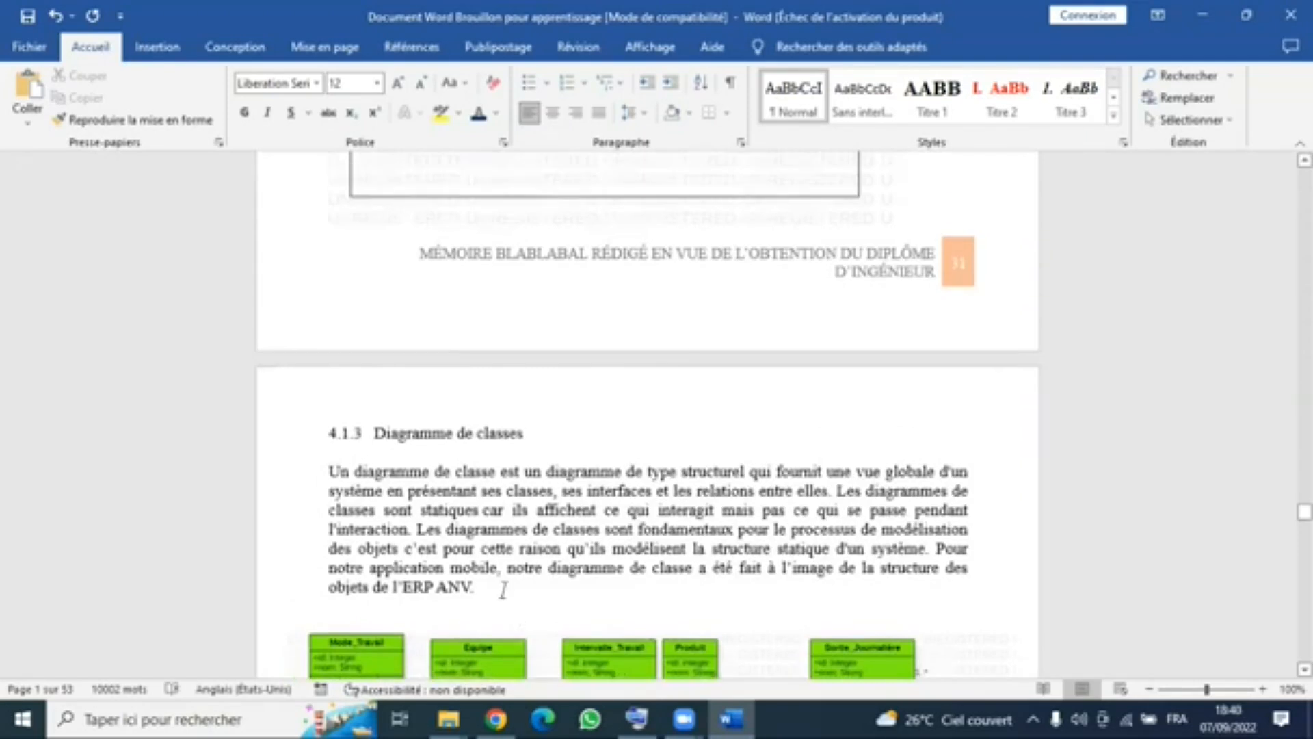
click(502, 590)
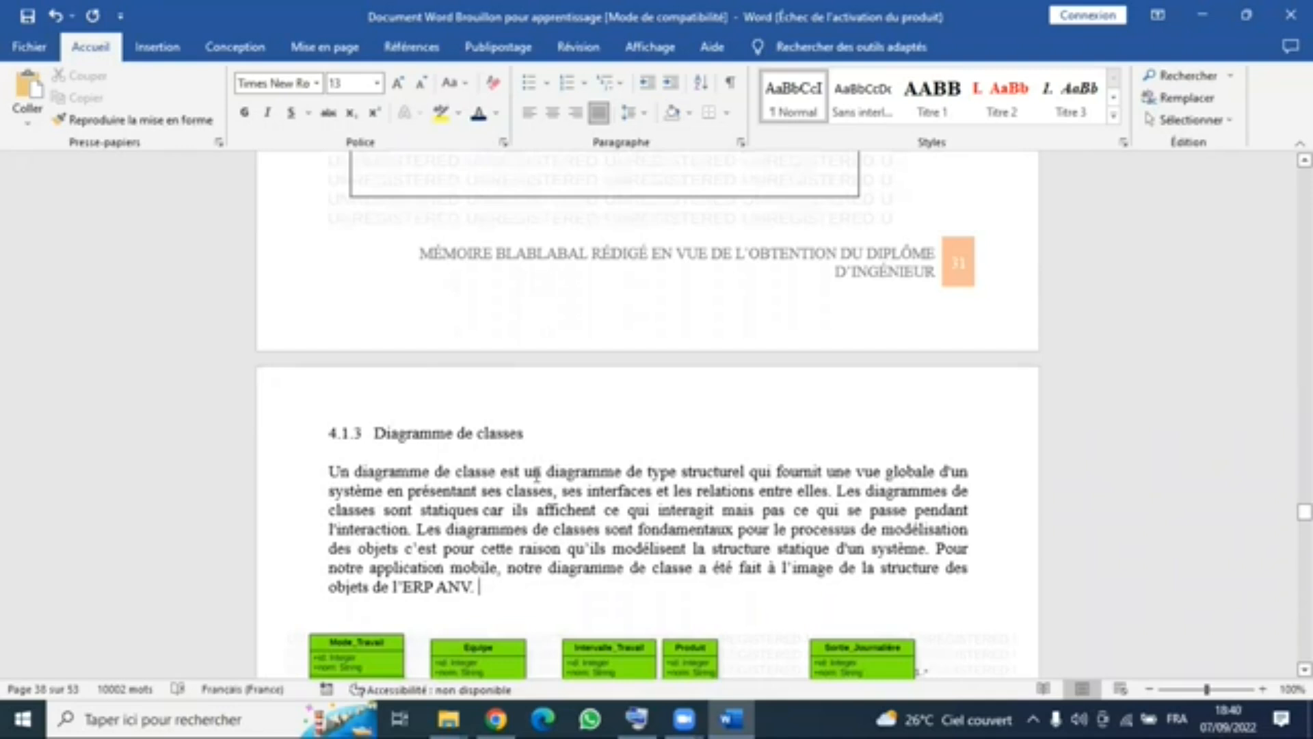
click(169, 47)
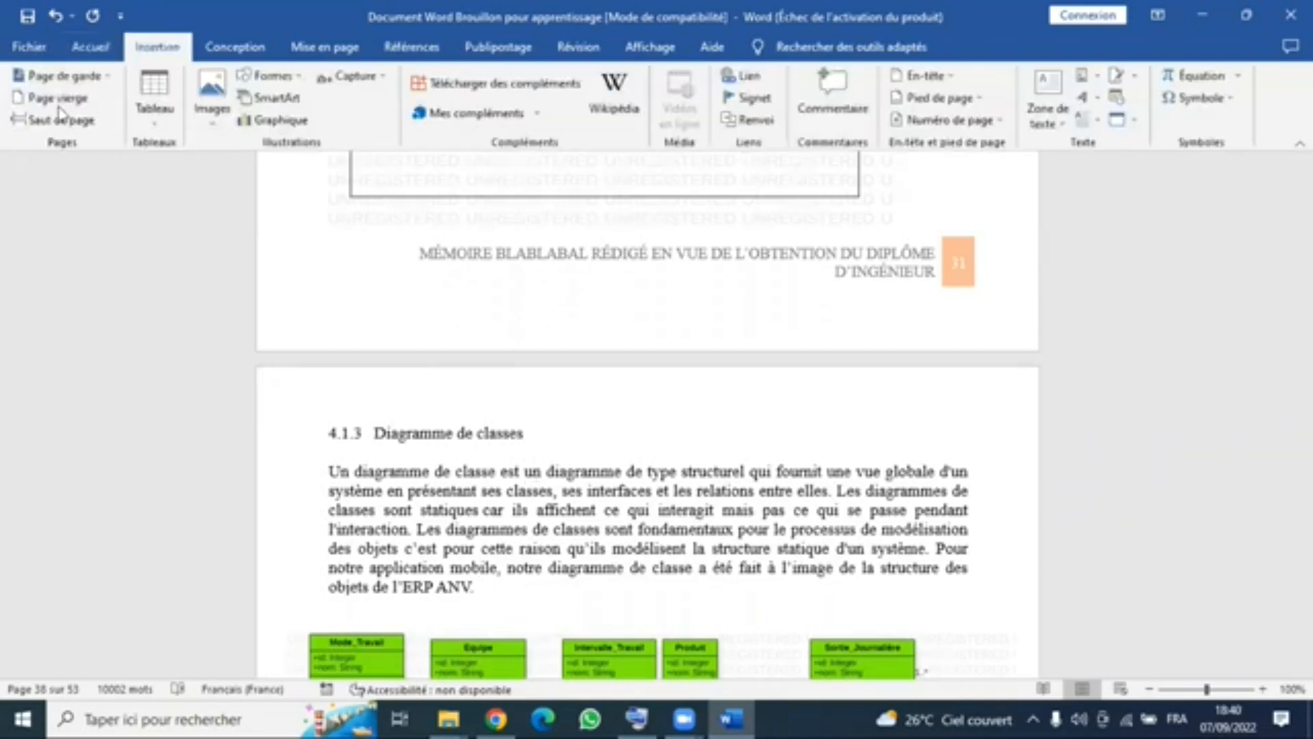
click(58, 98)
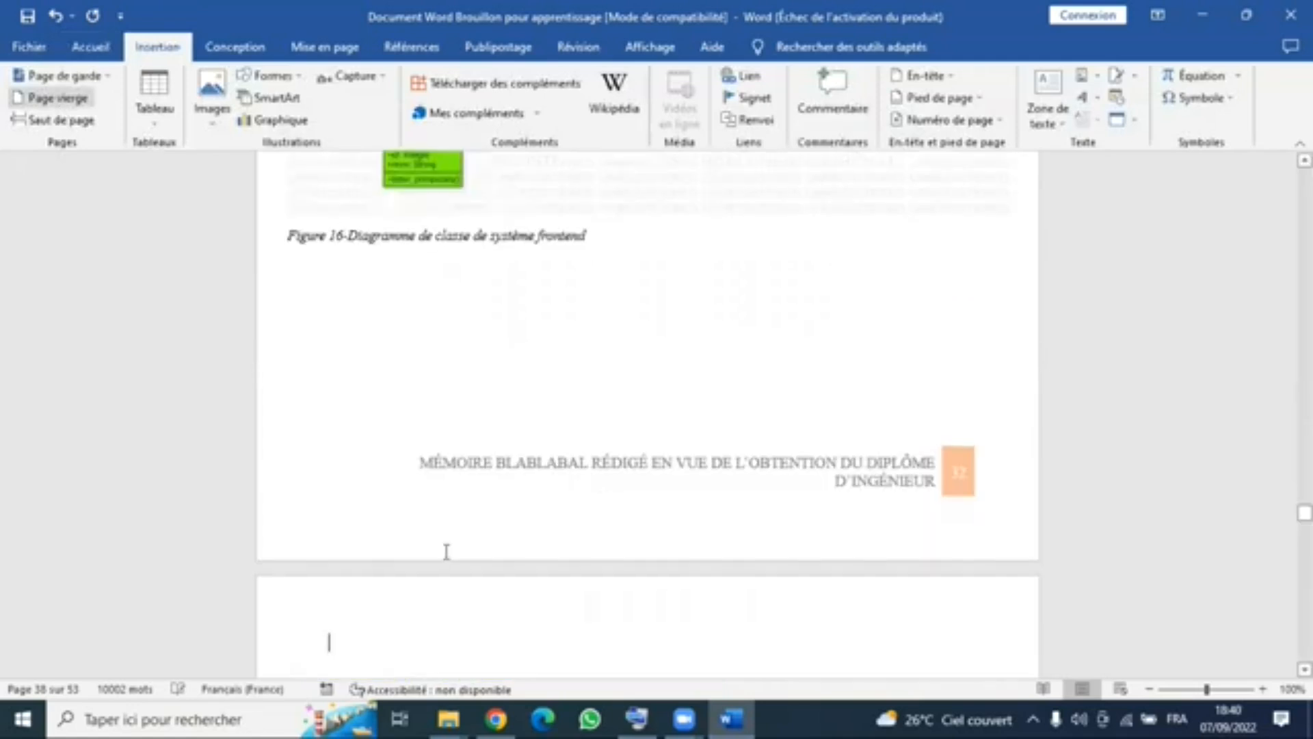
scroll(438, 478, down, 5)
scroll(448, 447, down, 2)
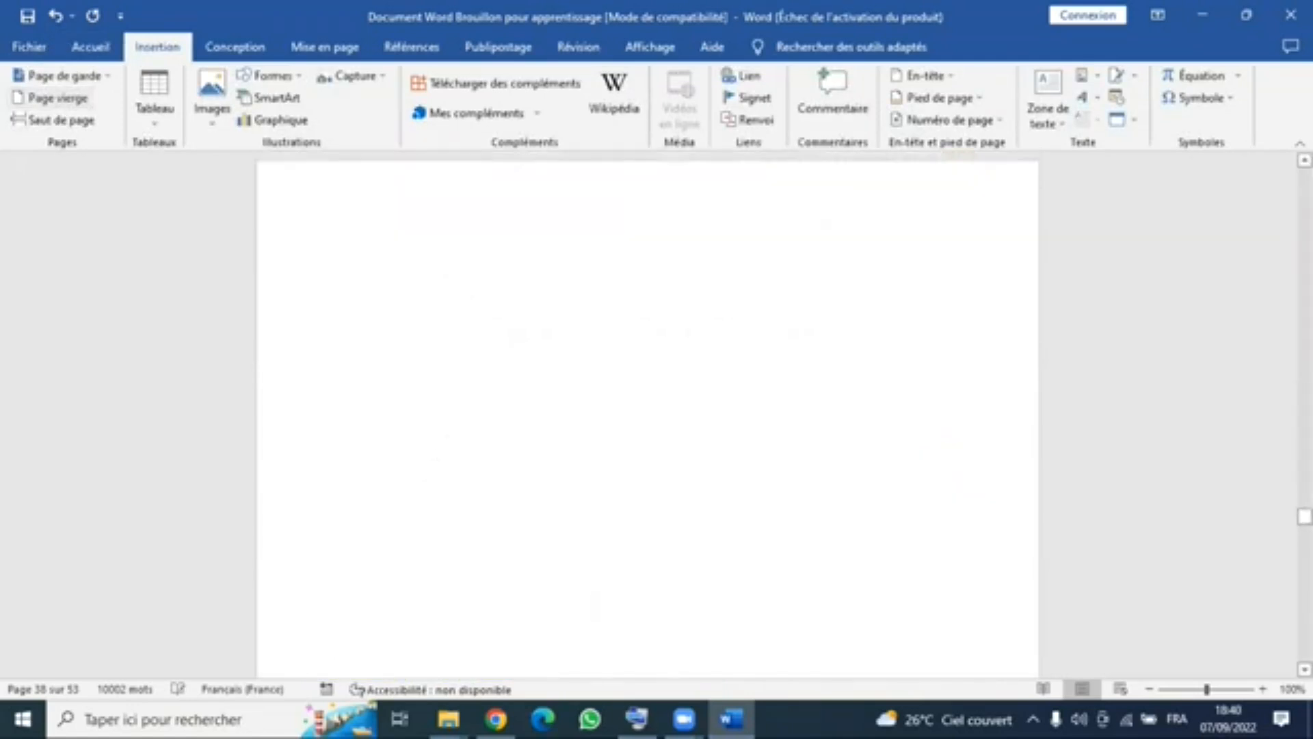
- Left-align the empty paragraph on the blank first page of the document
drag(1304, 517, 1304, 172)
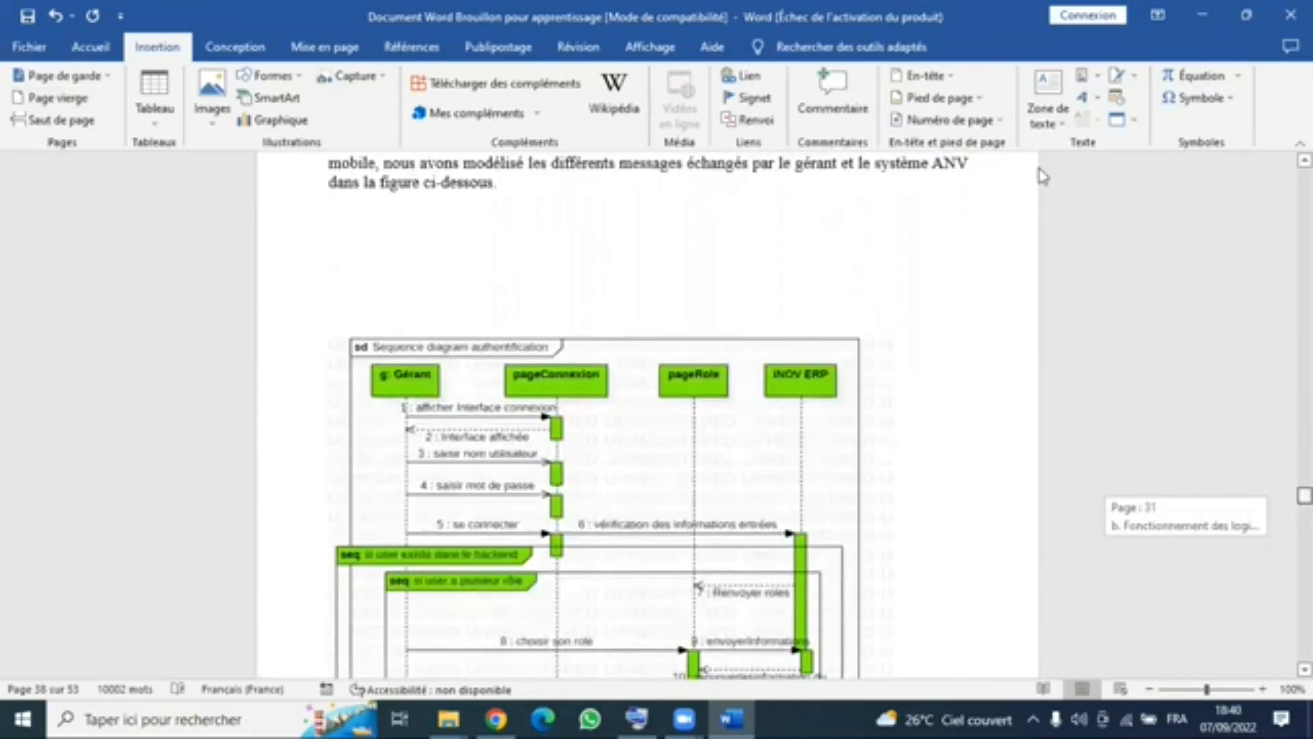
click(537, 236)
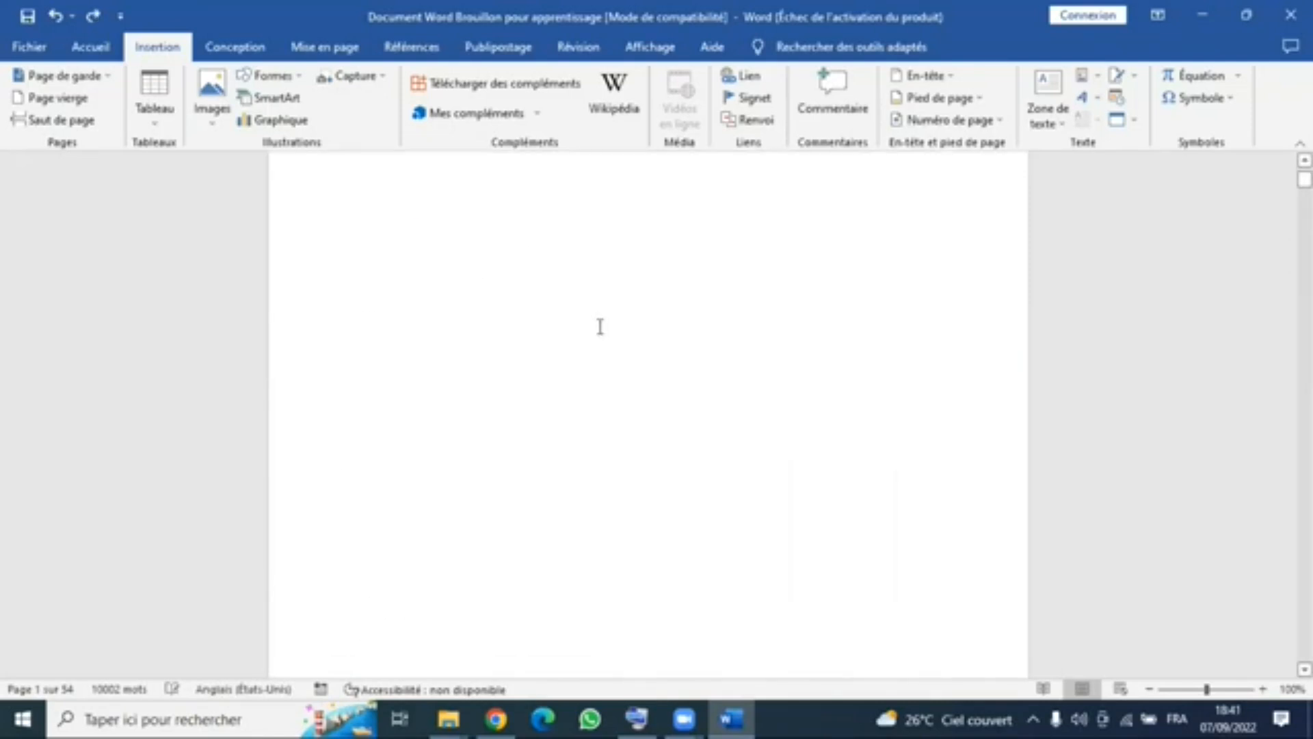
scroll(600, 326, up, 1)
drag(1202, 687, 1186, 694)
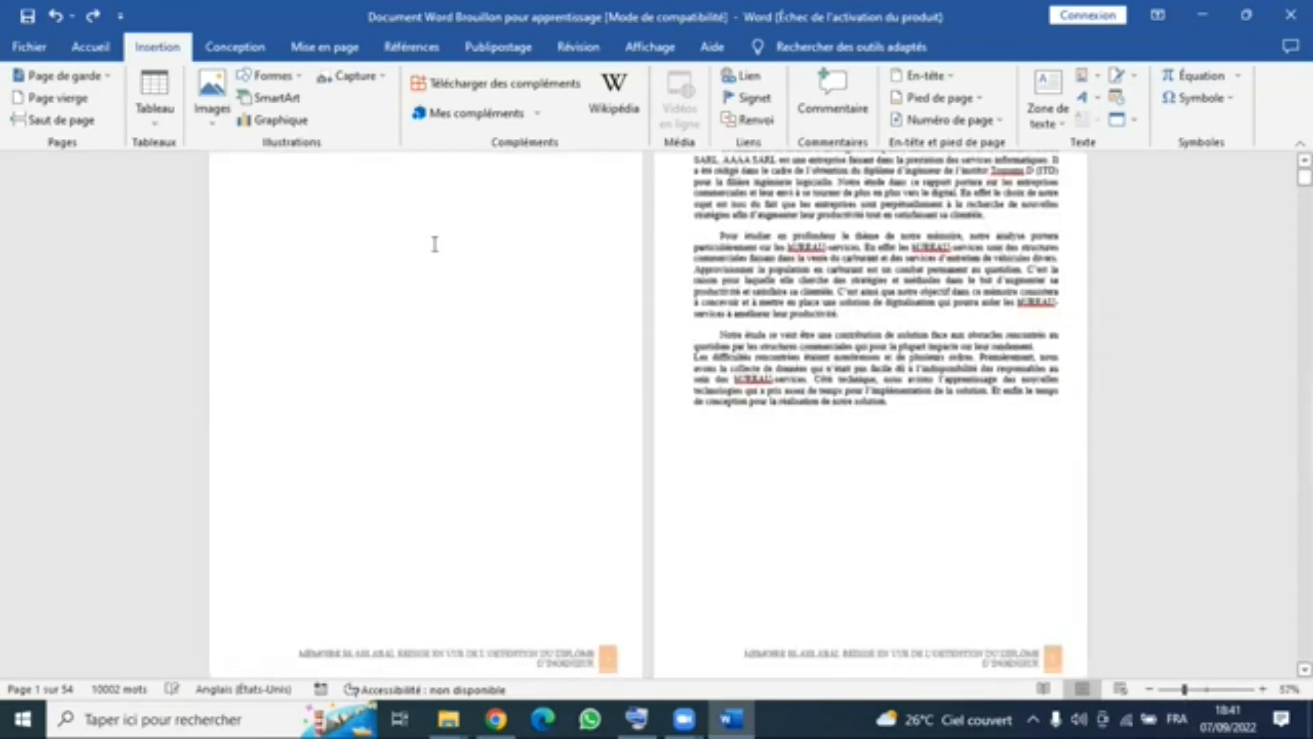
click(111, 54)
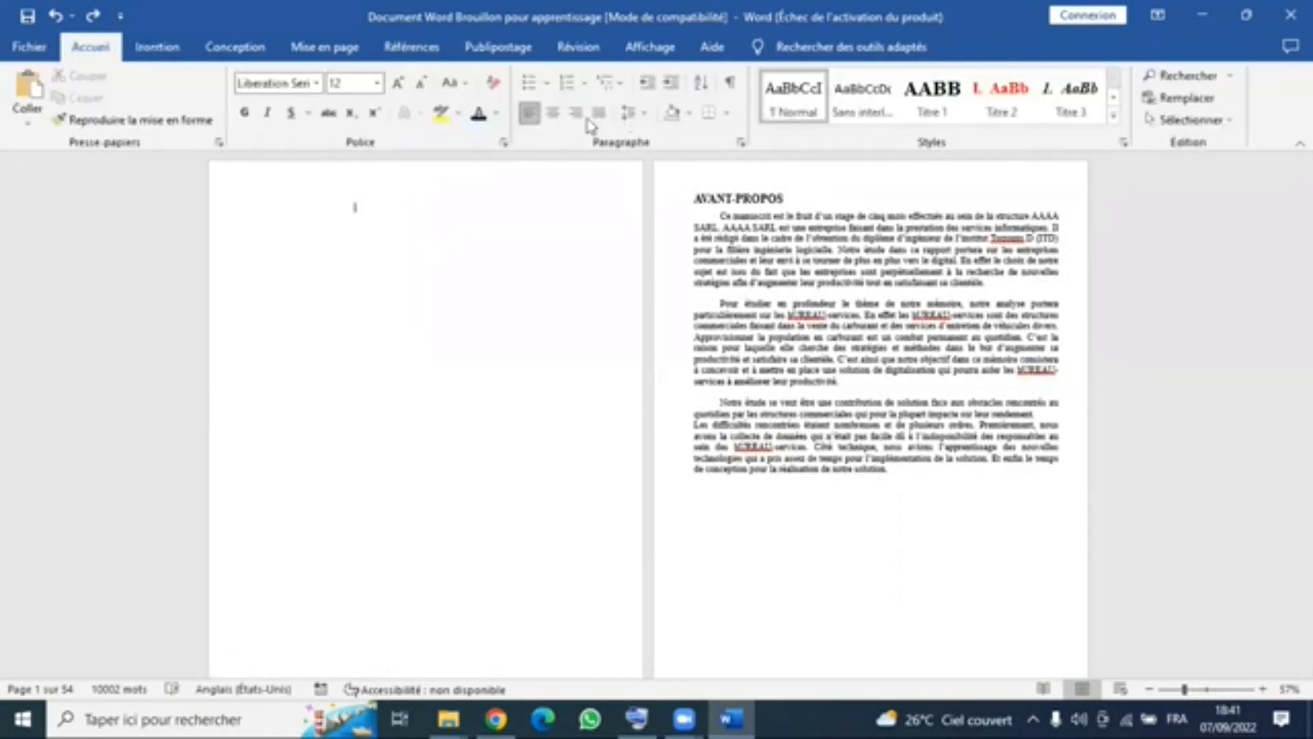
click(396, 227)
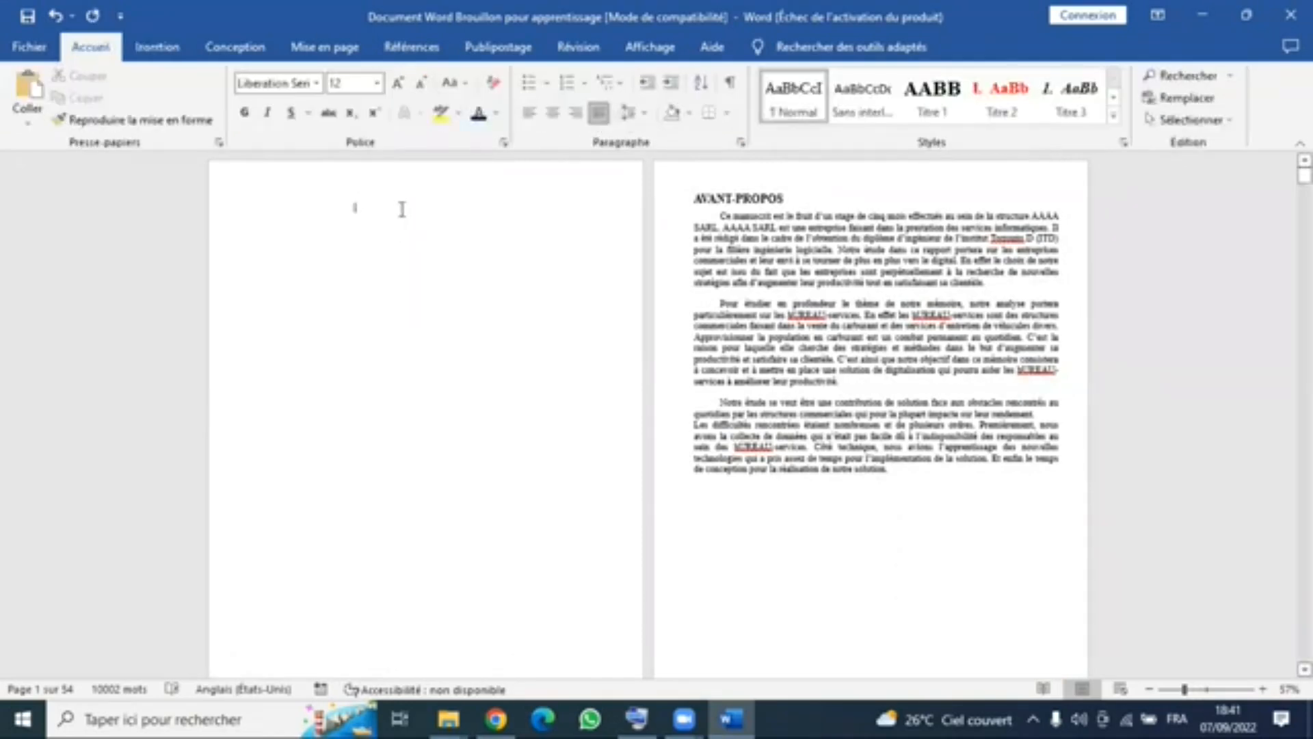
click(530, 119)
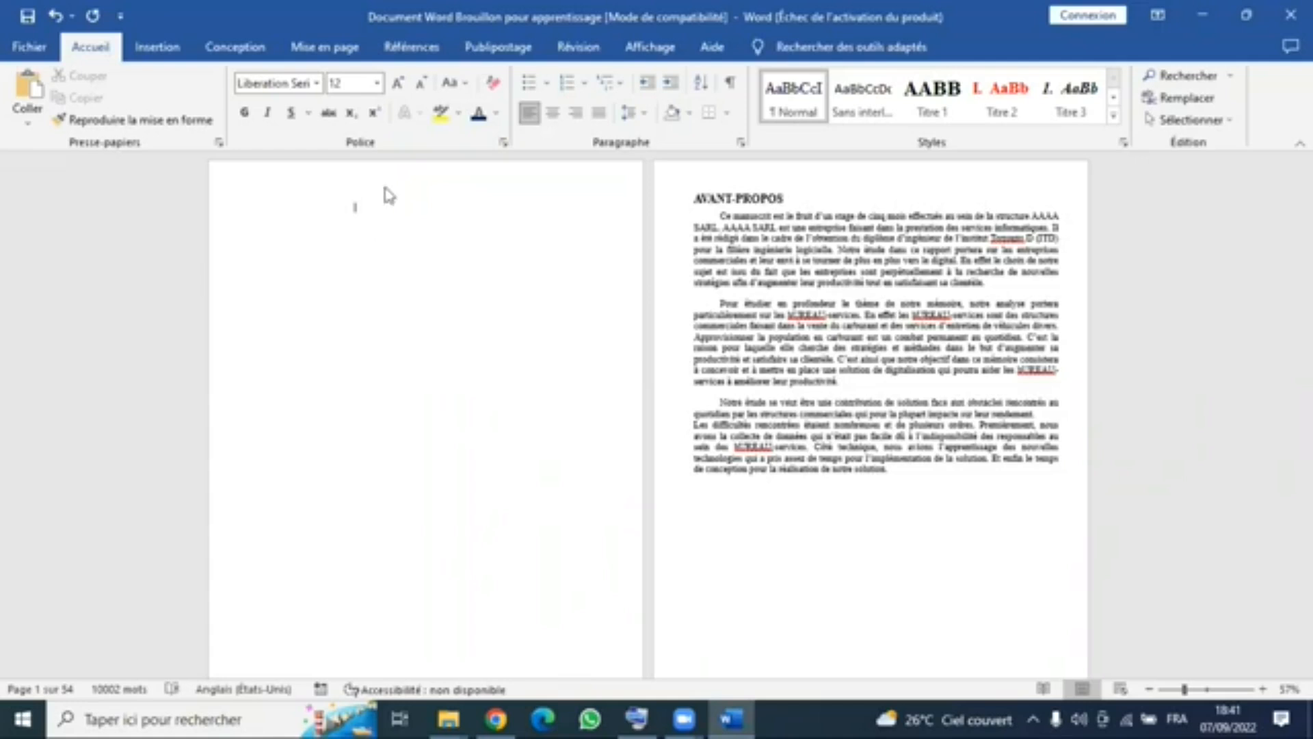
- Insert the "Table automatique 1" table of contents before AVANT-PROPOS and remove the page break preceding it so it sits on the first page
click(433, 46)
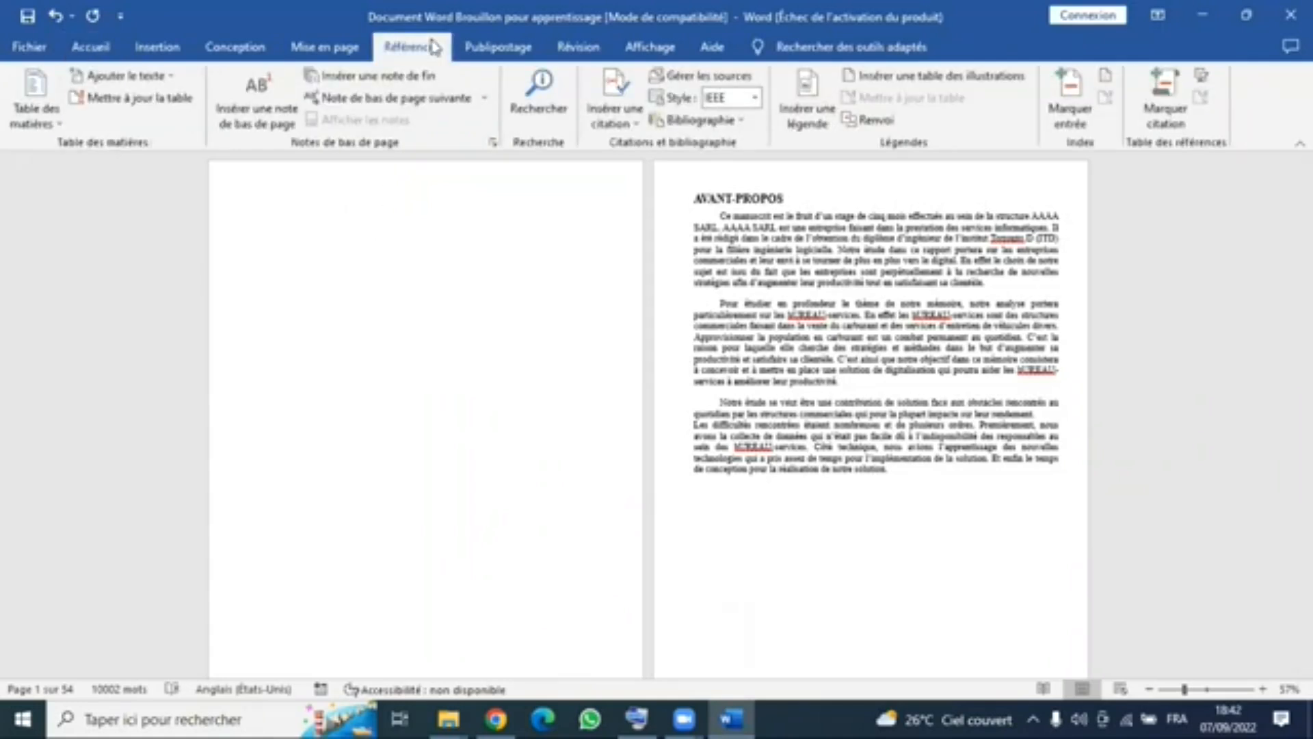
click(55, 129)
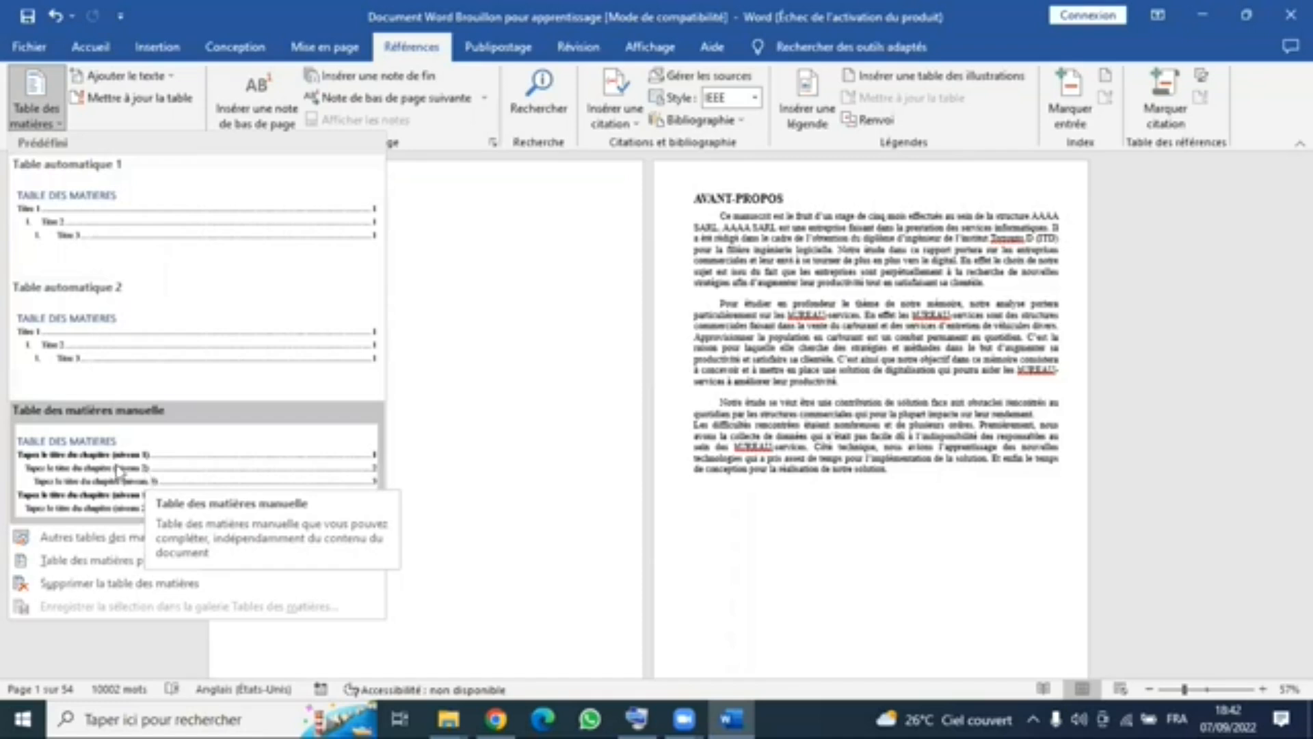
click(105, 223)
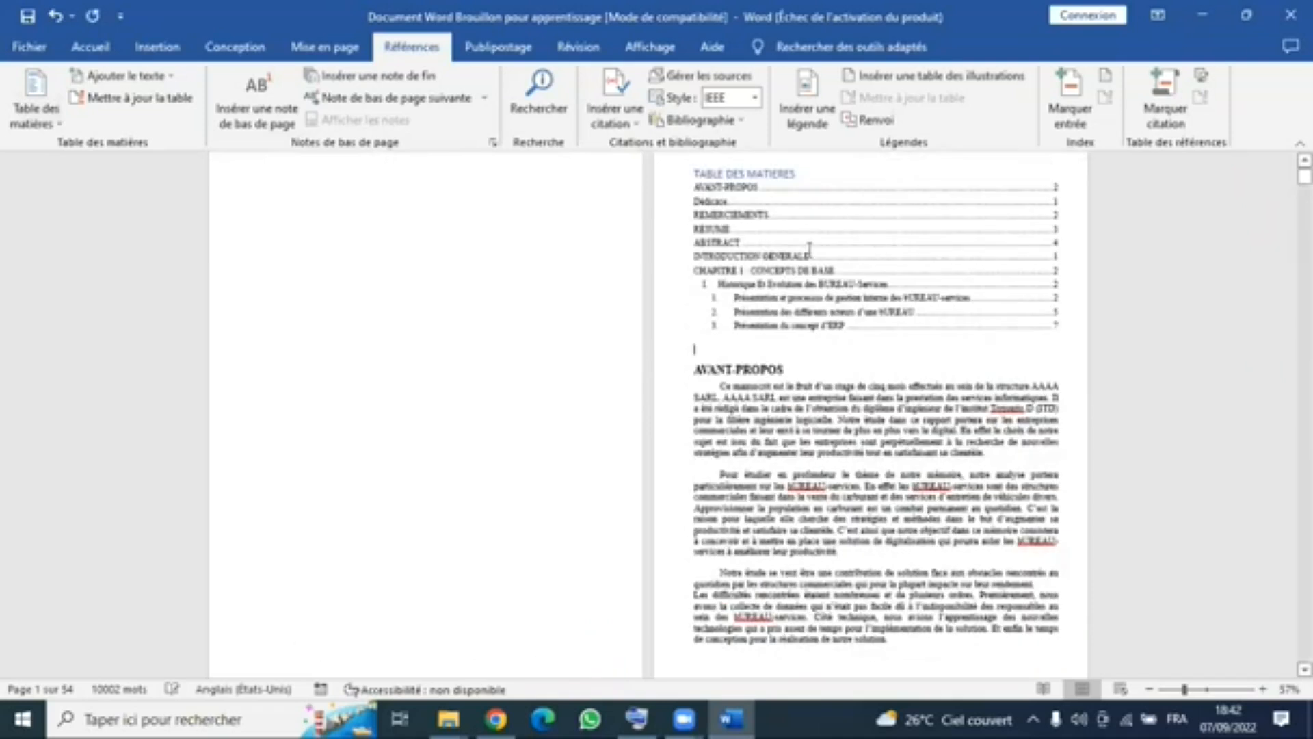
scroll(749, 250, up, 1)
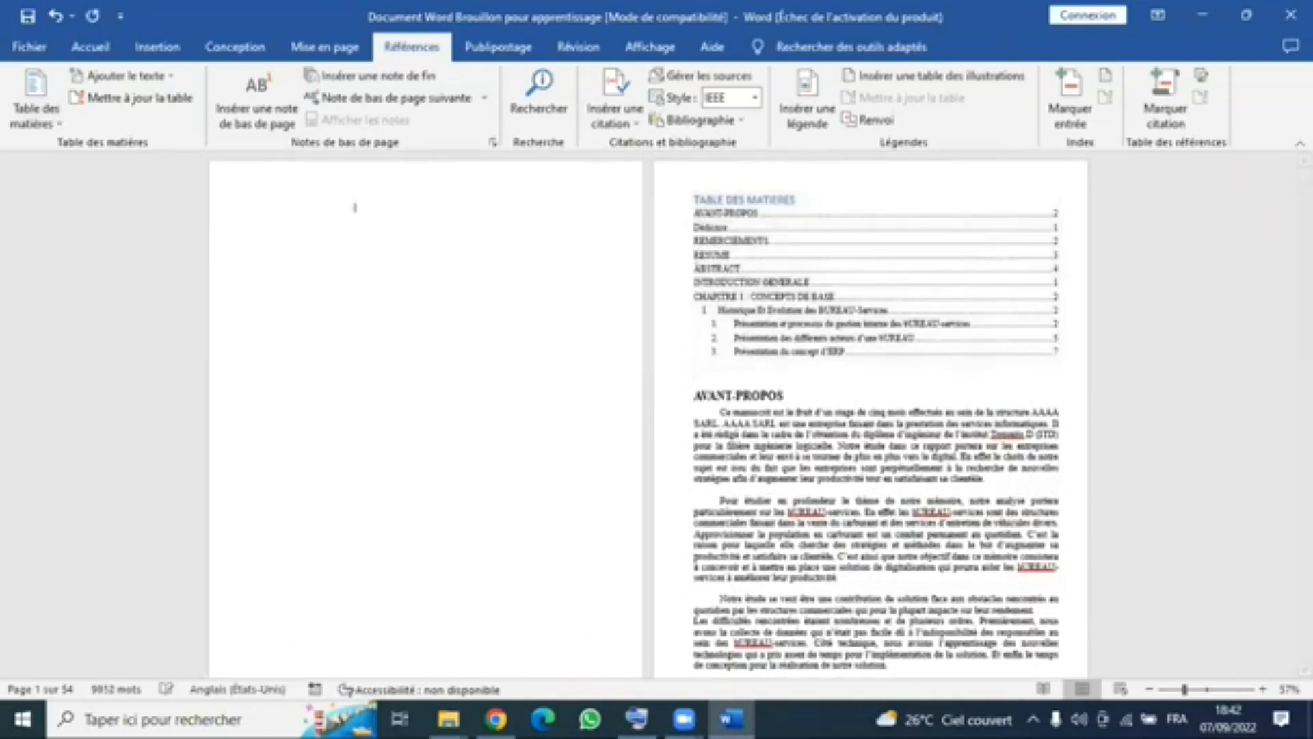
key(Delete)
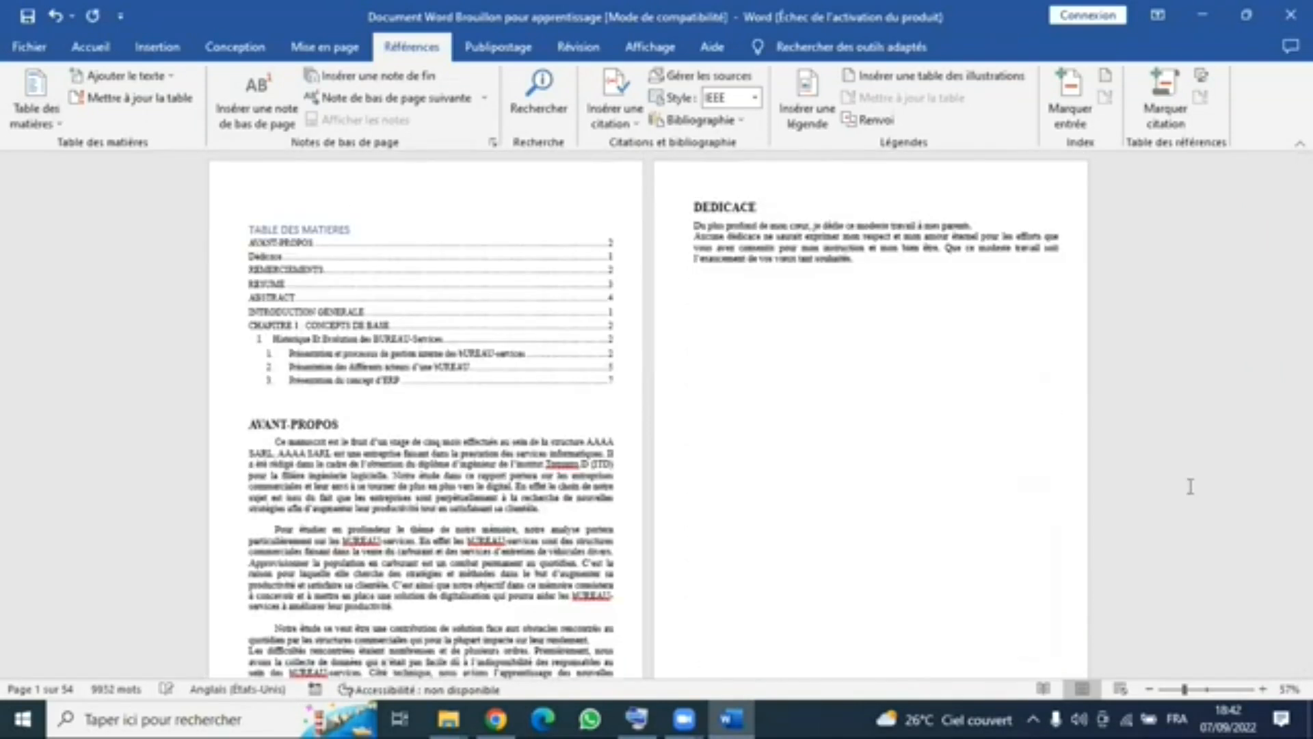
- Insert a page break after the table of contents so that the AVANT-PROPOS heading starts on a new page
click(1206, 688)
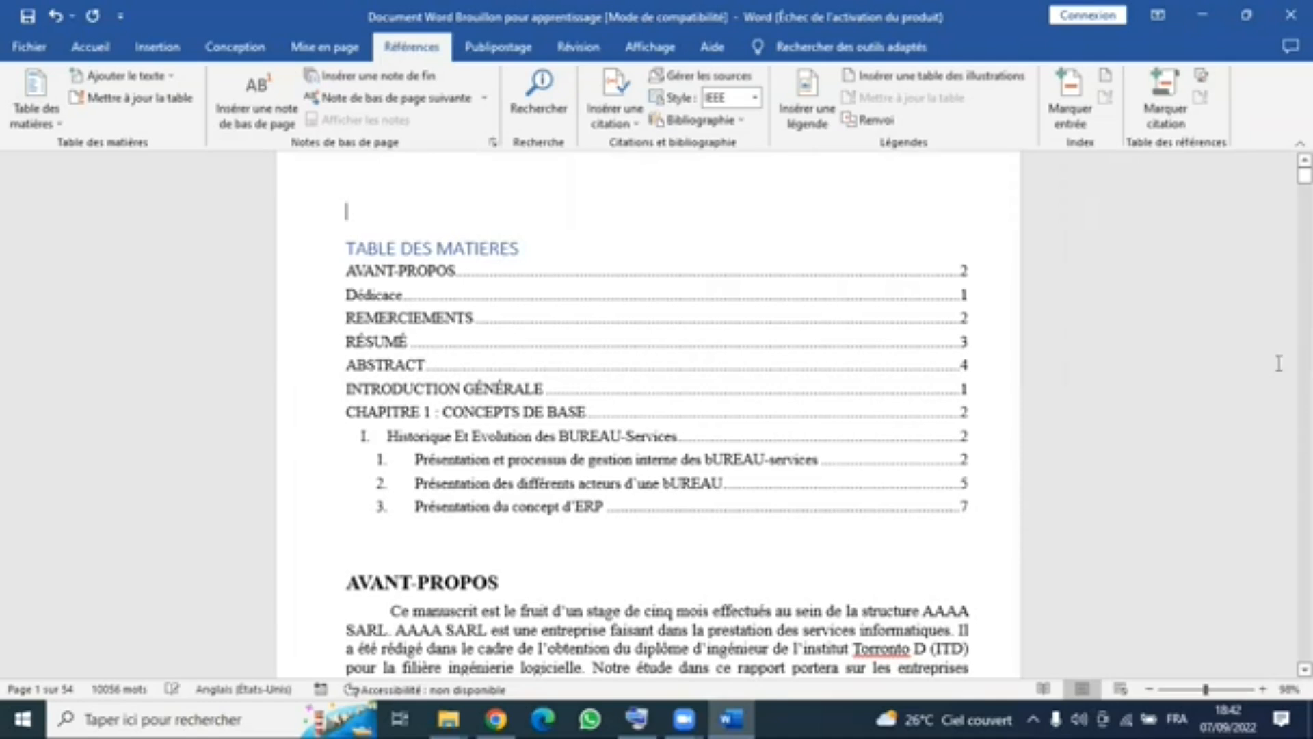
click(516, 443)
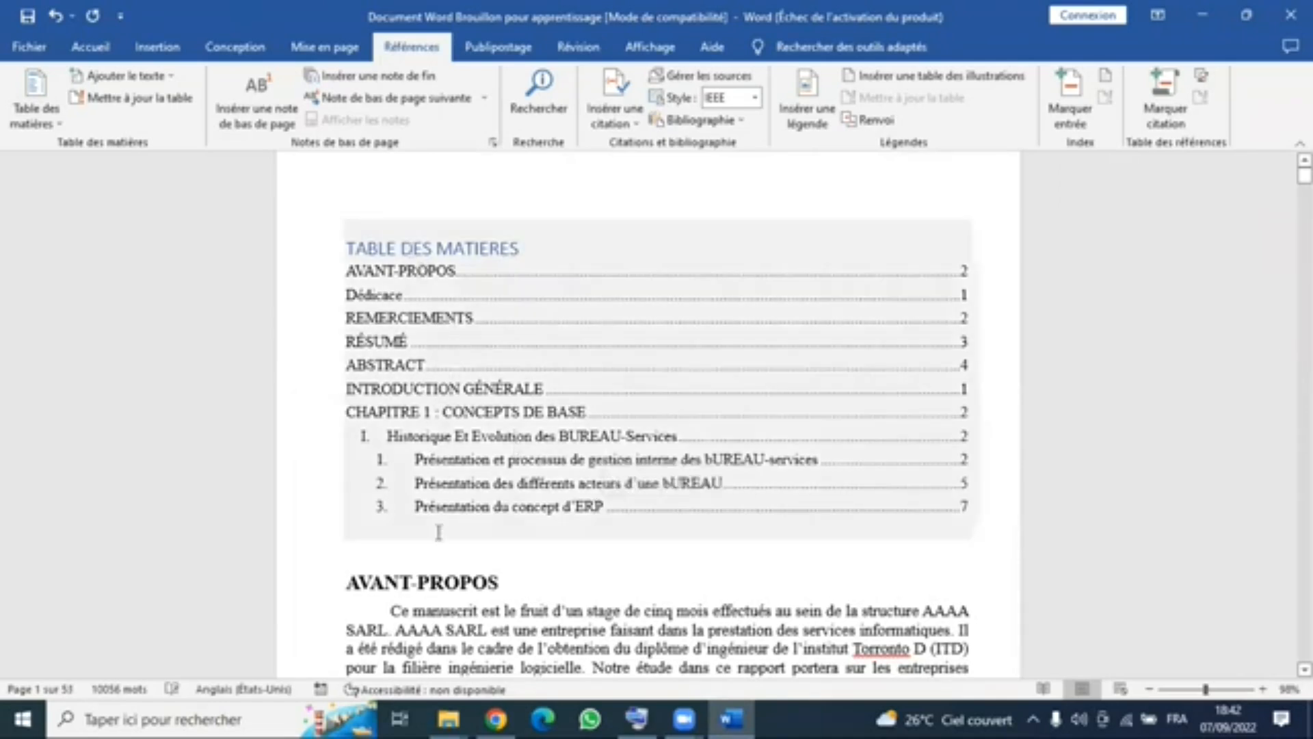
scroll(499, 307, down, 3)
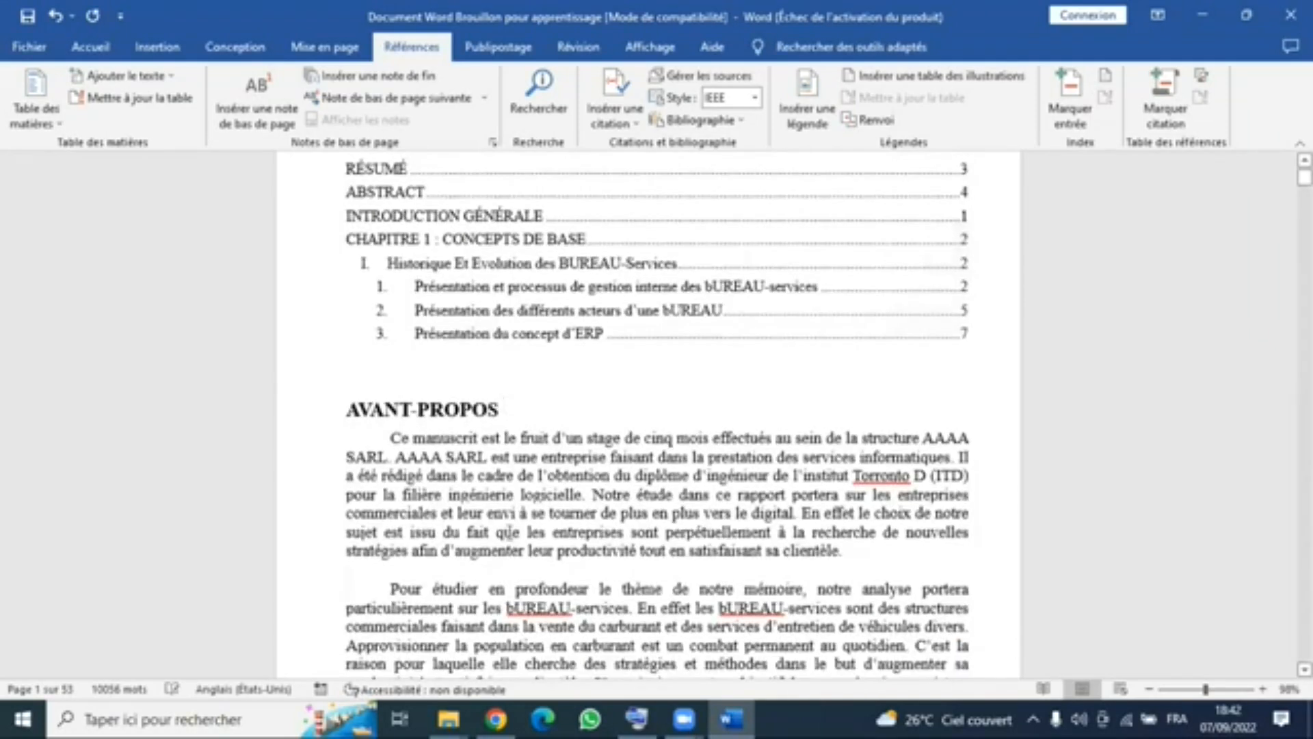
scroll(510, 513, up, 3)
click(514, 503)
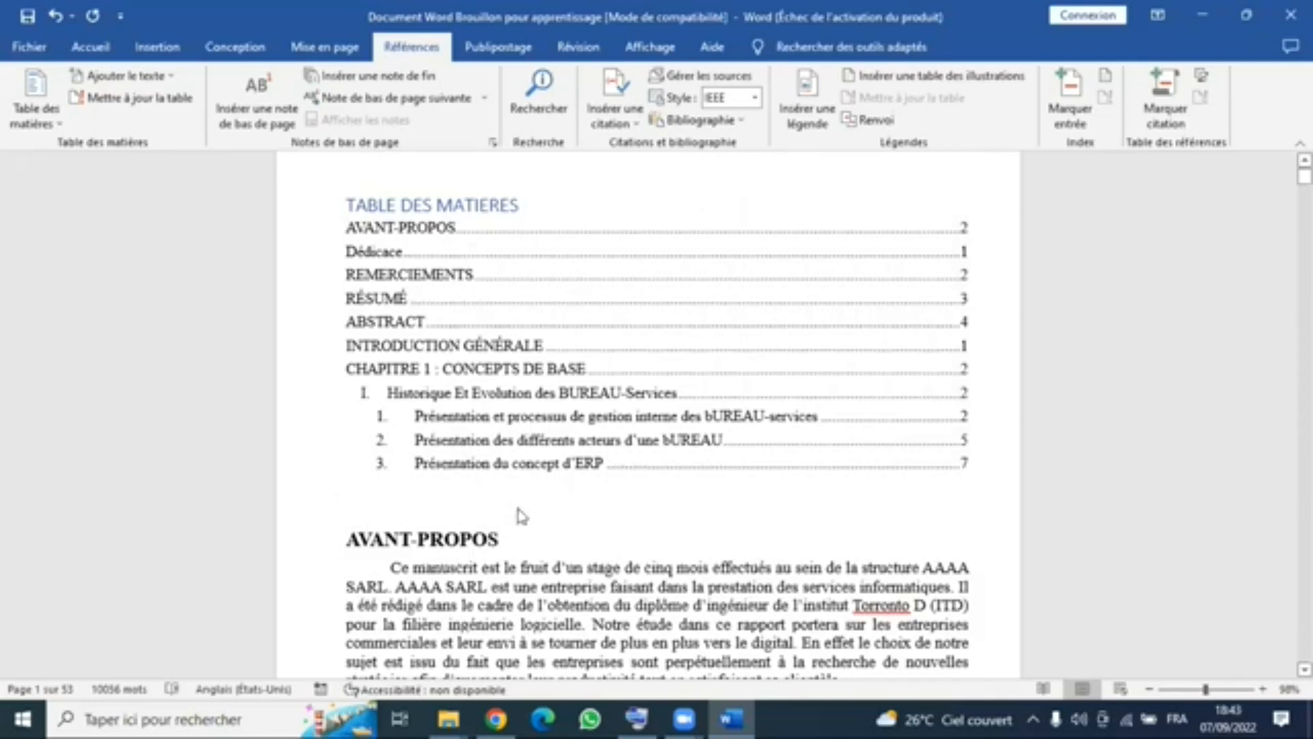
click(325, 46)
click(260, 75)
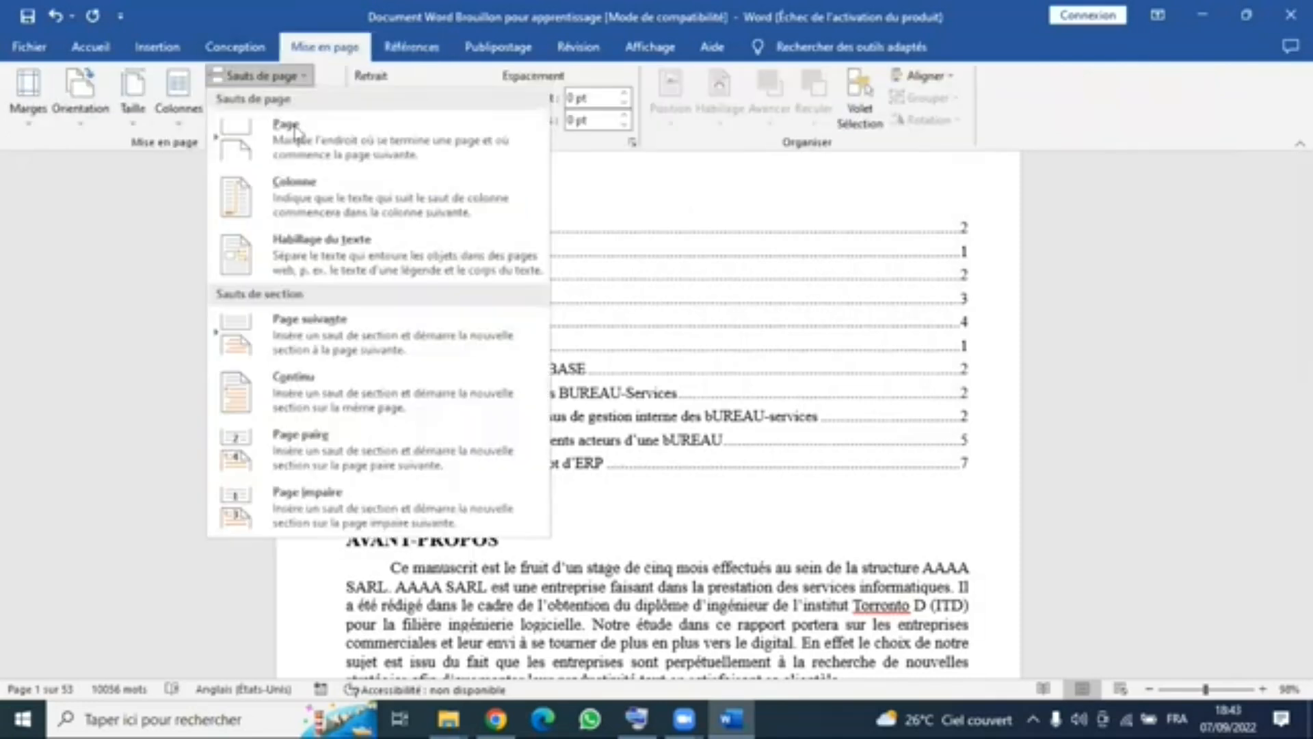
click(734, 469)
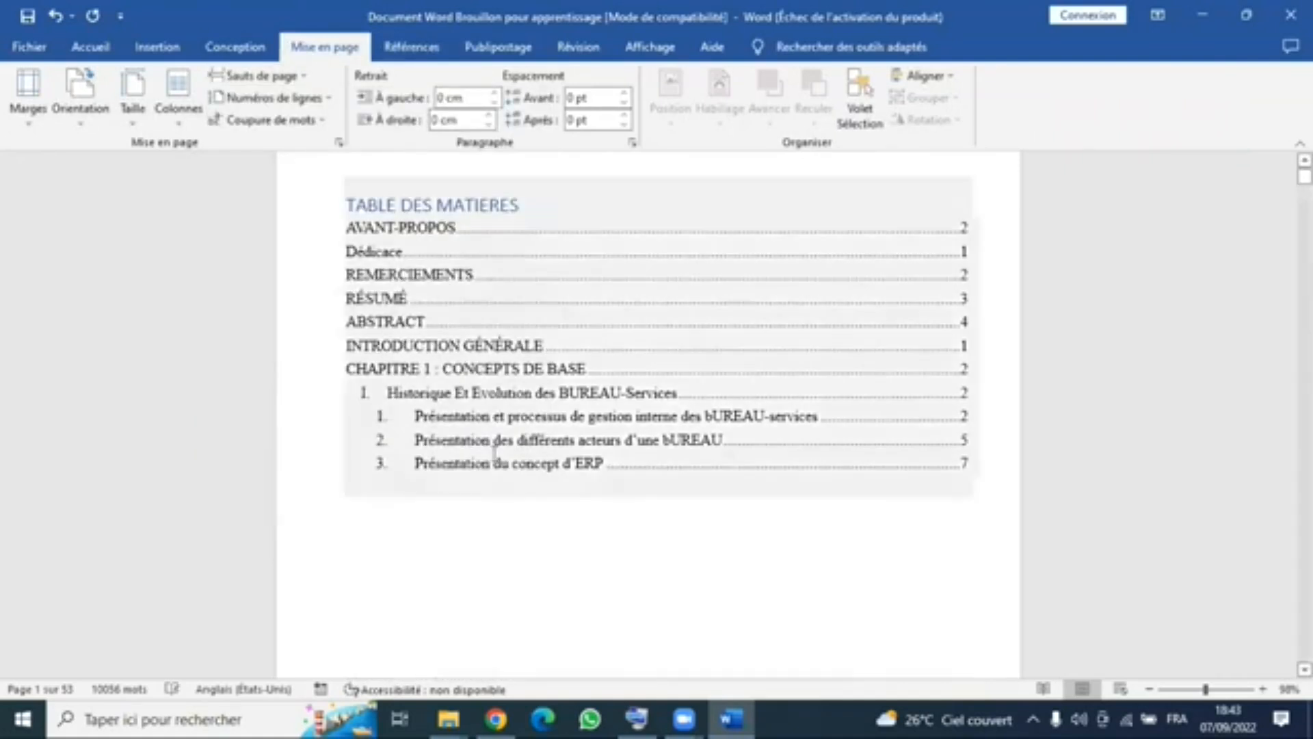
key(ctrl+Return)
- Check the entries and page numbers of the table of contents on the first page
key(ctrl+Home)
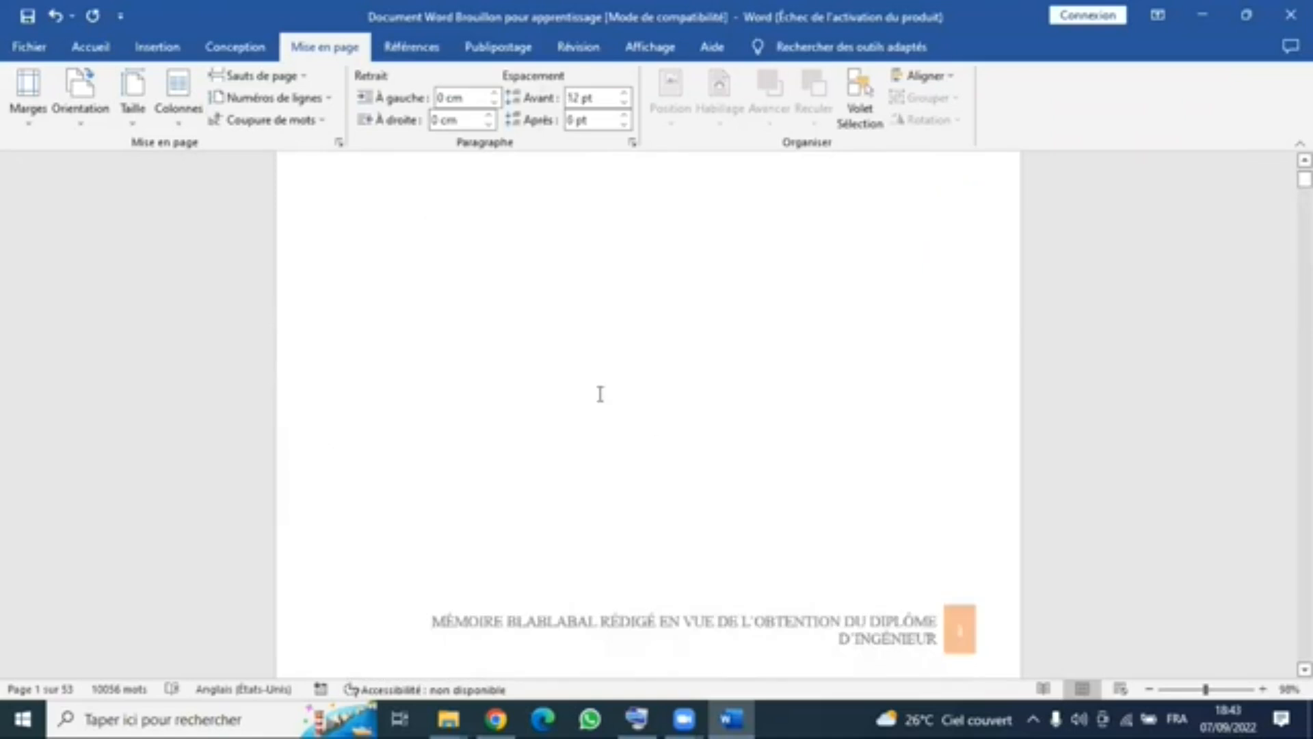
click(554, 300)
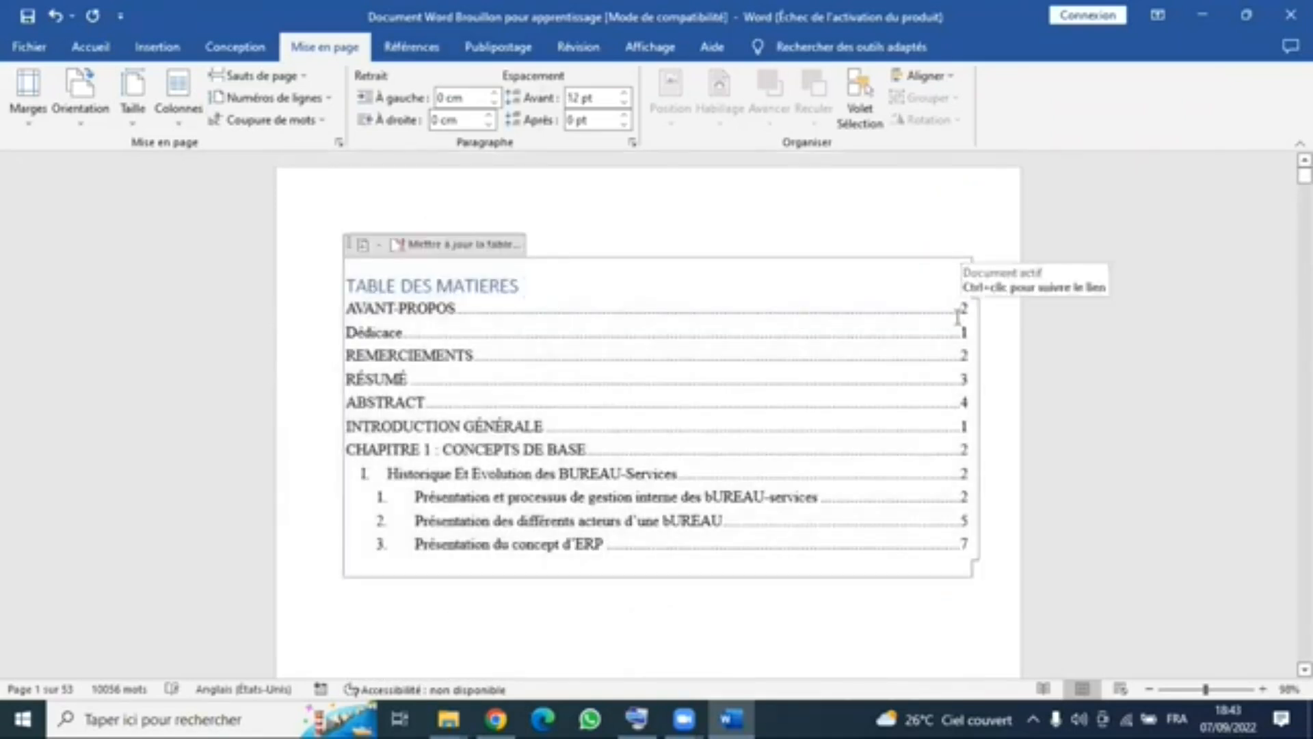
scroll(893, 490, down, 3)
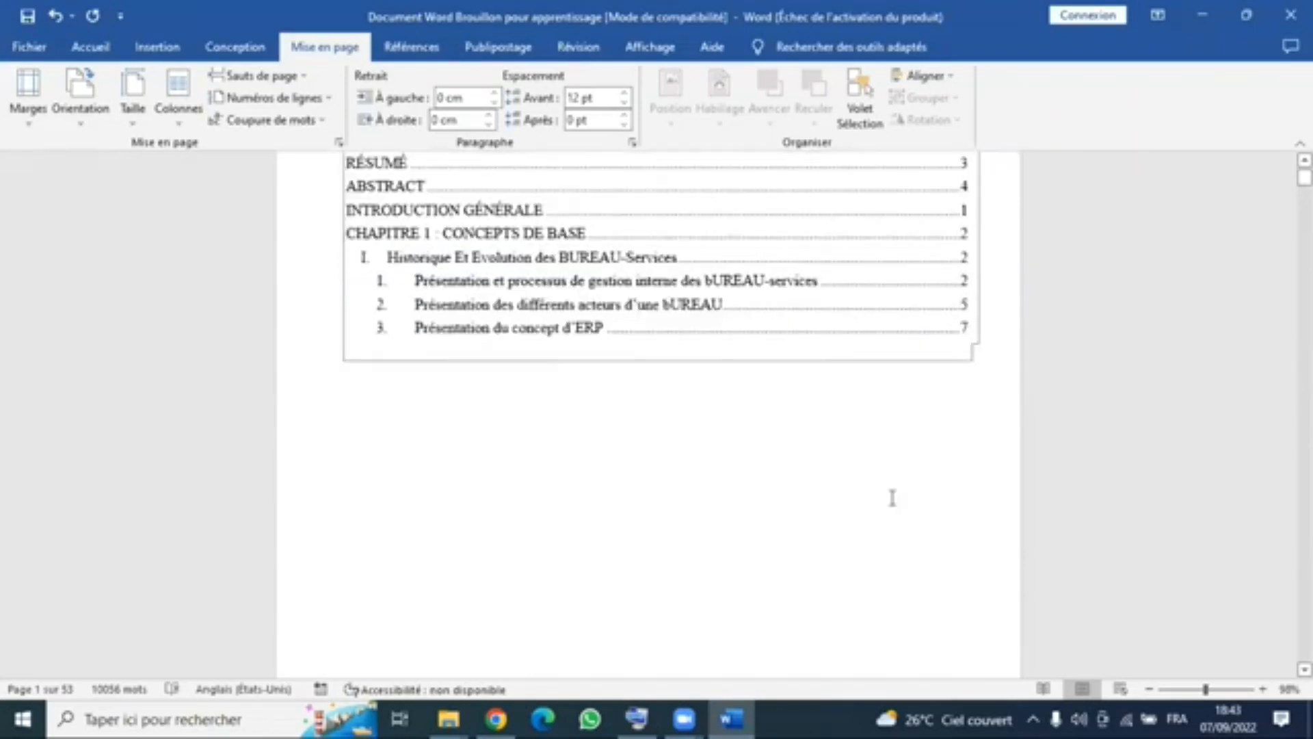
scroll(891, 505, down, 8)
scroll(641, 430, up, 9)
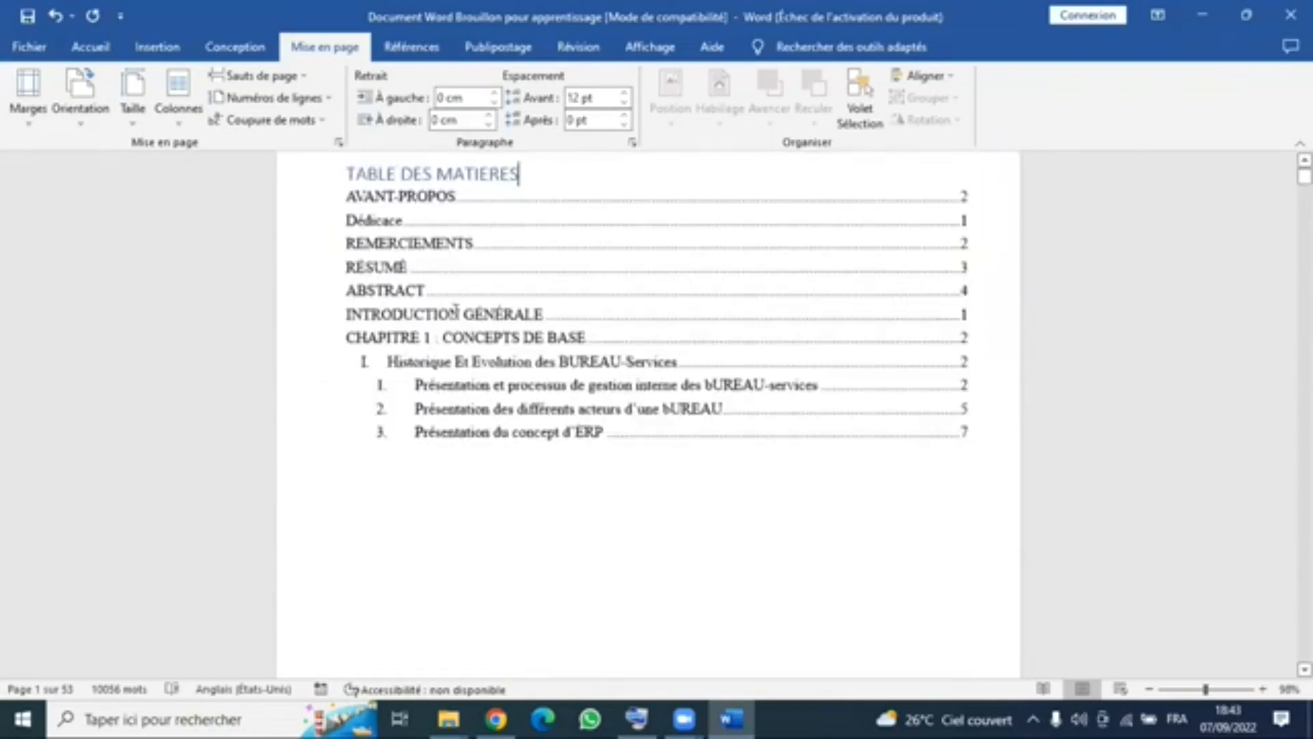
scroll(618, 388, up, 2)
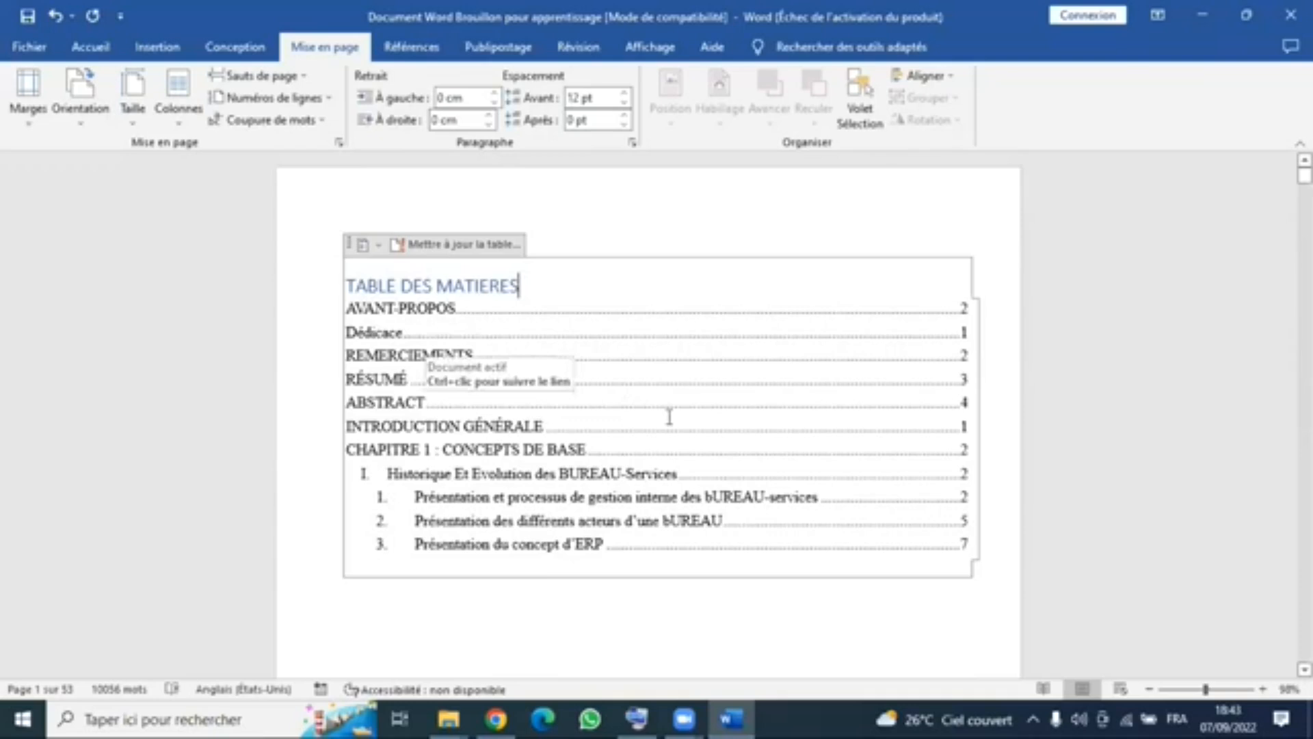
scroll(669, 417, down, 5)
scroll(679, 430, down, 14)
scroll(679, 430, up, 18)
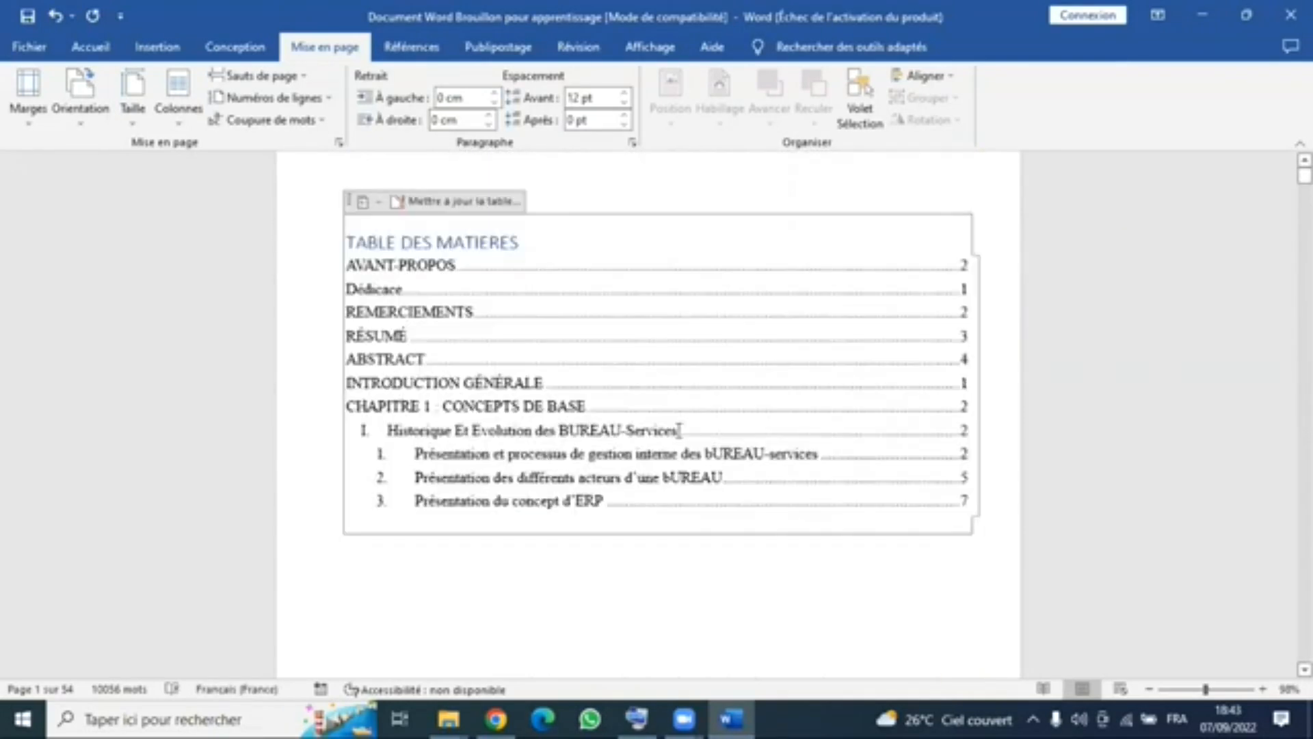
scroll(850, 621, up, 1)
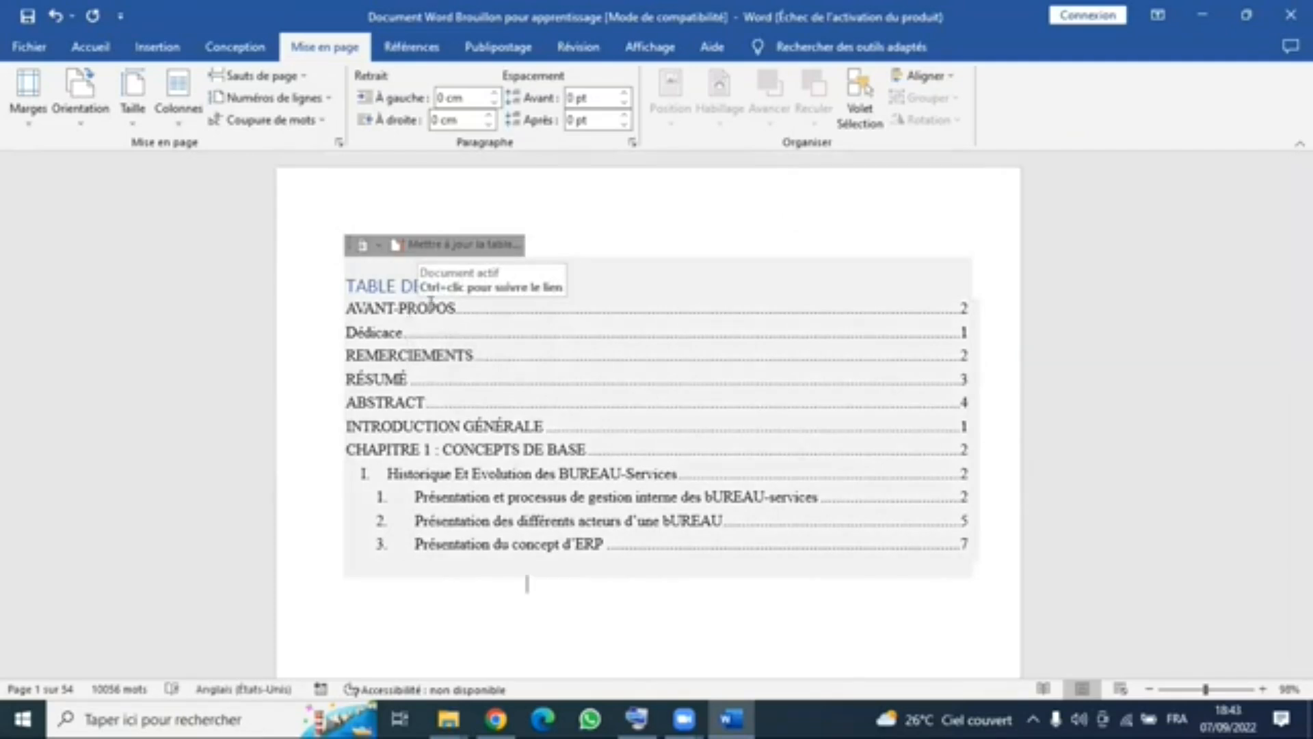
- Bring up the on-screen keyboard (Clavier visuel) and follow the REMERCIEMENTS link in the table of contents to its heading
click(642, 716)
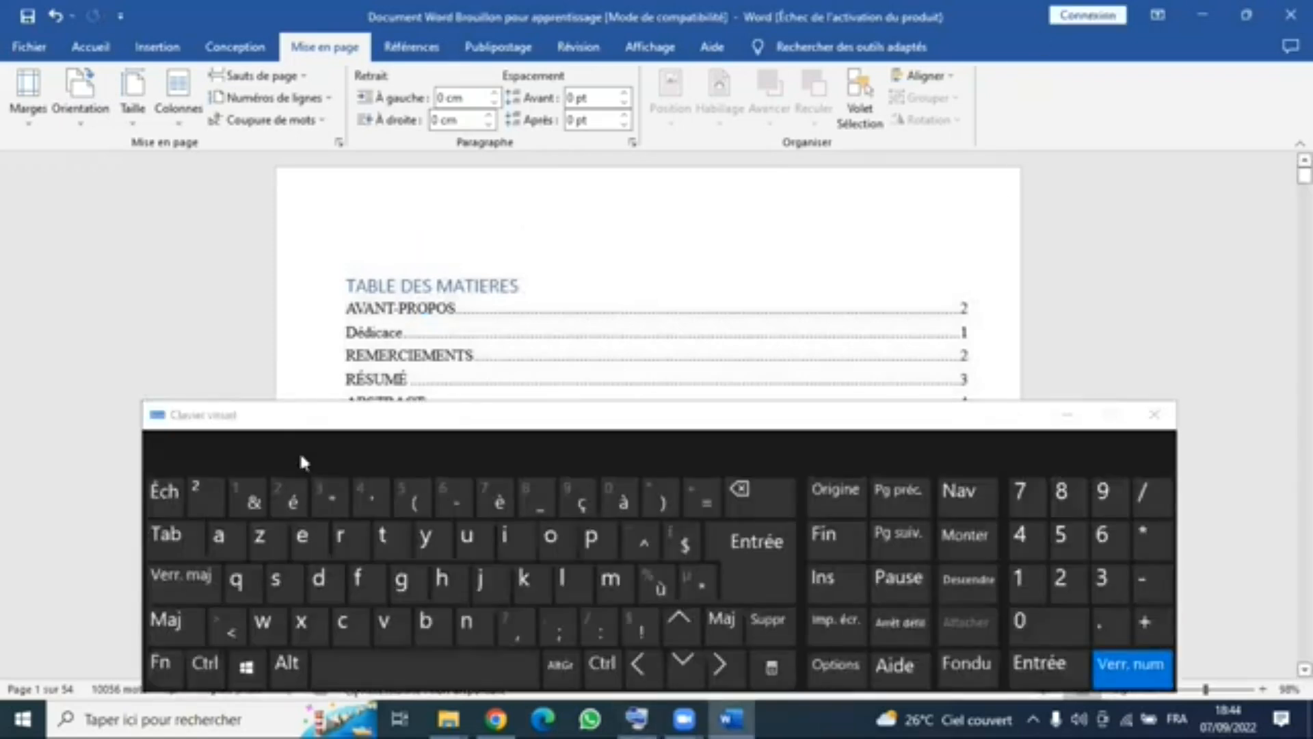
click(205, 662)
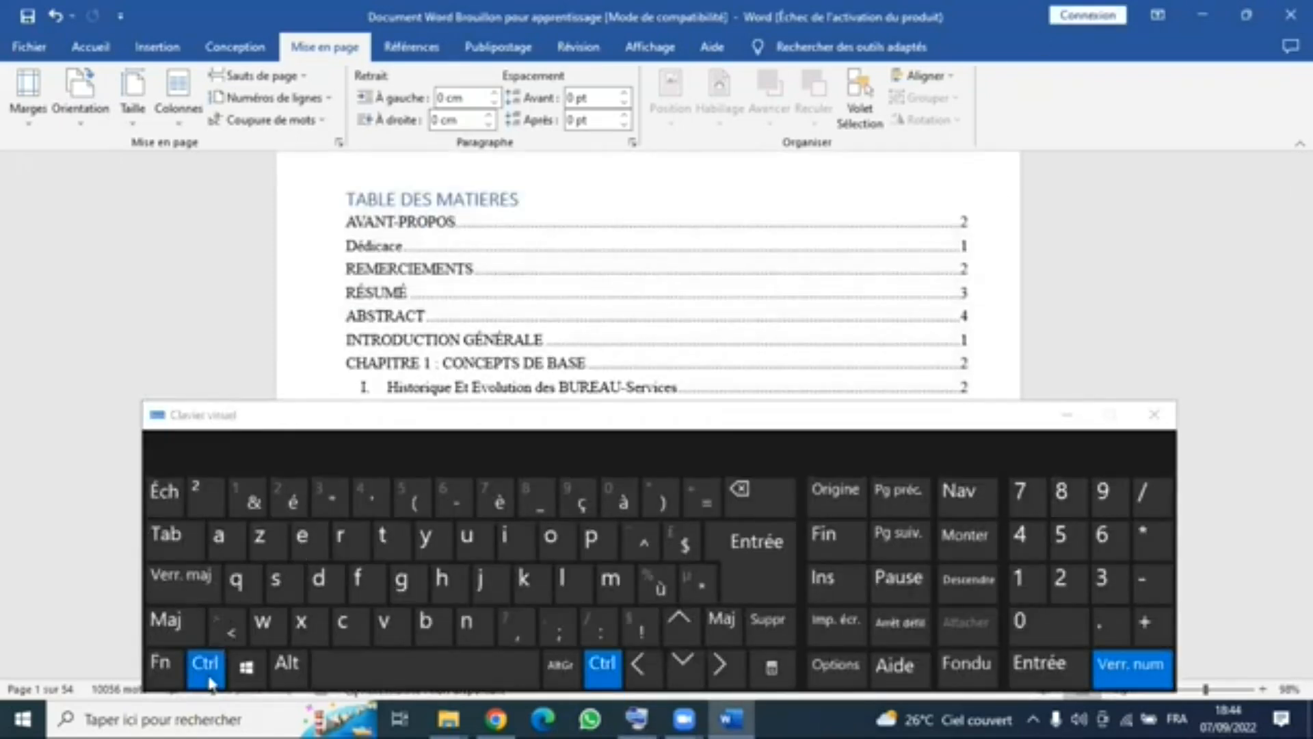
click(400, 232)
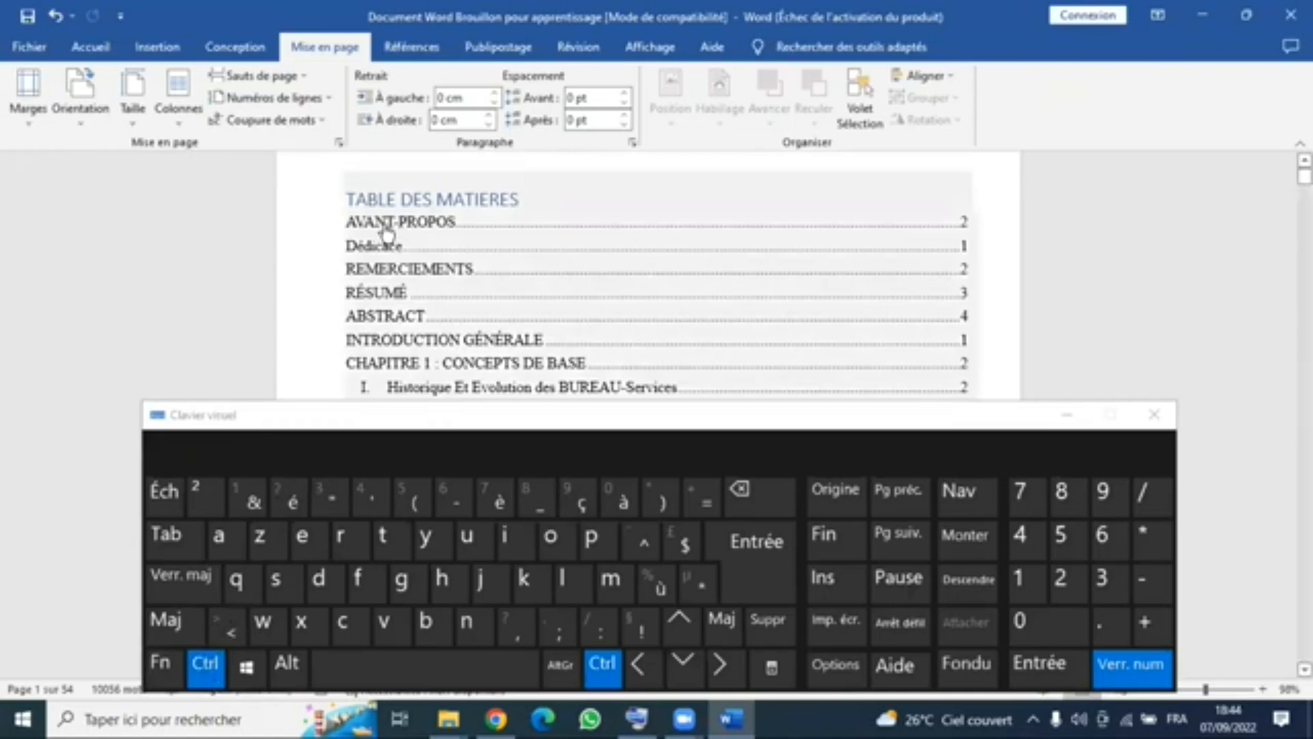
ctrl+click(394, 277)
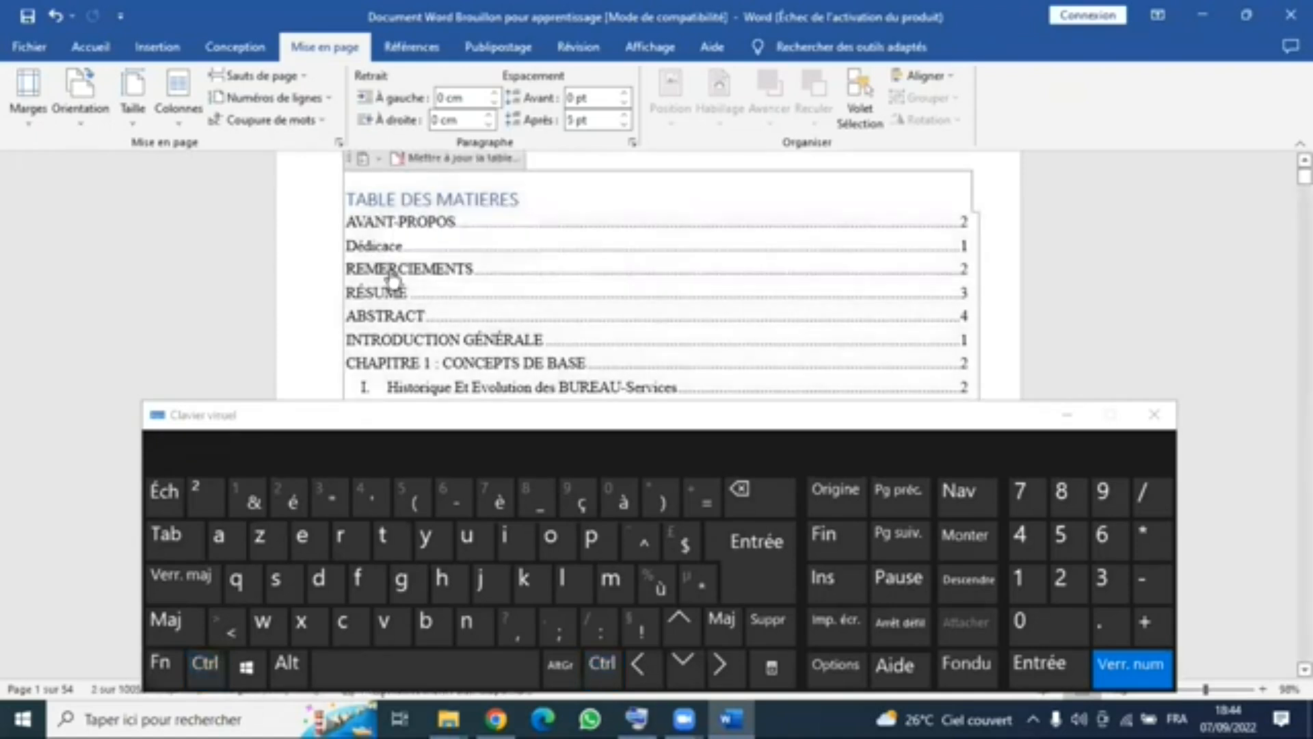
ctrl+click(391, 269)
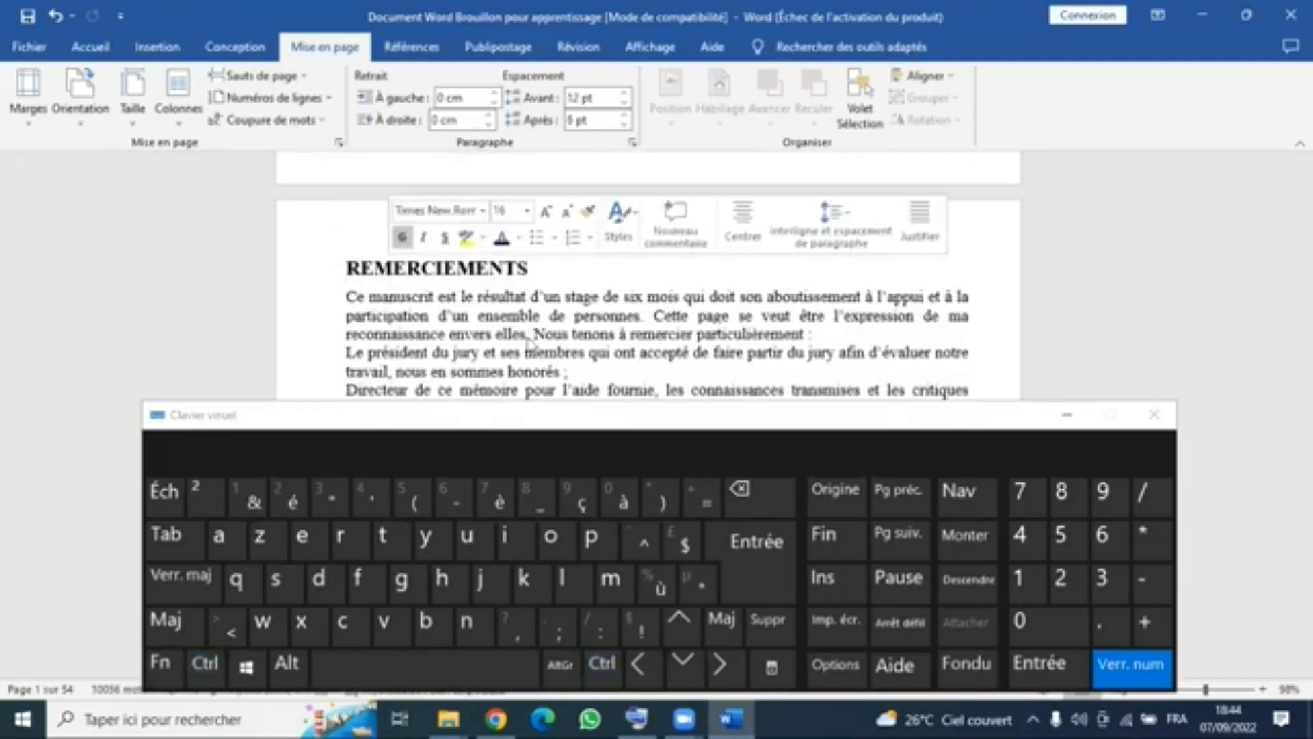
- Hide the on-screen keyboard and return to the table of contents on the document's first page
key(alt+Tab)
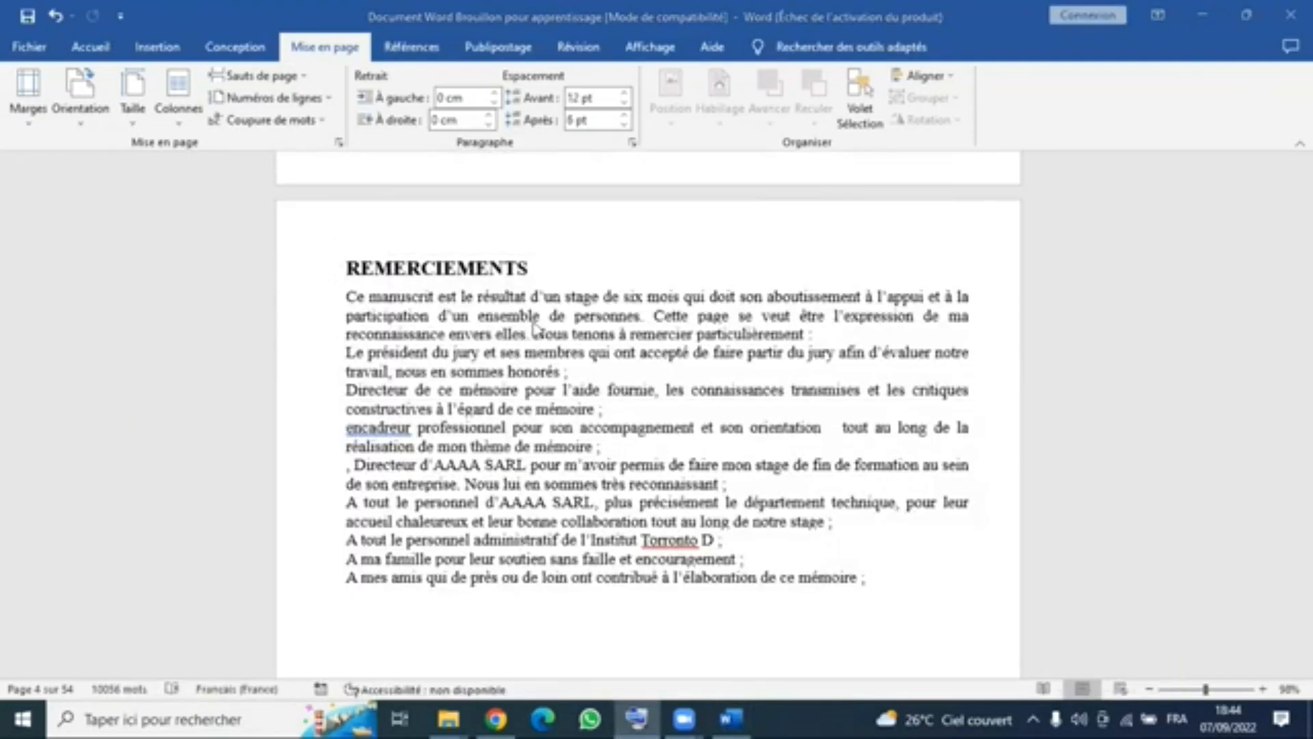
scroll(755, 380, up, 15)
click(528, 192)
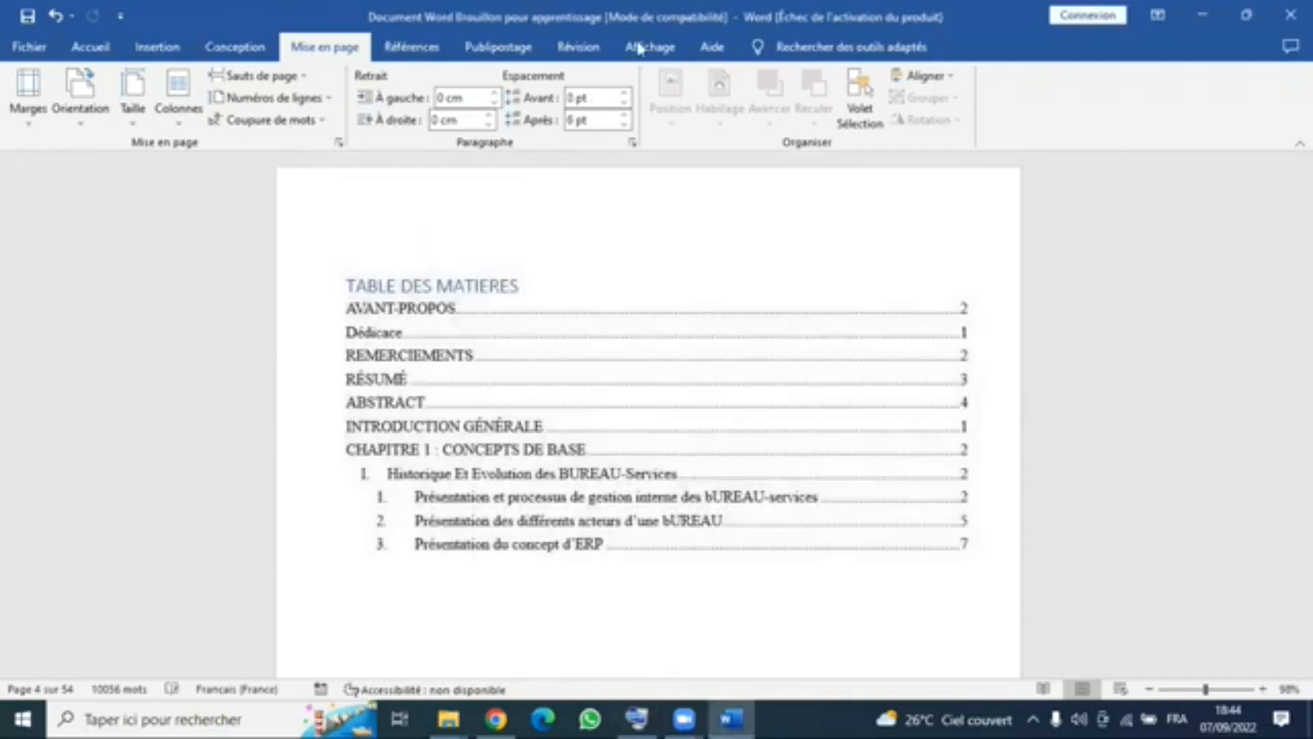